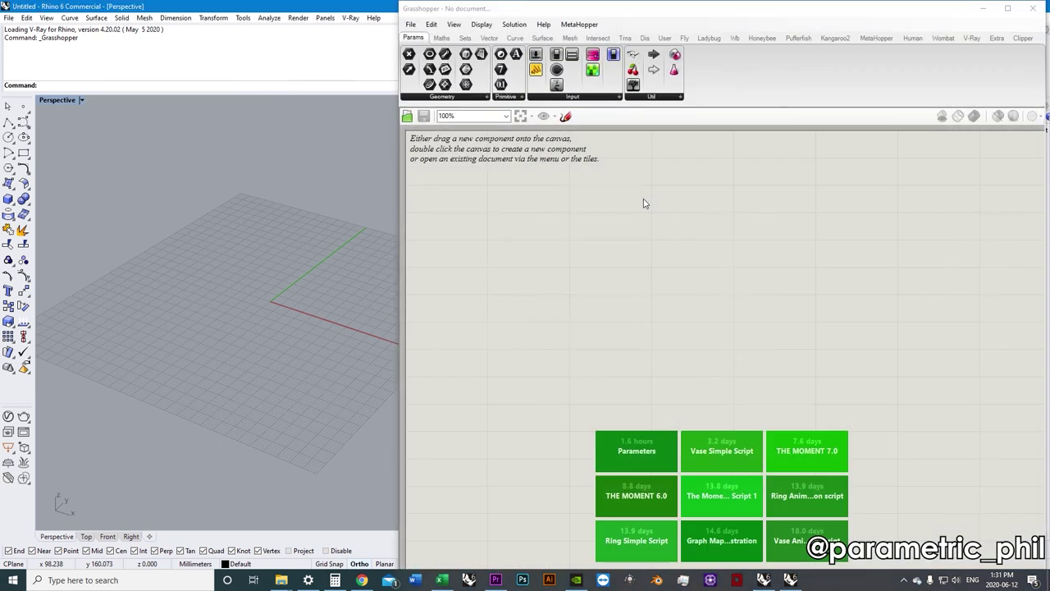
Resize the Grasshopper window across the screen and shrink the ribbon, then close the editor.
drag(708, 10, 710, 24)
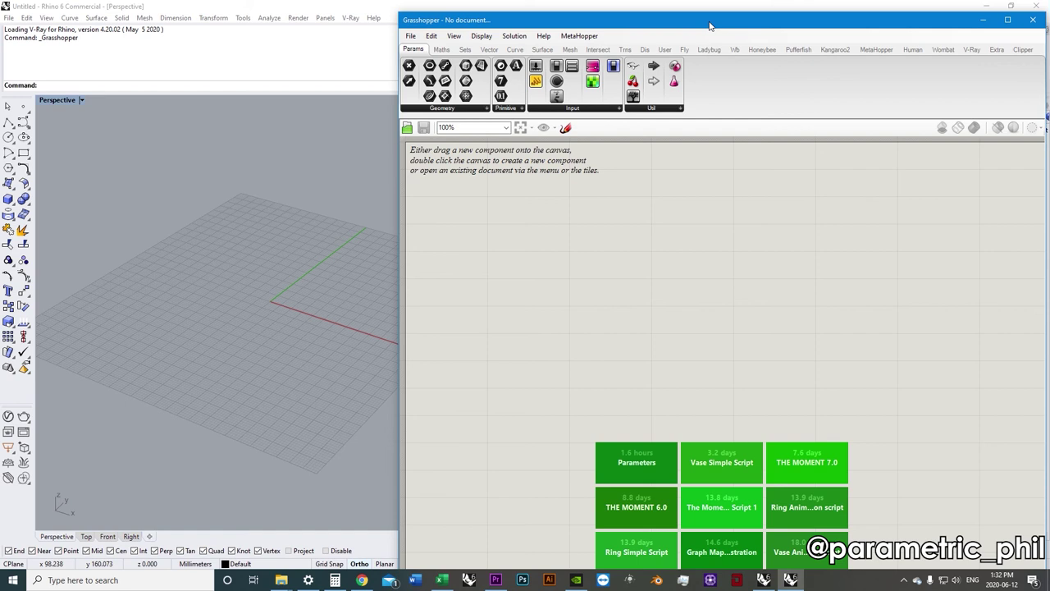
drag(400, 236, 473, 231)
drag(611, 14, 611, 2)
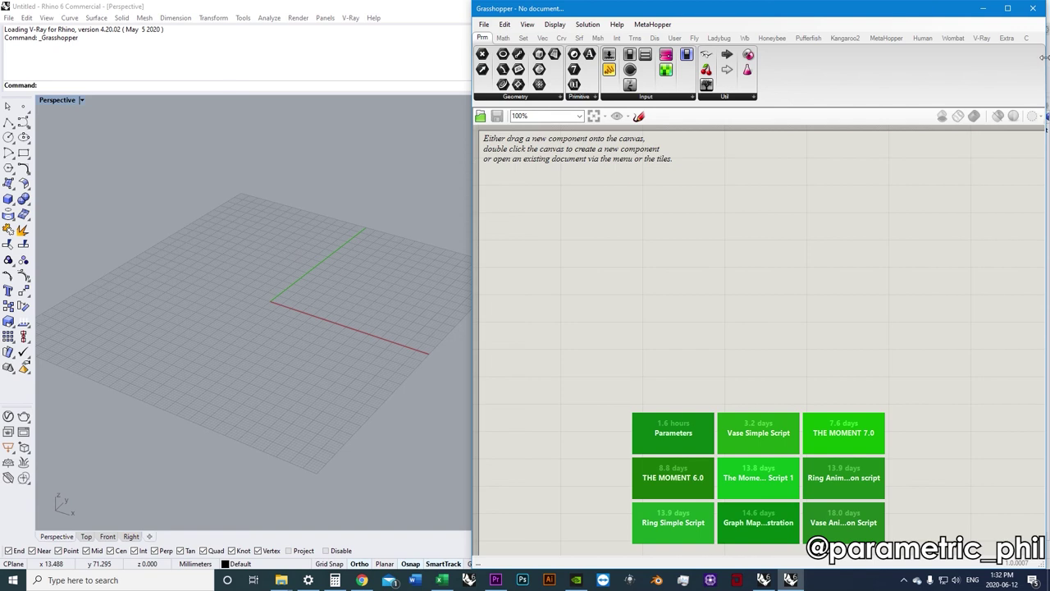
drag(1043, 57, 1049, 59)
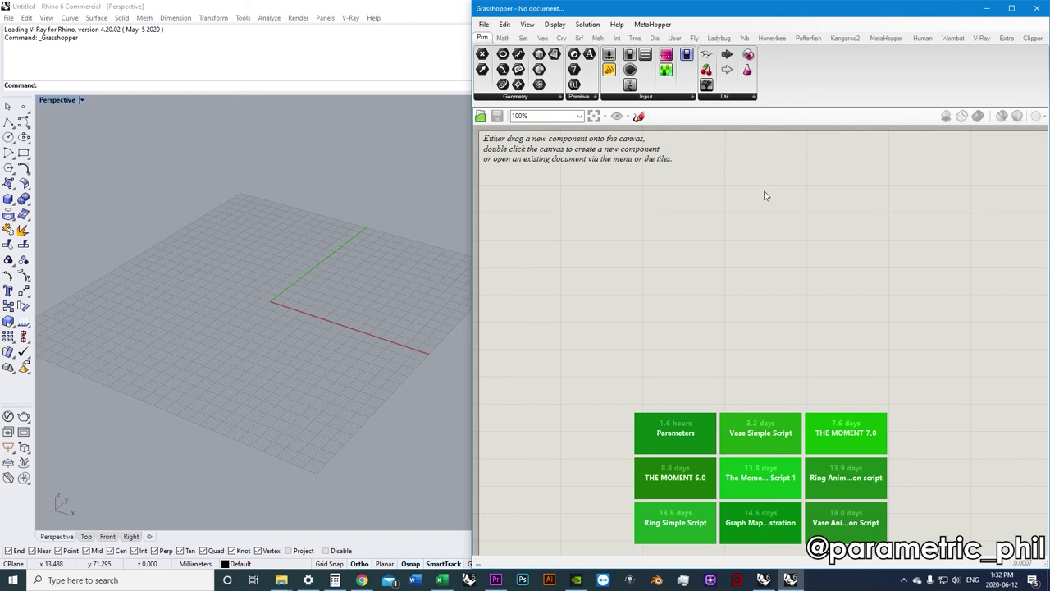
drag(692, 104, 696, 87)
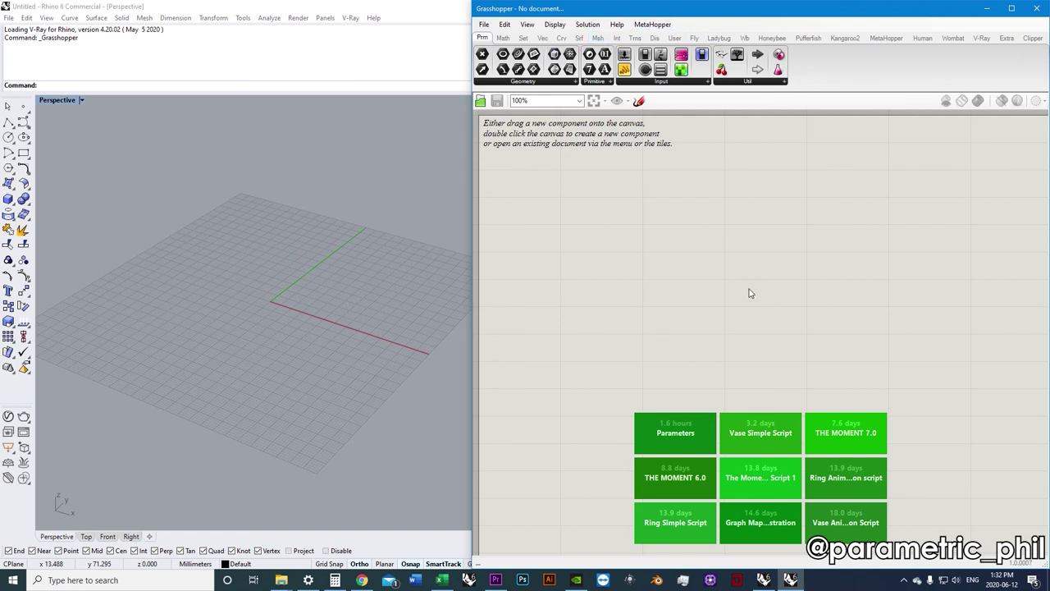
click(1036, 9)
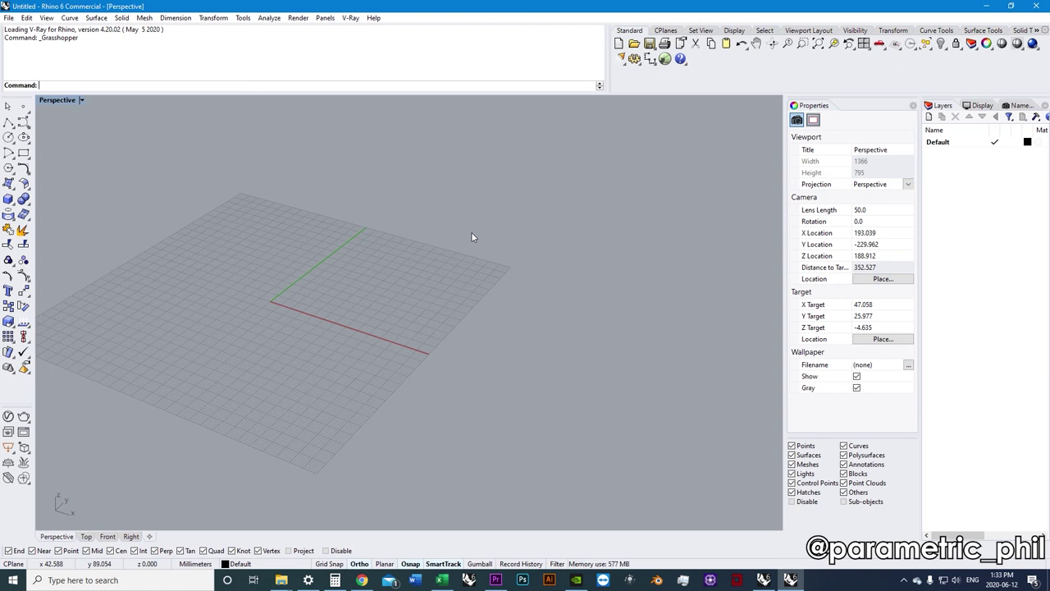
Reopen Grasshopper, place an Extrude component found by searching 'extru', then minimize the editor.
click(665, 61)
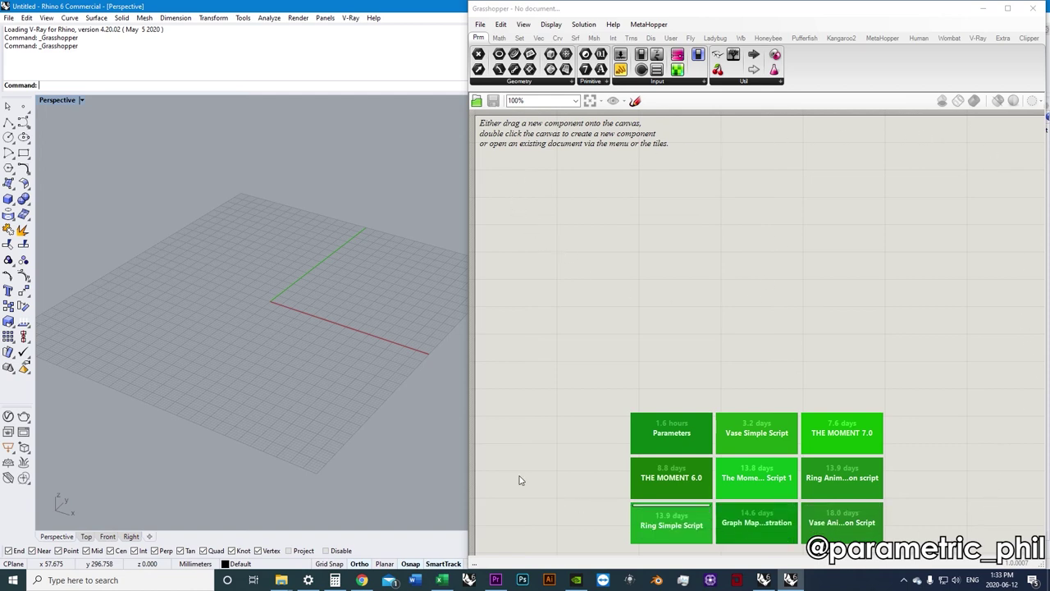
double_click(639, 260)
text(extru)
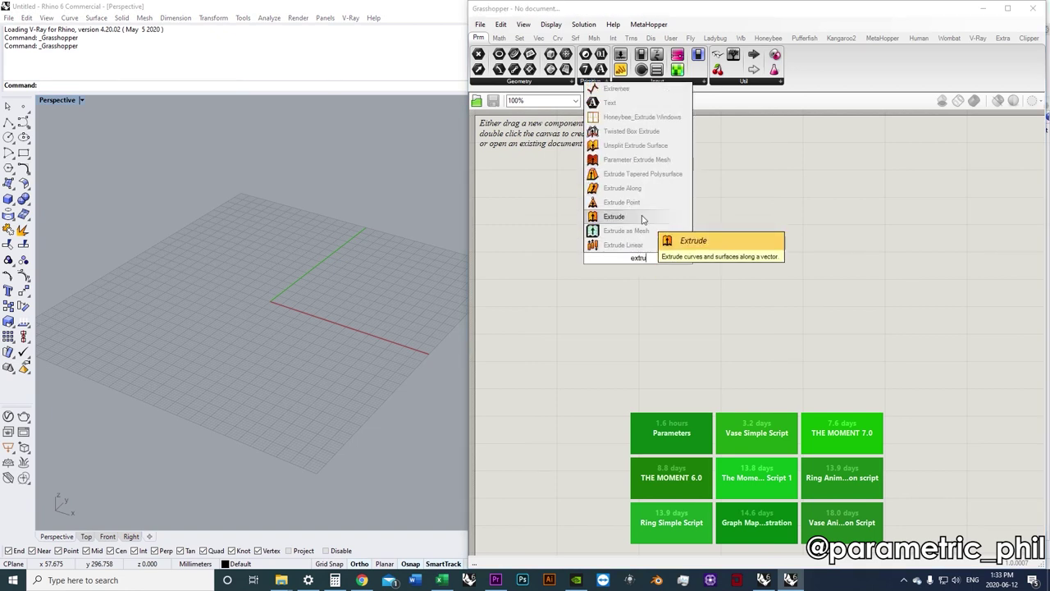
click(642, 218)
drag(634, 259, 696, 260)
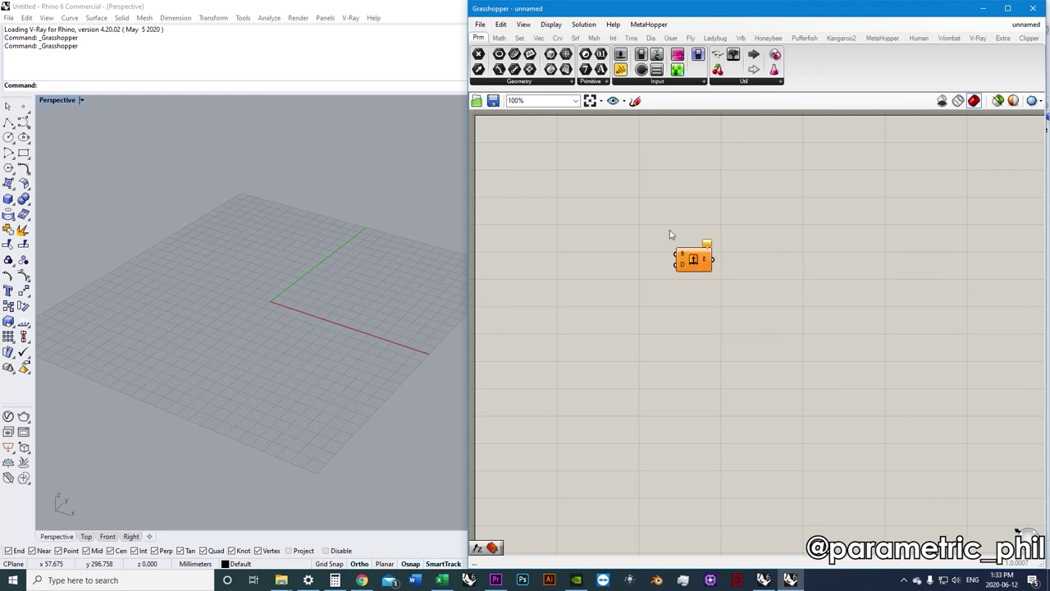
click(983, 8)
right_drag(485, 311, 82, 227)
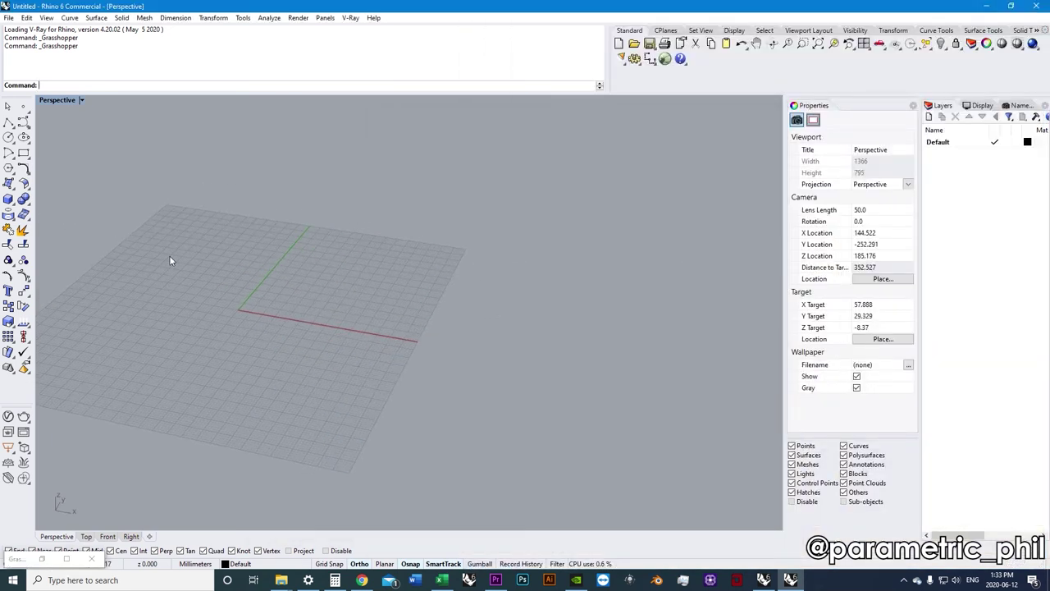
Draw a rectangle on the ground plane in the Perspective viewport.
click(23, 153)
scroll(315, 382, down, 3)
scroll(314, 382, down, 4)
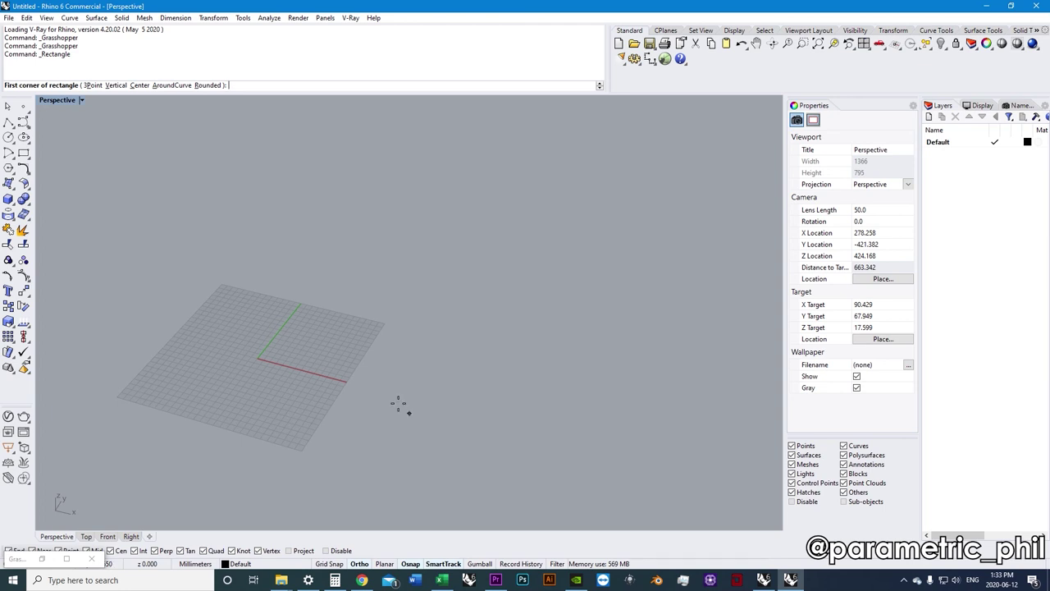
click(420, 387)
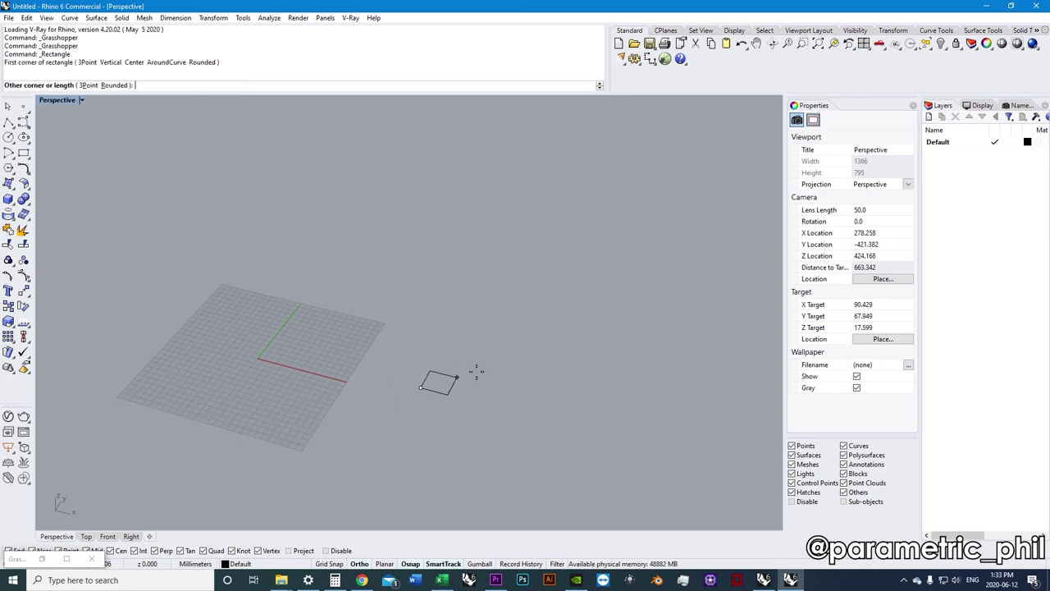
click(526, 374)
scroll(528, 409, up, 5)
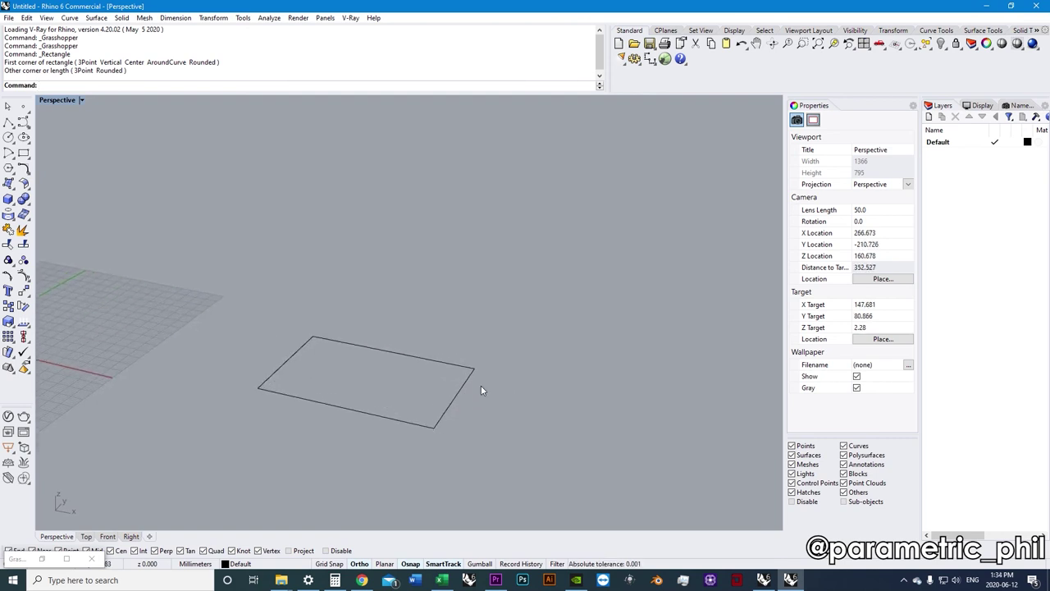
Restore the Grasshopper window to half-screen at the right, then minimize it again.
click(66, 560)
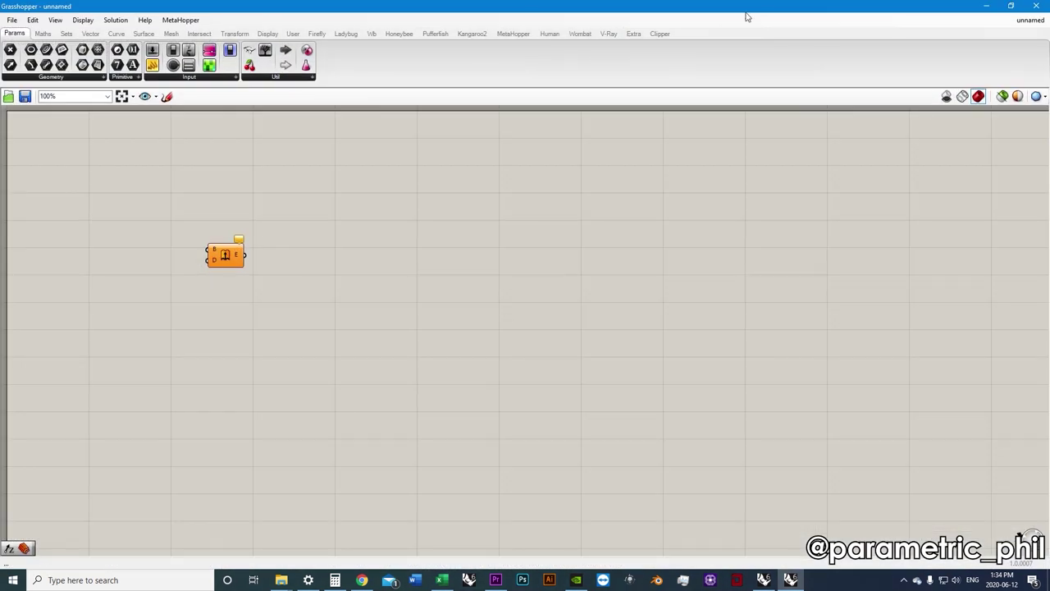
double_click(736, 15)
drag(737, 15, 765, 13)
scroll(701, 261, up, 2)
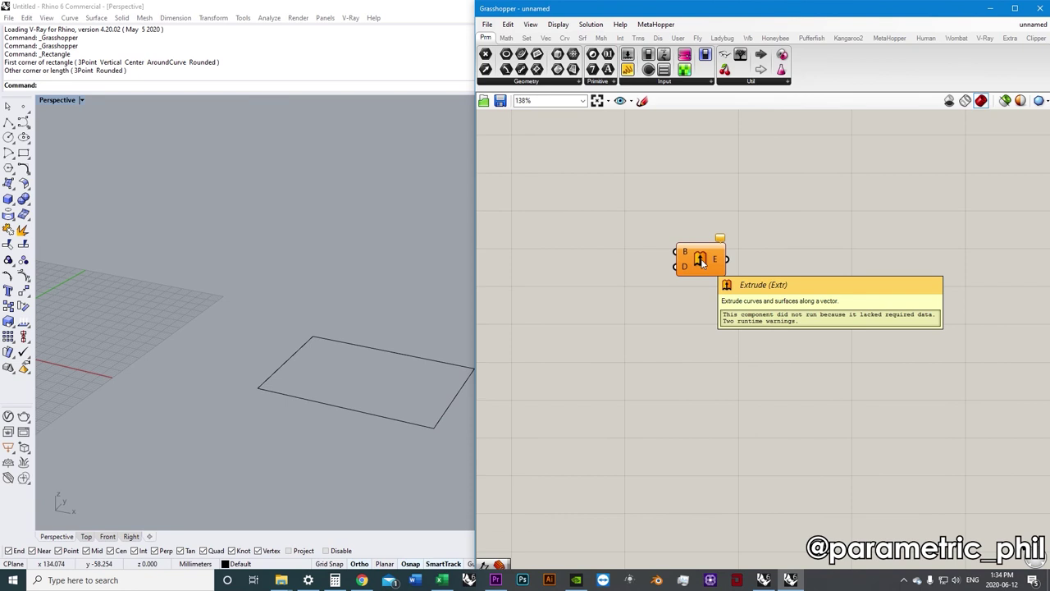
click(990, 9)
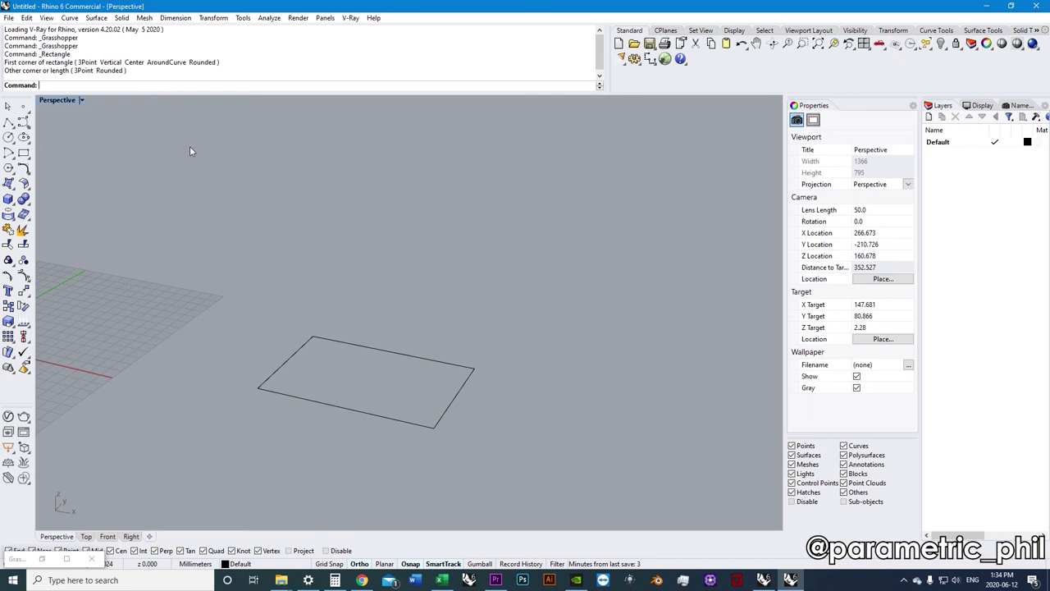
Run the curve extrusion command and select the rectangle as the curve to extrude.
text(Ext)
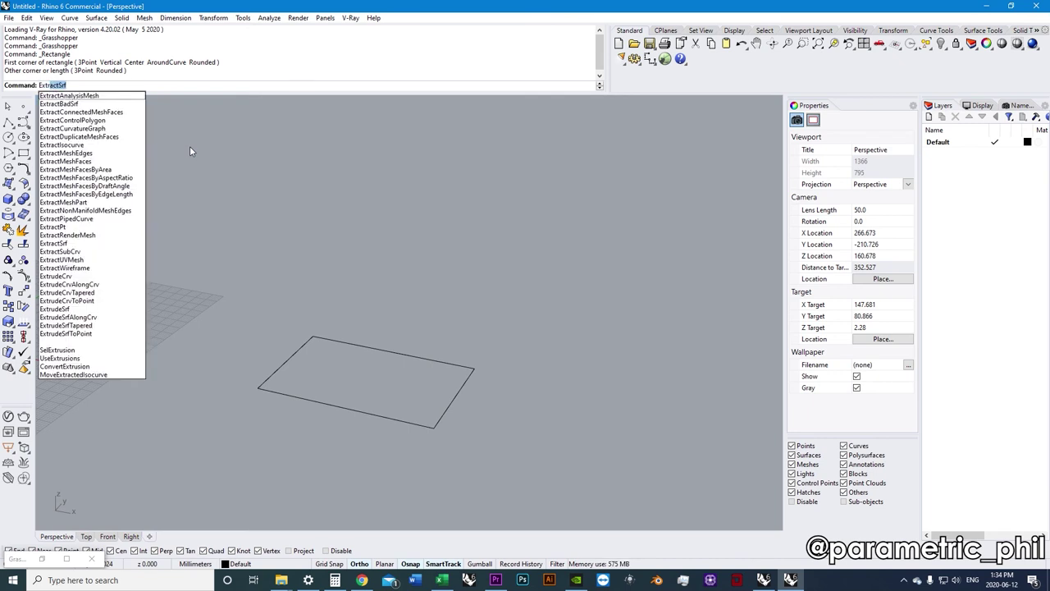
text(r)
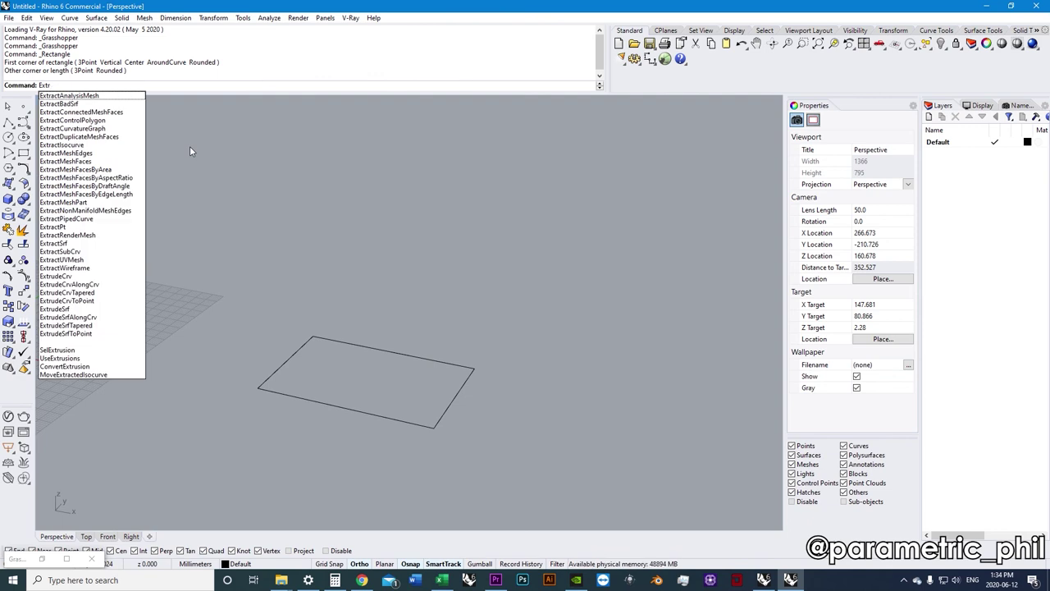
text(ude\)
key(Return)
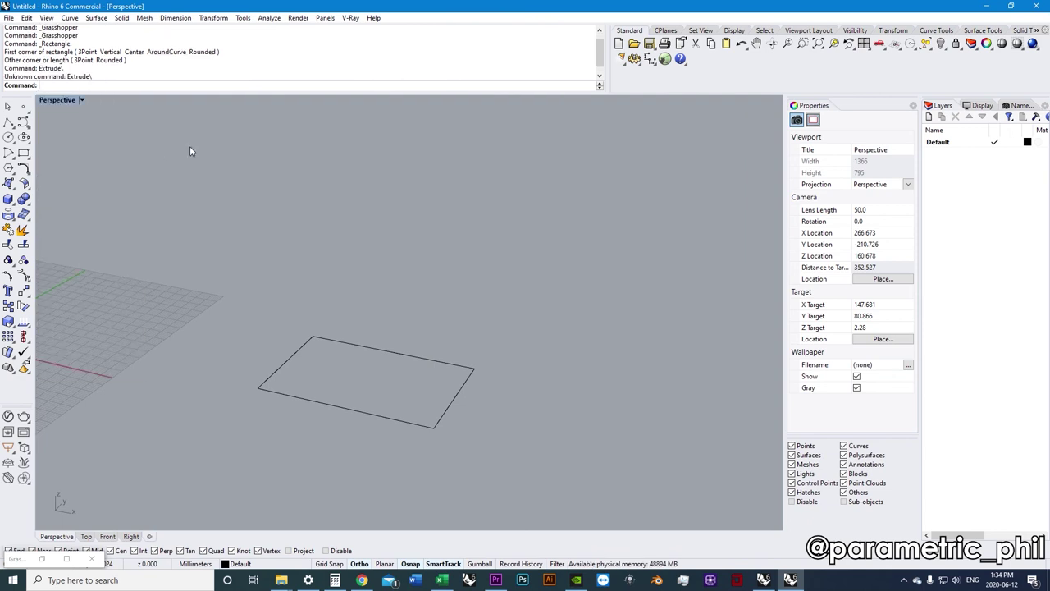
text(Ext)
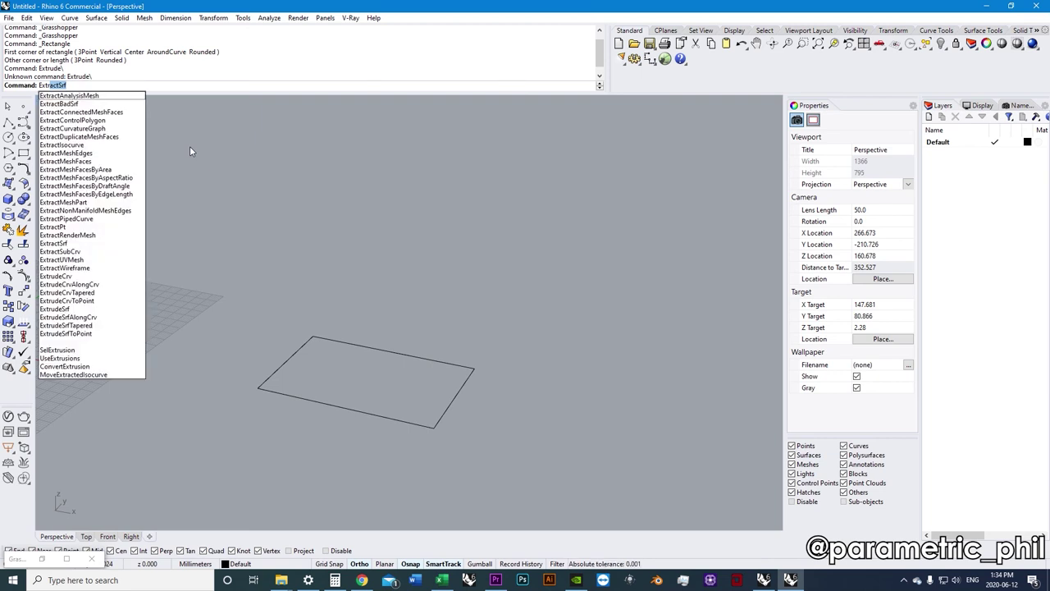
text(rude)
key(Return)
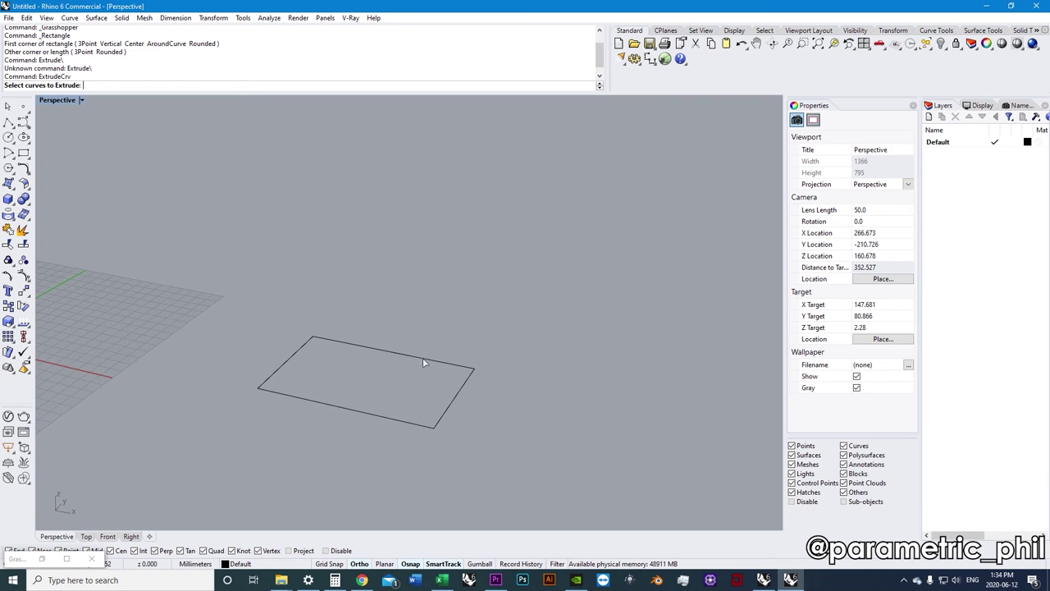
click(472, 377)
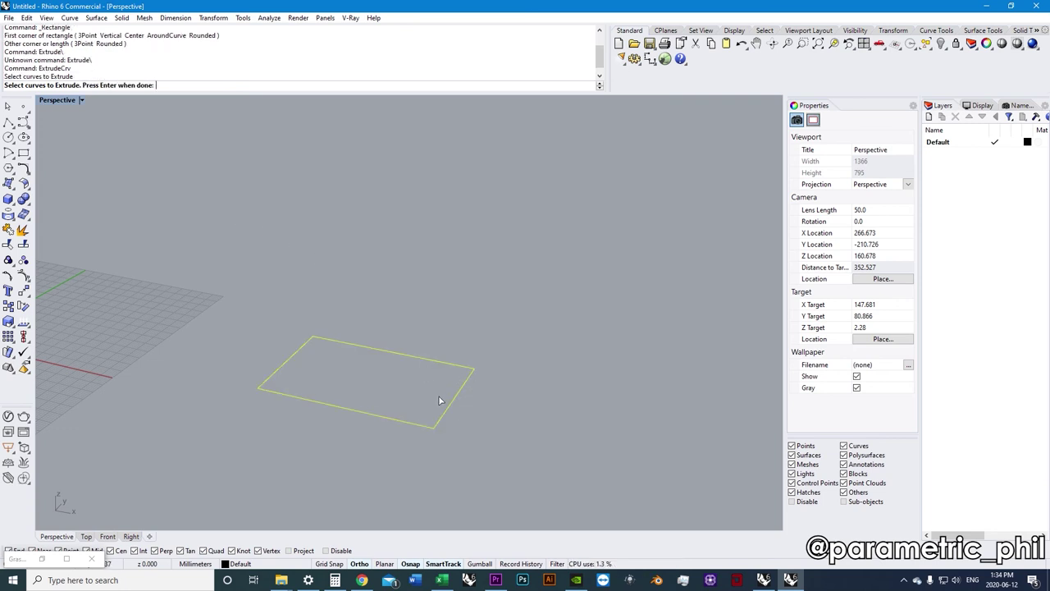
scroll(412, 394, up, 4)
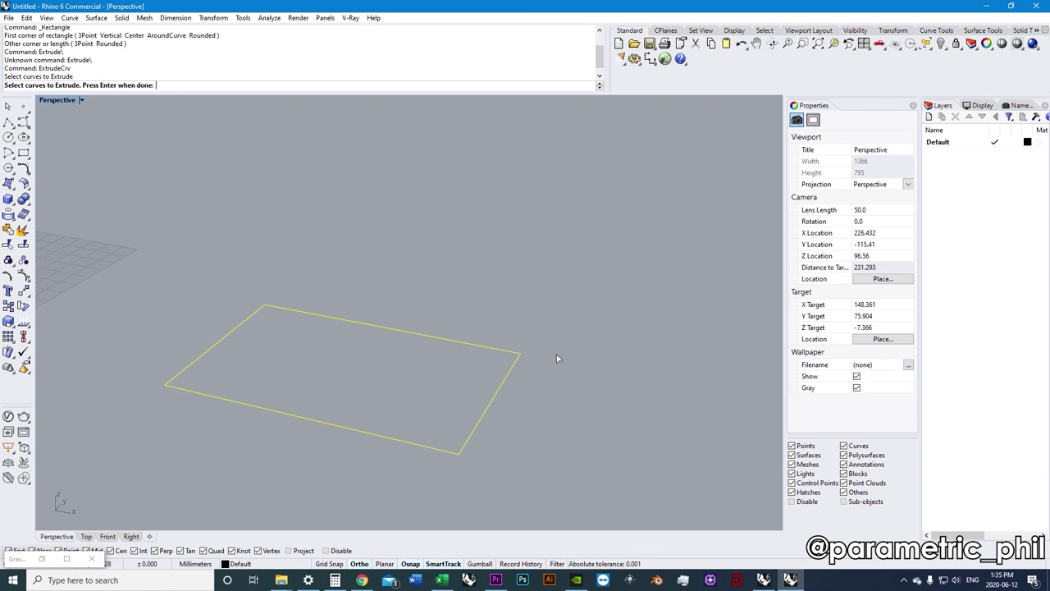
key(Return)
scroll(544, 336, down, 2)
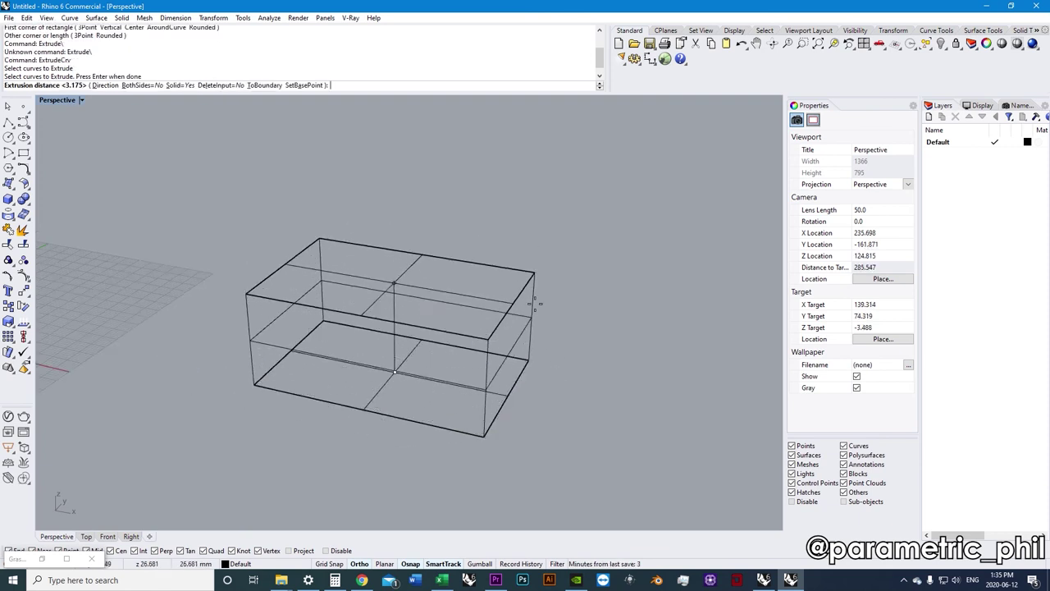
scroll(505, 322, up, 3)
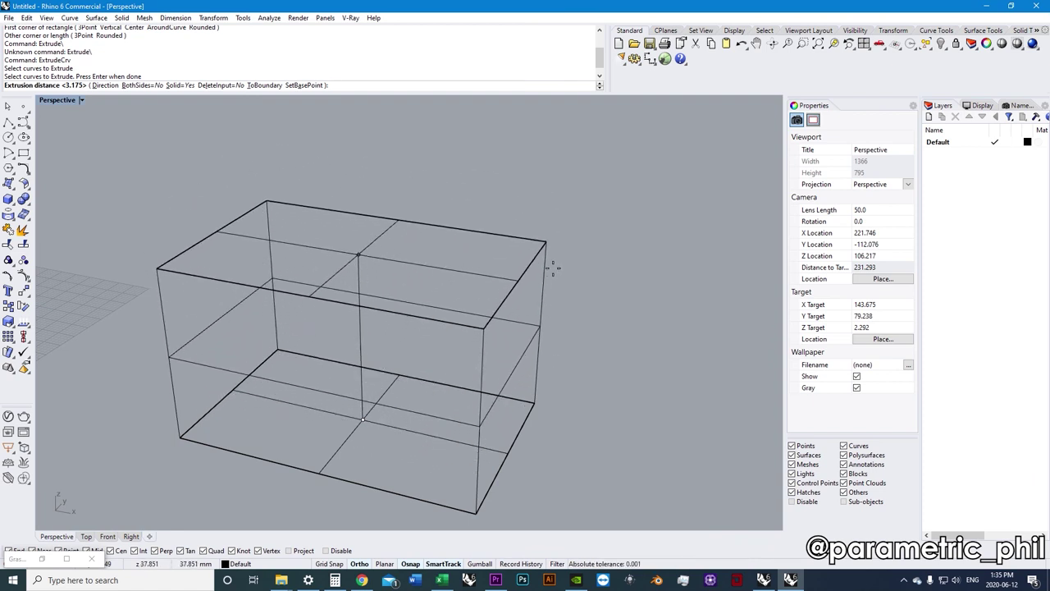
Preview a 100 extrusion distance, then cancel it and restart the extrusion command.
text(100)
scroll(544, 328, down, 3)
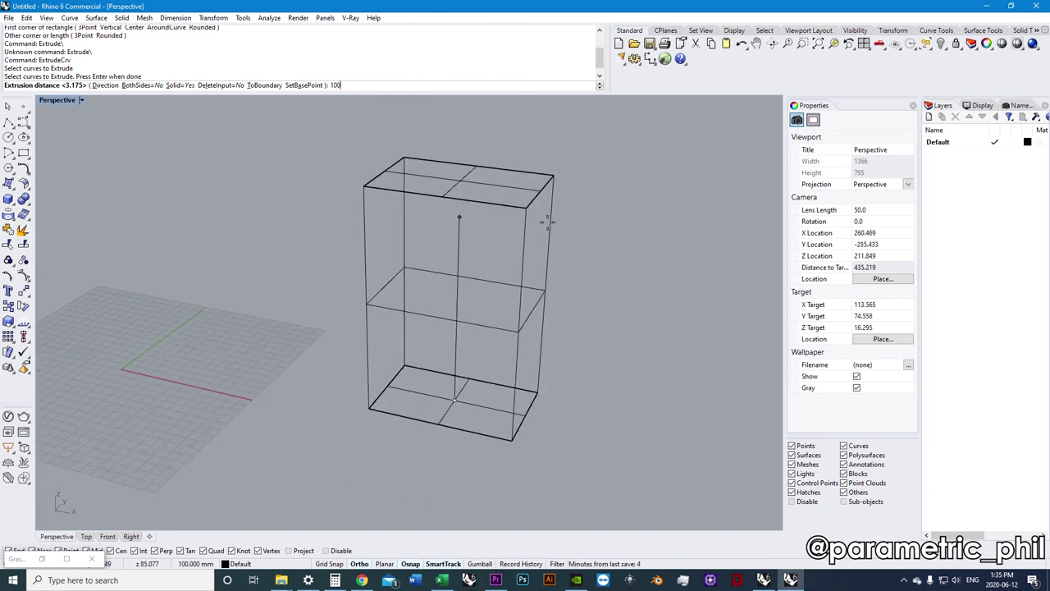
right_drag(440, 375, 545, 252)
scroll(434, 270, down, 2)
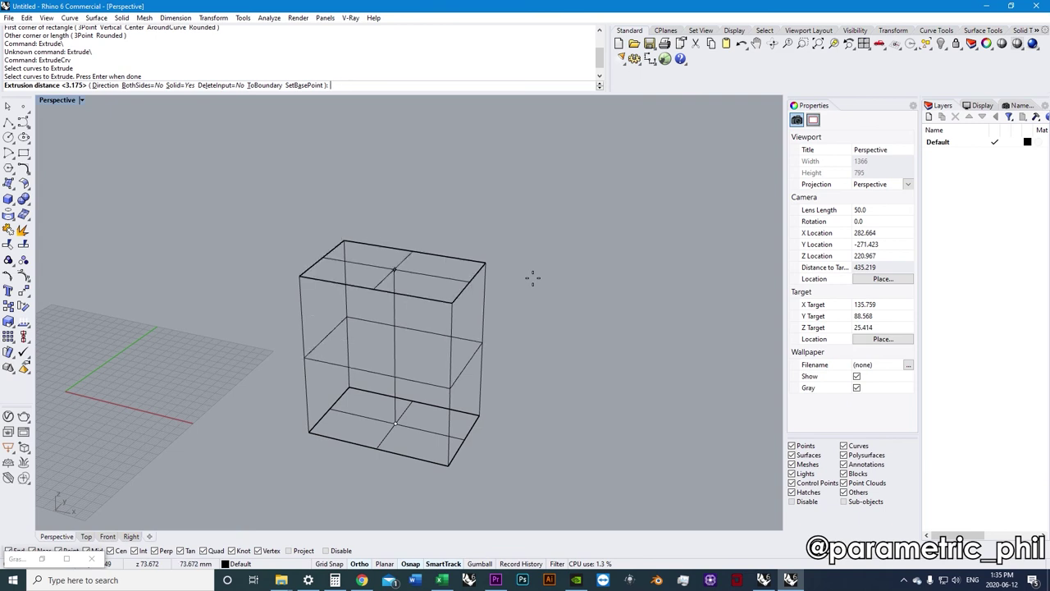
key(Escape)
key(Return)
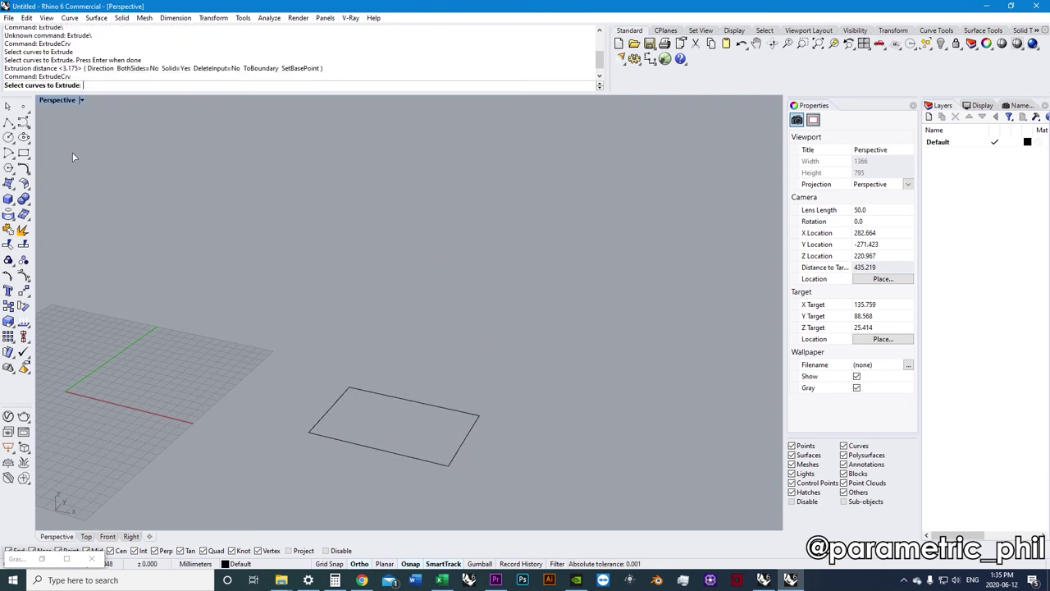
Extrude the rectangle 100 mm into a box and switch the viewport to Ghosted display.
click(450, 410)
scroll(455, 422, up, 5)
scroll(451, 423, down, 4)
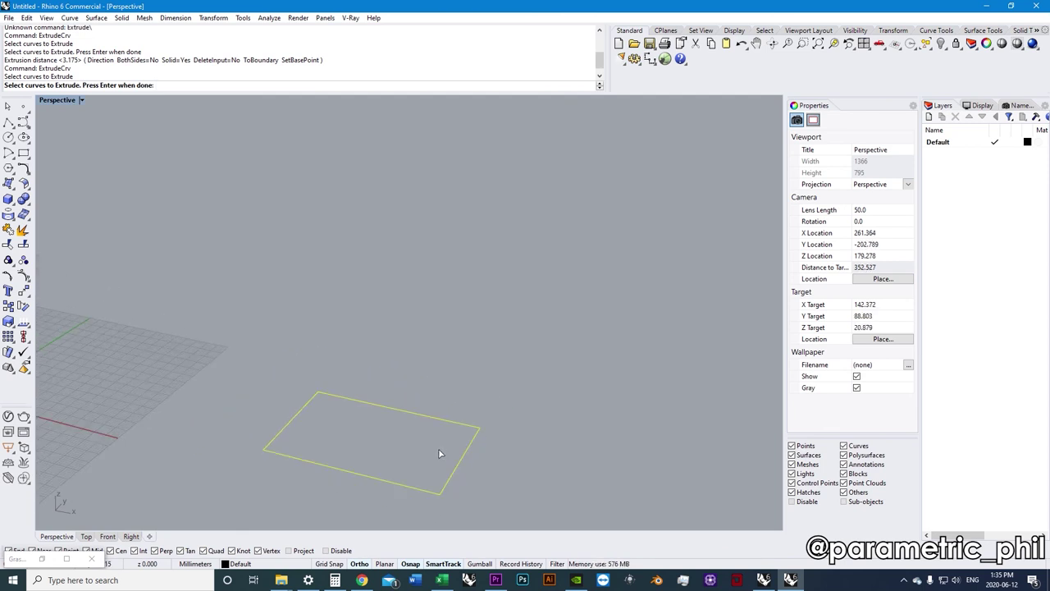
key(Return)
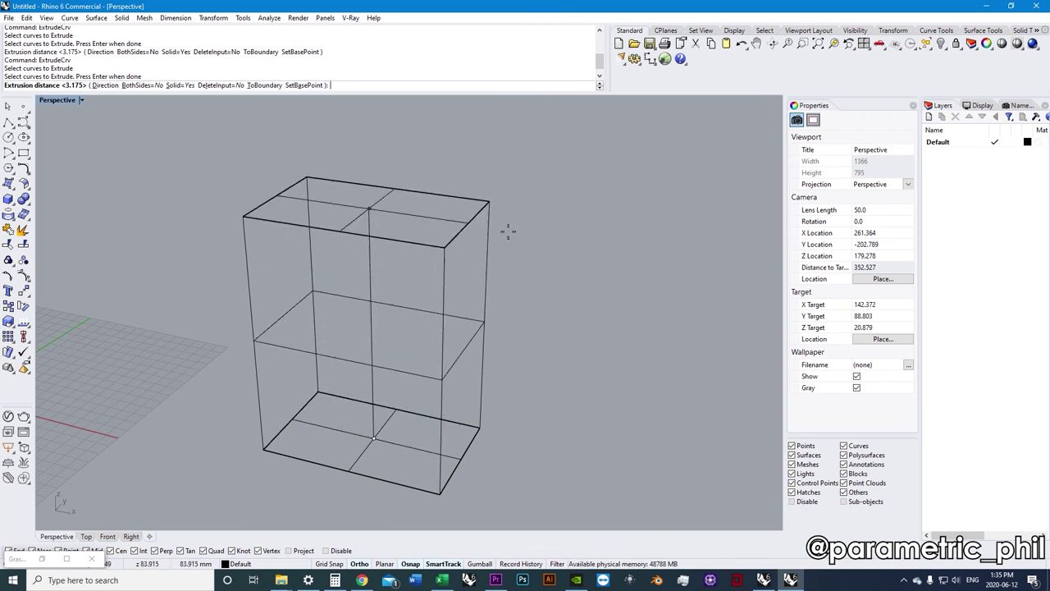
text(100)
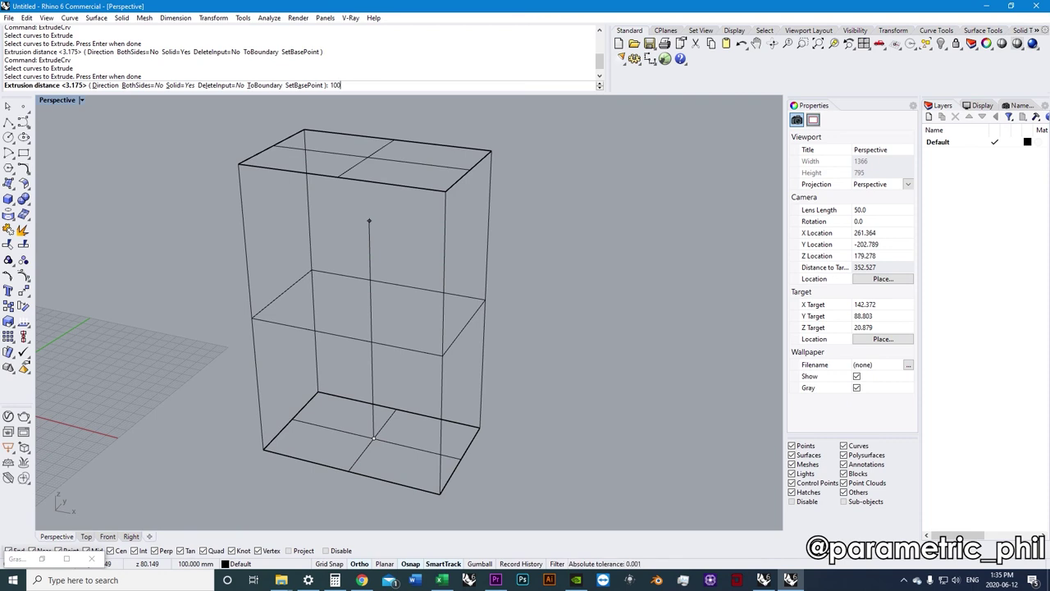
key(Return)
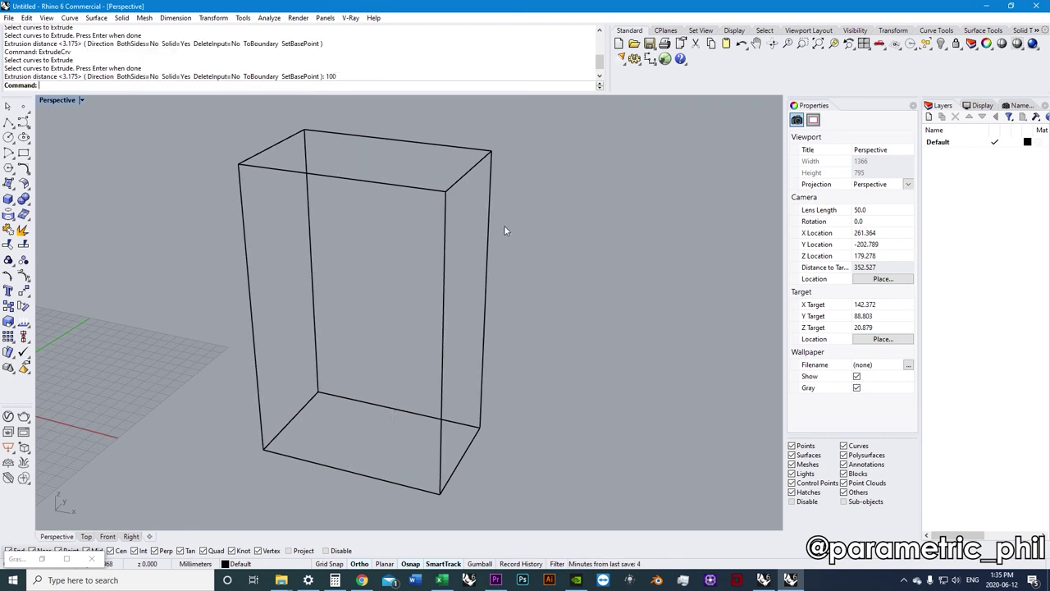
key(ctrl+alt+g)
right_drag(503, 233, 441, 271)
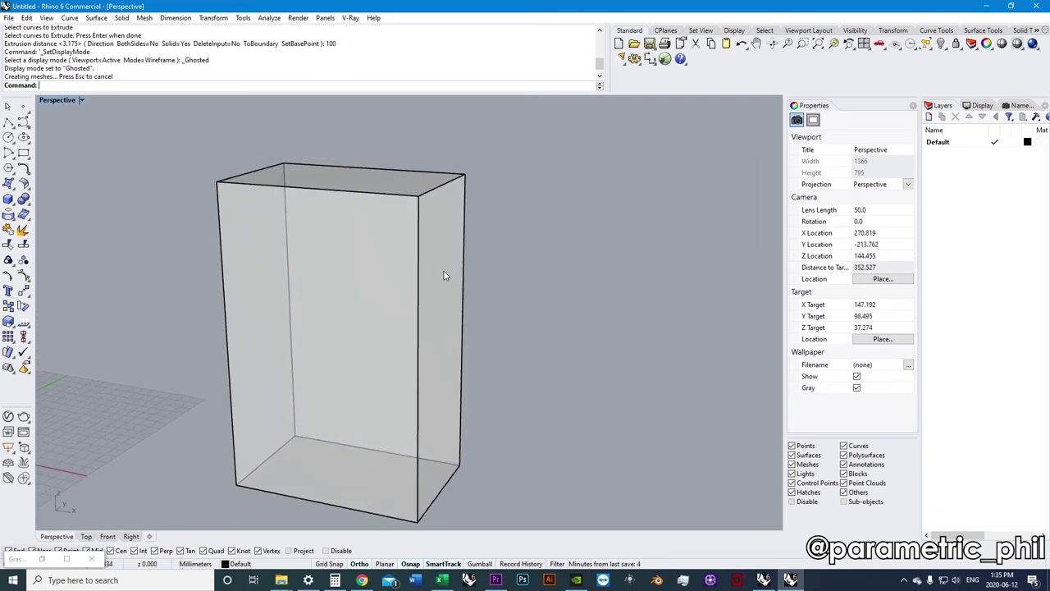
Use the Selection Menu to select the base rectangle curve rather than the box.
right_drag(444, 276, 382, 391)
click(373, 447)
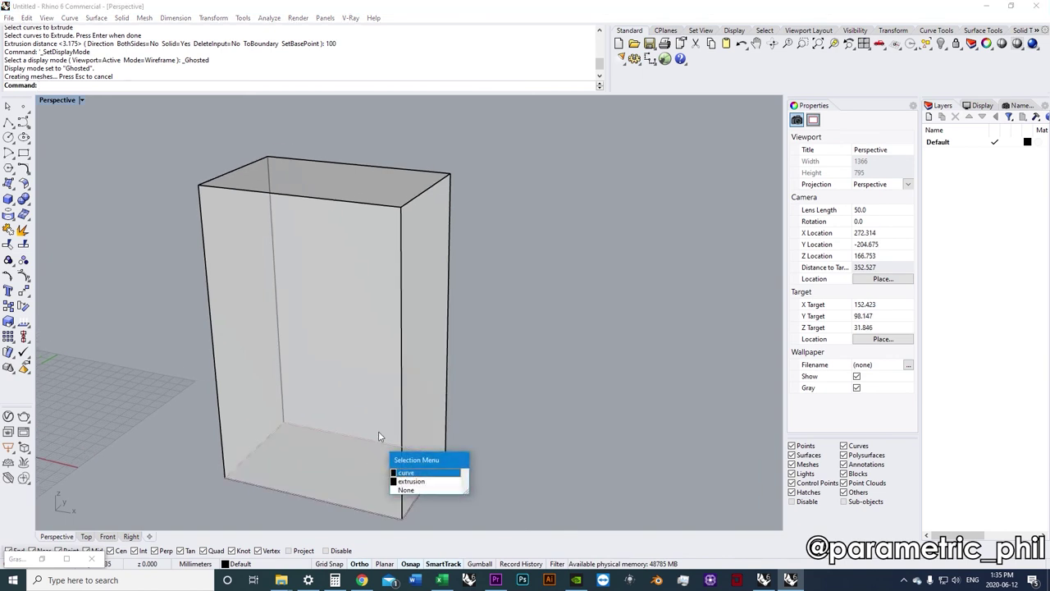
click(410, 476)
right_drag(382, 429, 468, 354)
click(501, 401)
click(488, 356)
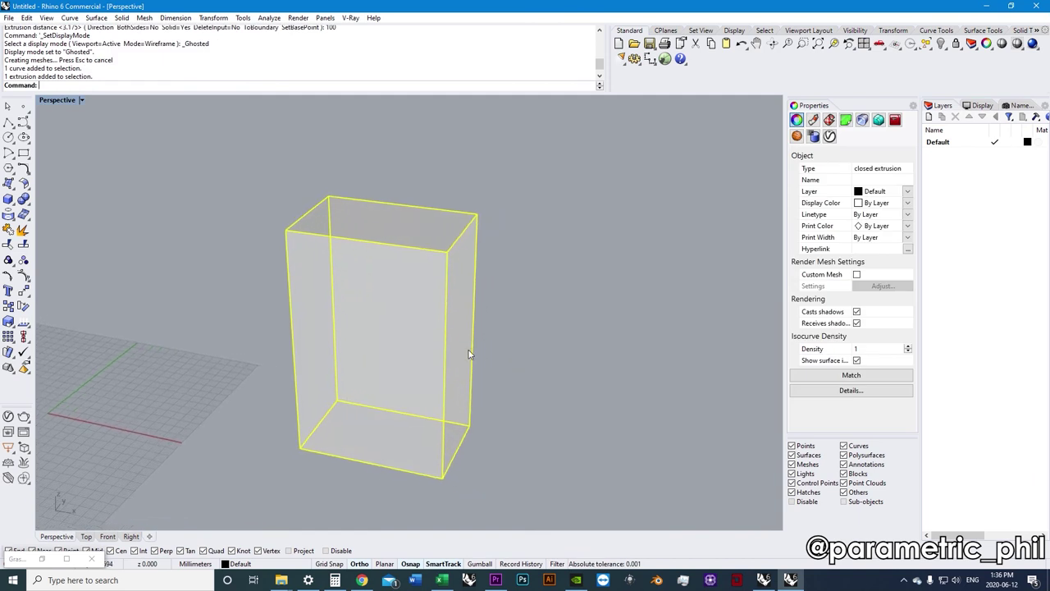
shift+right_drag(476, 335, 475, 325)
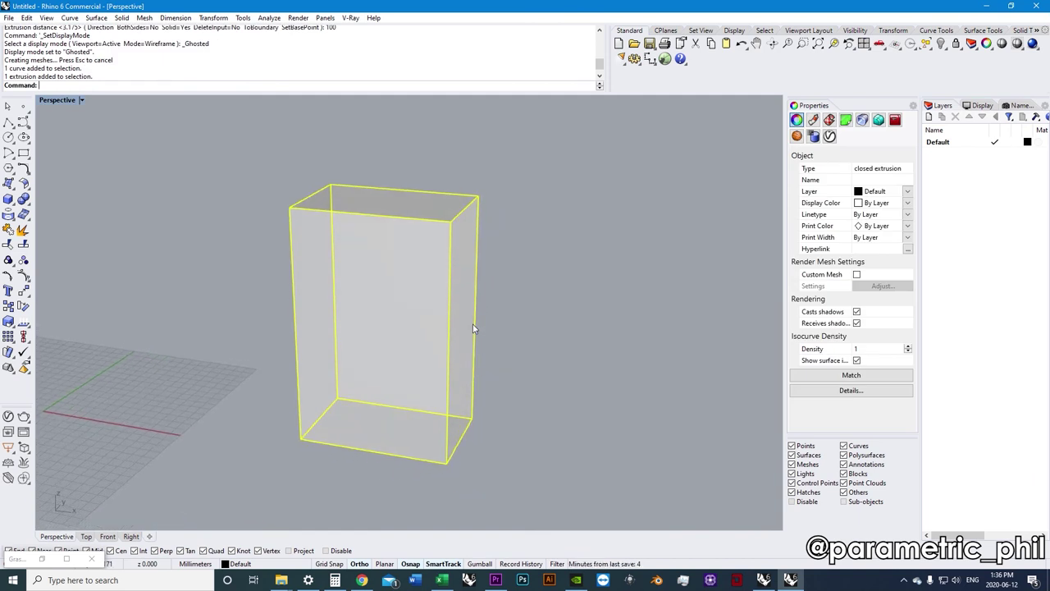
right_drag(424, 433, 402, 465)
click(396, 467)
click(378, 469)
click(379, 475)
Move one corner point of the base curve to a new spot.
scroll(424, 474, up, 2)
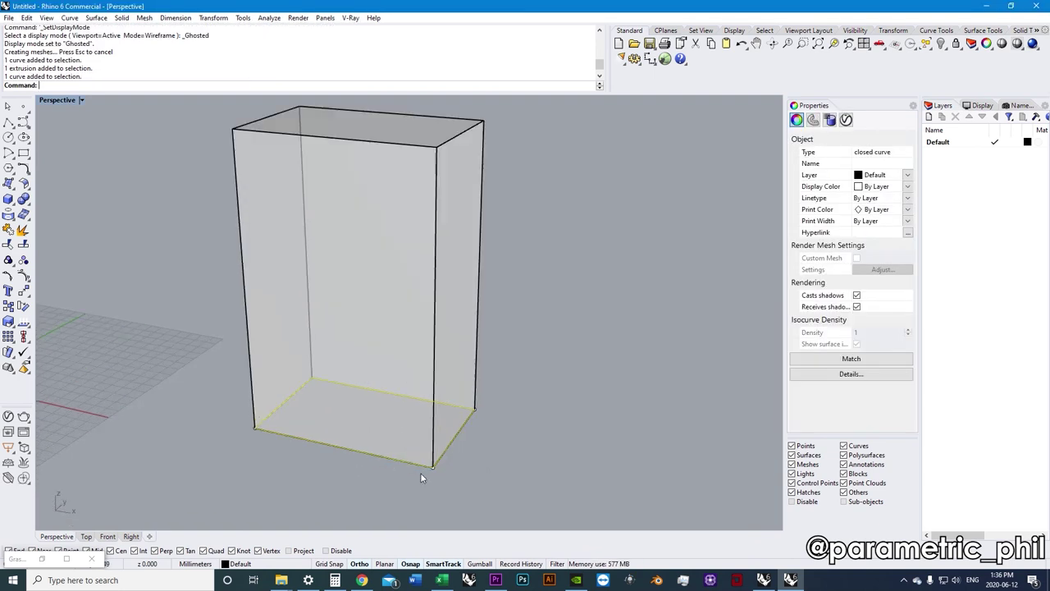
ctrl+shift+click(431, 470)
text(move)
key(Return)
click(408, 484)
click(350, 474)
key(Escape)
Alternately select the box and the base curve to check the moved corner.
mouse_move(332, 474)
right_down()
mouse_move(349, 460)
mouse_move(334, 457)
right_up()
right_drag(383, 354, 385, 383)
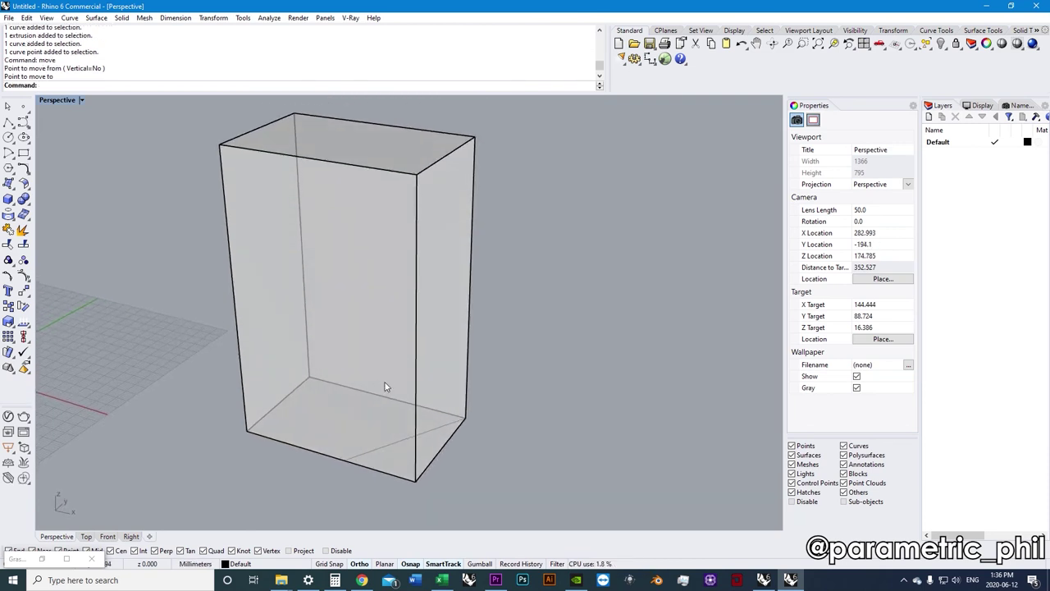
click(417, 371)
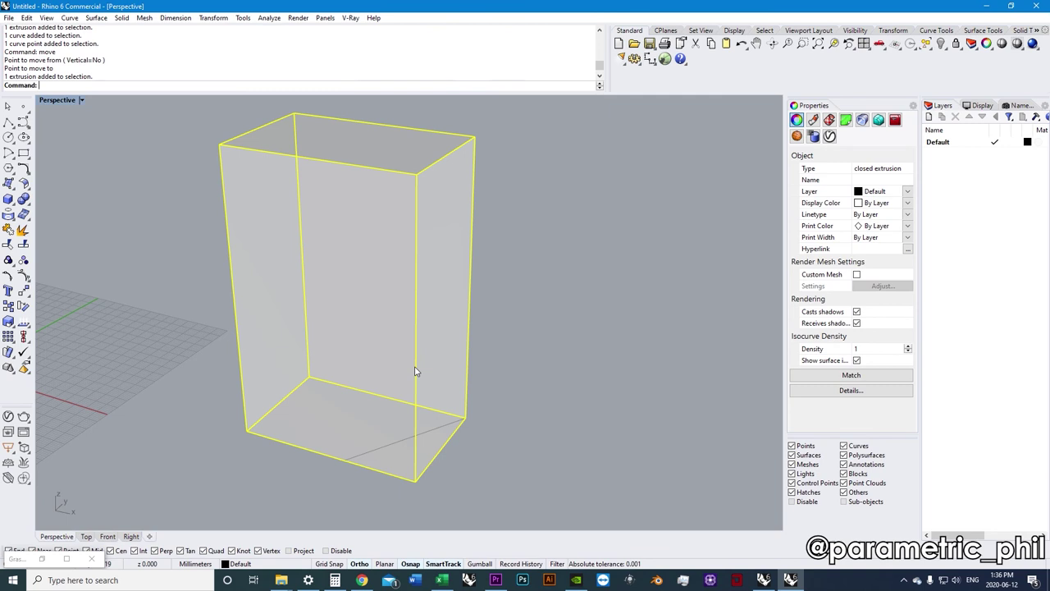
click(389, 446)
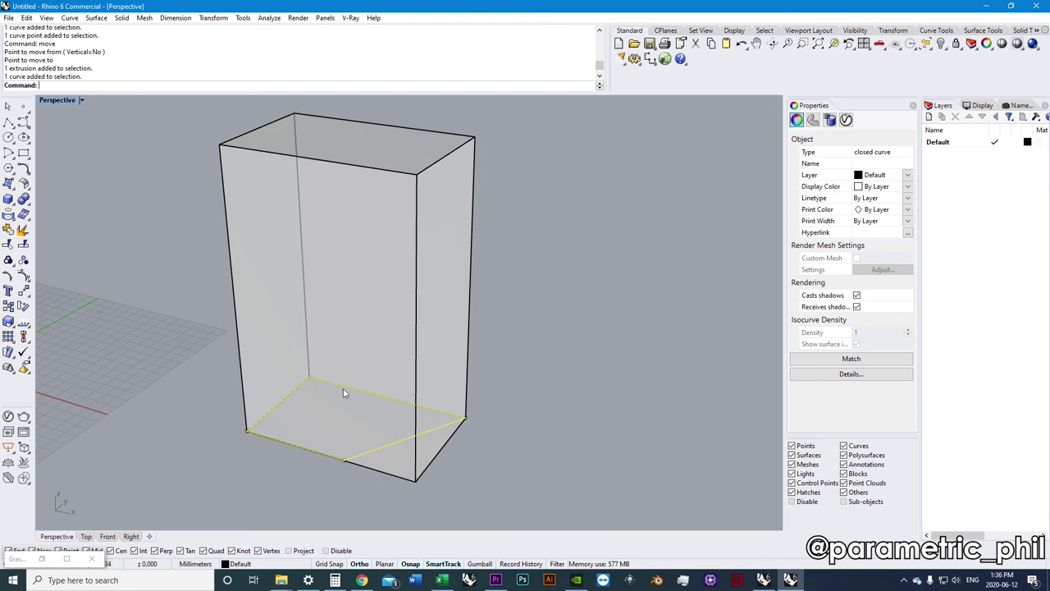
click(306, 354)
key(Escape)
click(393, 441)
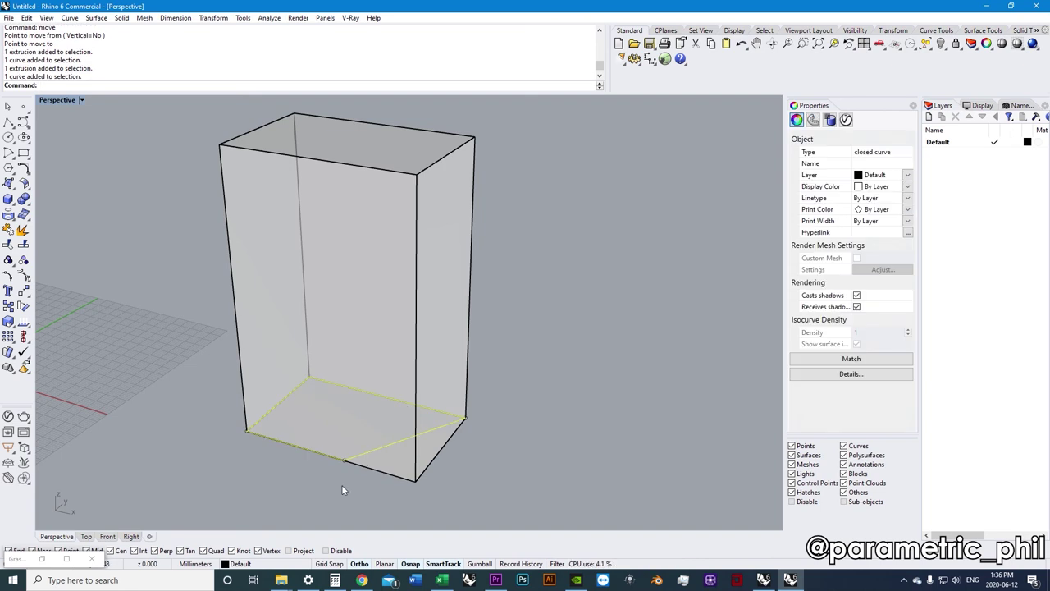
click(410, 286)
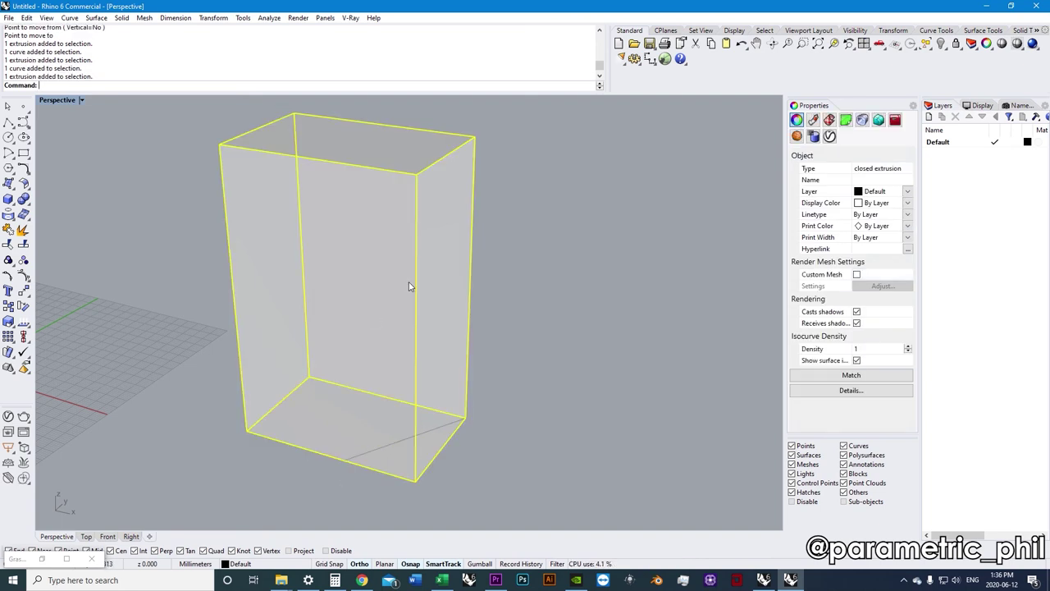
Undo the corner point move.
click(516, 301)
right_drag(516, 301, 509, 303)
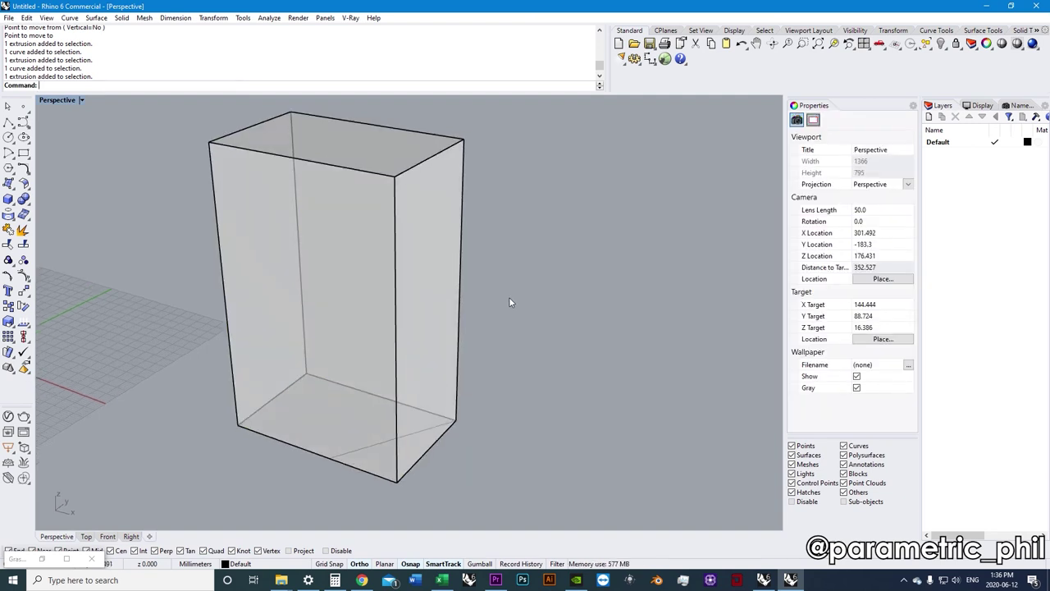
key(ctrl+z)
shift+right_drag(506, 303, 449, 335)
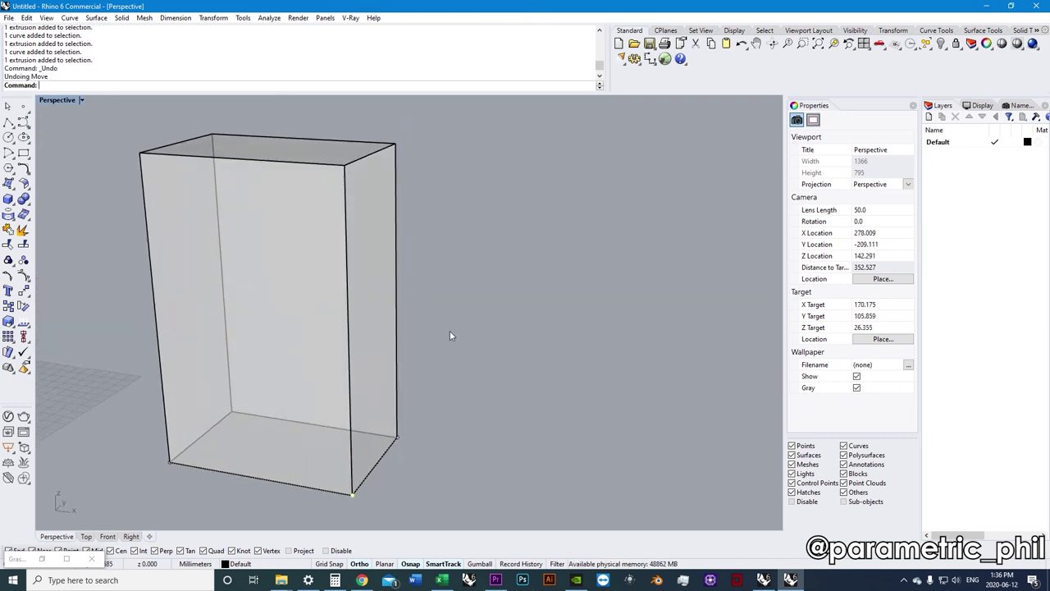
Delete the extruded box, keeping the rectangle, and bring up Grasshopper.
click(386, 328)
key(Delete)
shift+right_drag(384, 324, 342, 300)
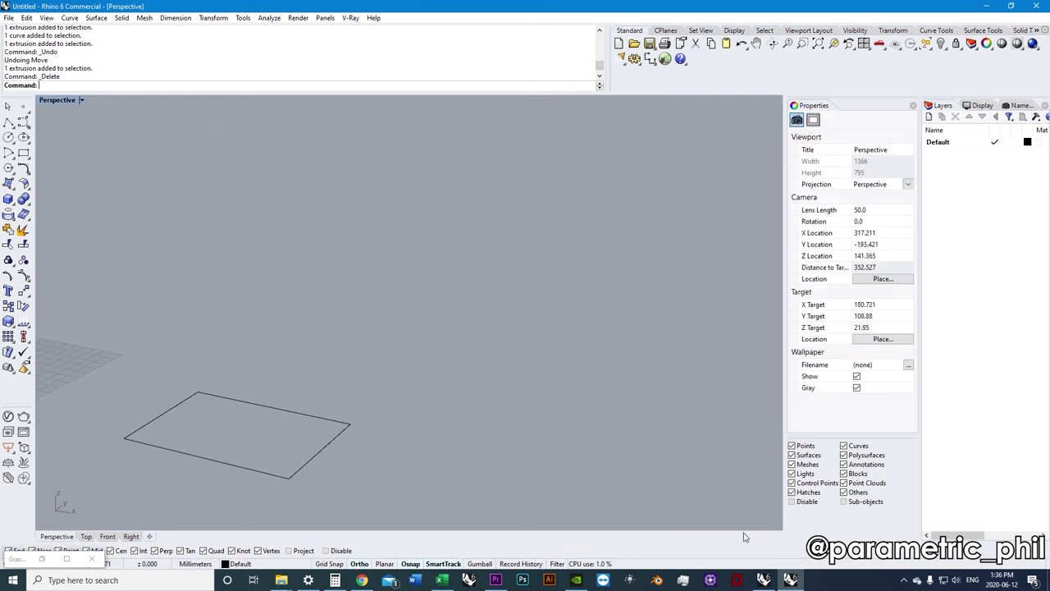
click(665, 58)
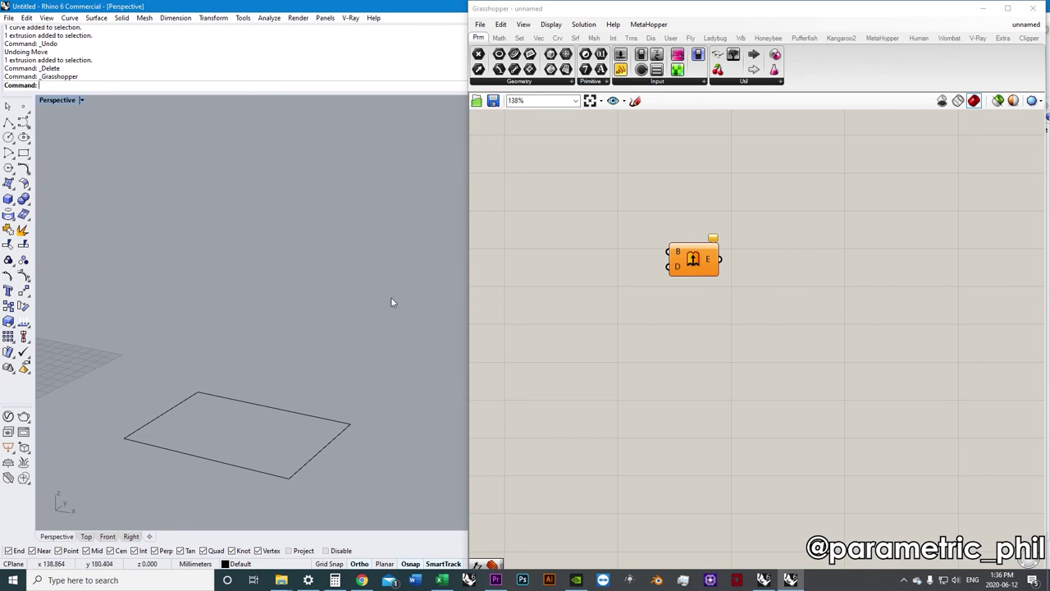
Delete the leftover Extrude component from the Grasshopper canvas.
shift+right_drag(286, 399, 307, 376)
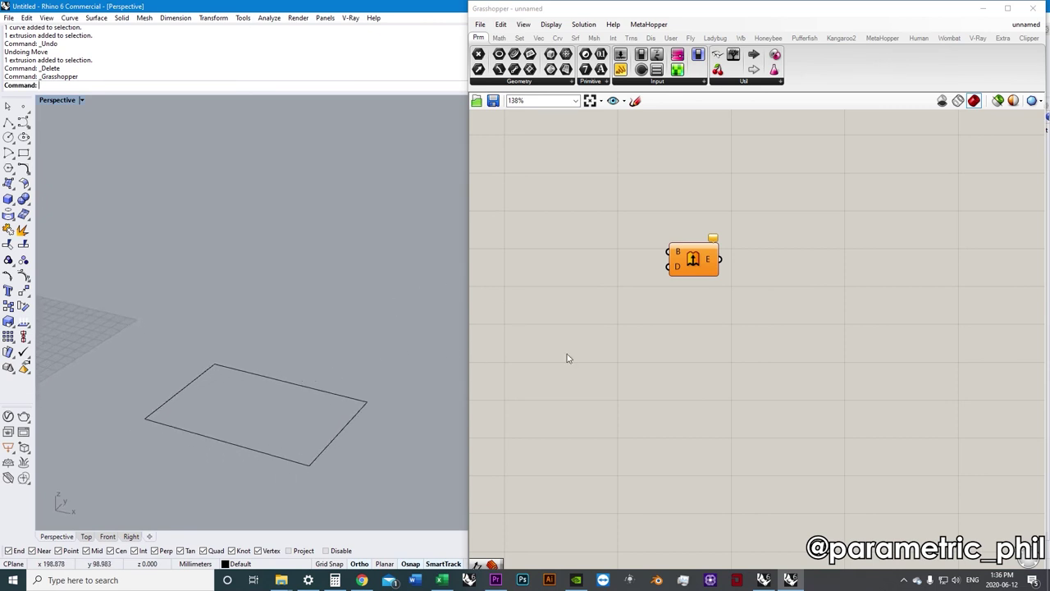
click(689, 328)
click(693, 259)
right_drag(693, 259, 718, 266)
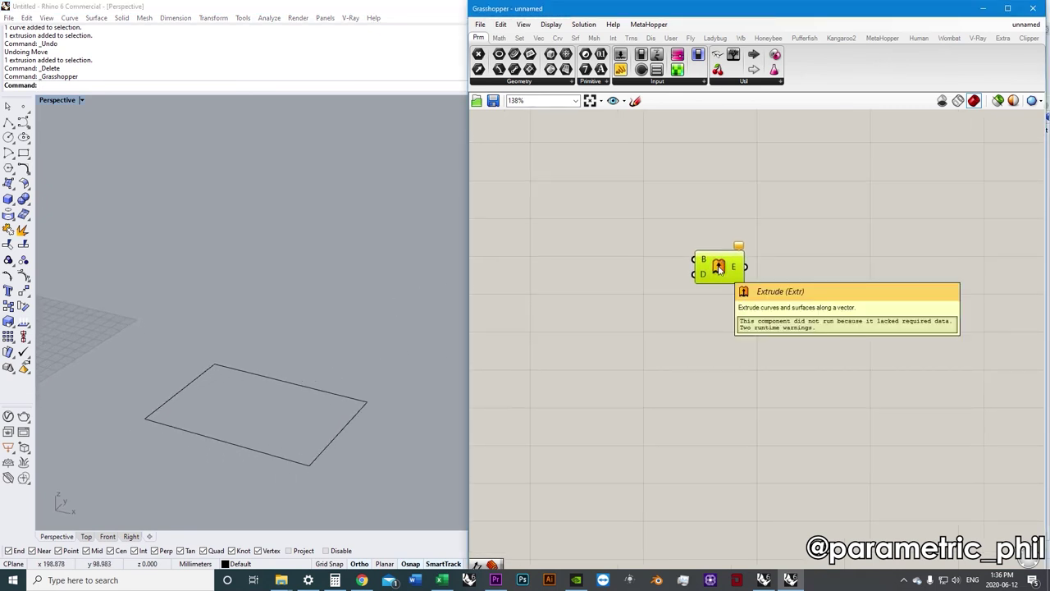
scroll(718, 266, down, 2)
key(Delete)
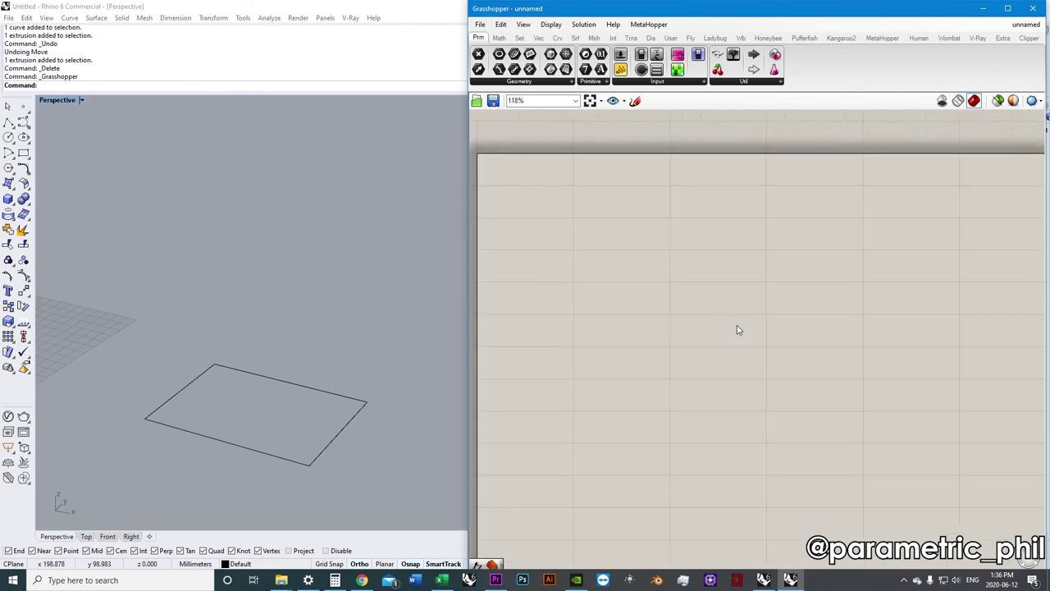
right_drag(736, 326, 745, 310)
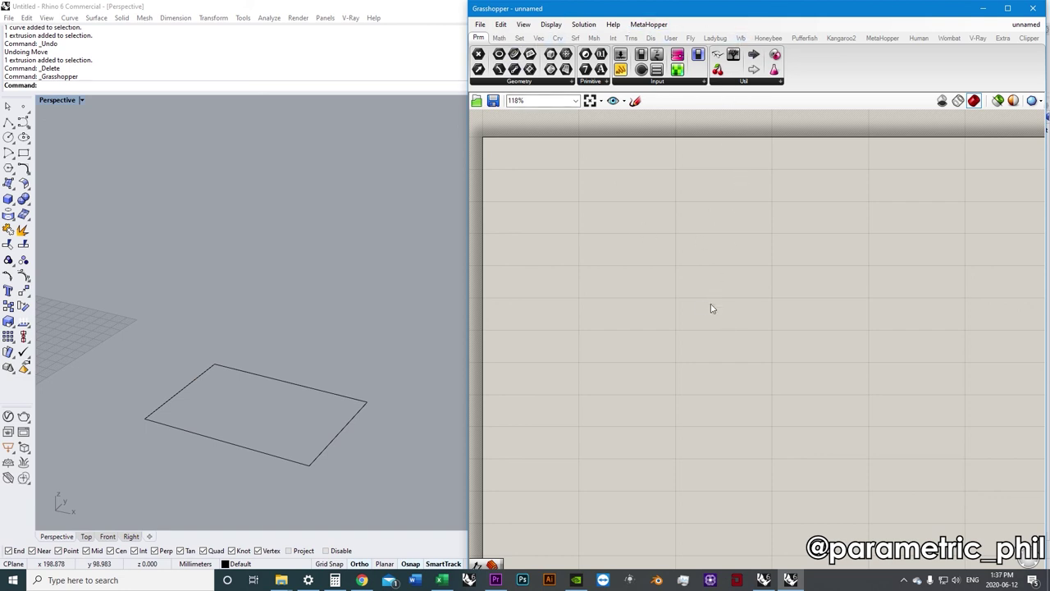
right_drag(706, 330, 704, 317)
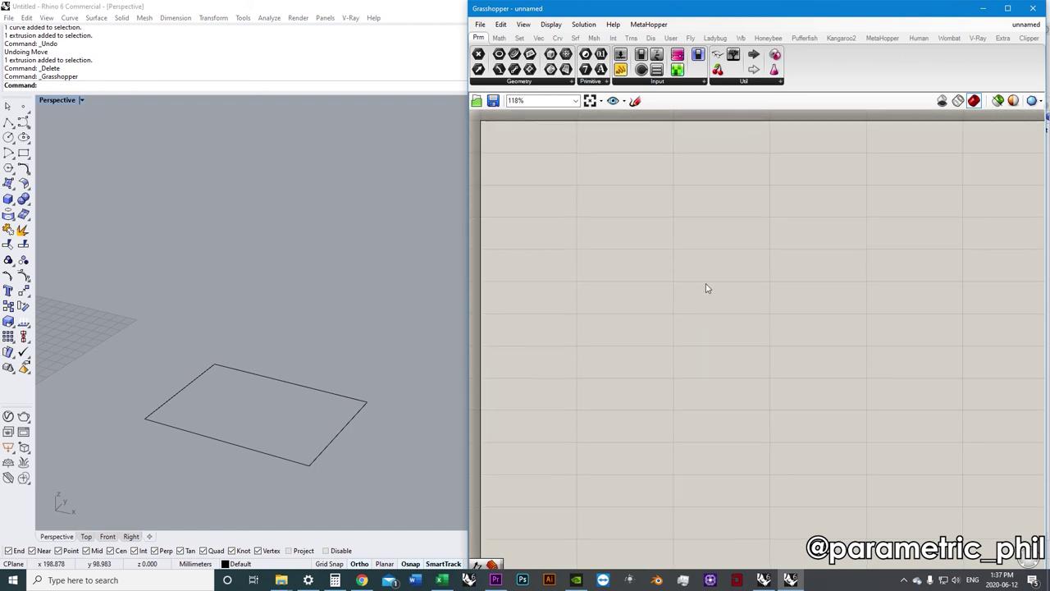
Search the canvas for 'extru' to list the Extrude components.
double_click(703, 270)
text(5)
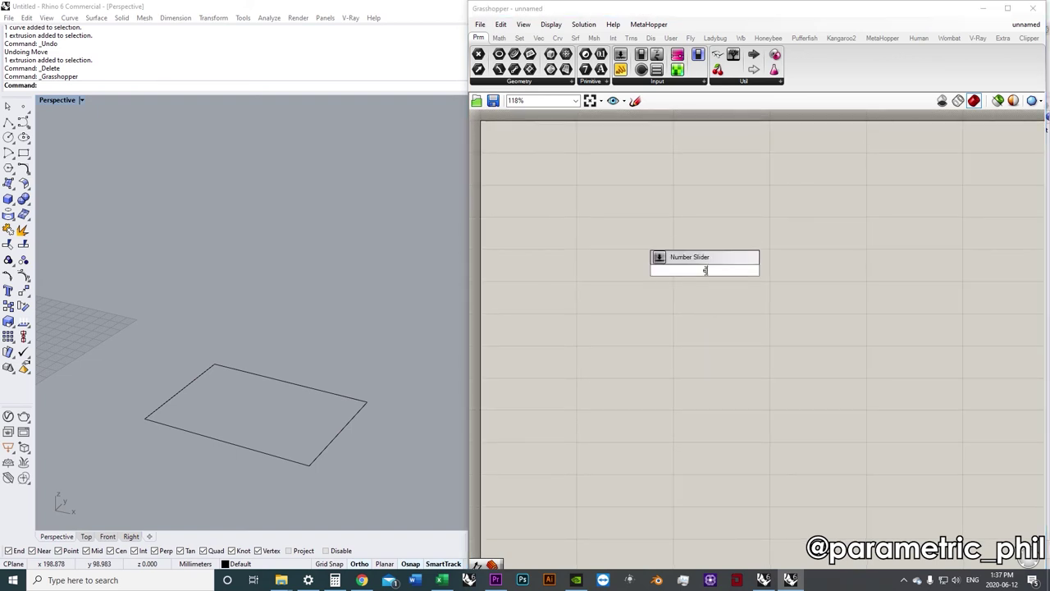
key(Escape)
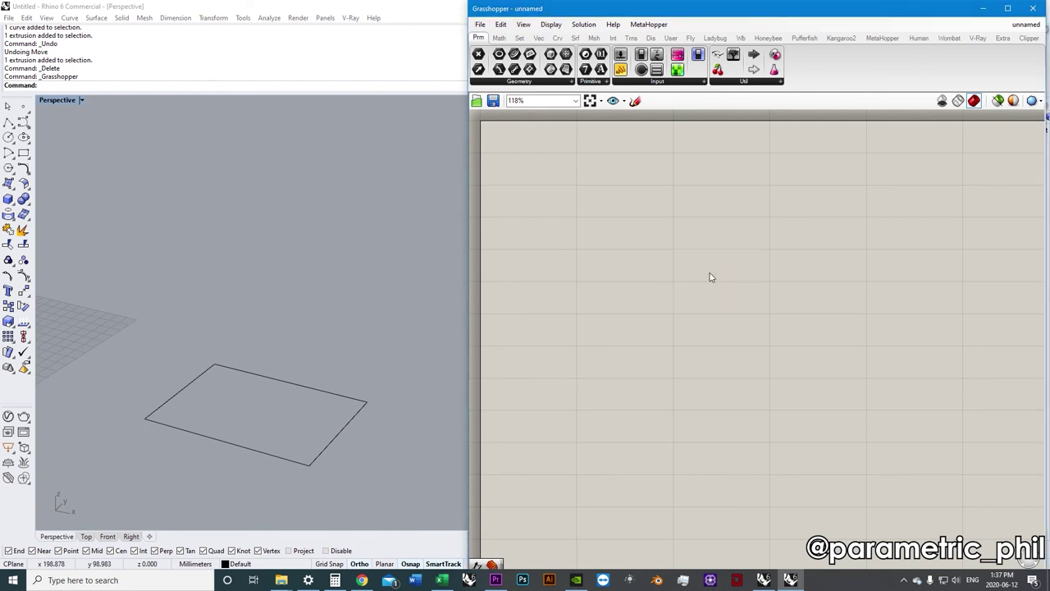
double_click(710, 277)
text(extru)
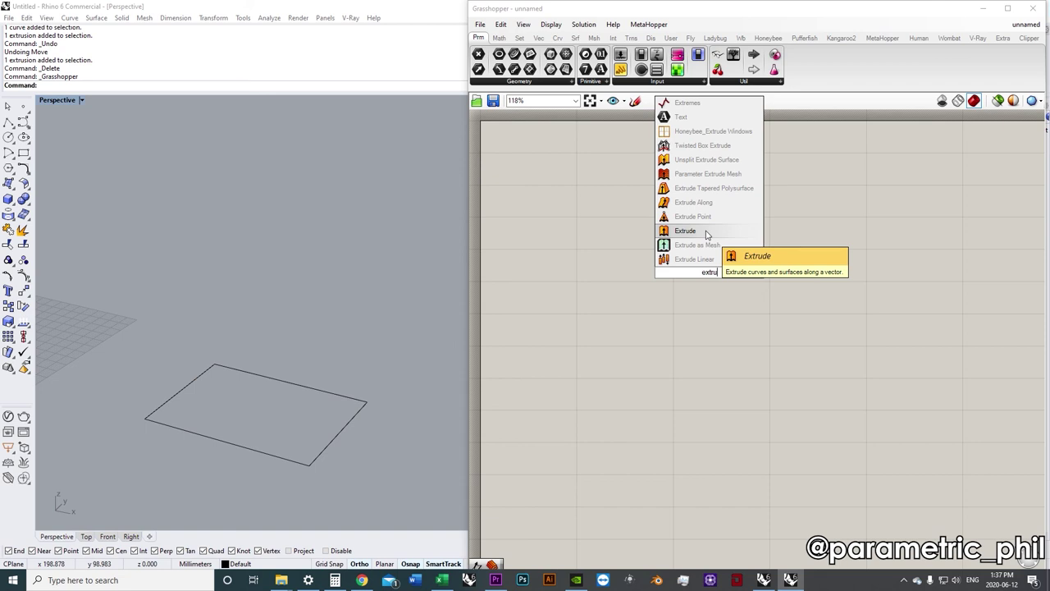
Place a new Extrude component and inspect its warning about uncollected B and D inputs.
click(706, 233)
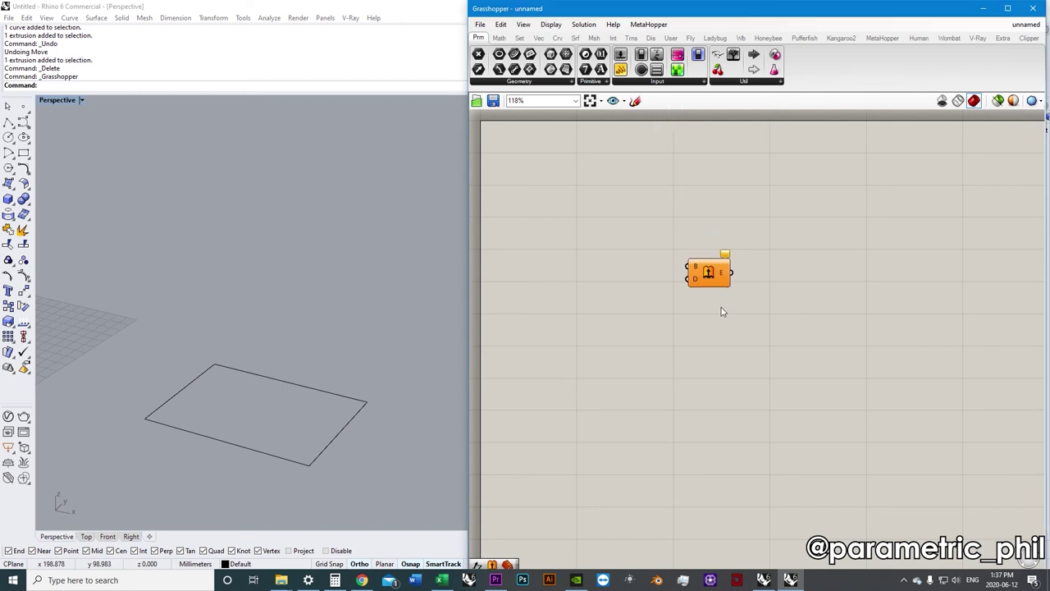
scroll(710, 297, up, 1)
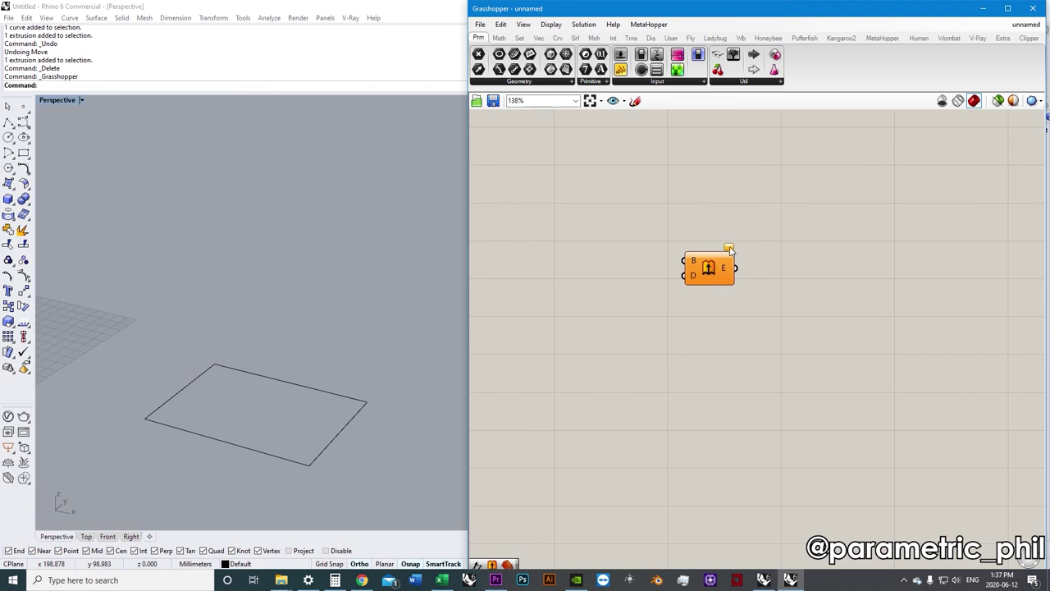
mouse_move(730, 250)
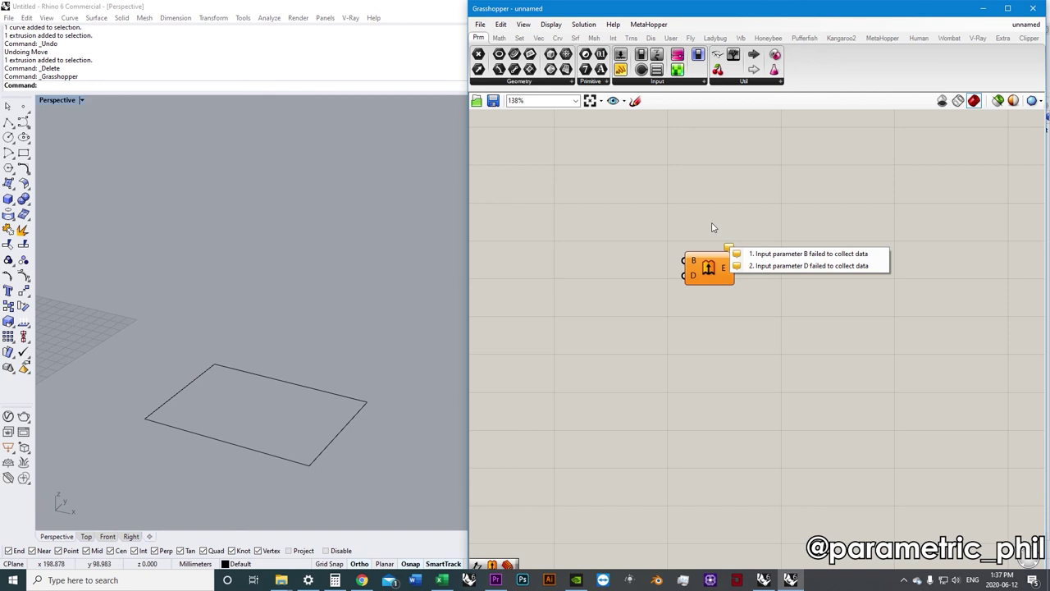
scroll(710, 297, up, 3)
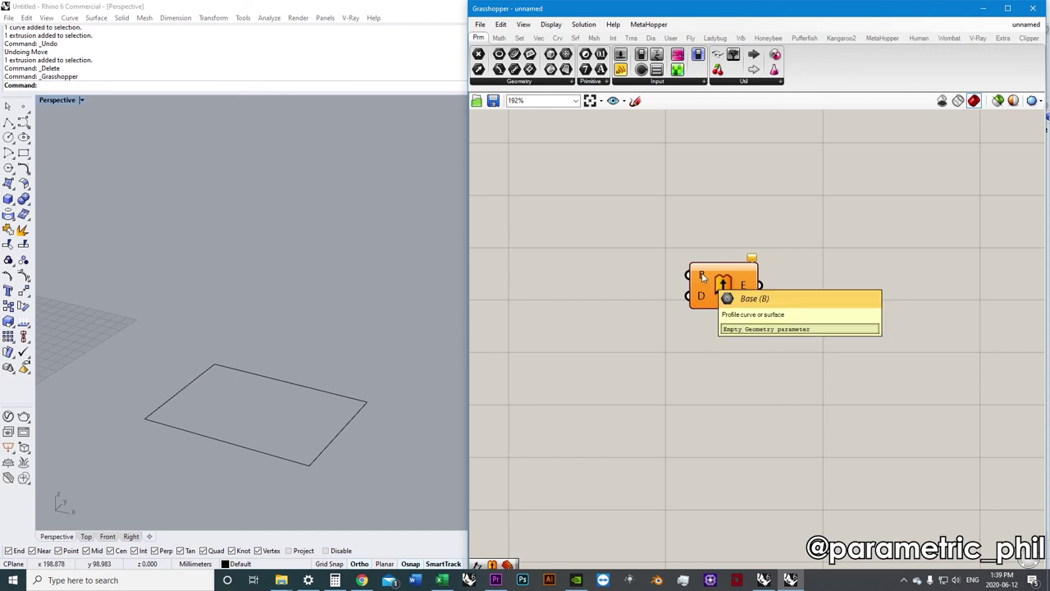
mouse_move(702, 304)
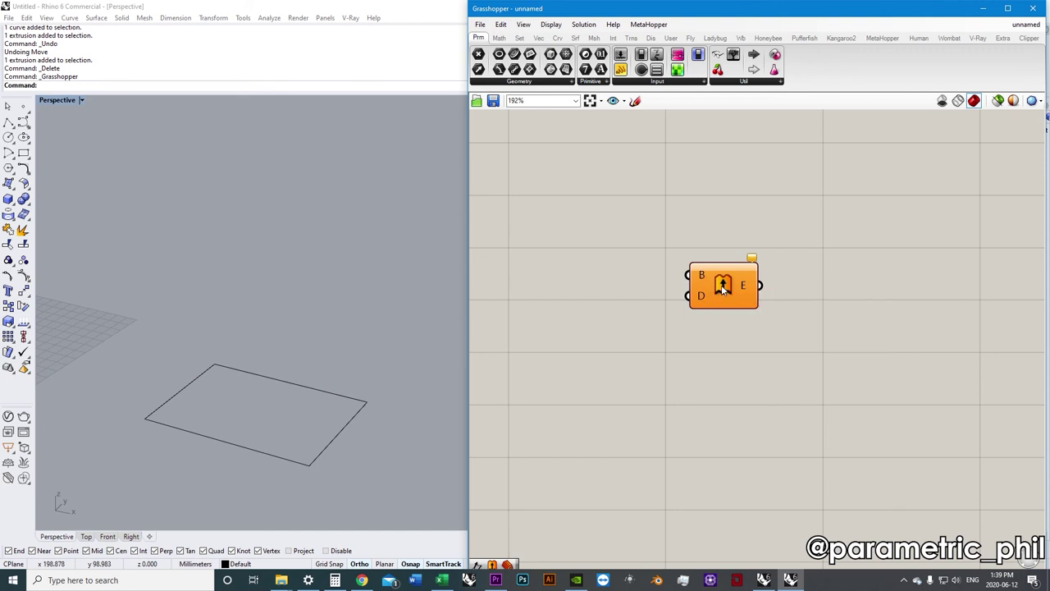
Extrude the rectangle 100 units into a box in Rhino.
mouse_move(722, 288)
click(319, 313)
right_drag(297, 371, 290, 376)
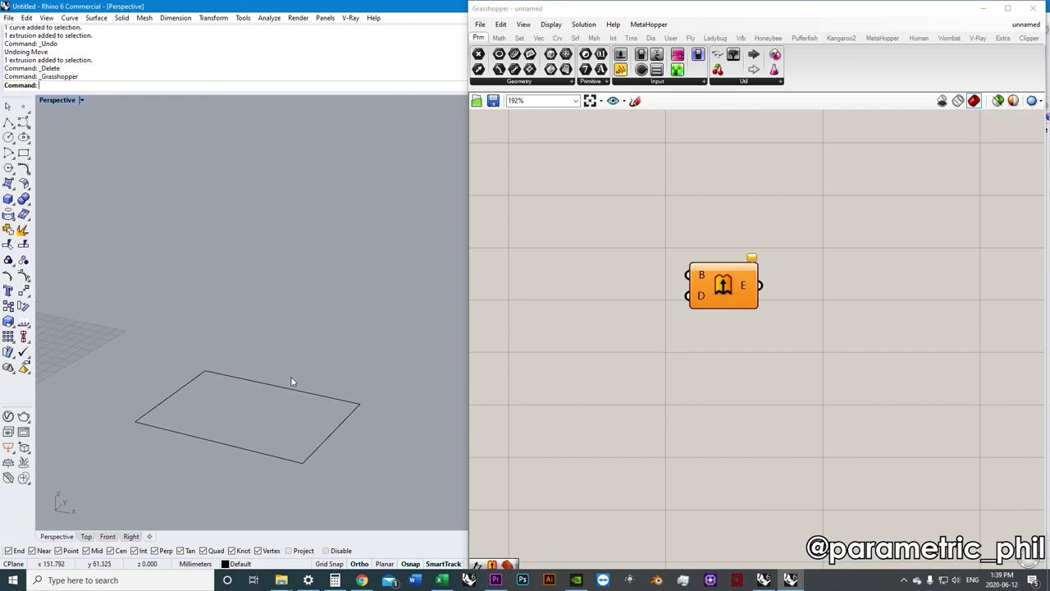
text(extr)
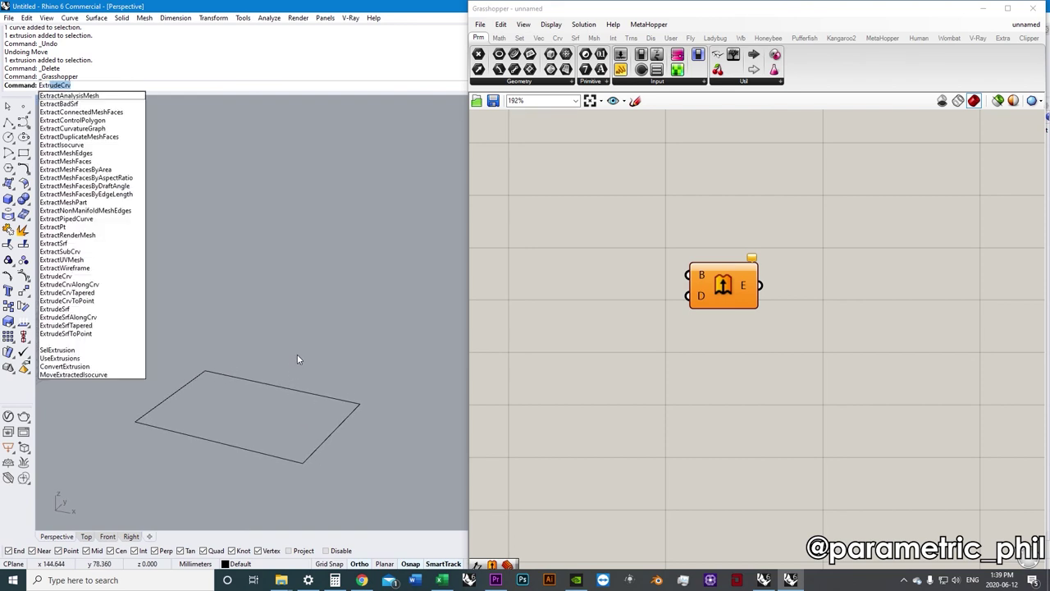
key(Return)
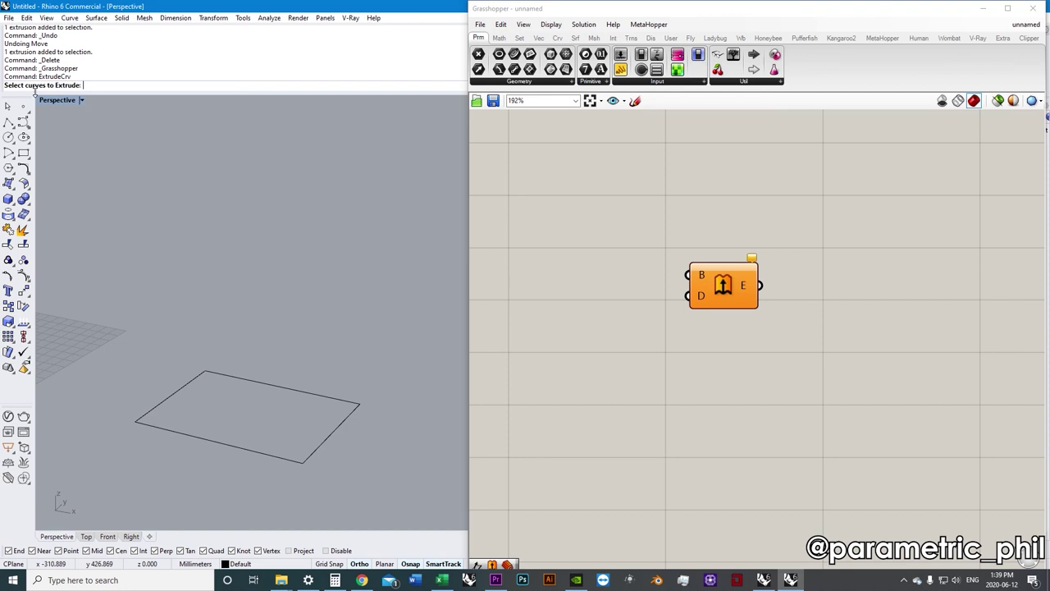
click(268, 382)
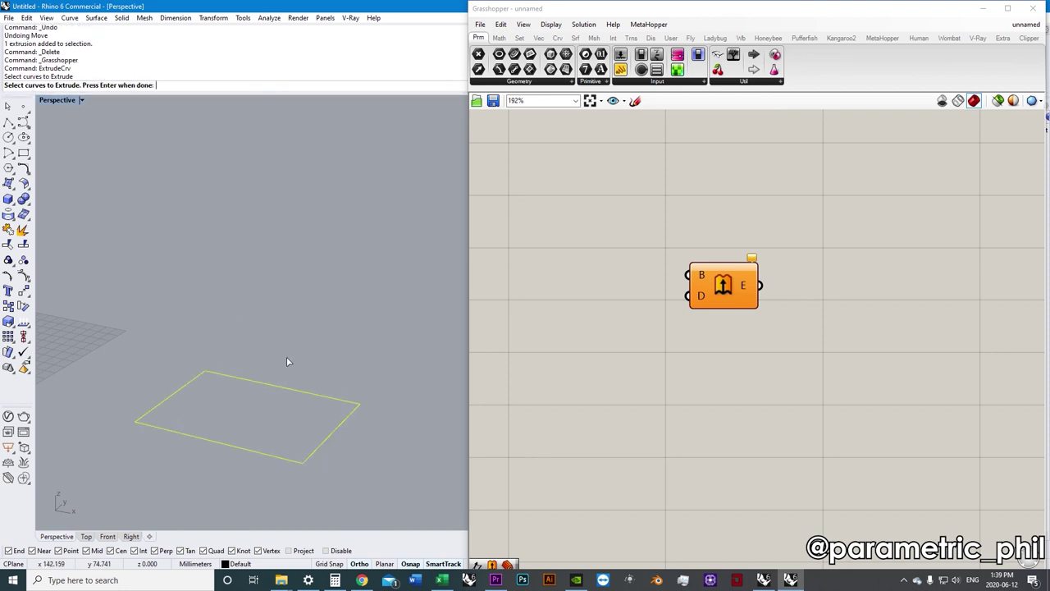
key(Return)
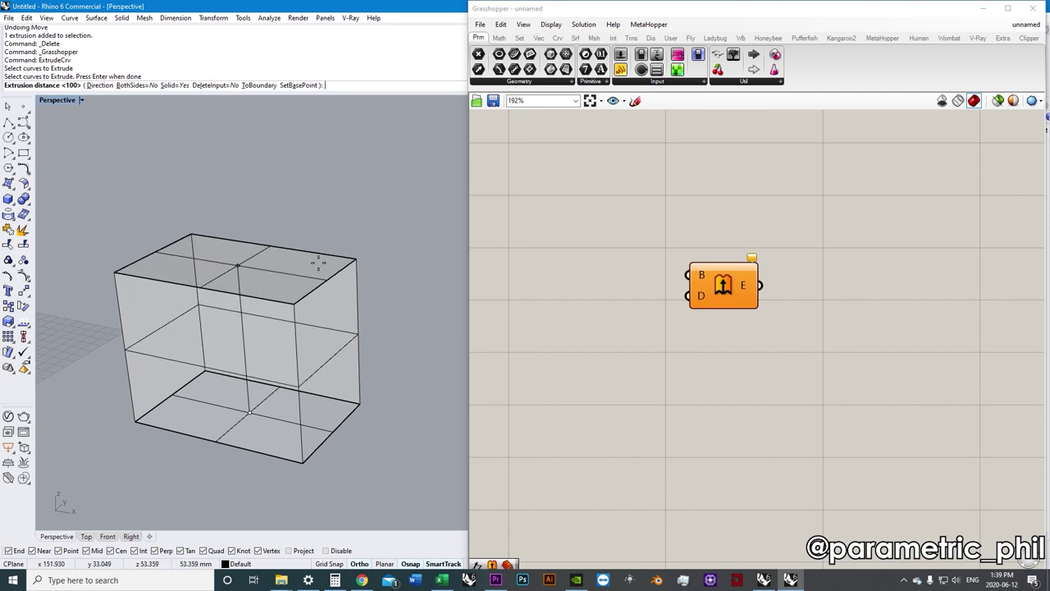
text(100)
mouse_move(320, 255)
shift+right_down()
mouse_move(337, 311)
mouse_move(349, 310)
shift+right_up()
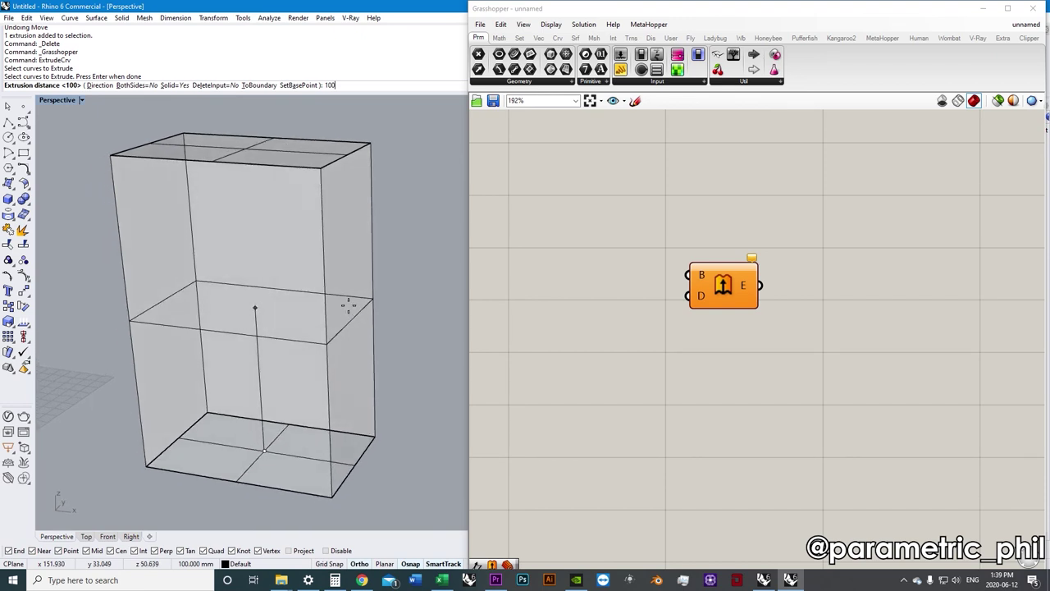
key(Return)
Select the extruded box and delete it, leaving the rectangle.
click(349, 283)
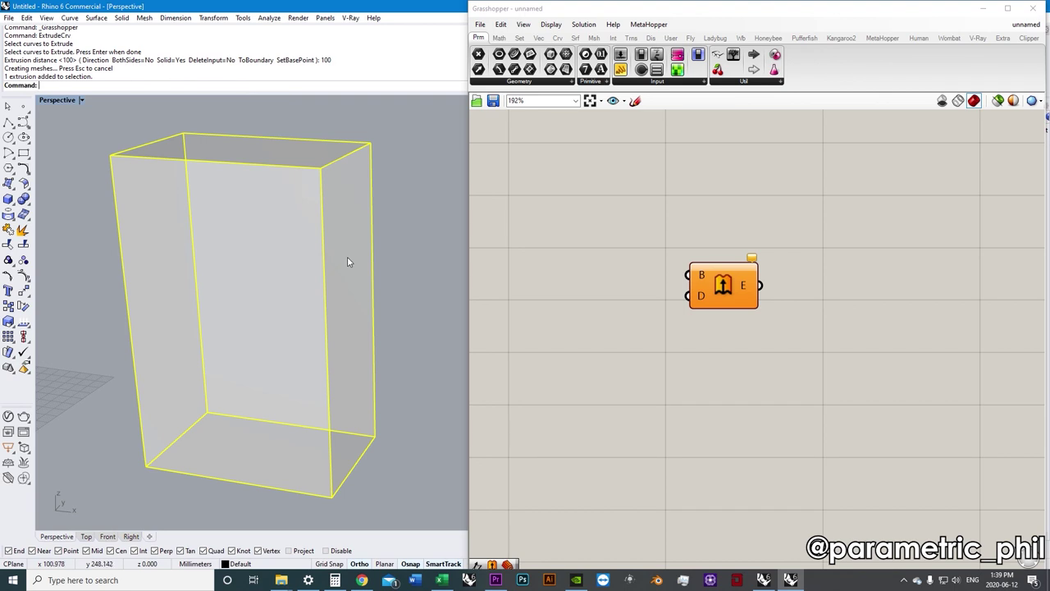
mouse_move(358, 270)
right_down()
mouse_move(380, 288)
mouse_move(368, 292)
mouse_move(365, 273)
right_up()
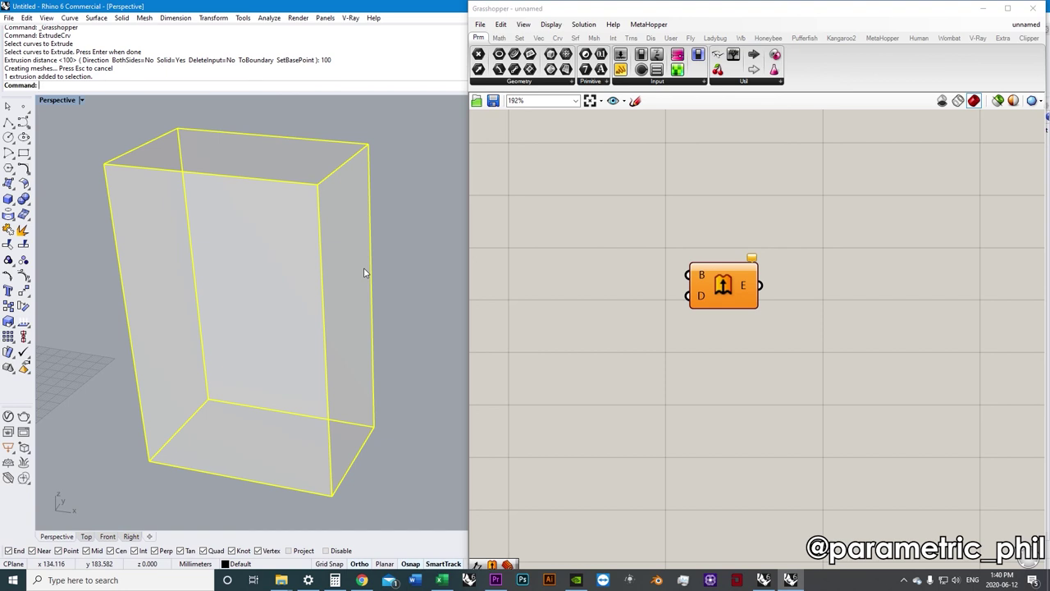
click(726, 294)
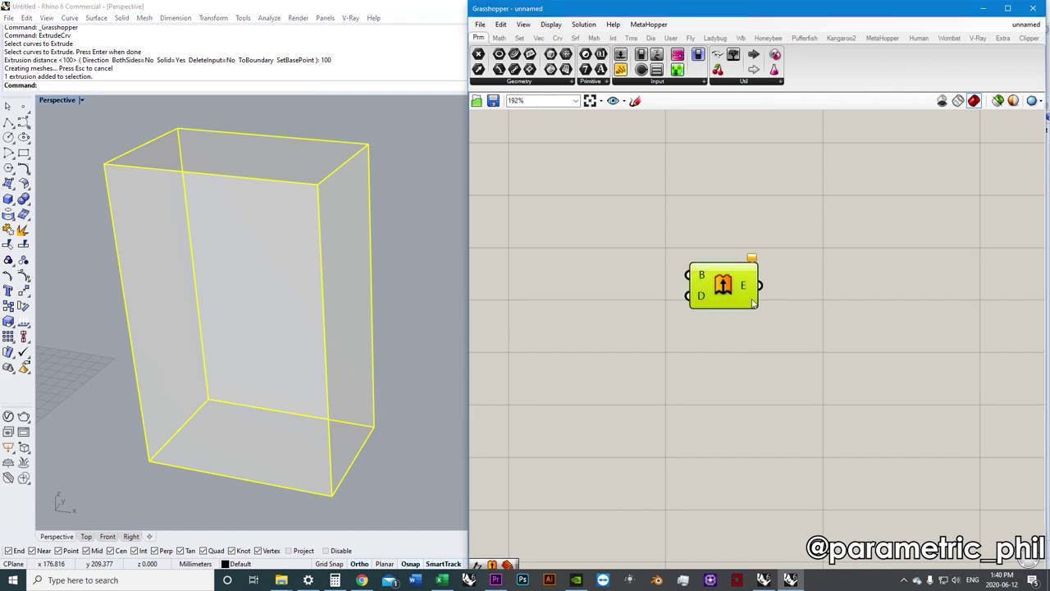
click(430, 308)
click(350, 287)
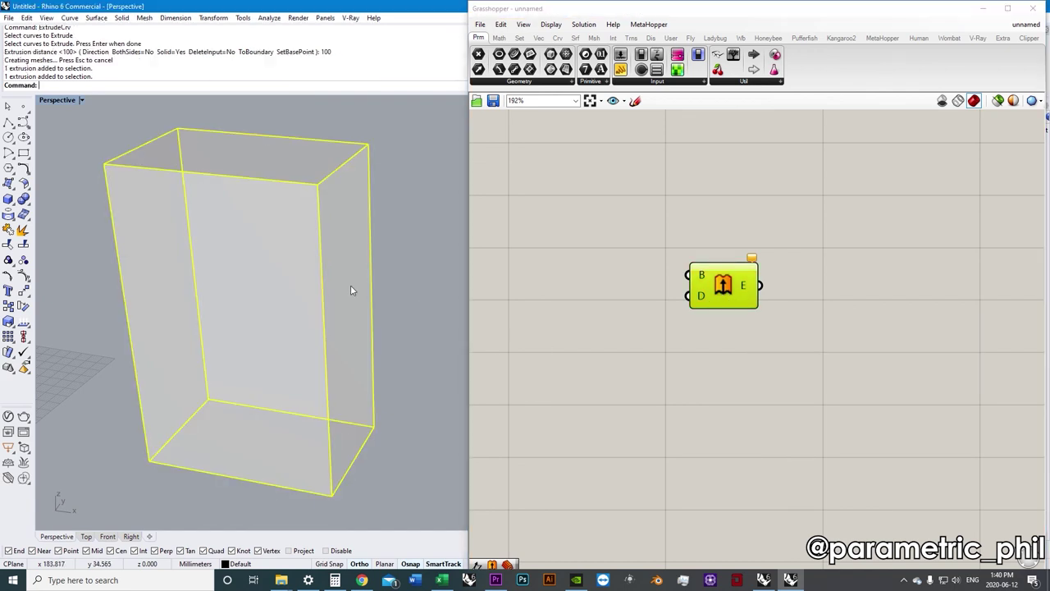
key(Delete)
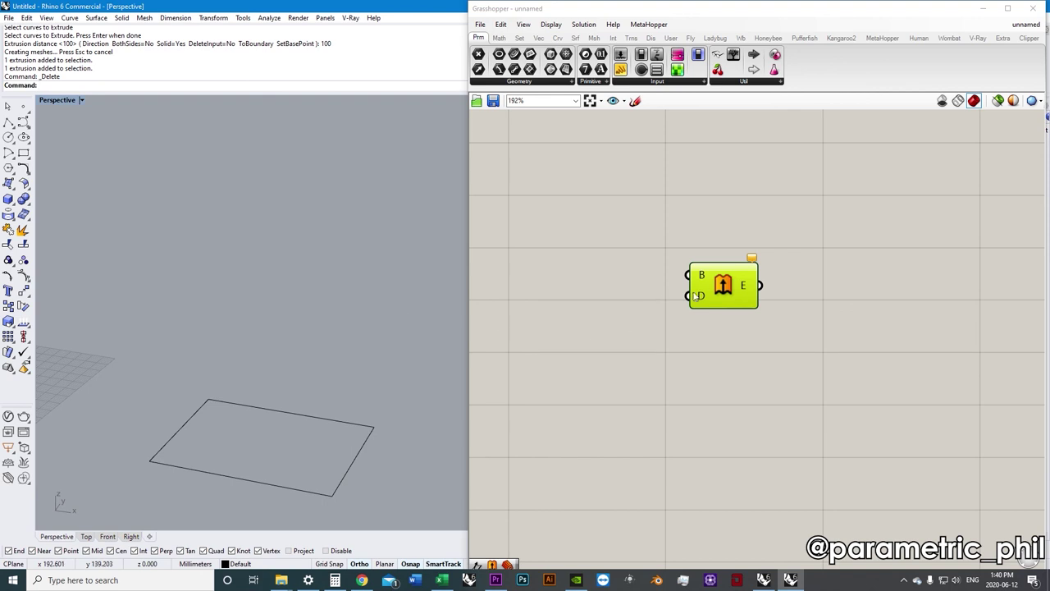
Zoom out and place a Curve parameter left of Extrude via a 'crv' canvas search.
mouse_move(705, 279)
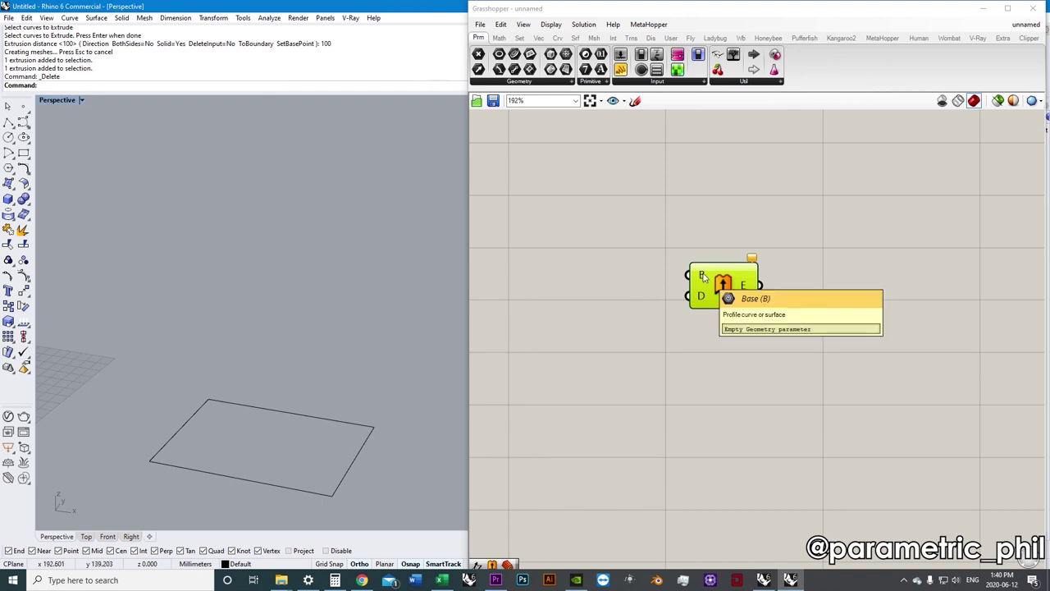
click(621, 320)
scroll(615, 291, down, 2)
mouse_move(656, 304)
right_down()
mouse_move(645, 328)
mouse_move(649, 317)
mouse_move(635, 309)
mouse_move(647, 314)
right_up()
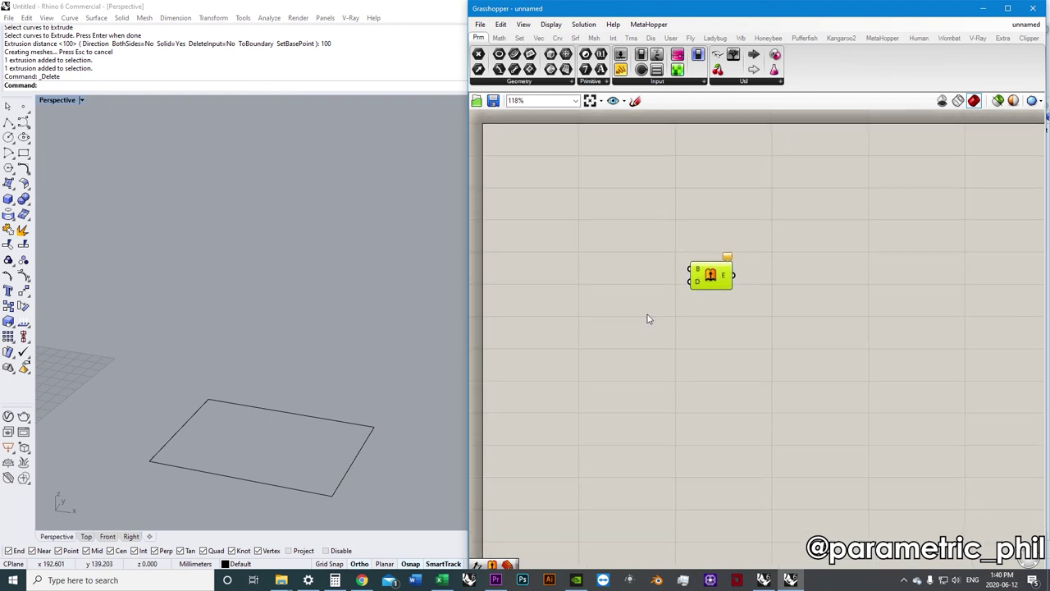
click(643, 280)
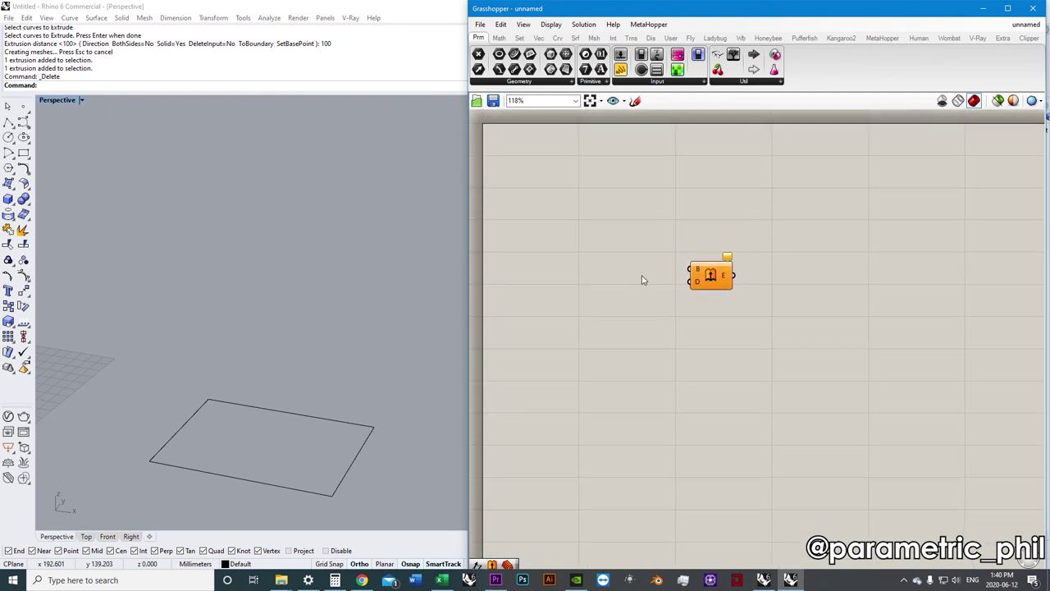
double_click(599, 267)
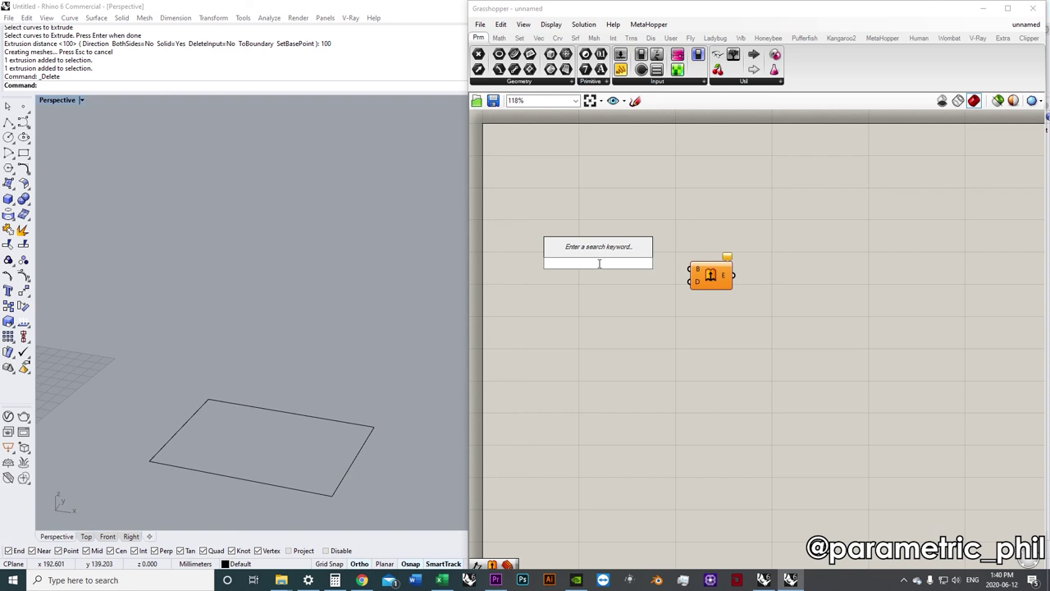
text(crv)
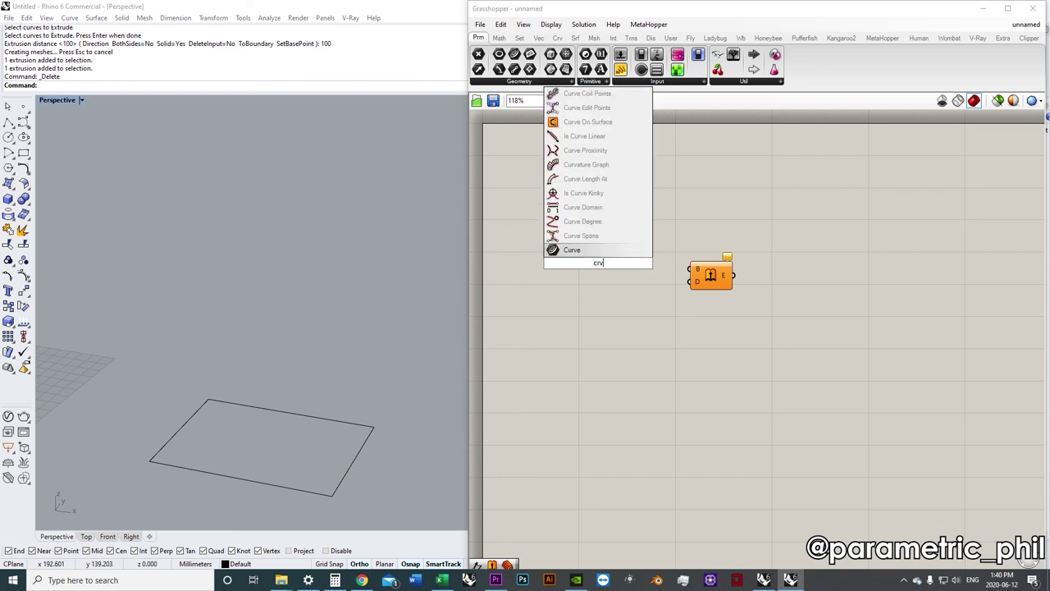
click(584, 255)
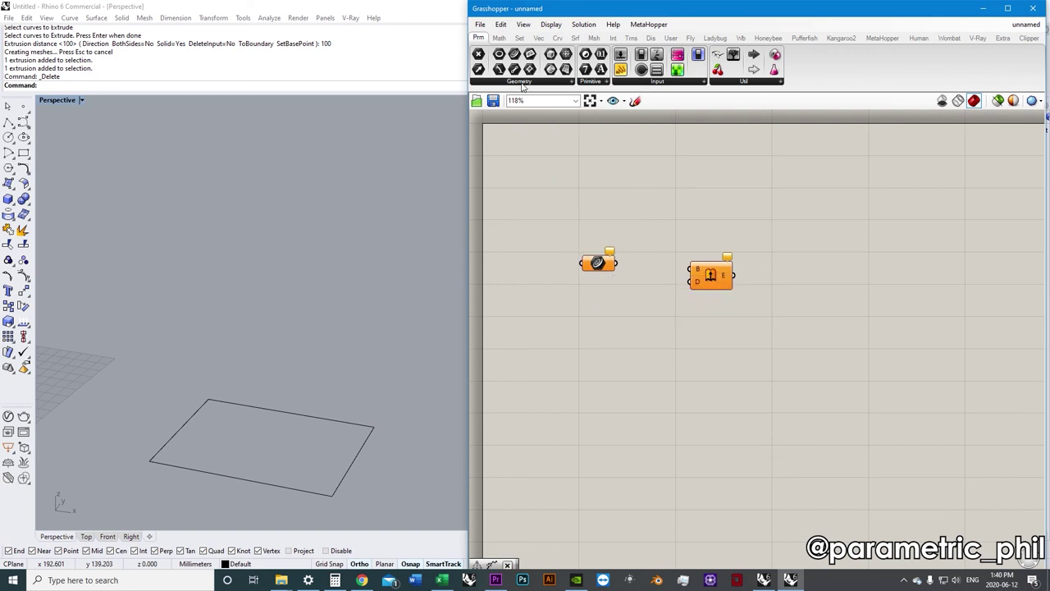
click(510, 83)
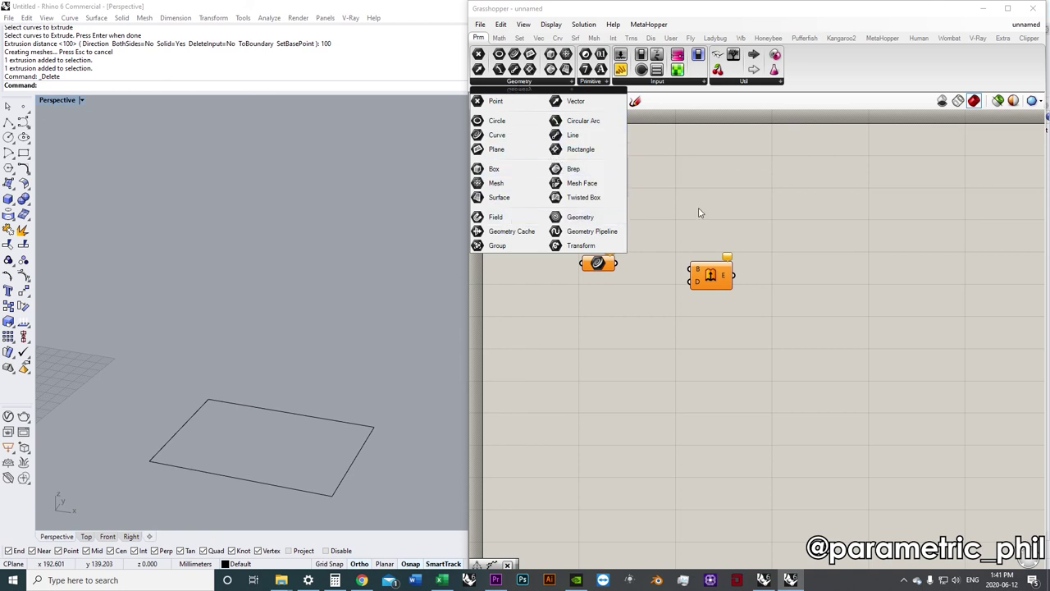
click(594, 82)
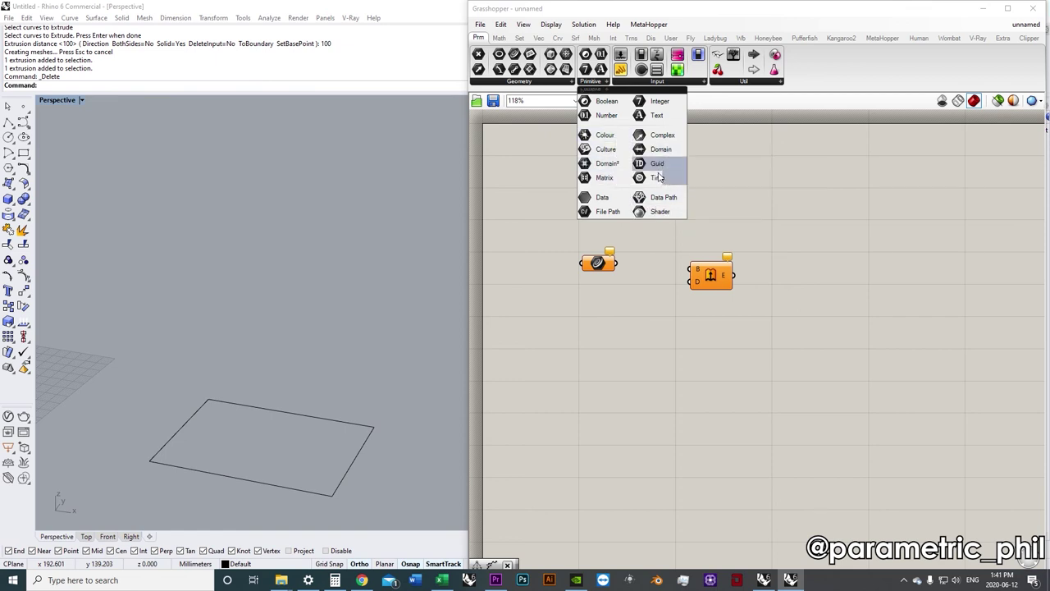
click(728, 206)
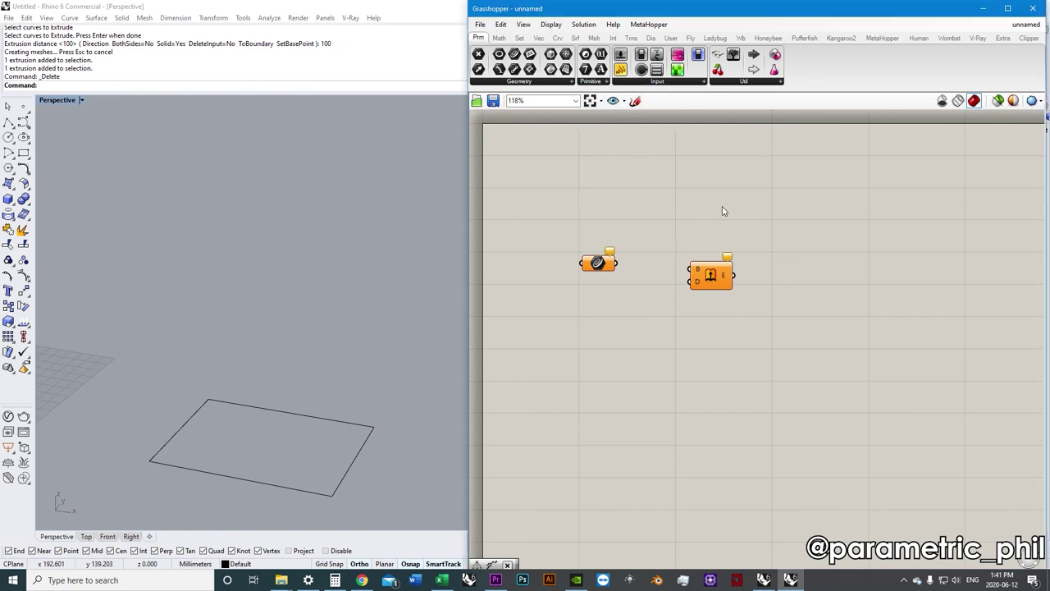
Select the new Curve parameter and frame it beside the Extrude component.
click(598, 264)
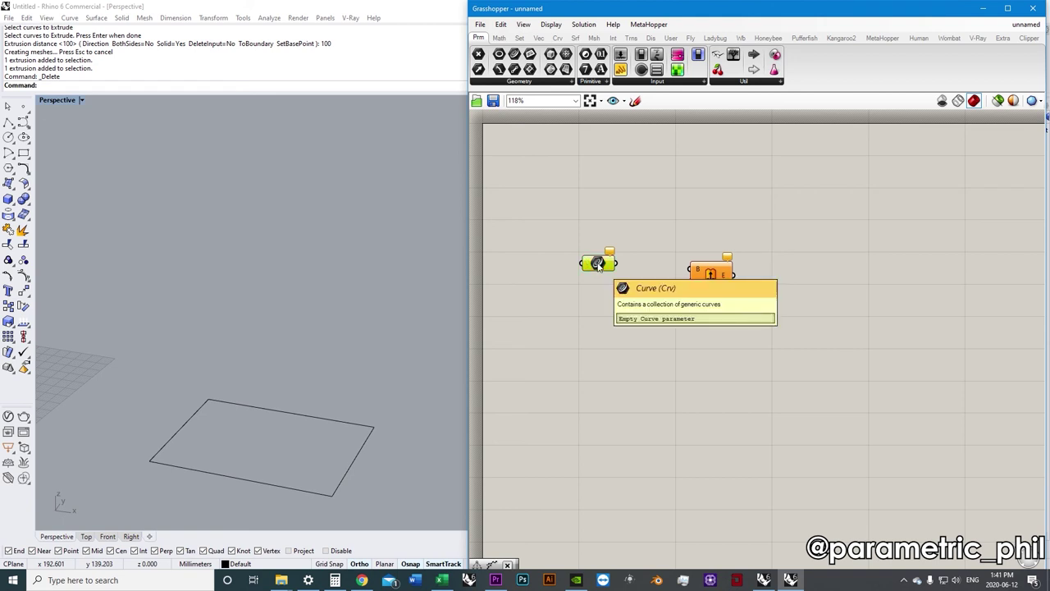
scroll(597, 263, up, 4)
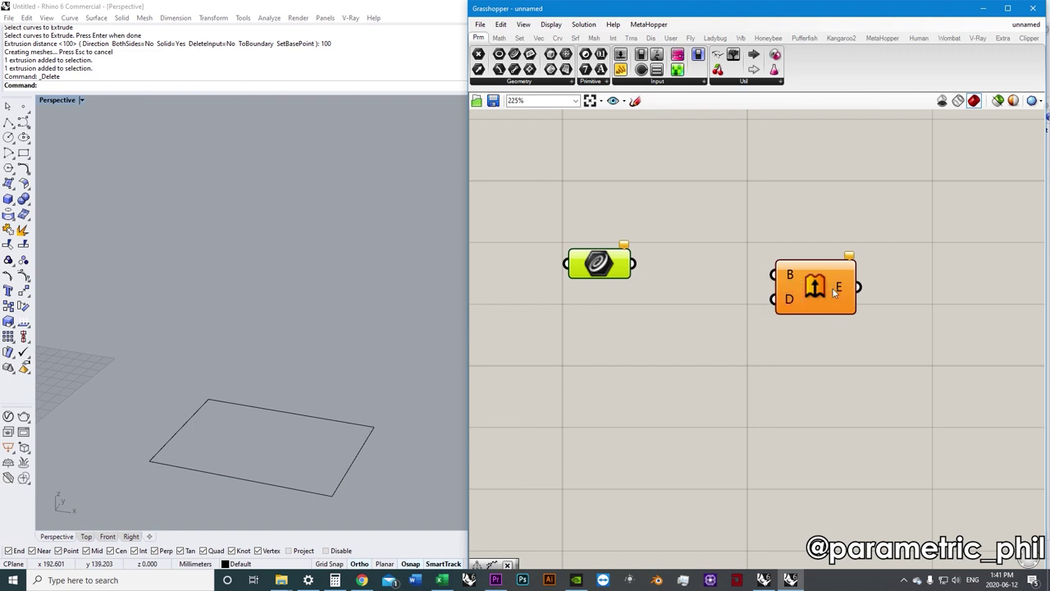
right_drag(598, 266, 662, 288)
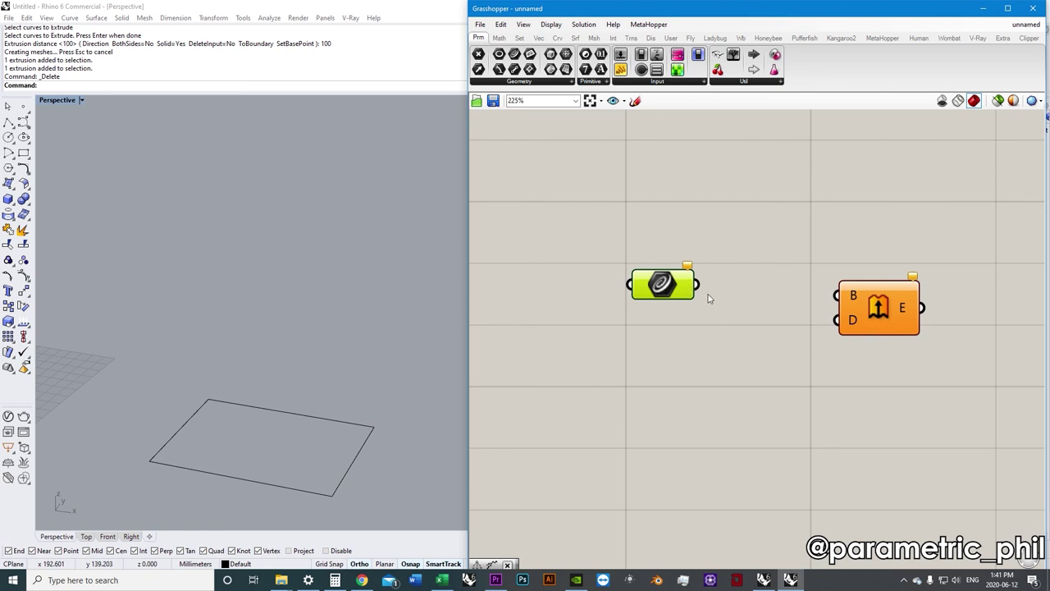
right_drag(674, 292, 639, 301)
scroll(639, 301, up, 2)
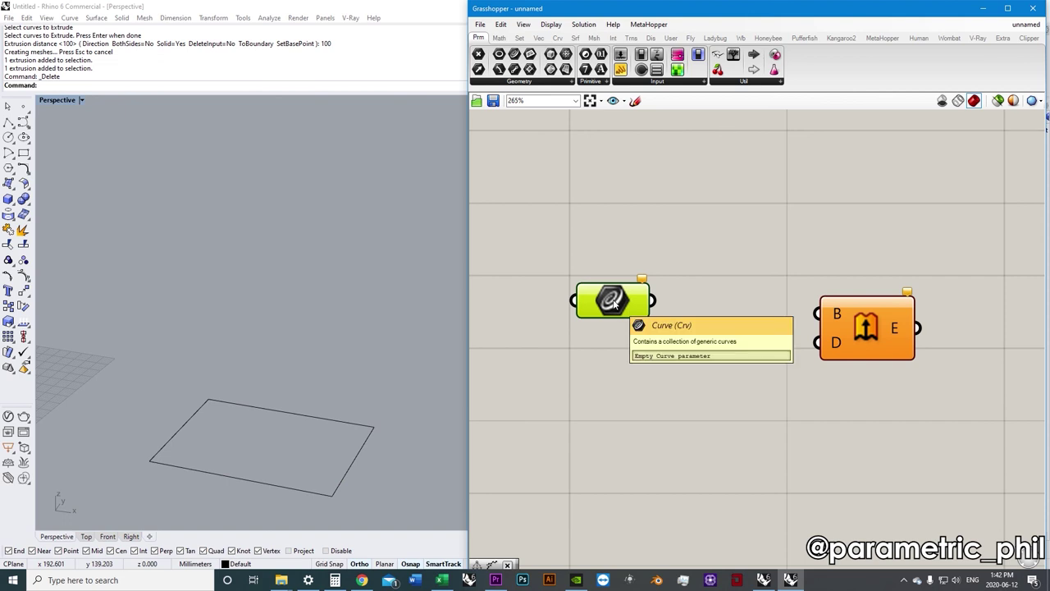
scroll(614, 302, down, 4)
right_drag(614, 284, 628, 292)
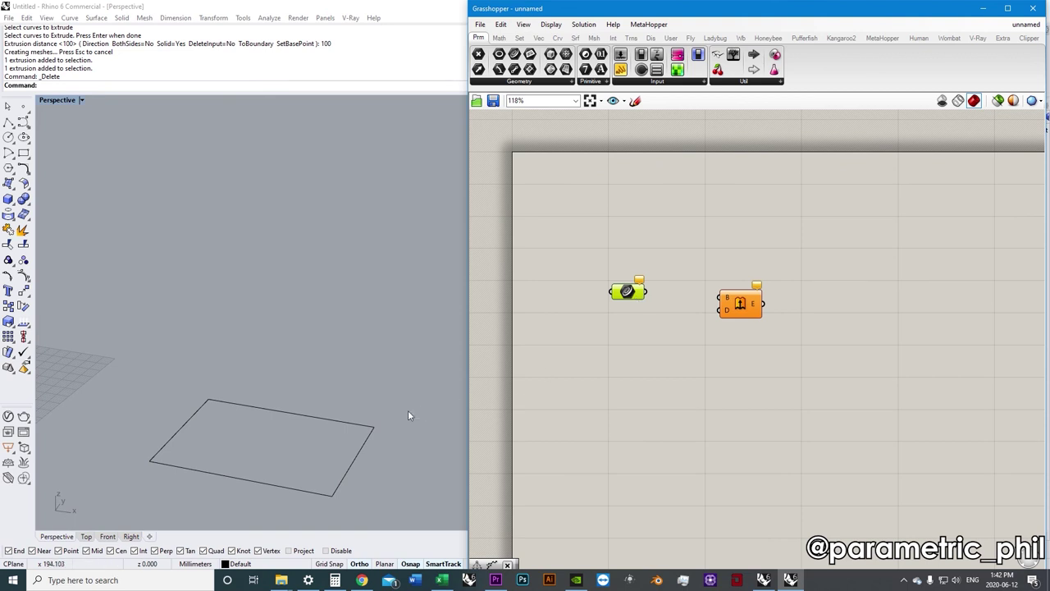
Pick the rectangle in the Rhino viewport, then reselect the Curve parameter.
click(349, 471)
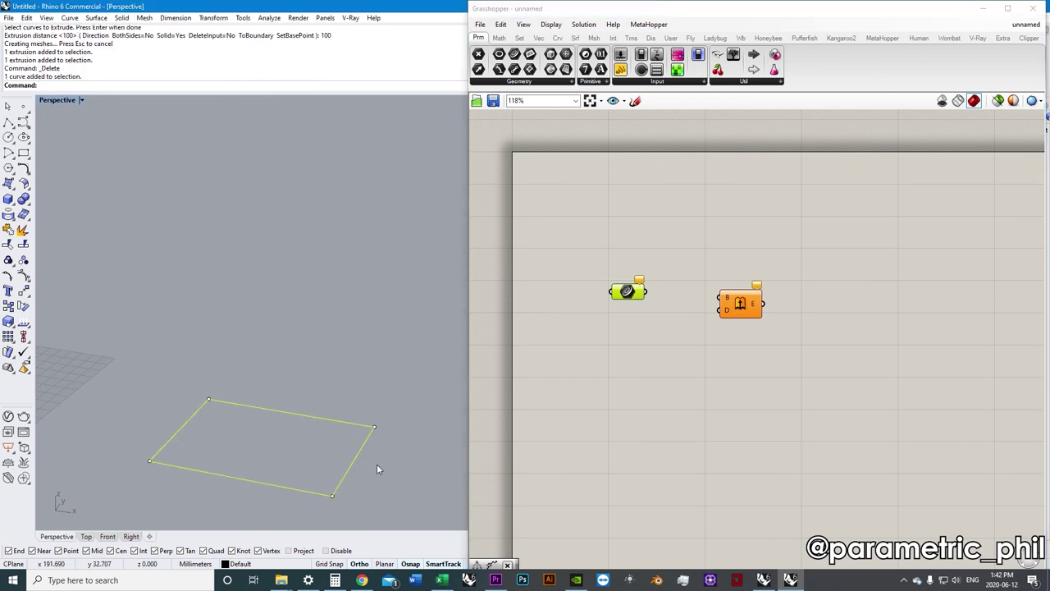
click(628, 319)
scroll(636, 324, up, 1)
click(630, 307)
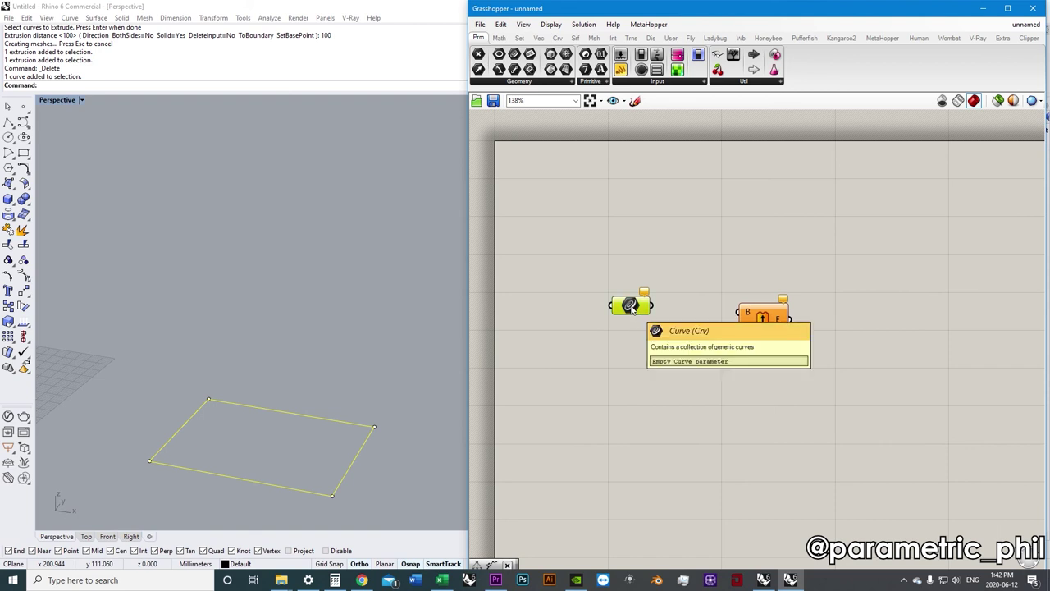
Reference the Rhino rectangle into the Curve parameter with Set one Curve.
right_click(630, 306)
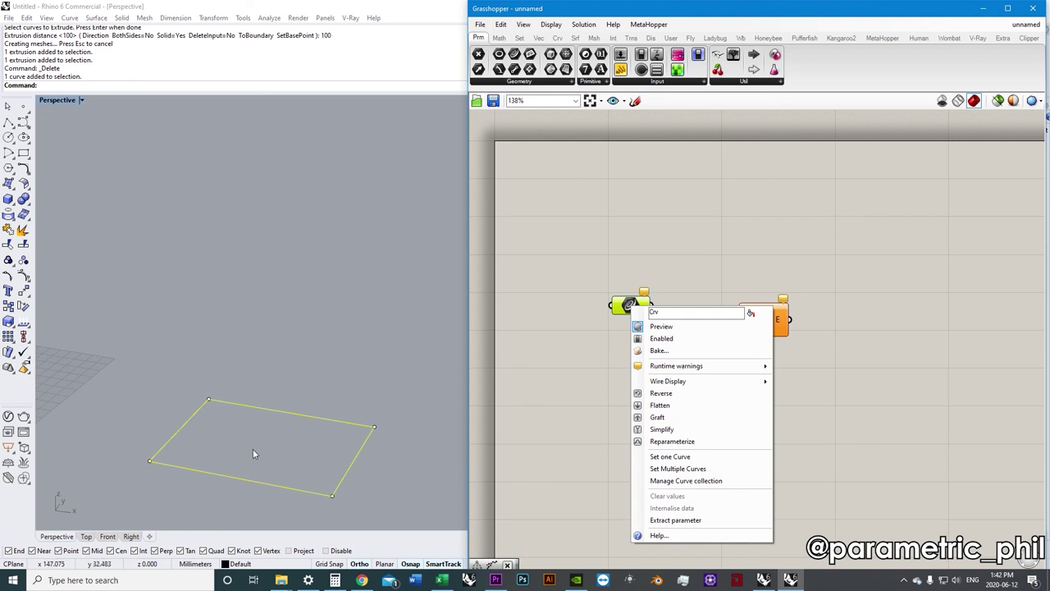
click(685, 458)
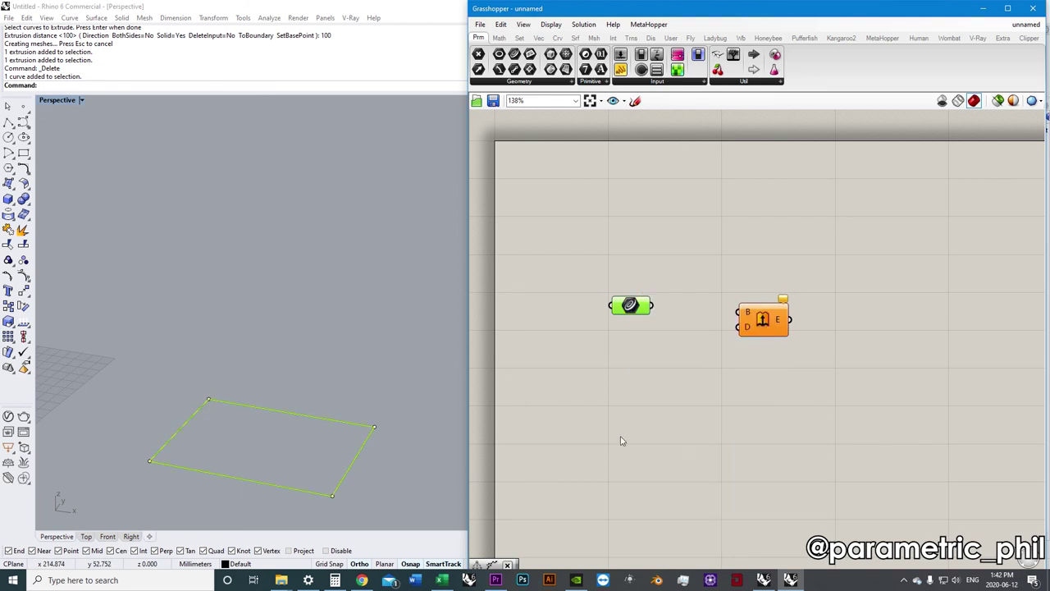
click(645, 360)
click(405, 345)
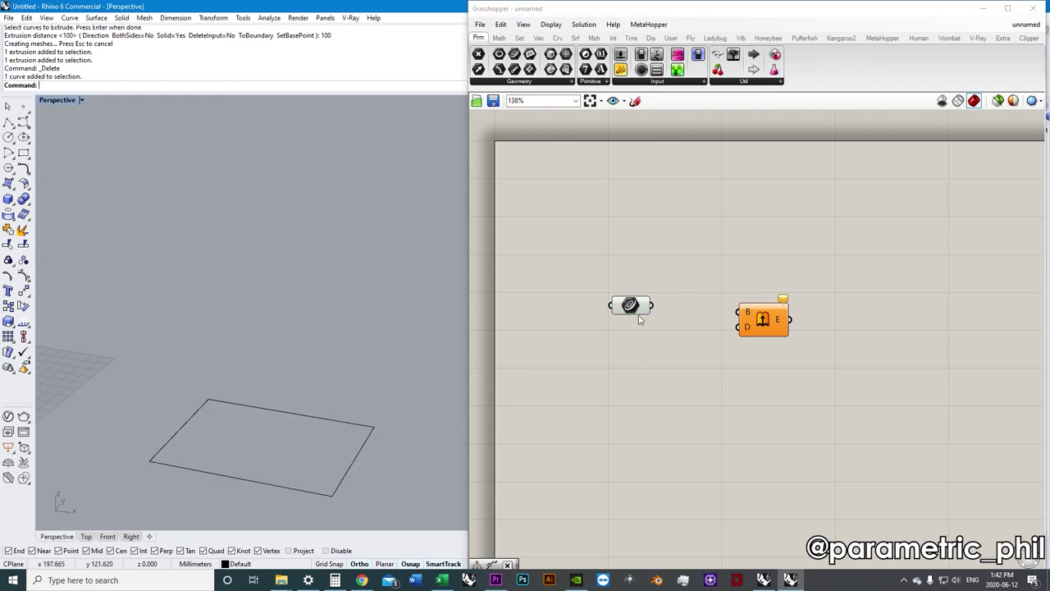
right_click(631, 307)
click(681, 438)
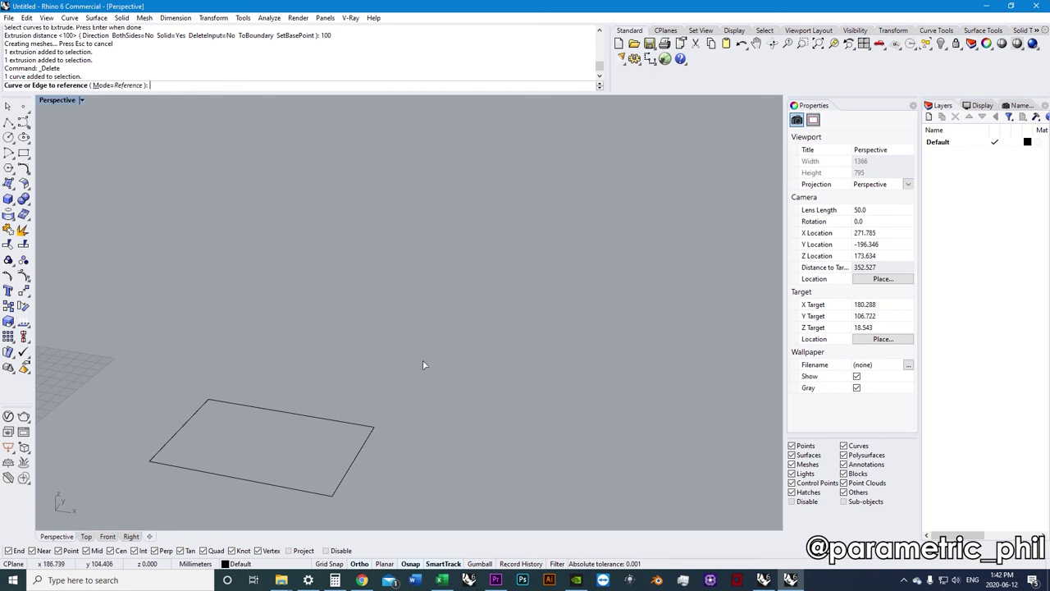
drag(459, 346, 323, 448)
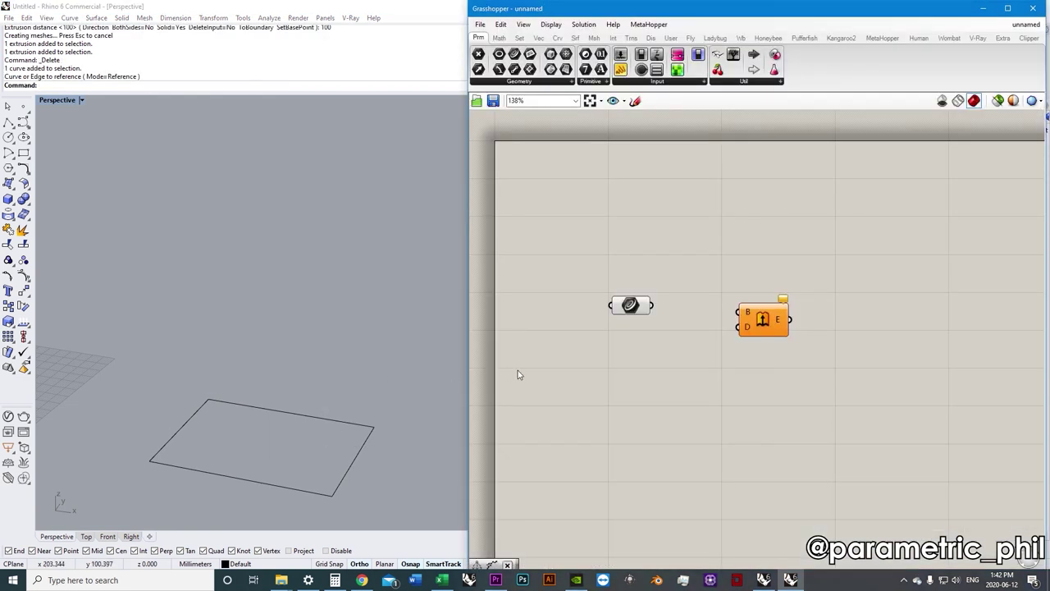
Toggle the Curve parameter's selection to confirm the rectangle highlights green in Rhino.
click(636, 326)
click(633, 307)
click(636, 344)
click(633, 309)
click(644, 337)
click(630, 305)
click(638, 338)
click(631, 306)
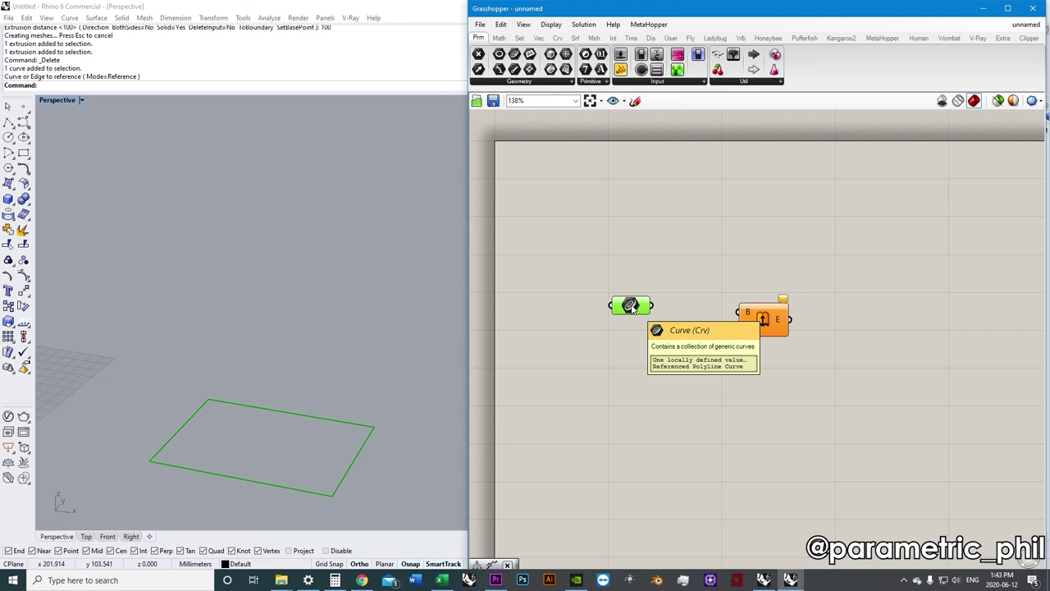
click(642, 324)
click(631, 306)
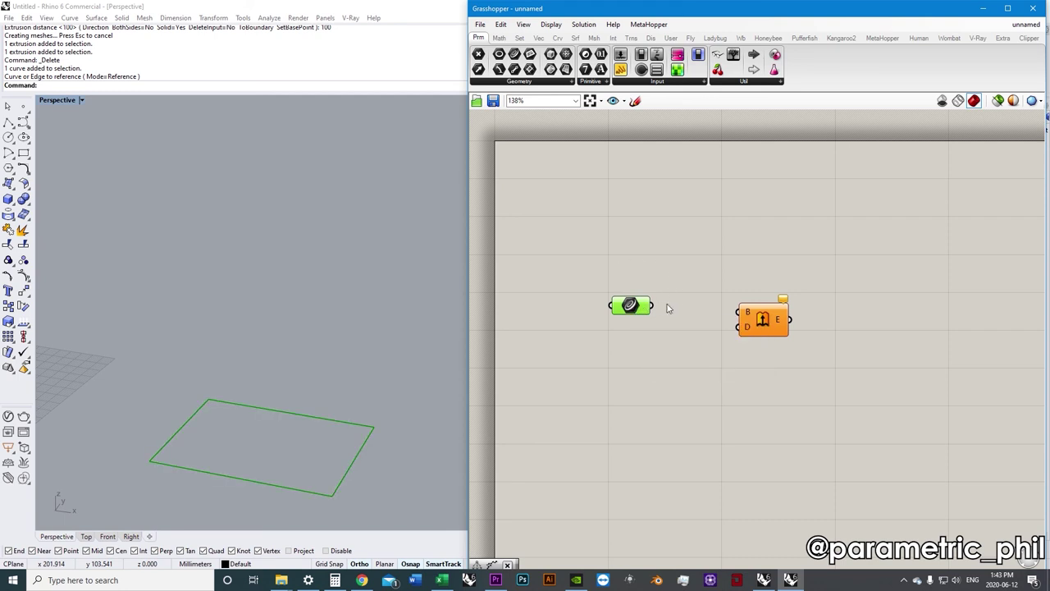
right_drag(698, 331, 679, 332)
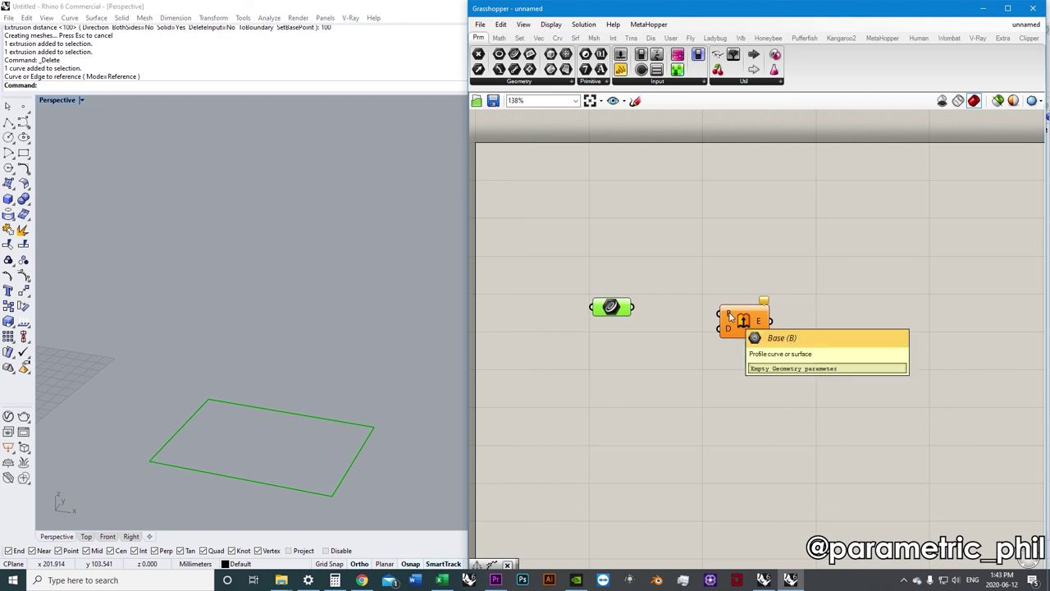
click(620, 332)
scroll(618, 333, up, 2)
drag(605, 327, 703, 329)
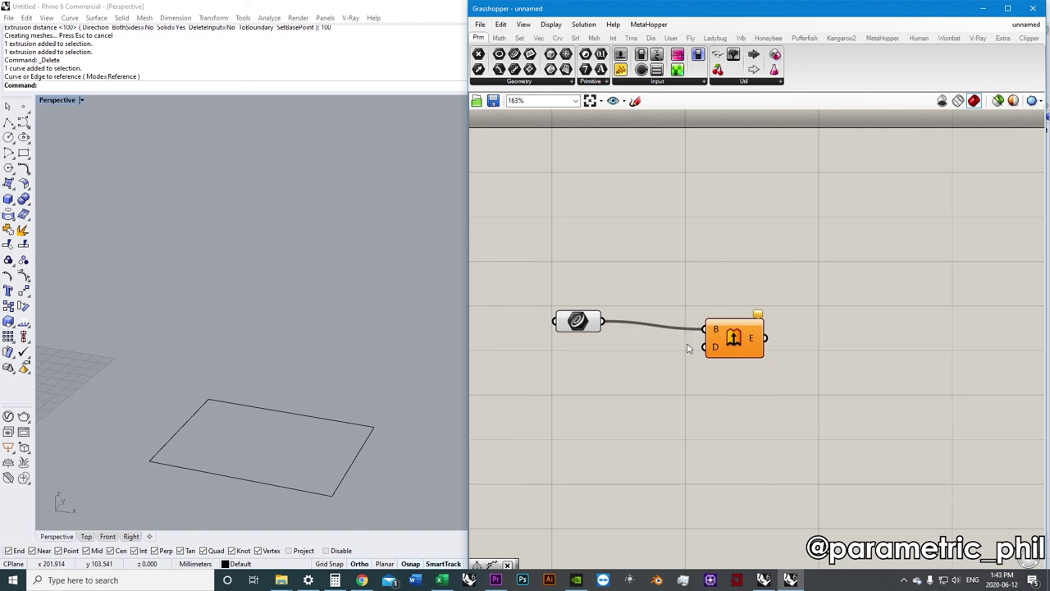
drag(577, 322, 595, 322)
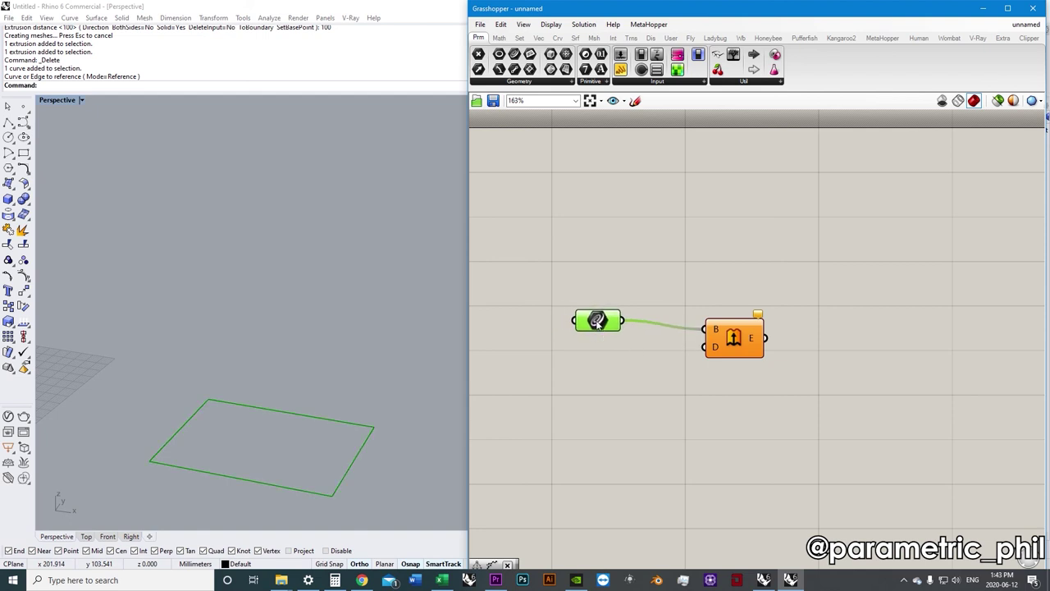
drag(740, 338, 744, 329)
click(638, 358)
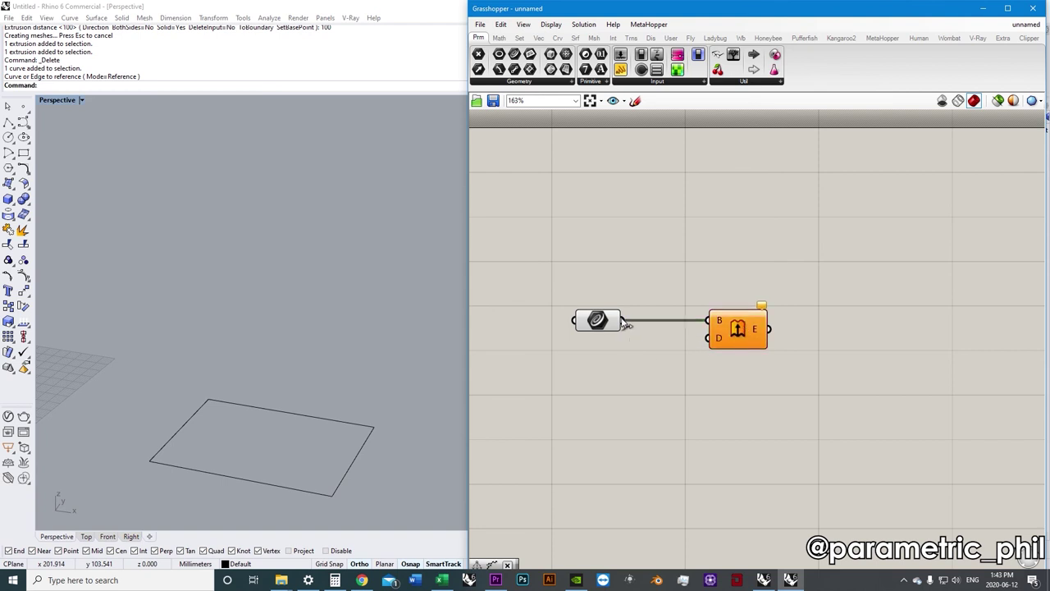
mouse_move(722, 324)
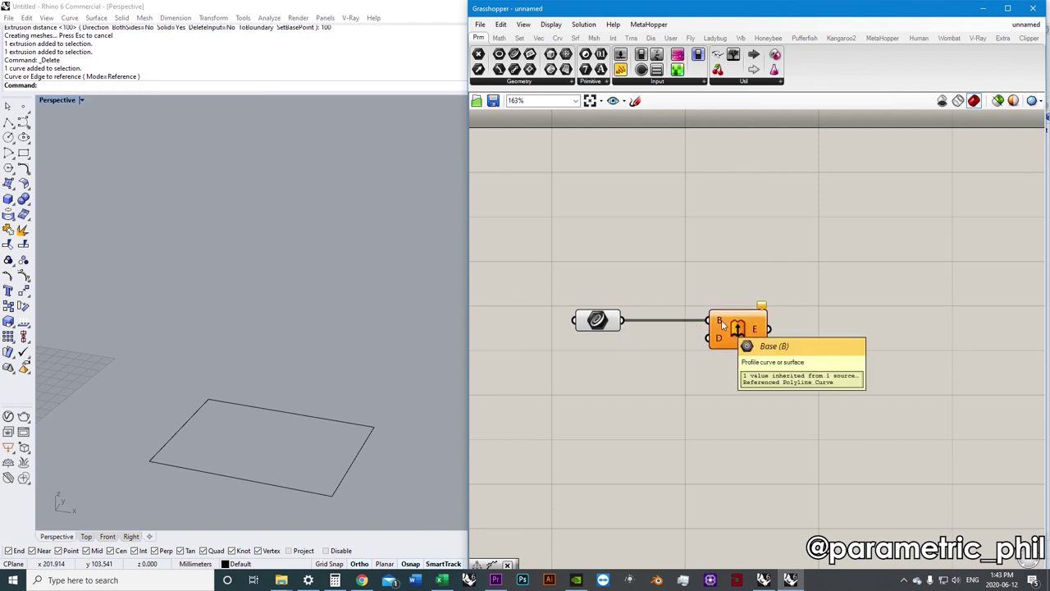
right_drag(715, 359, 721, 342)
drag(743, 314, 722, 330)
right_drag(680, 359, 715, 356)
click(729, 334)
scroll(736, 334, up, 4)
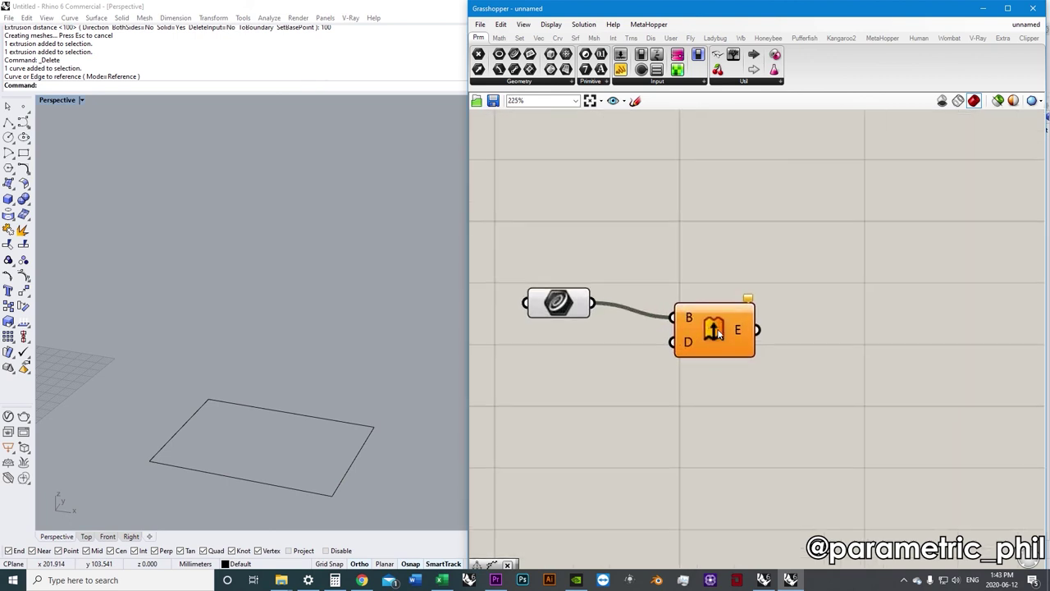
click(718, 331)
mouse_move(717, 332)
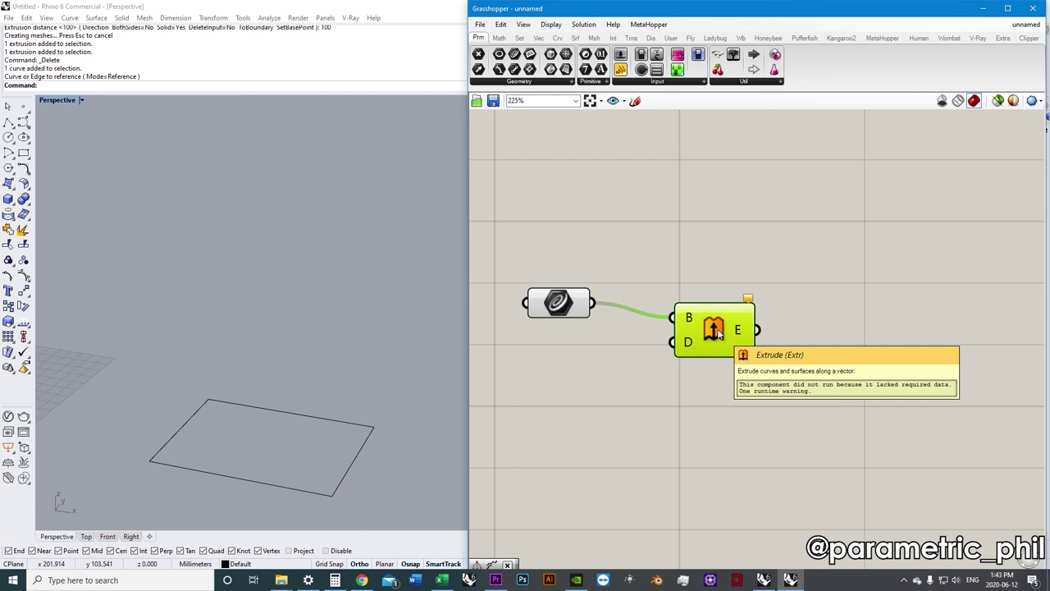
click(749, 300)
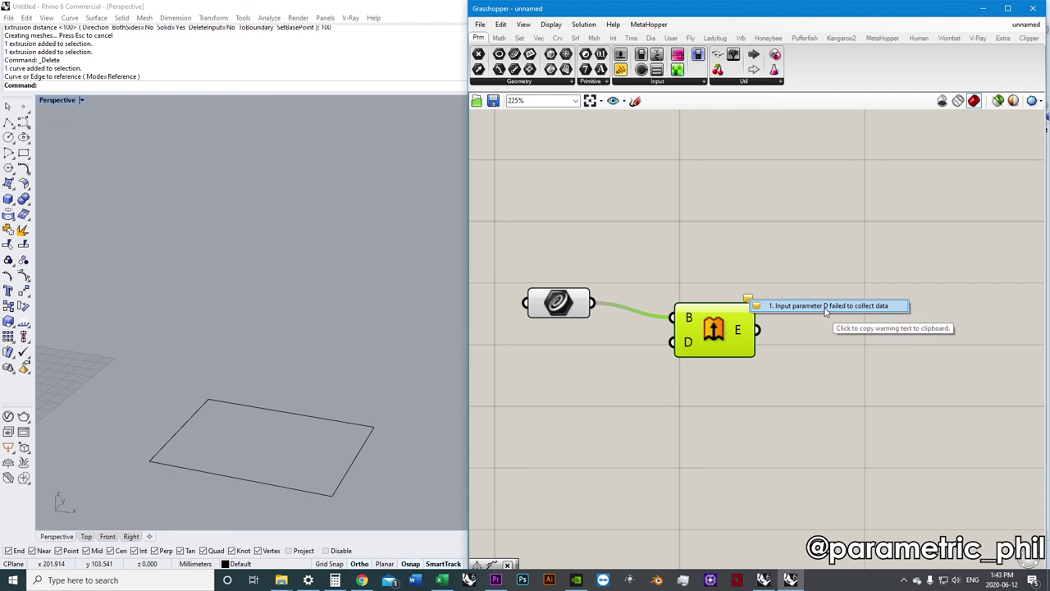
click(724, 388)
right_drag(724, 388, 759, 344)
click(731, 343)
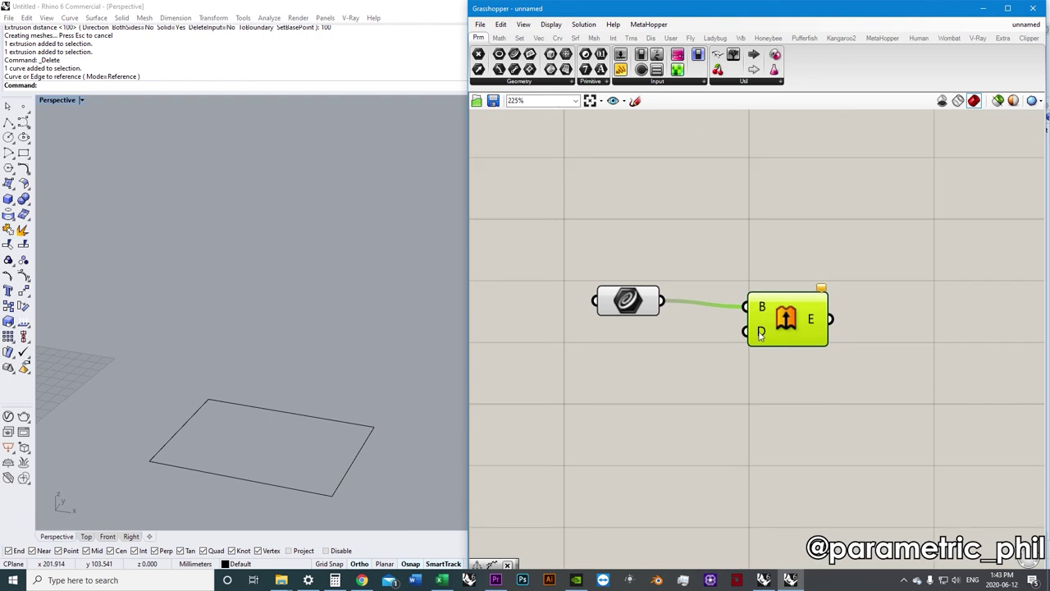
mouse_move(762, 335)
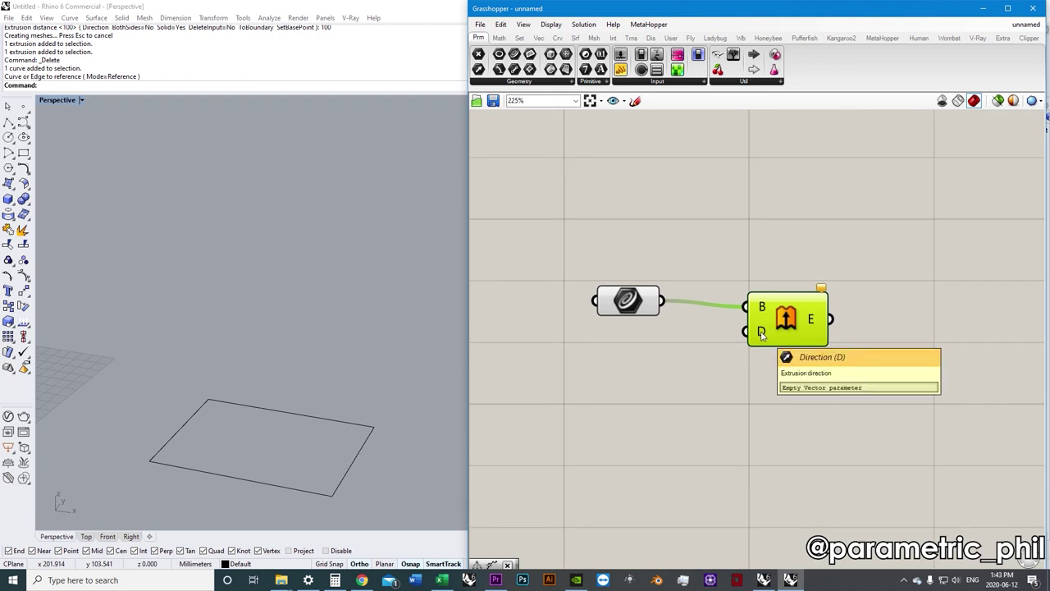
click(301, 397)
click(304, 416)
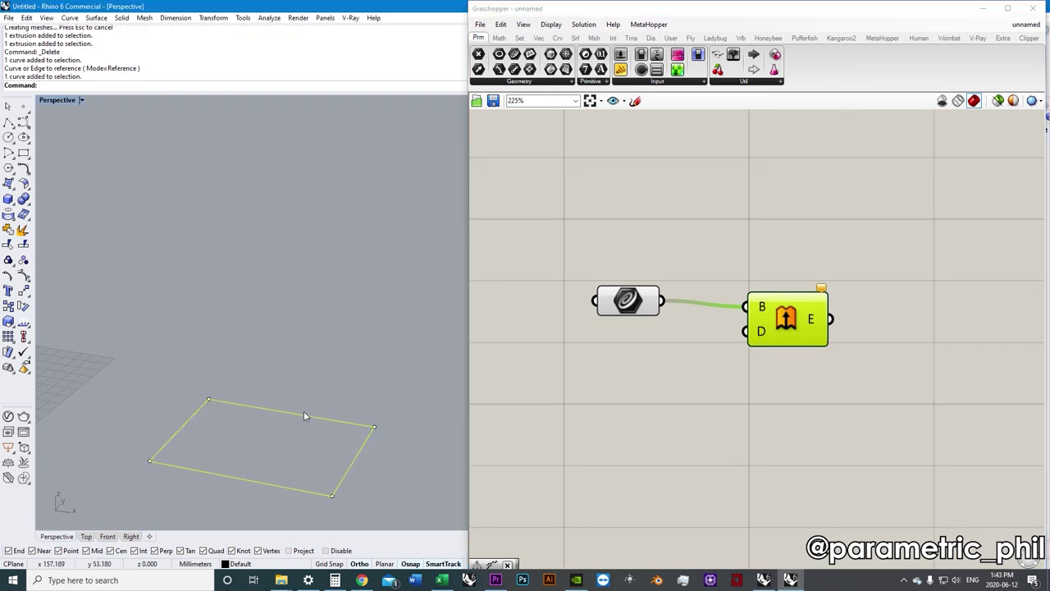
text(extrude)
key(Return)
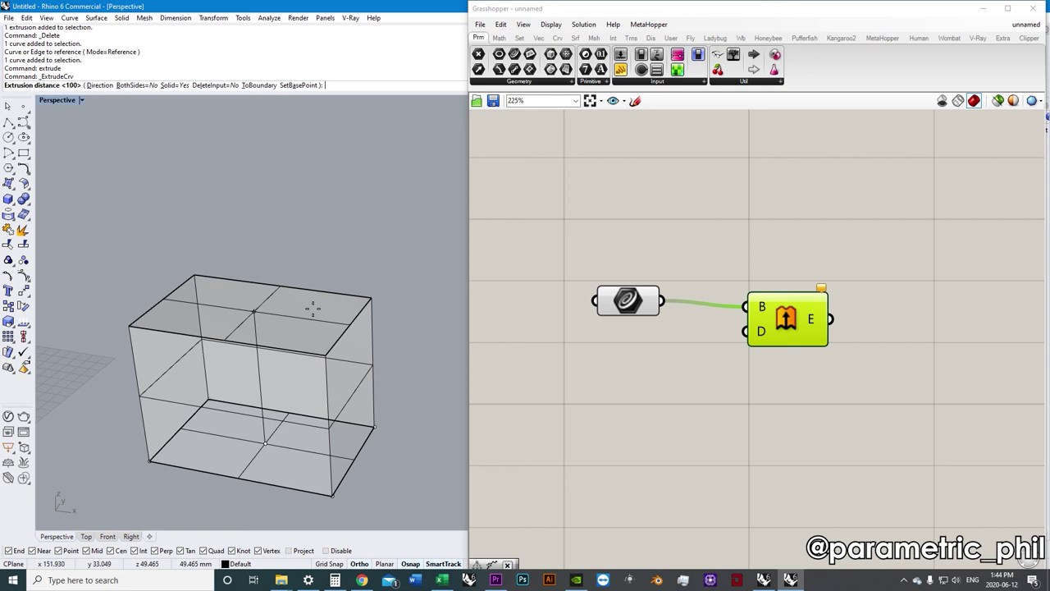
text(50)
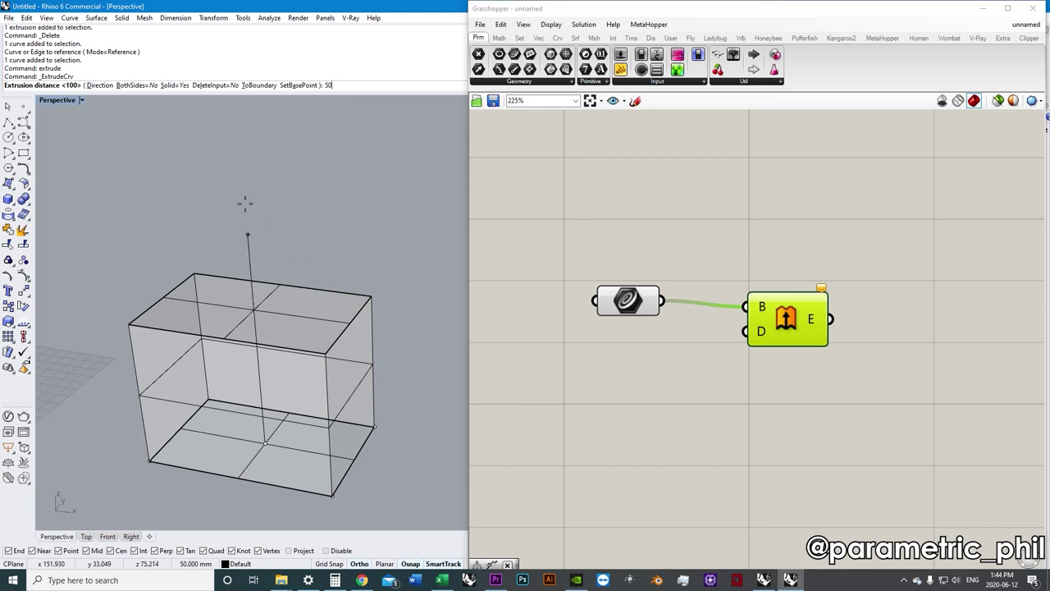
click(100, 86)
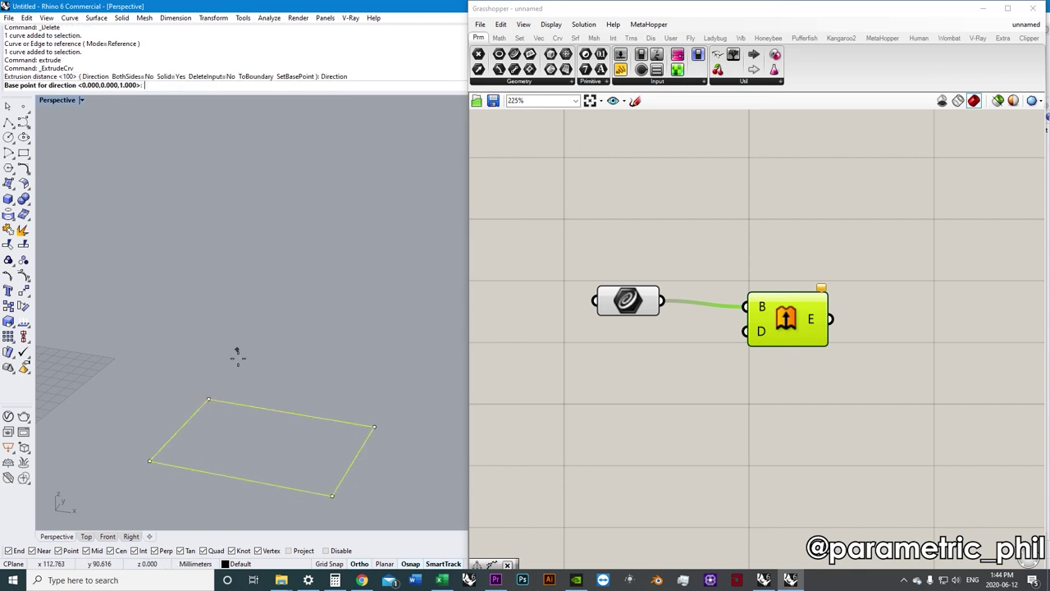
click(208, 399)
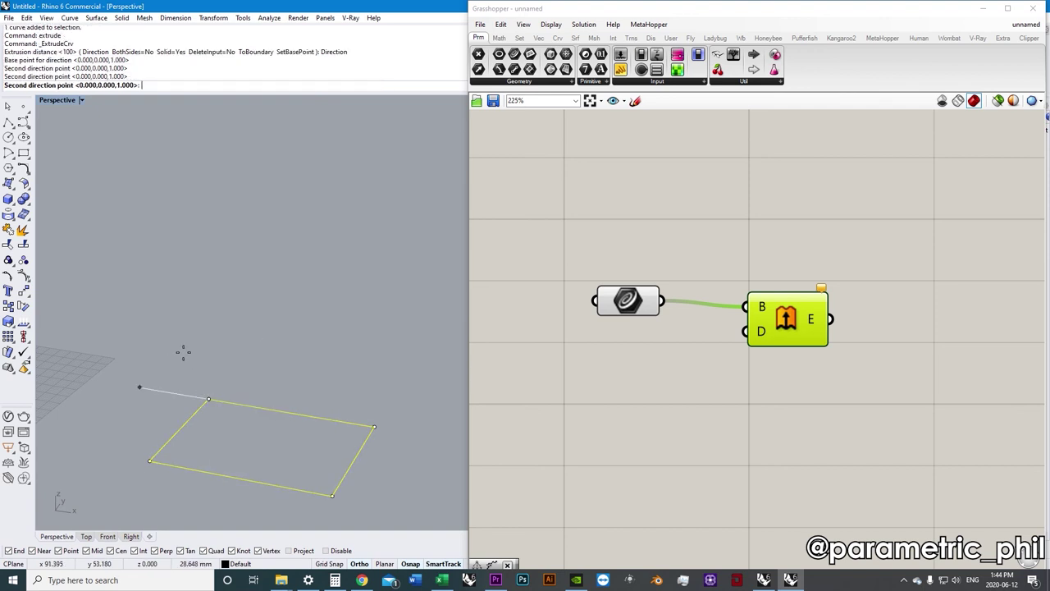
right_drag(180, 358, 196, 356)
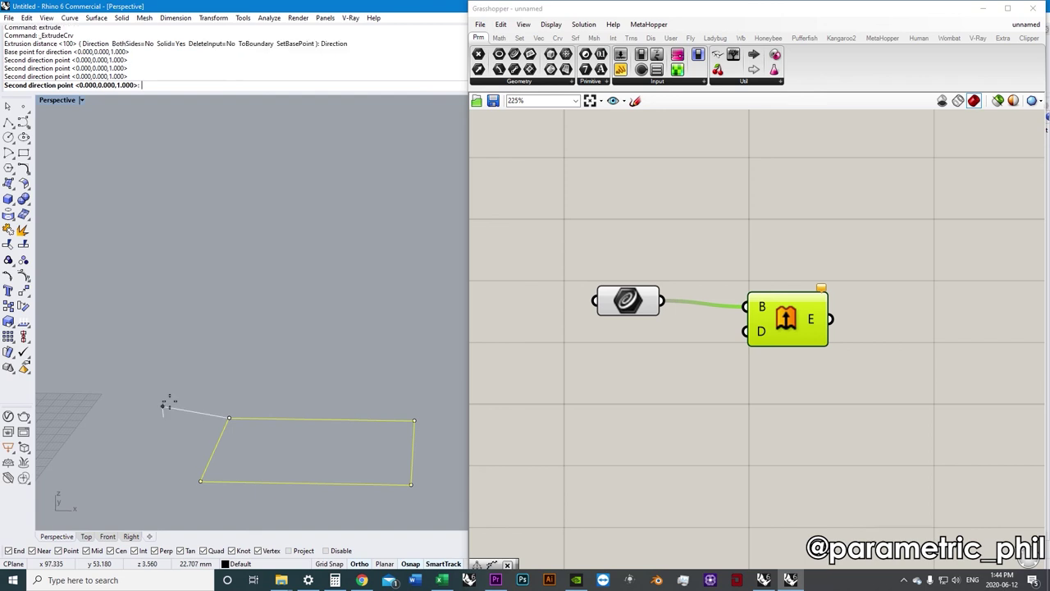
click(115, 310)
right_drag(116, 310, 284, 322)
scroll(304, 326, down, 4)
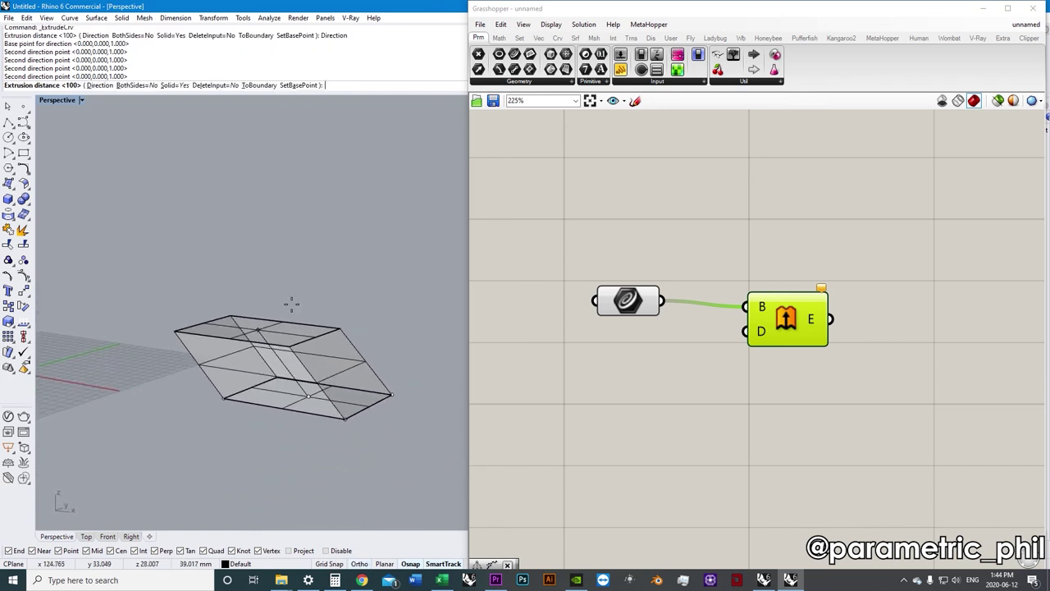
scroll(303, 327, up, 3)
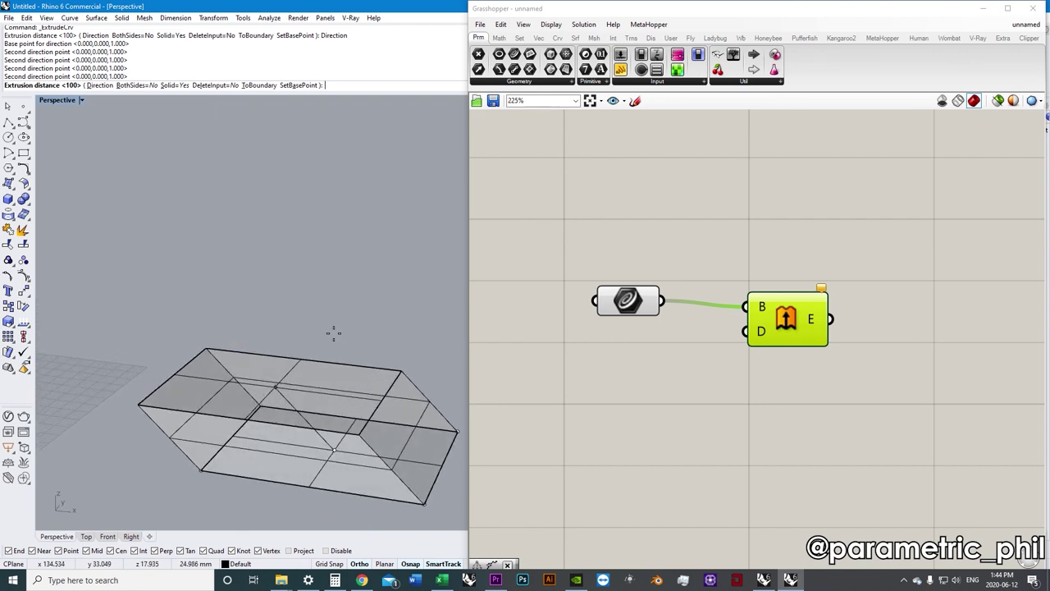
text(50)
right_drag(309, 328, 324, 351)
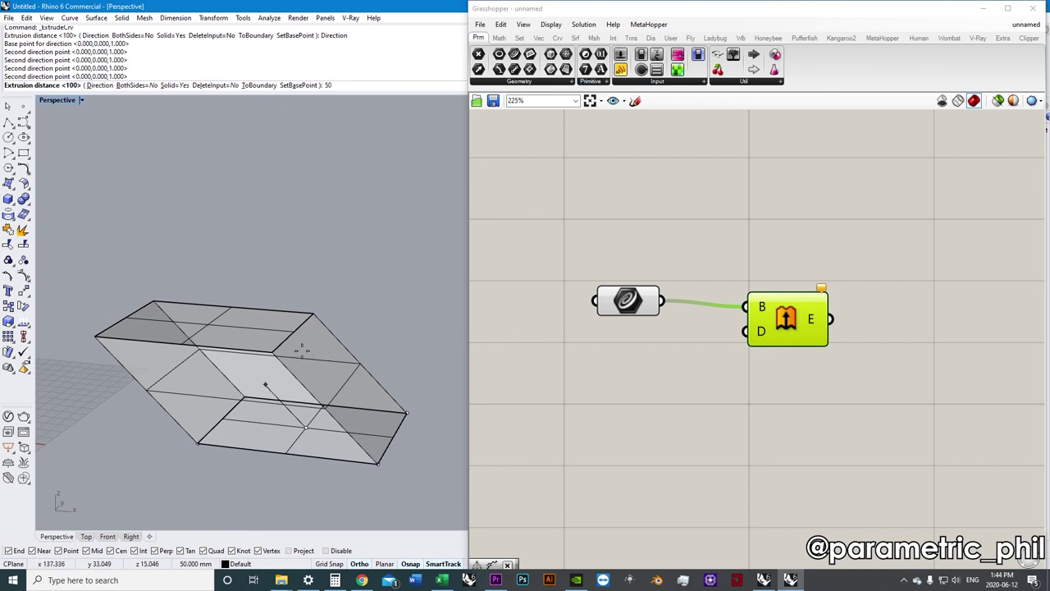
right_drag(302, 351, 342, 362)
key(Escape)
key(Escape)
right_drag(459, 391, 366, 385)
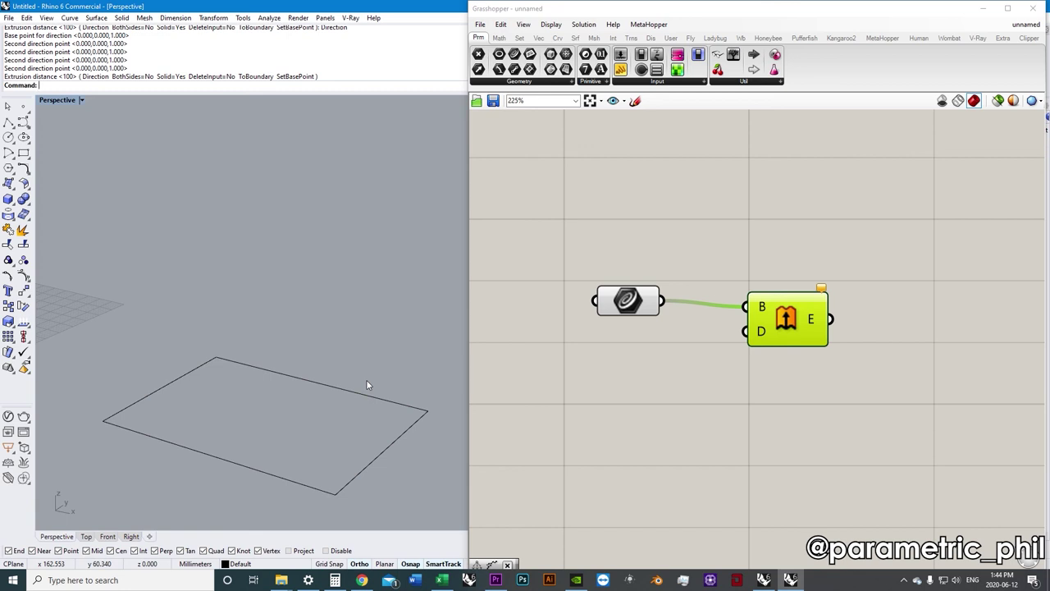
Add a Unit Z component via a 'z' search and wire its V output into Extrude's D.
click(696, 401)
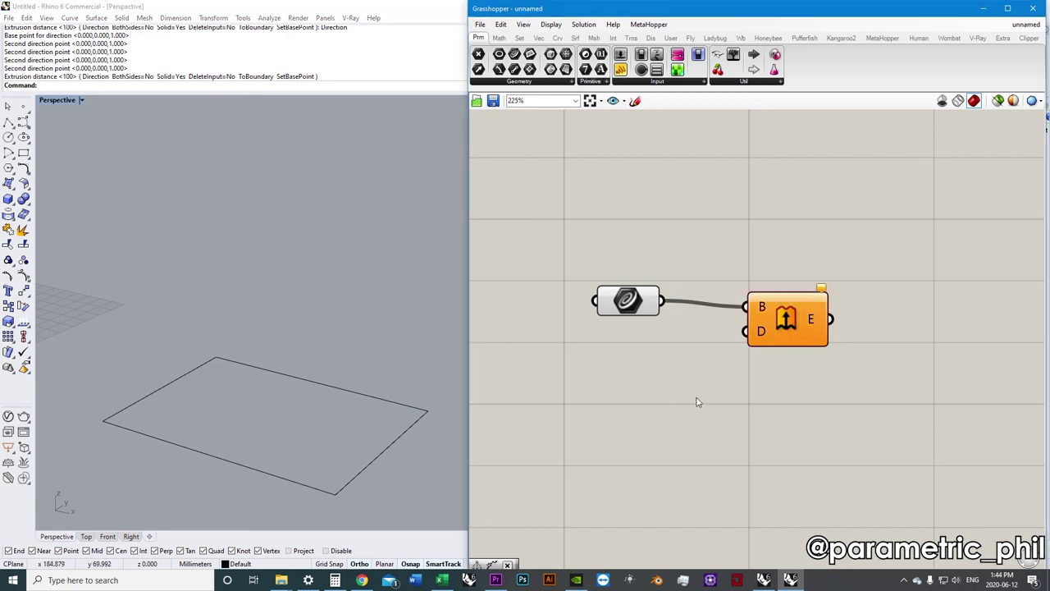
scroll(726, 371, down, 2)
scroll(732, 349, up, 2)
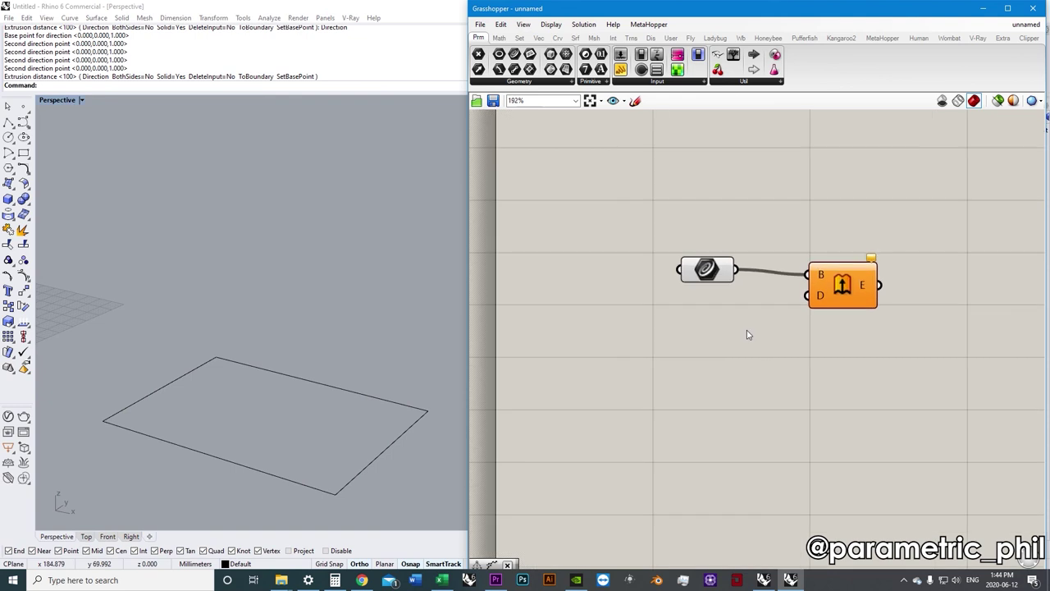
double_click(739, 342)
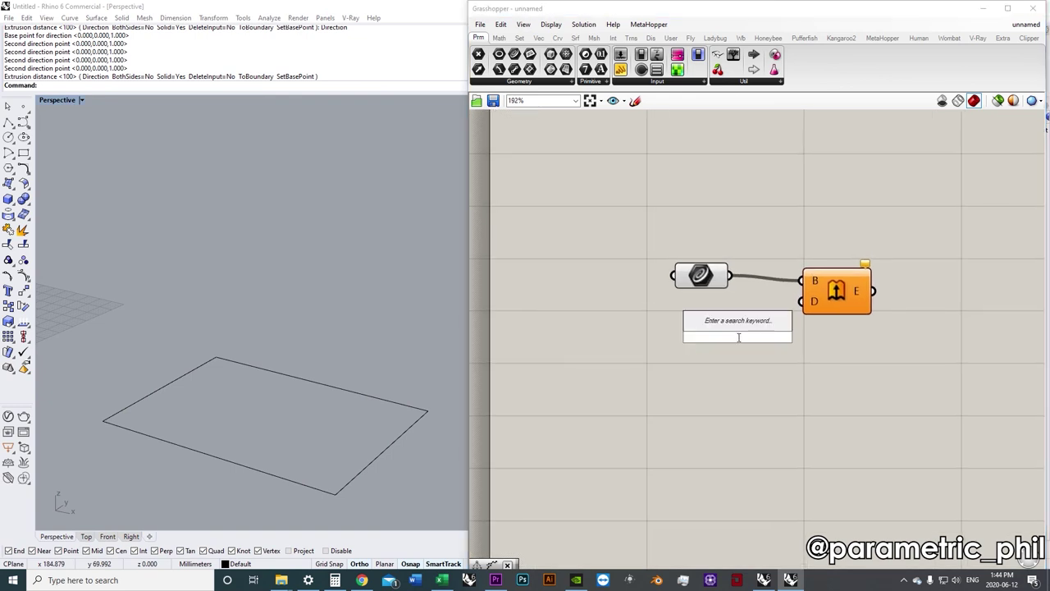
text(z)
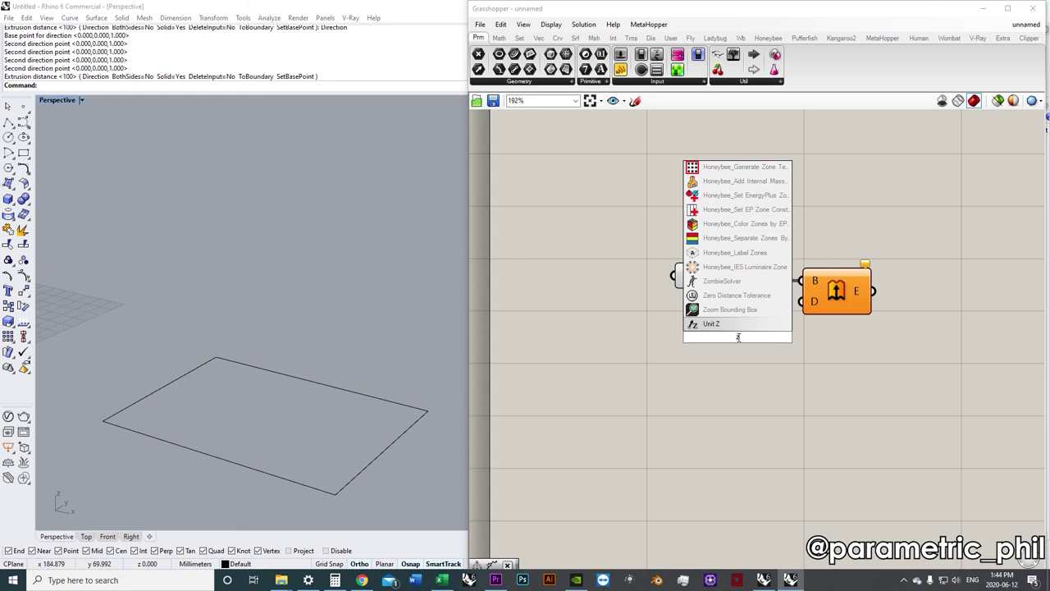
click(720, 325)
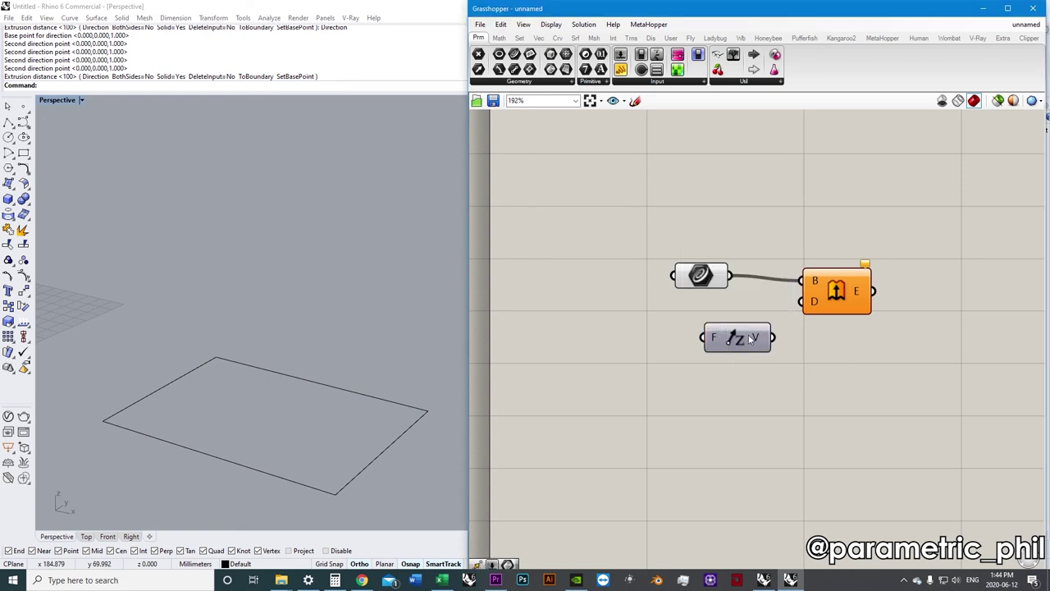
drag(760, 325, 801, 301)
Rearrange the Curve and Unit Z components and inspect the 1-unit-tall extrusion preview.
drag(708, 286, 747, 284)
drag(720, 327, 740, 321)
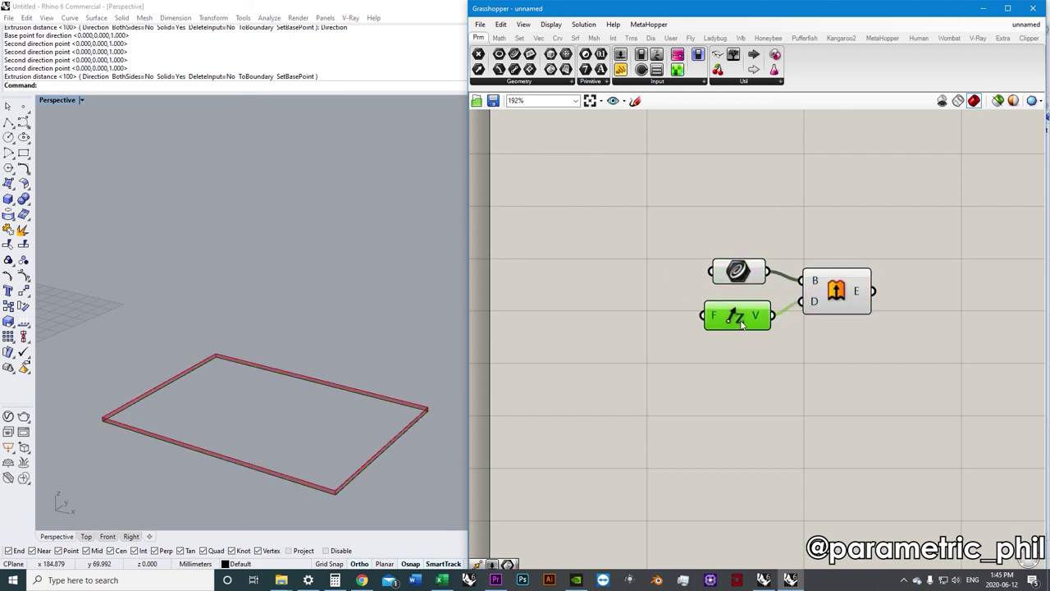
click(771, 349)
click(804, 308)
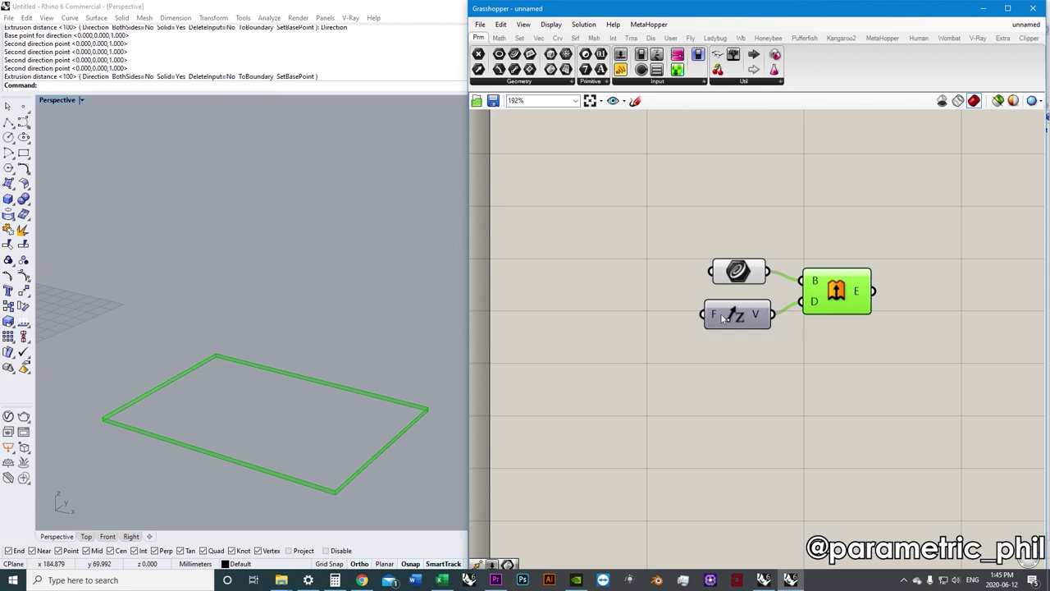
mouse_move(715, 317)
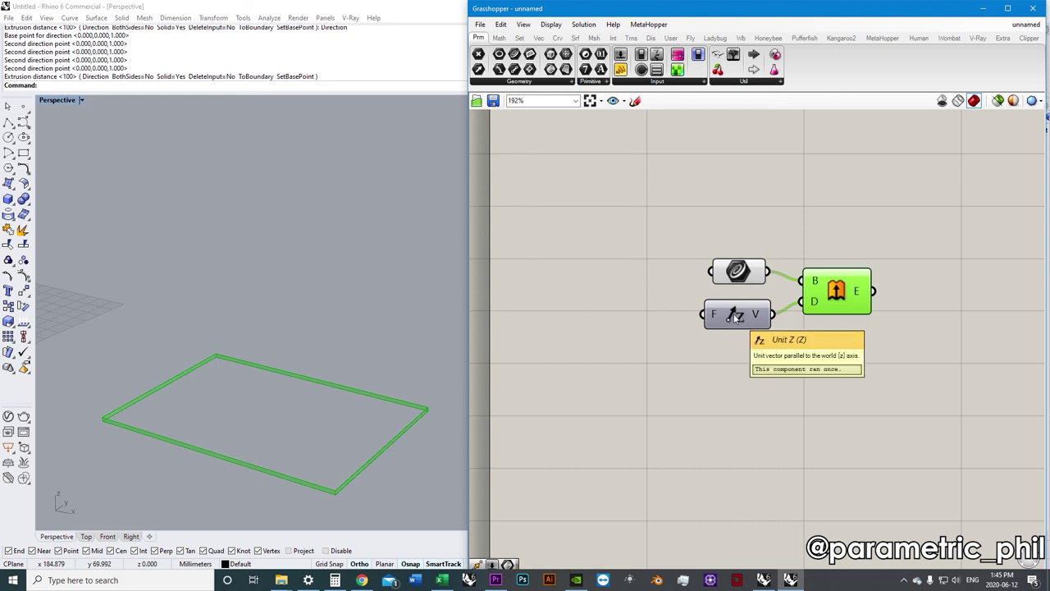
scroll(369, 416, up, 3)
right_drag(369, 416, 347, 431)
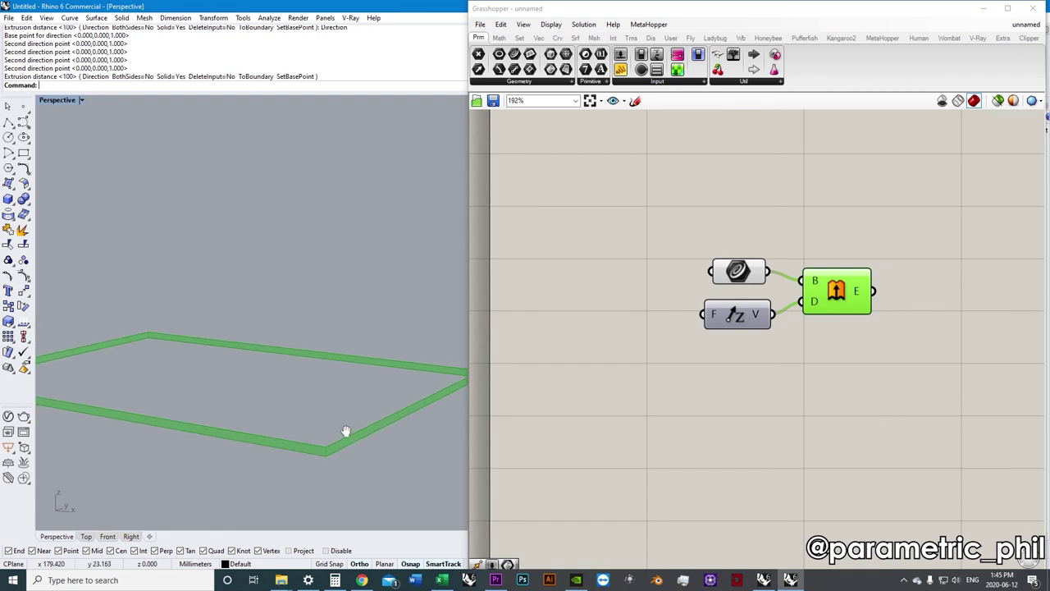
click(739, 403)
right_drag(839, 339, 785, 357)
right_drag(819, 278, 792, 297)
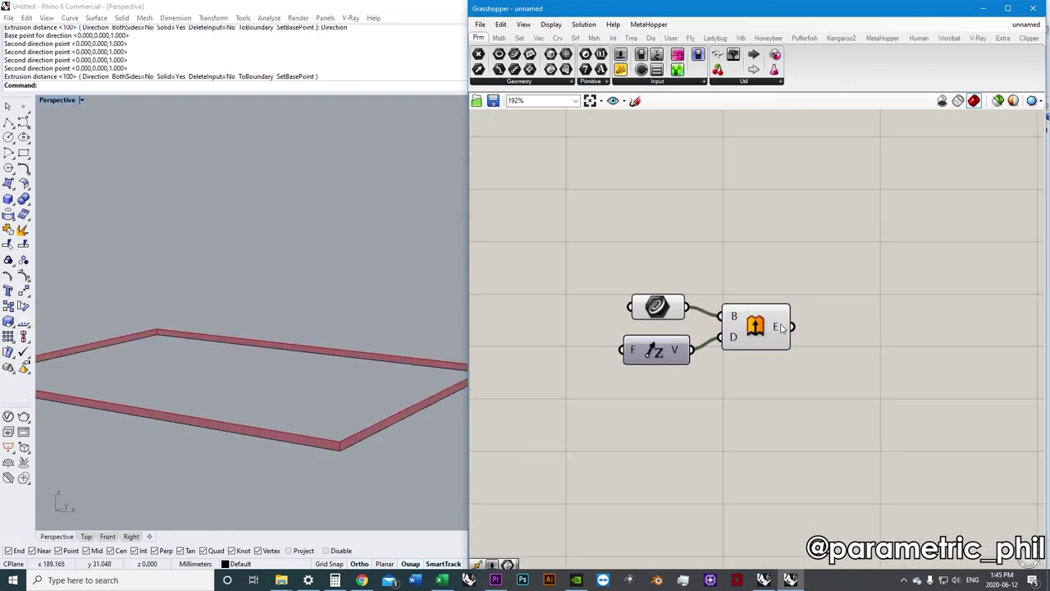
click(763, 328)
scroll(767, 328, up, 2)
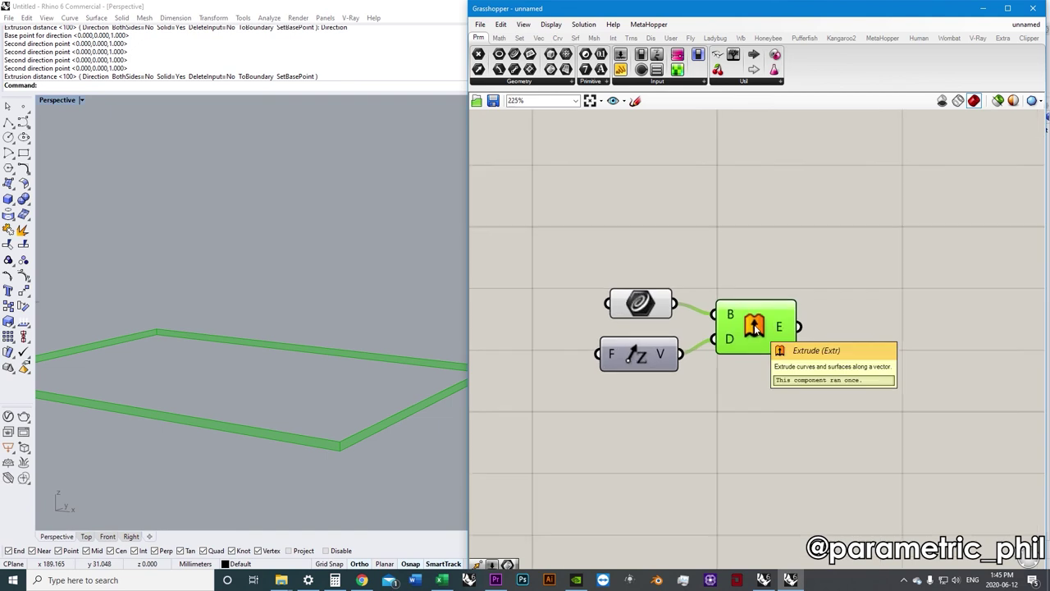
click(751, 267)
click(767, 352)
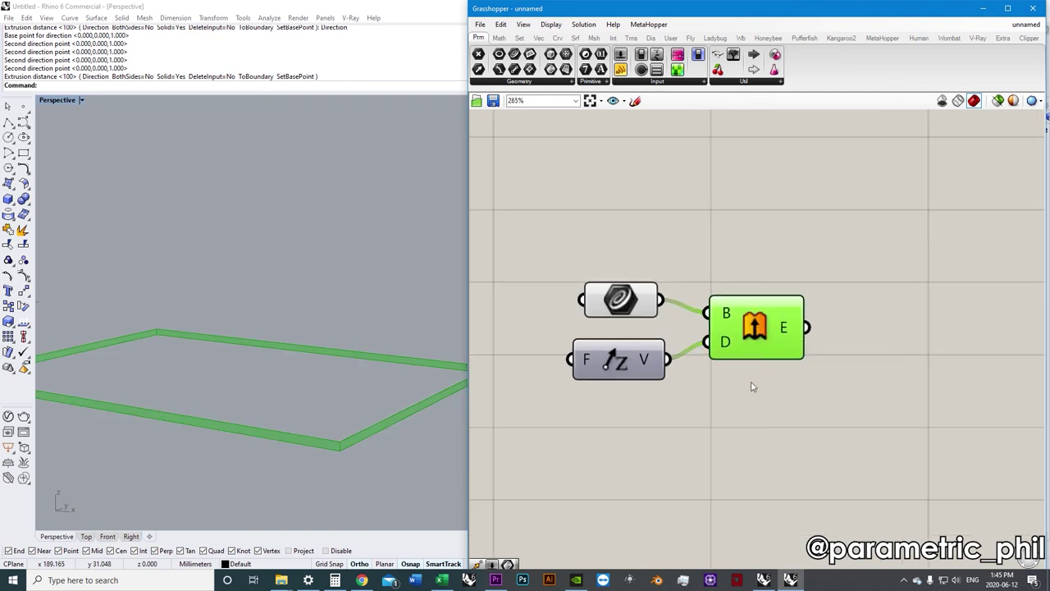
click(752, 386)
right_drag(752, 391, 739, 405)
drag(623, 373, 625, 356)
click(741, 351)
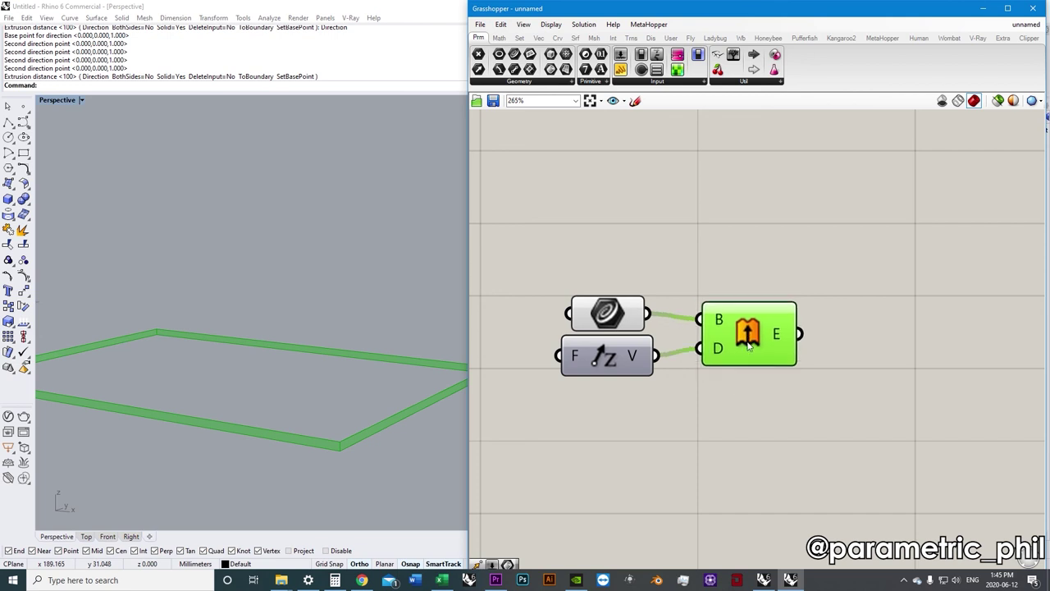
right_drag(726, 381, 793, 375)
click(793, 375)
scroll(745, 403, down, 2)
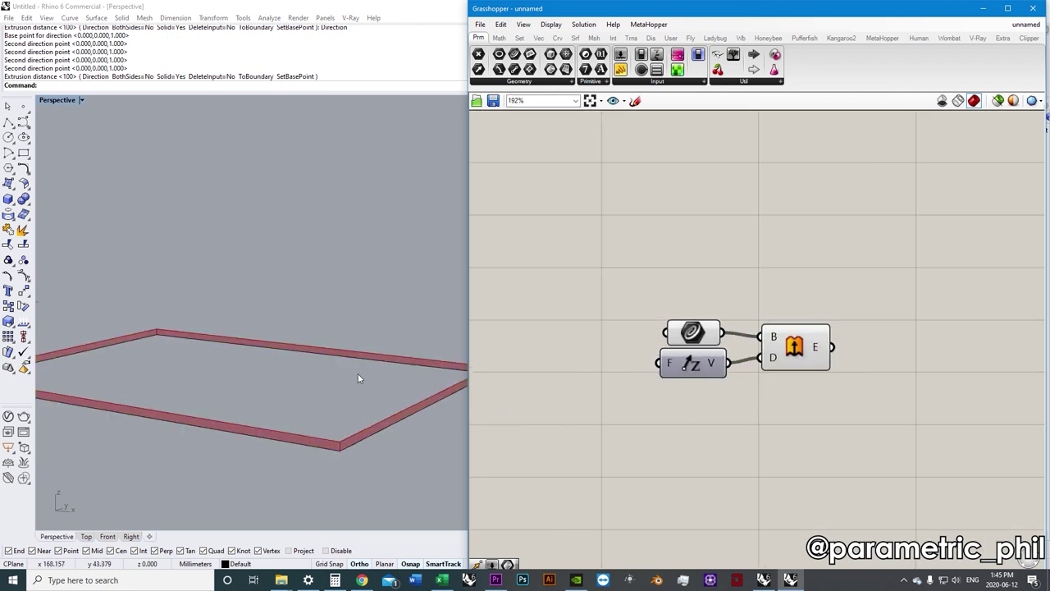
scroll(348, 368, down, 2)
scroll(348, 374, up, 2)
scroll(693, 373, up, 2)
click(689, 371)
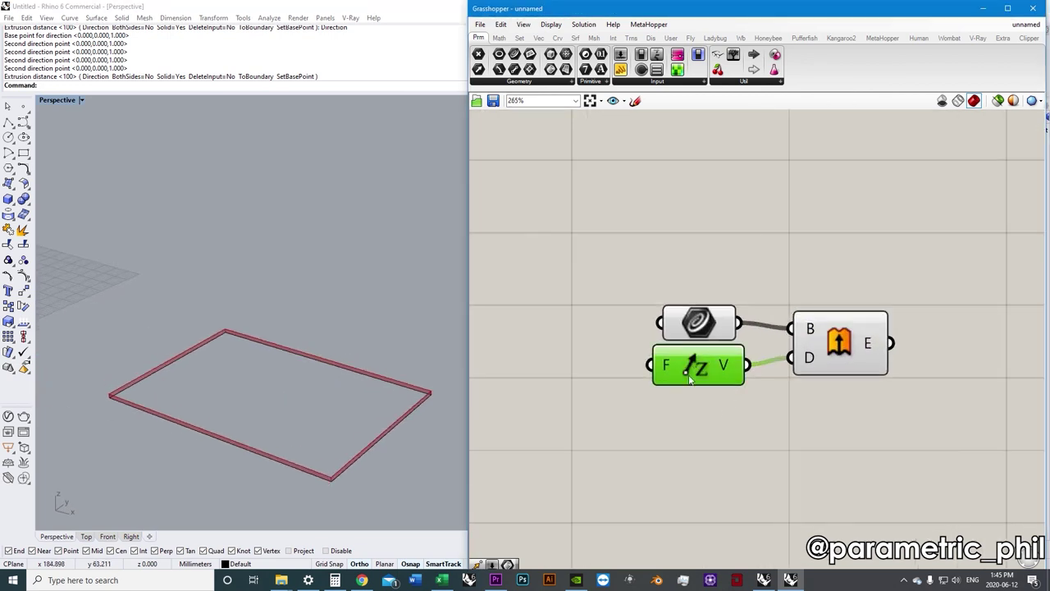
click(818, 349)
right_drag(791, 392, 802, 359)
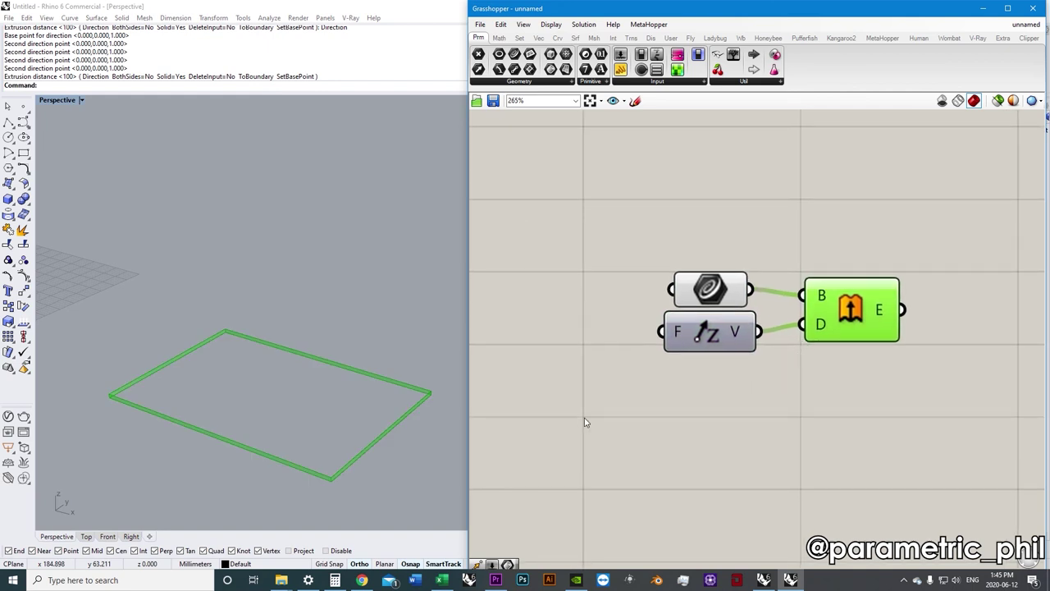
scroll(761, 402, down, 2)
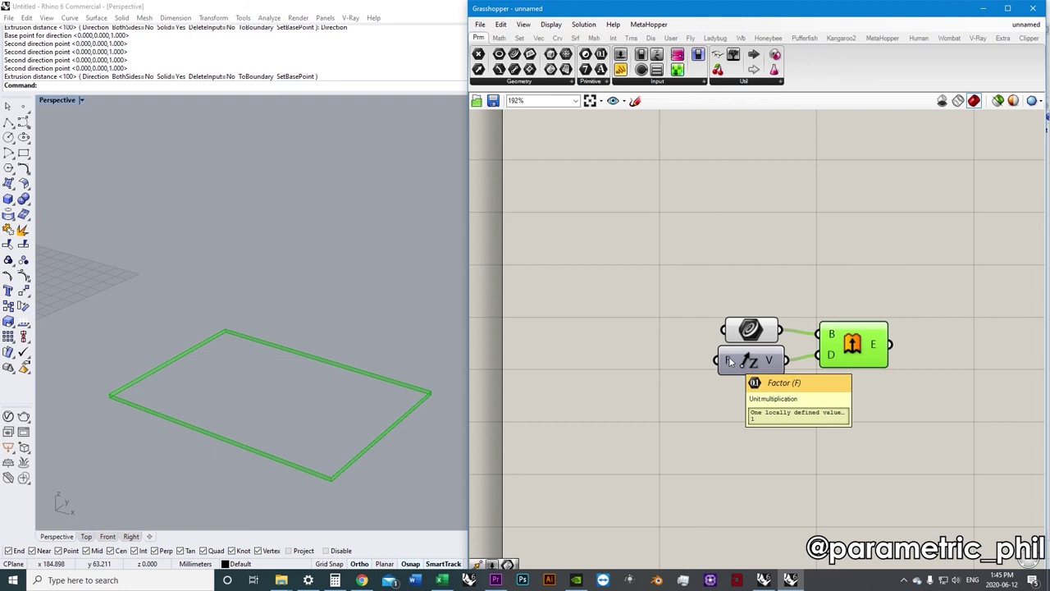
right_drag(741, 382, 730, 382)
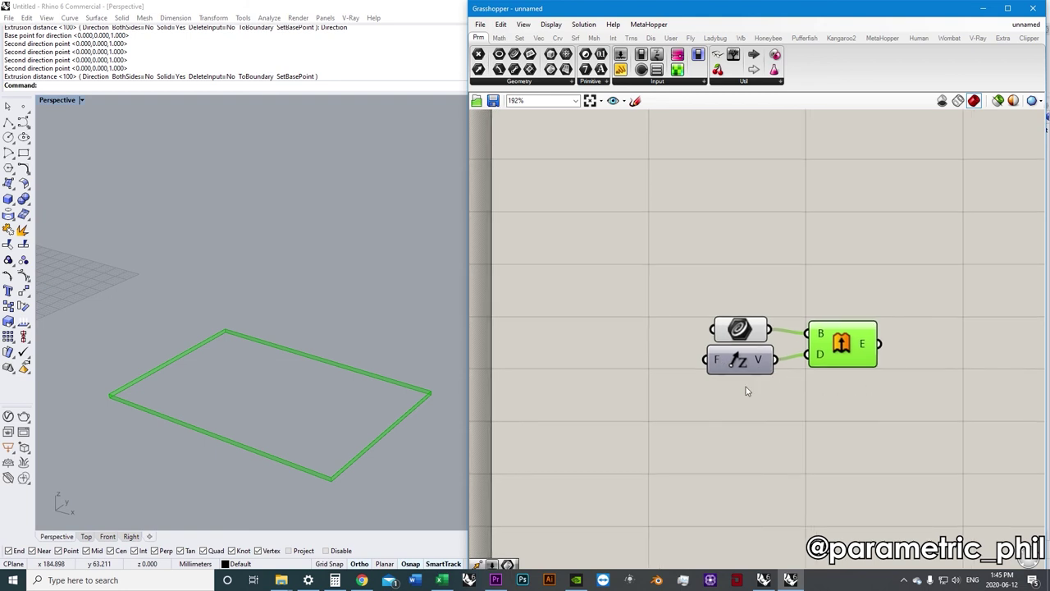
scroll(699, 383, up, 2)
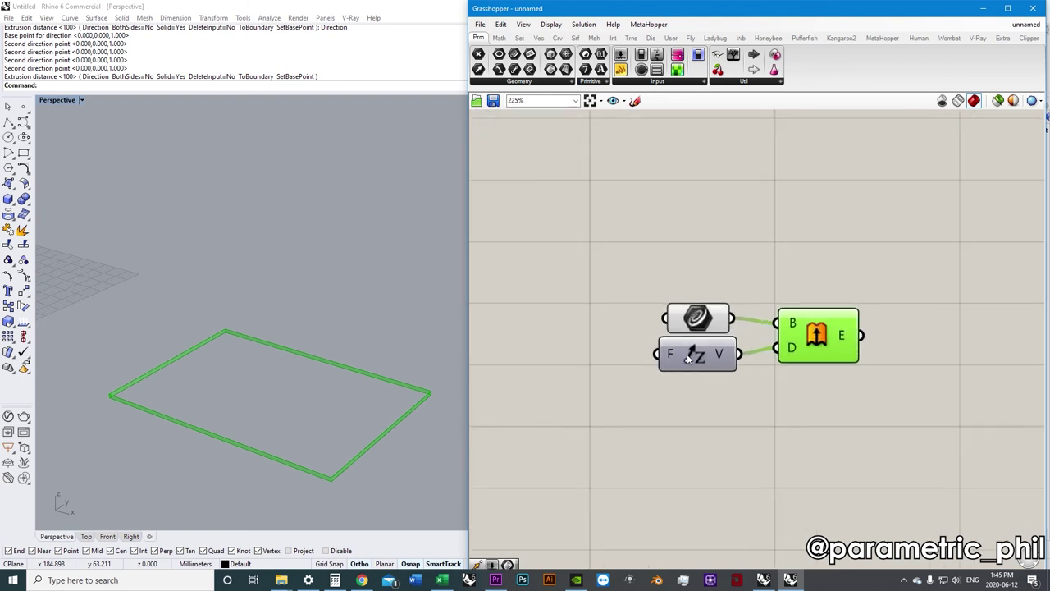
click(707, 308)
drag(707, 358, 721, 358)
click(823, 383)
click(785, 386)
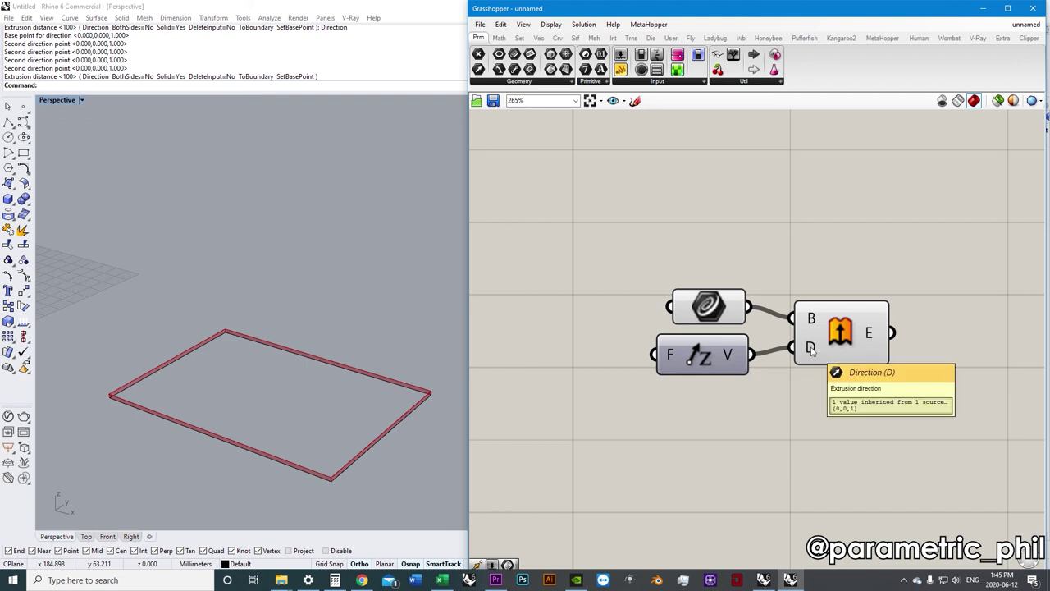
right_drag(673, 361, 695, 361)
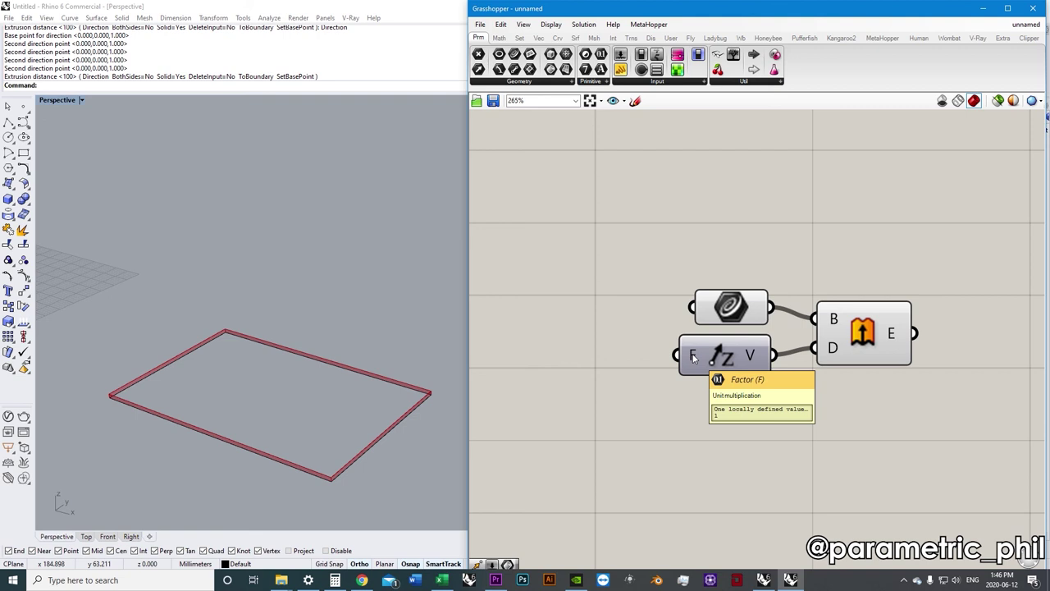
scroll(692, 358, down, 2)
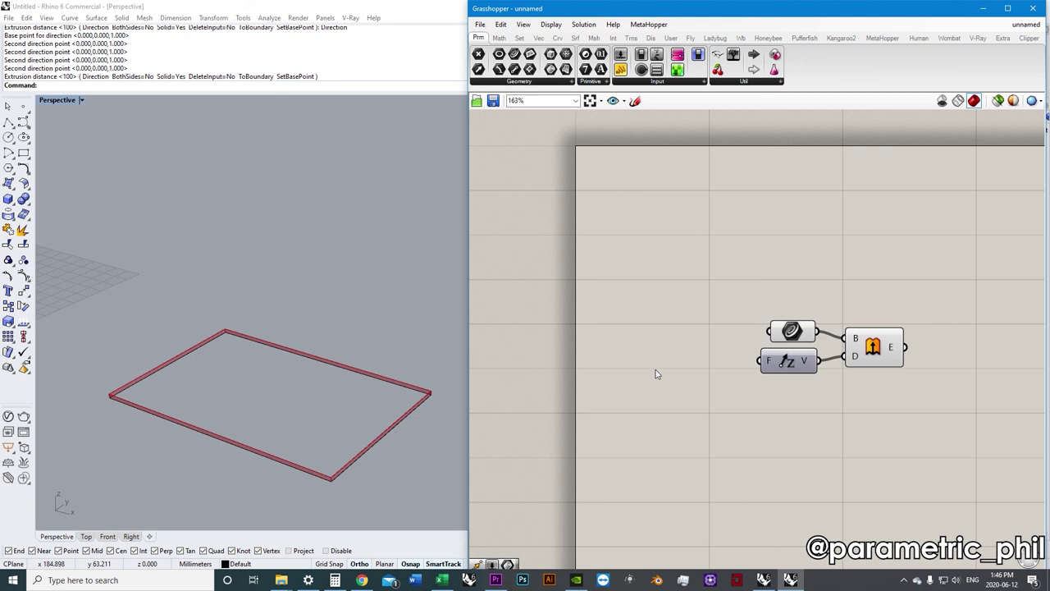
double_click(657, 367)
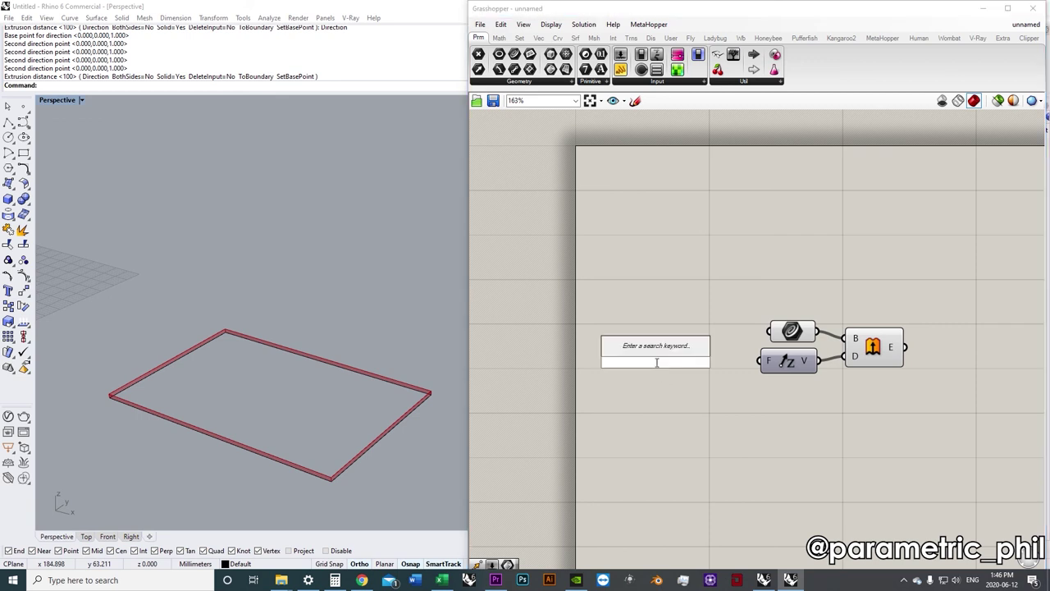
text(sli)
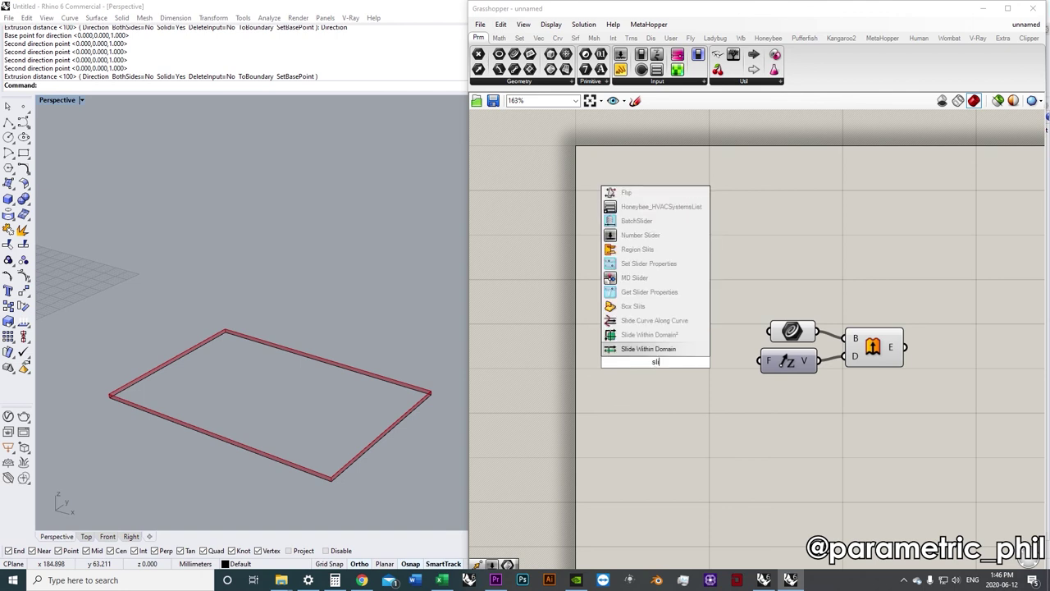
text(der)
key(Up)
key(Return)
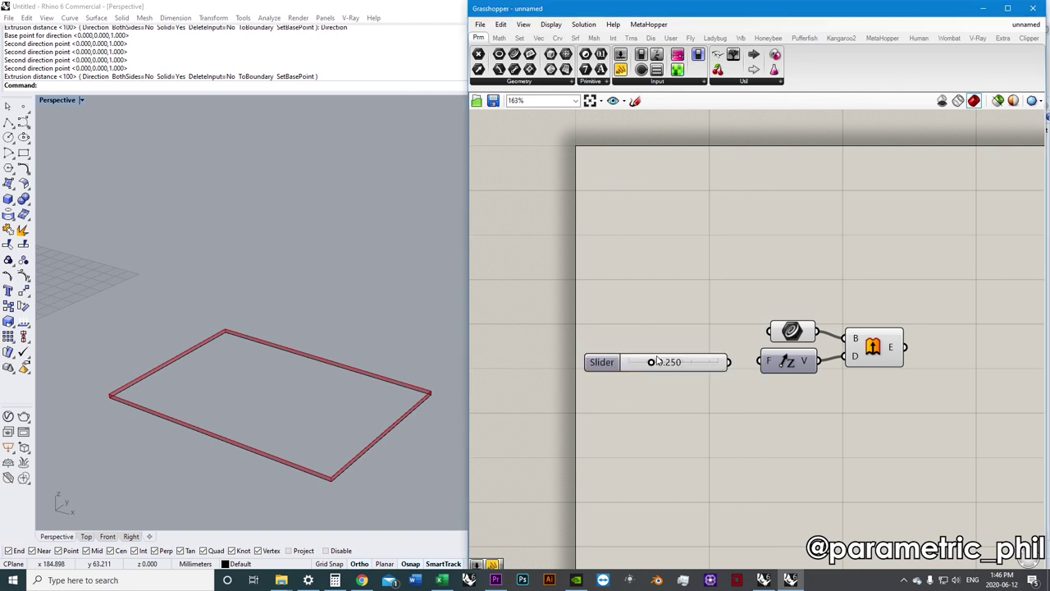
click(657, 365)
click(661, 387)
mouse_move(651, 363)
mouse_down()
mouse_move(620, 369)
mouse_move(747, 389)
mouse_move(652, 382)
mouse_up()
click(611, 367)
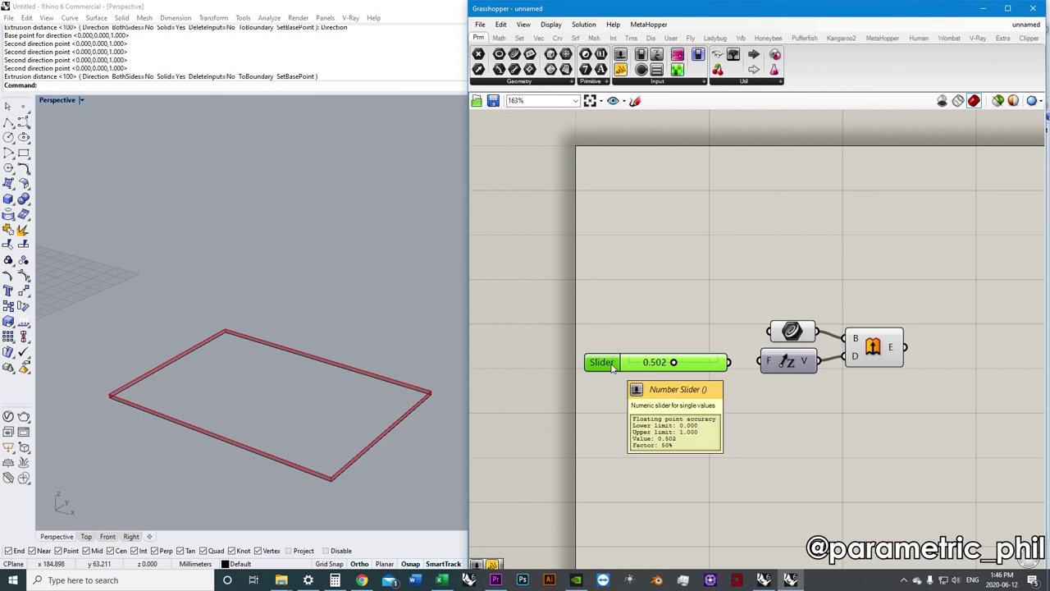
scroll(627, 360, up, 2)
scroll(636, 375, down, 1)
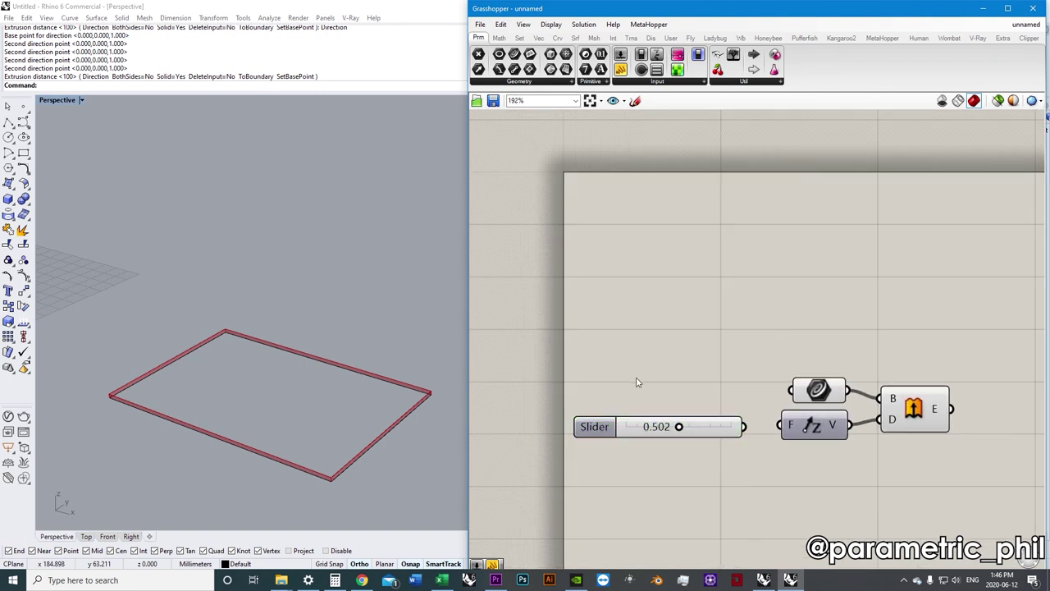
double_click(597, 427)
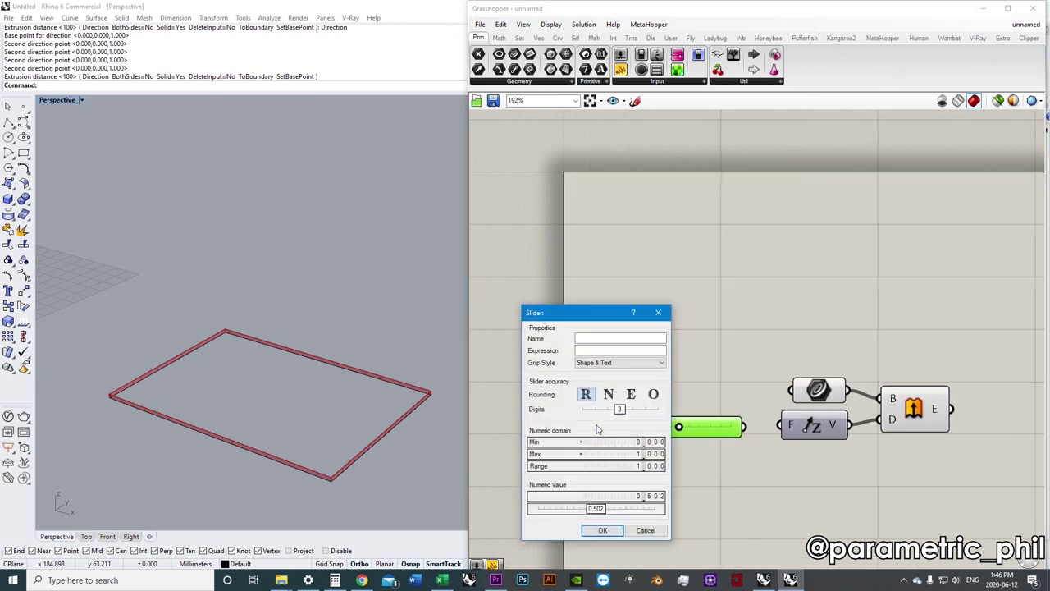
drag(601, 313, 607, 265)
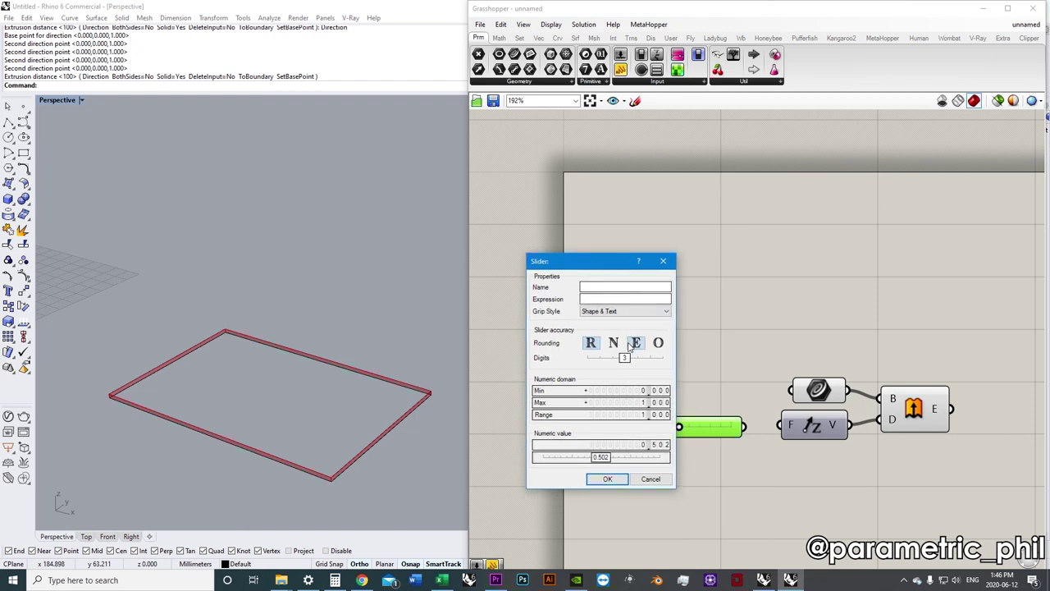
click(611, 345)
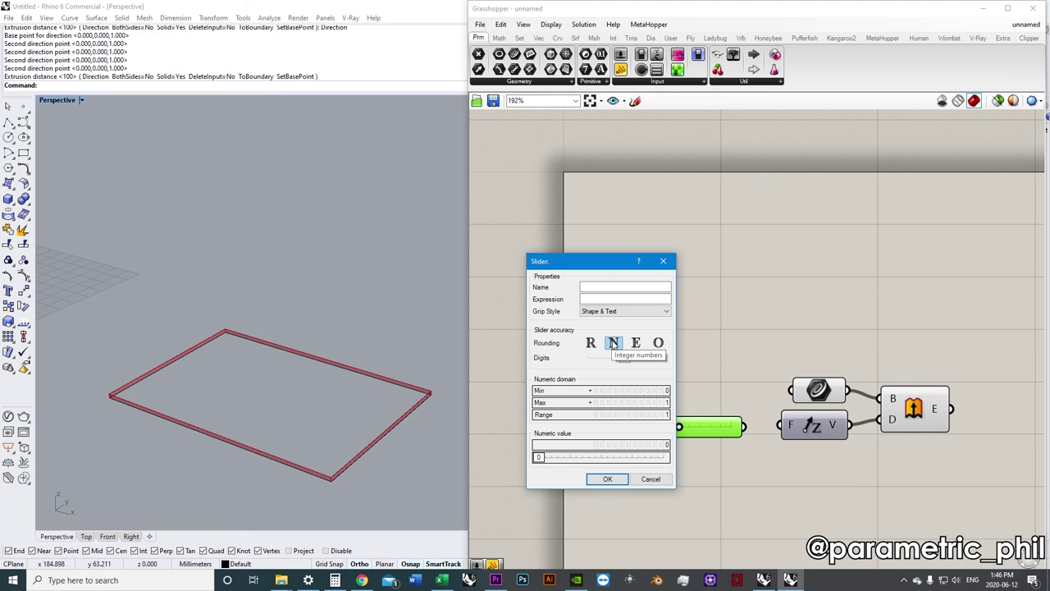
click(658, 343)
click(591, 343)
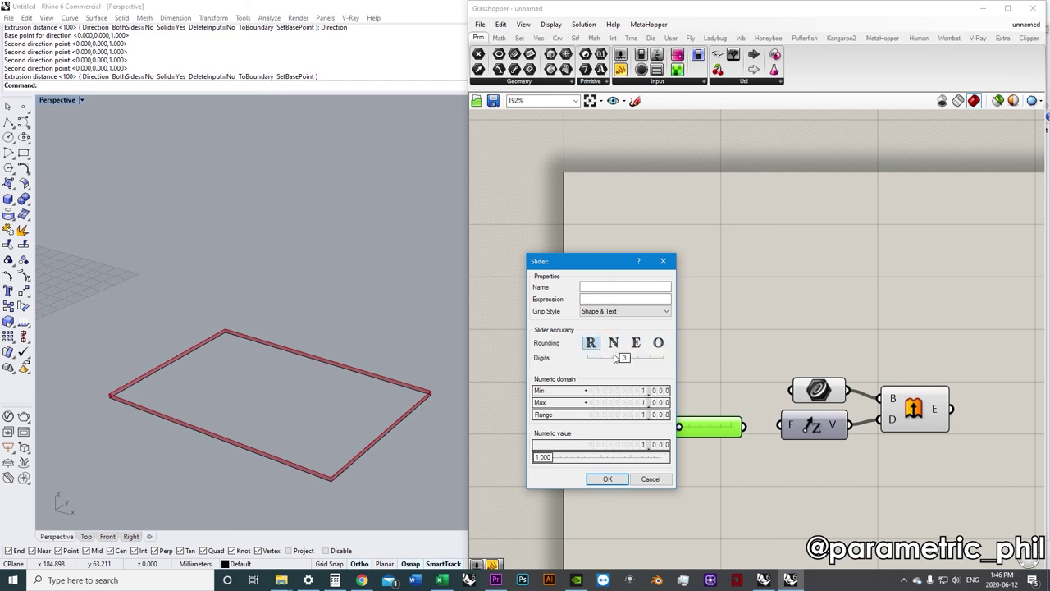
drag(624, 357, 600, 361)
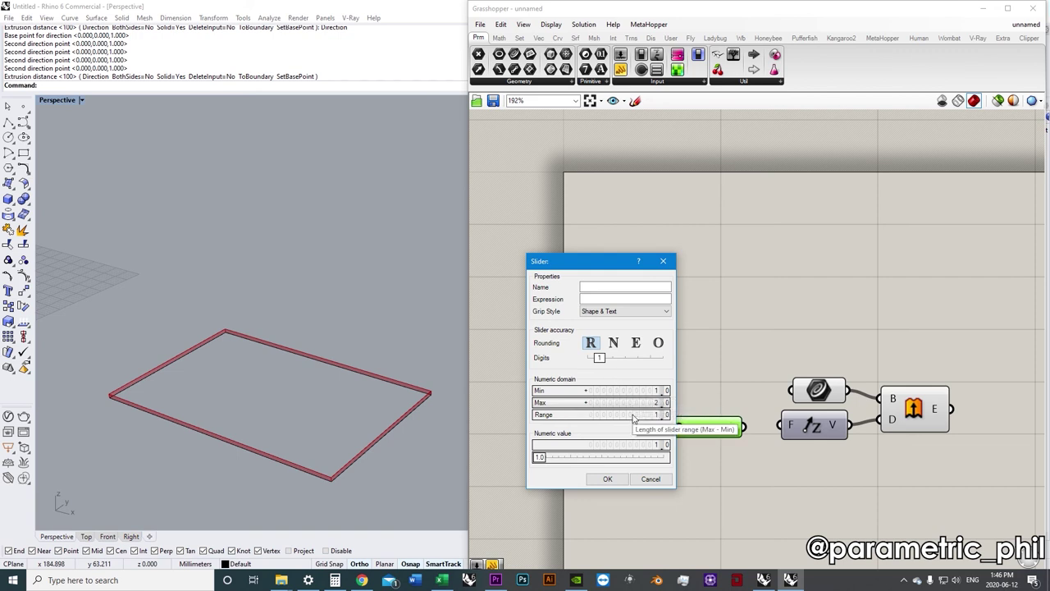
click(650, 480)
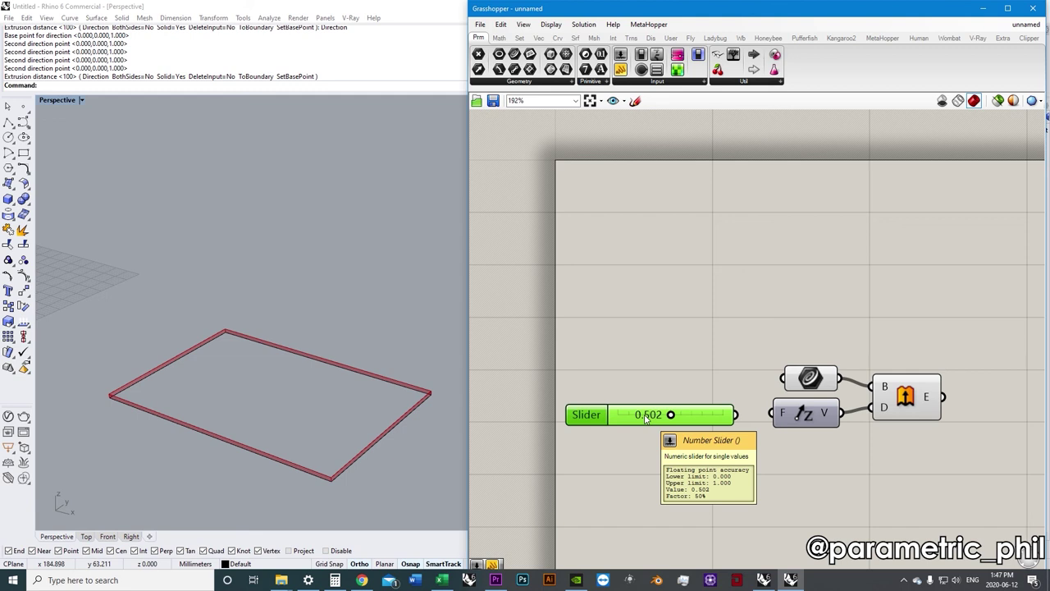
key(Delete)
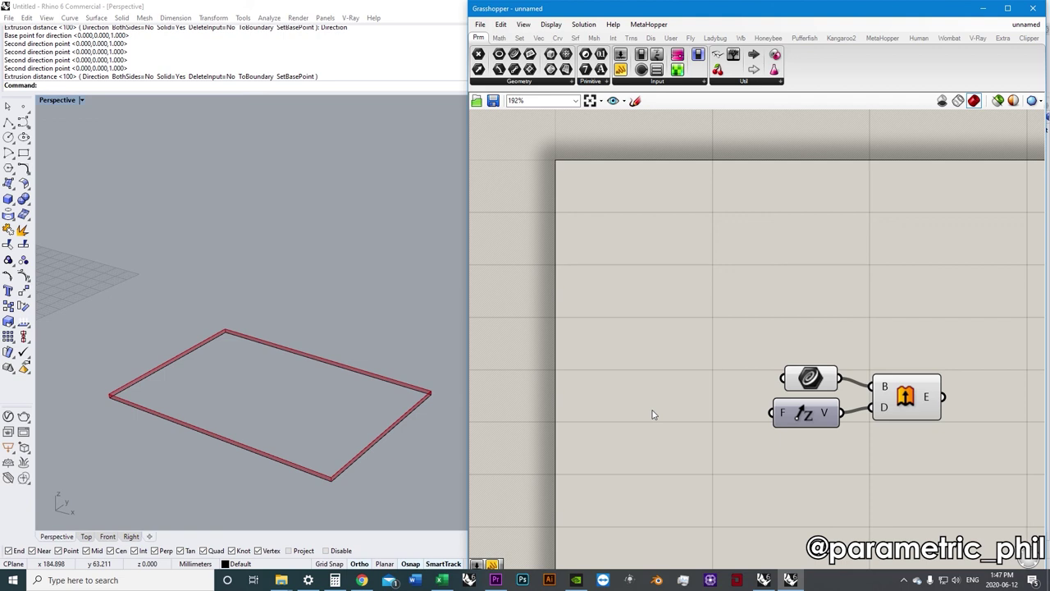
Create a 25-to-200 number slider by entering 25.200.0 in the canvas search.
double_click(654, 414)
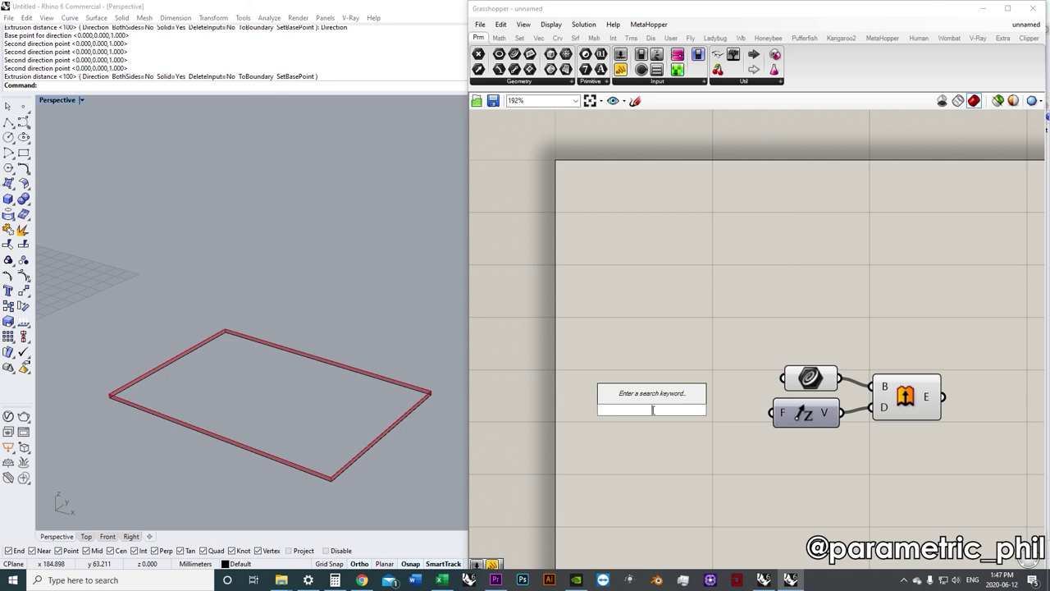
text(2)
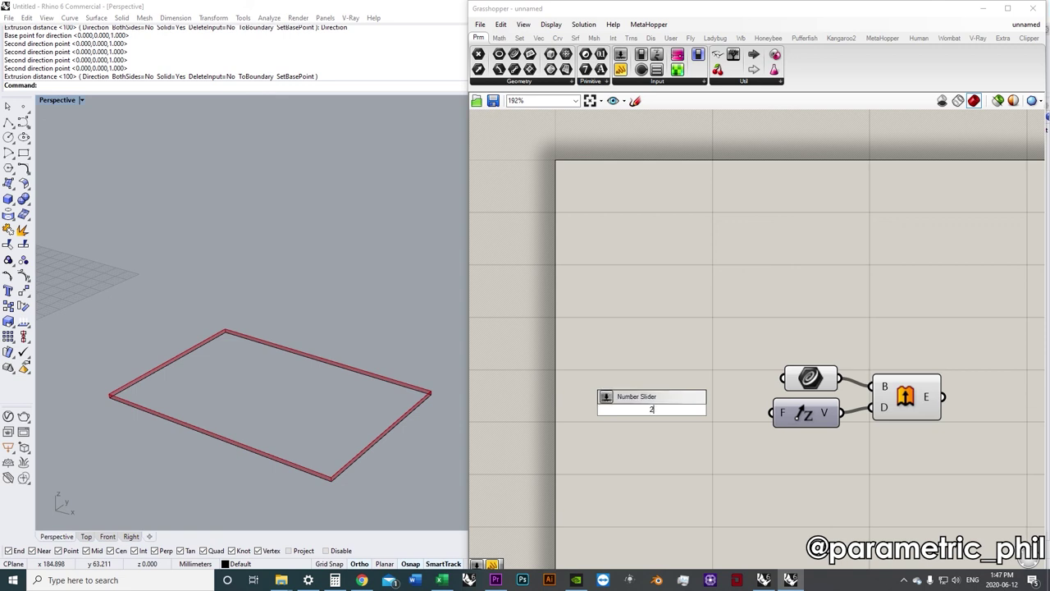
text(5.)
text(200)
text(.0)
key(Return)
Drag the new slider to 115.2 and select it.
drag(620, 410, 671, 419)
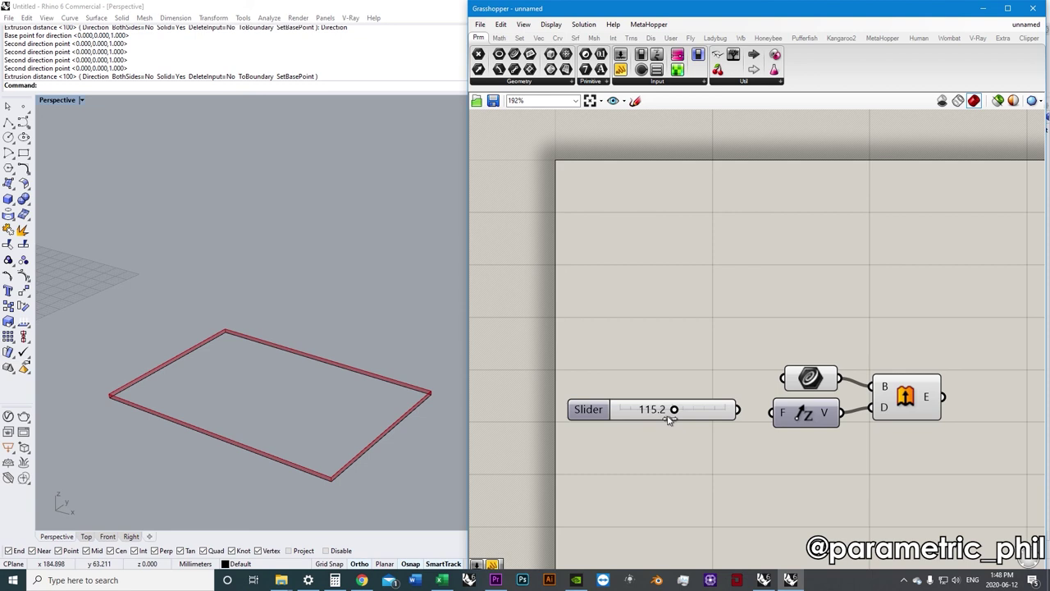
scroll(705, 455, down, 2)
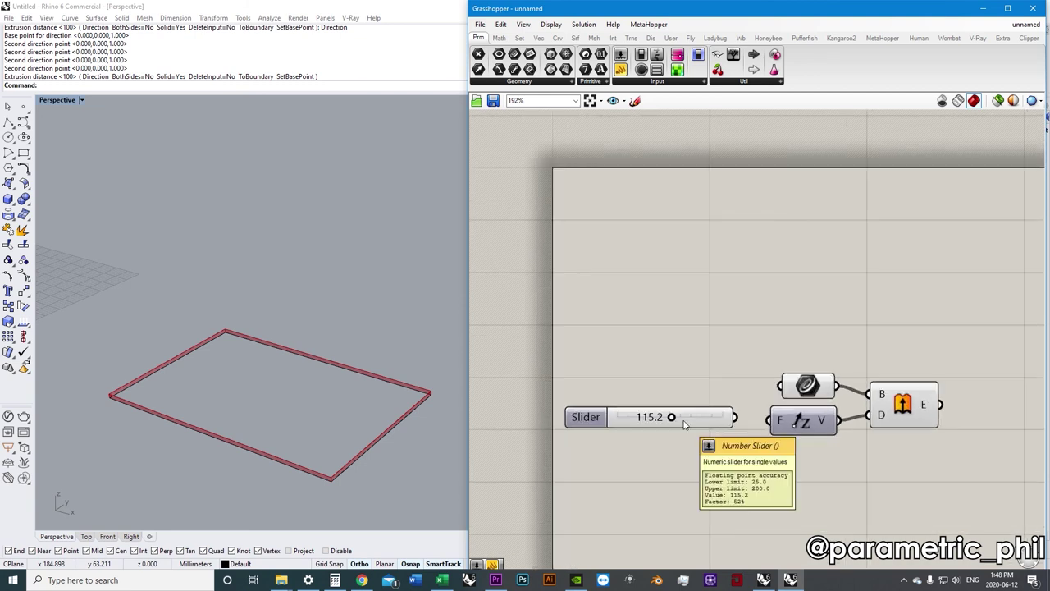
click(703, 425)
scroll(725, 419, up, 1)
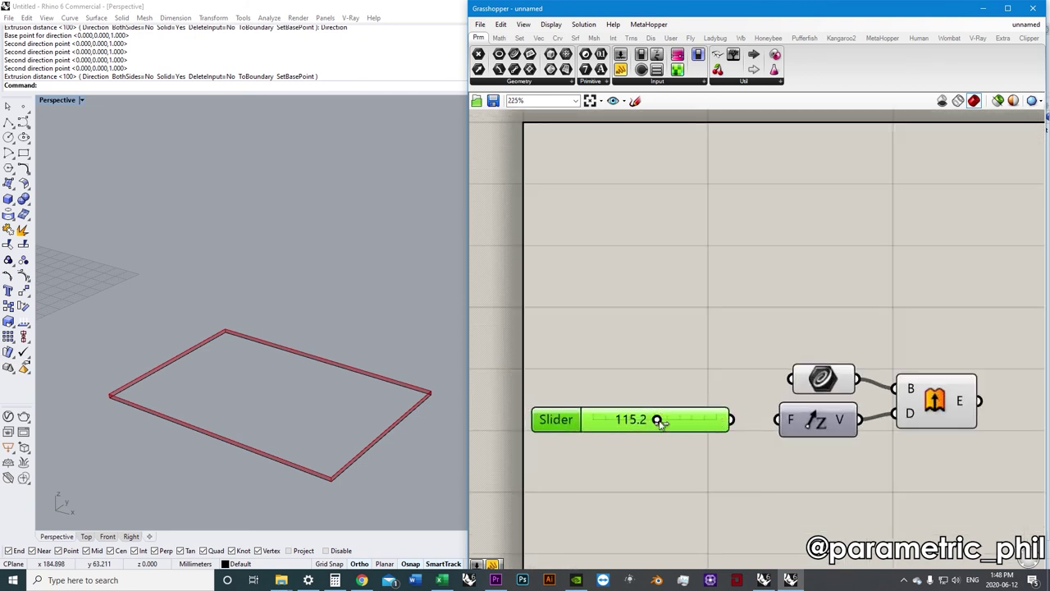
Wire the slider into Unit Z's F input and lower the box height to 89.6.
click(674, 465)
right_drag(675, 465, 657, 465)
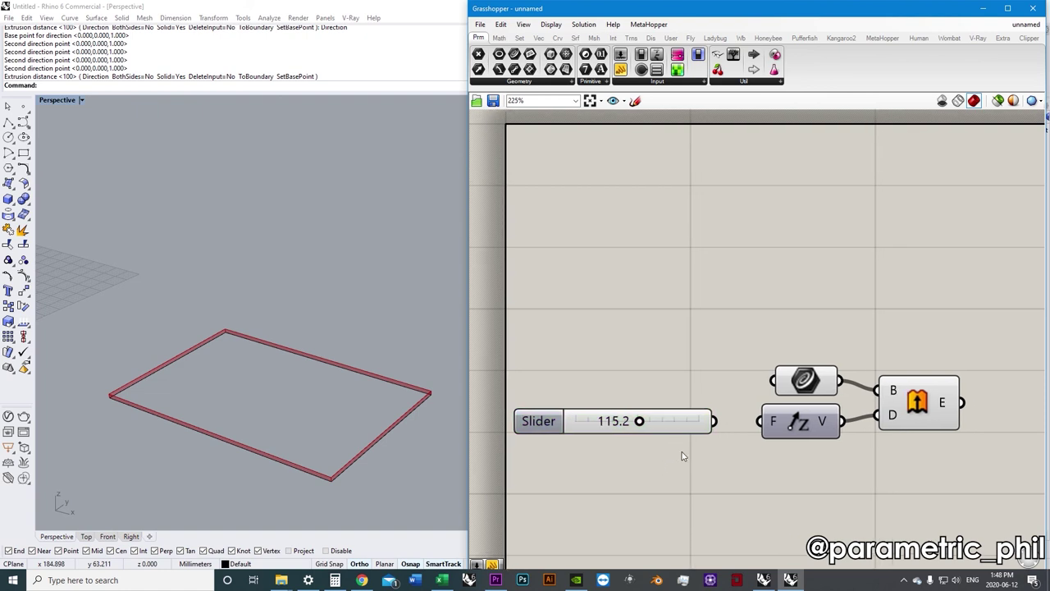
mouse_move(713, 420)
mouse_down()
mouse_move(749, 431)
mouse_move(709, 433)
mouse_move(720, 437)
mouse_up()
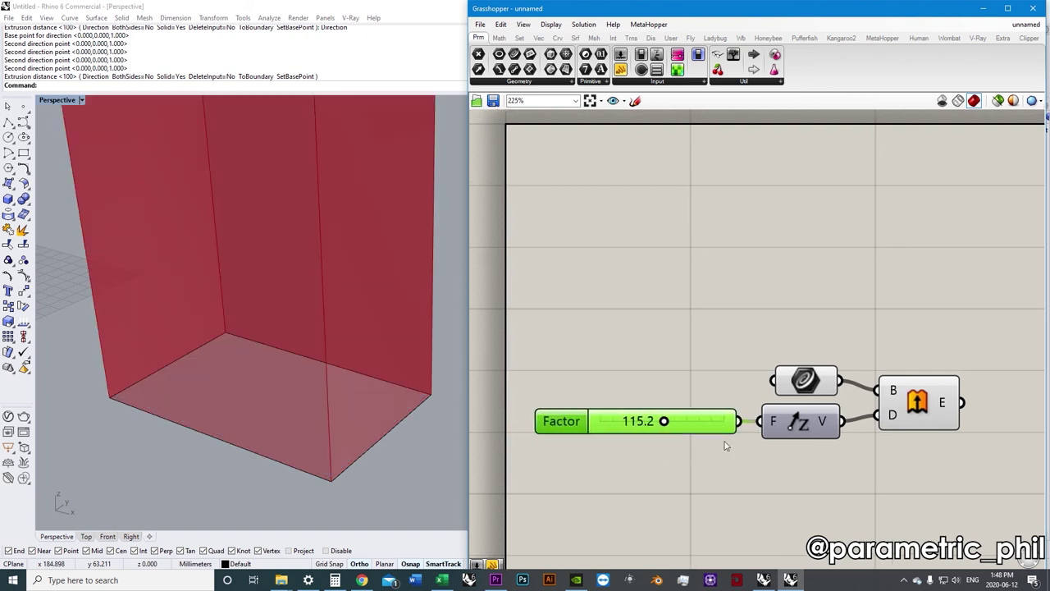
scroll(722, 461, down, 2)
scroll(402, 435, up, 3)
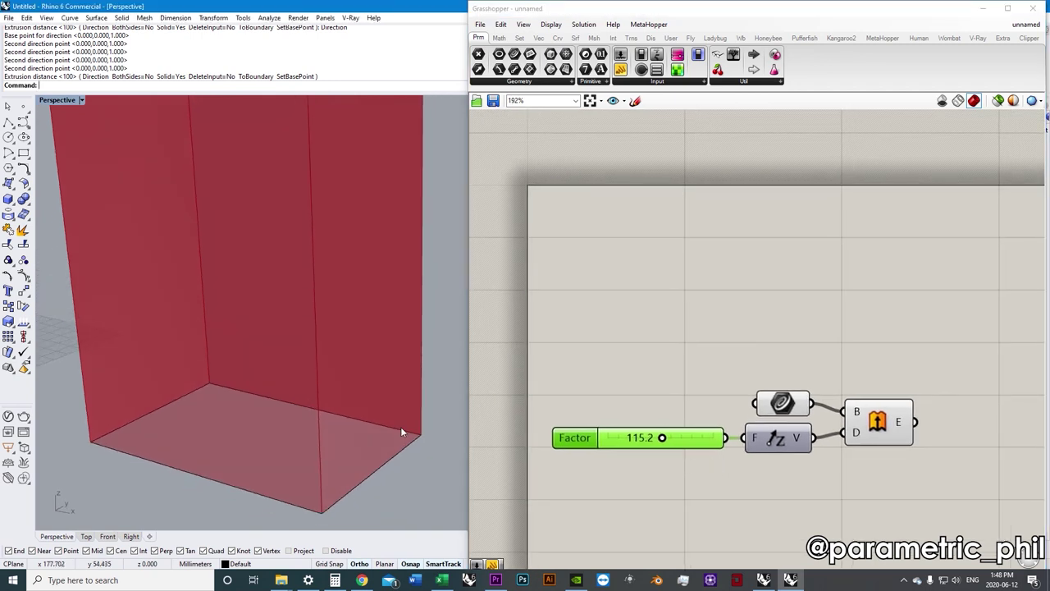
scroll(390, 443, down, 3)
drag(663, 439, 647, 474)
Move one corner point of the Rhino rectangle to a new position with Move.
right_drag(414, 450, 383, 466)
click(356, 465)
click(324, 498)
text(move)
key(Return)
click(324, 497)
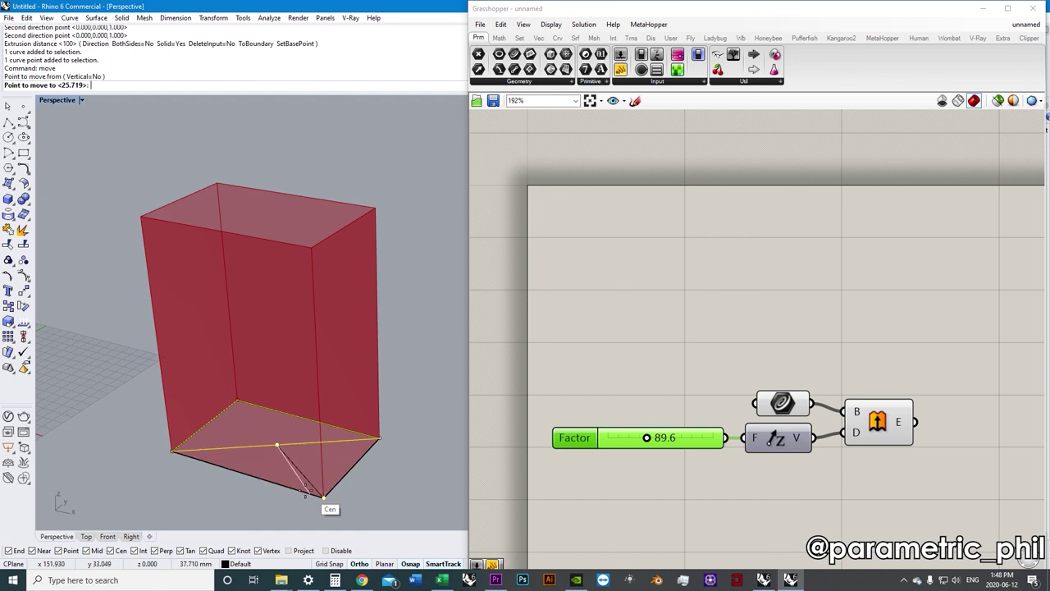
click(279, 476)
right_drag(279, 475, 336, 472)
Move a second rectangle corner and orbit to inspect the skewed box.
key(Return)
click(320, 444)
click(317, 471)
click(336, 470)
click(357, 484)
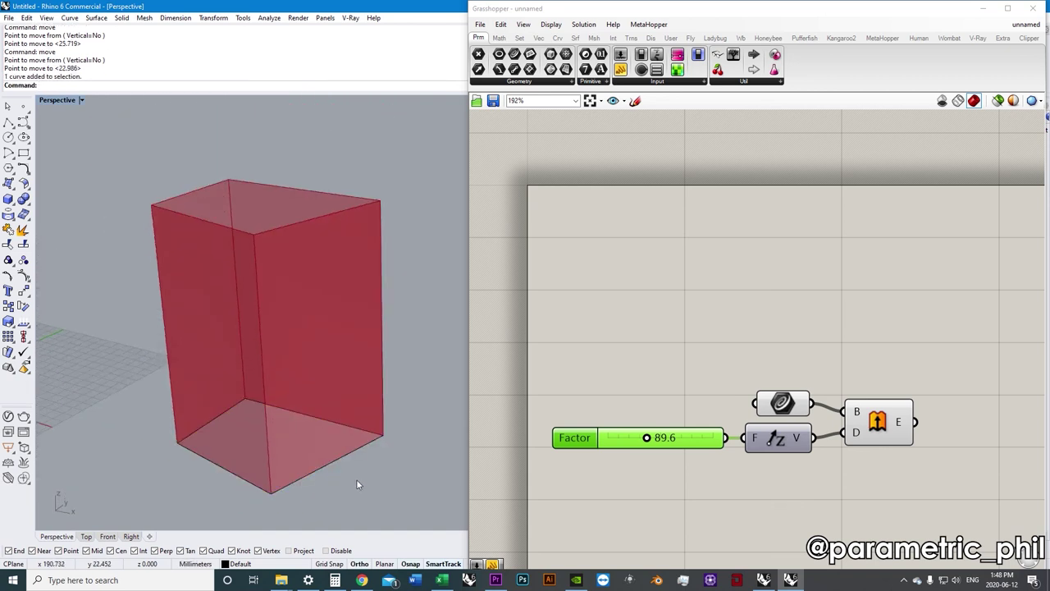
right_drag(395, 444, 327, 437)
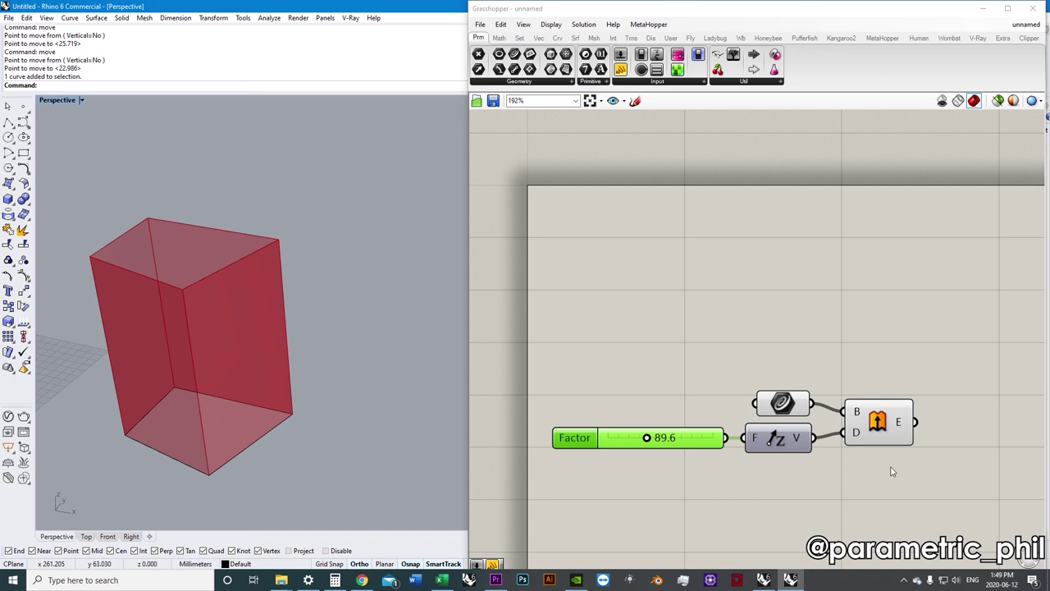
right_drag(937, 458, 727, 427)
scroll(715, 434, down, 3)
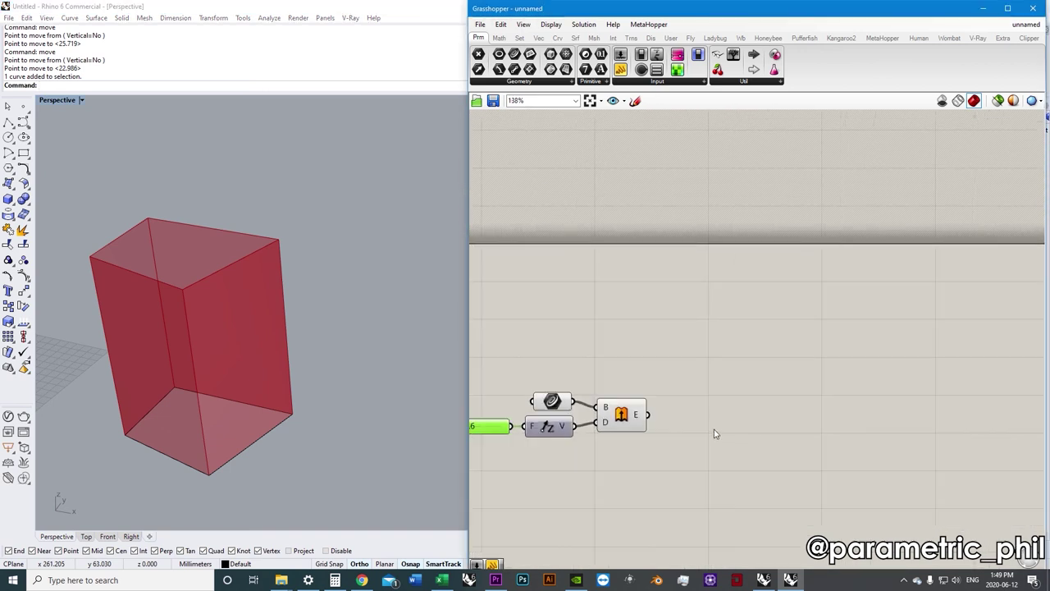
double_click(780, 405)
text(mirr)
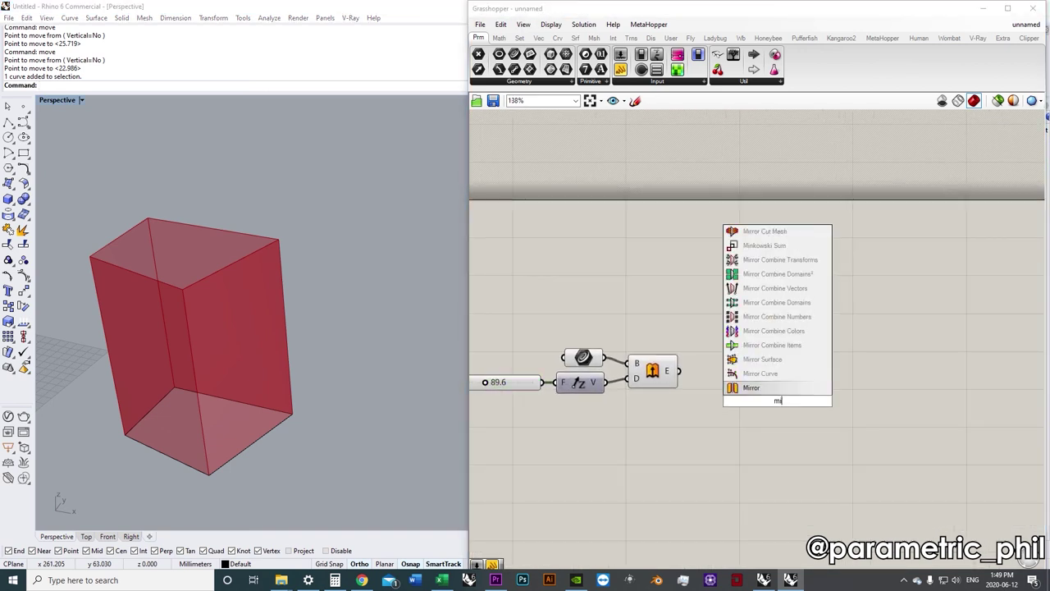
click(763, 387)
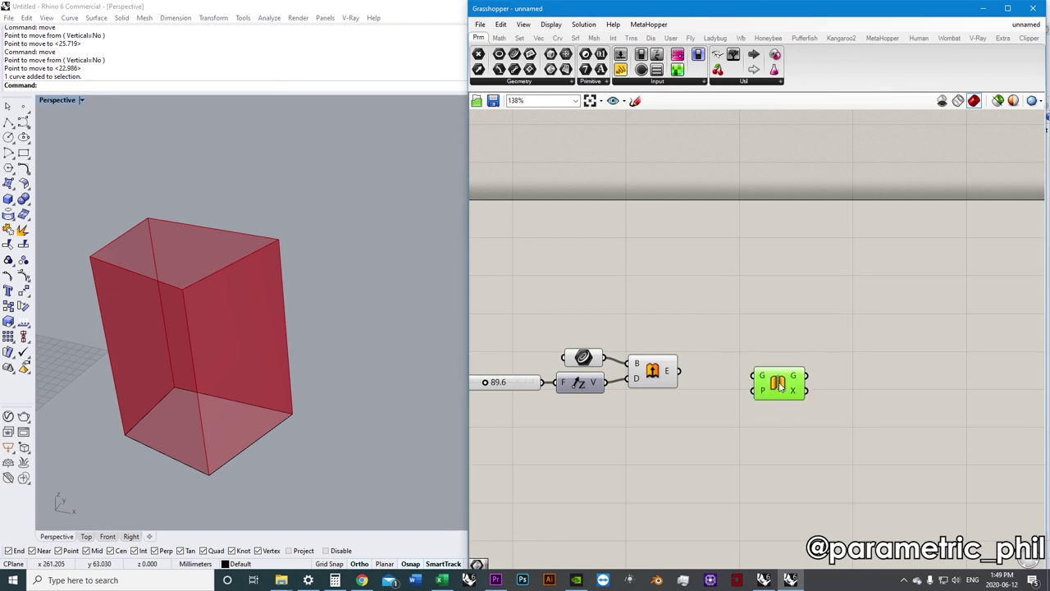
click(660, 373)
right_drag(385, 375, 297, 353)
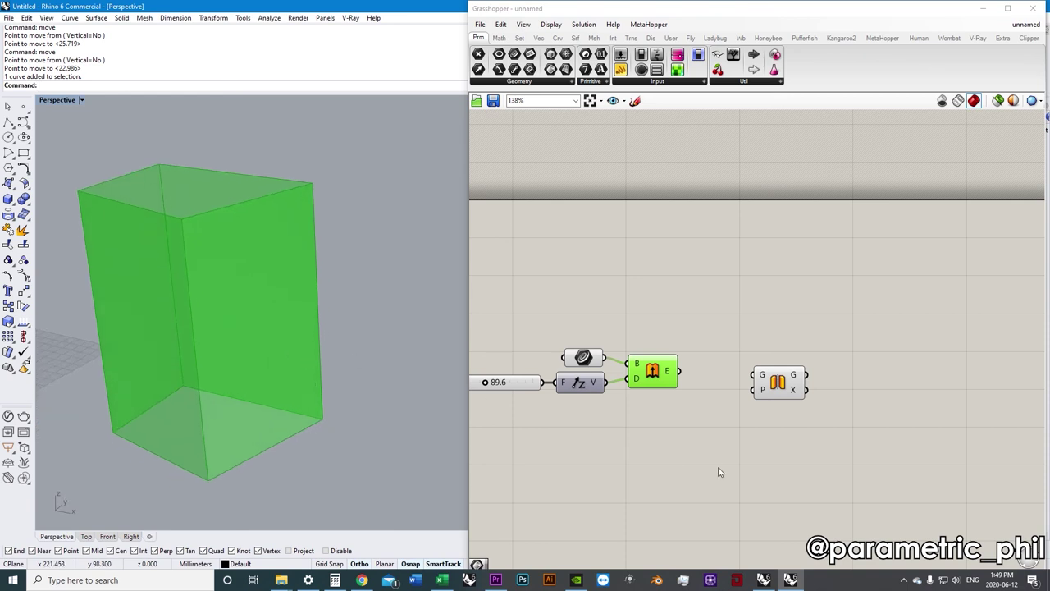
click(664, 444)
click(652, 376)
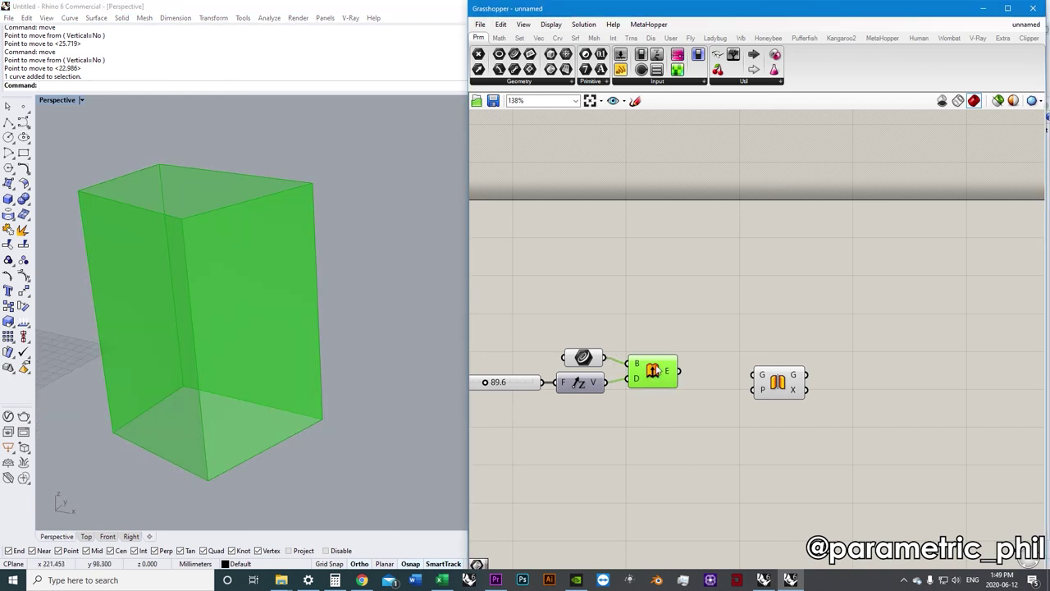
click(667, 410)
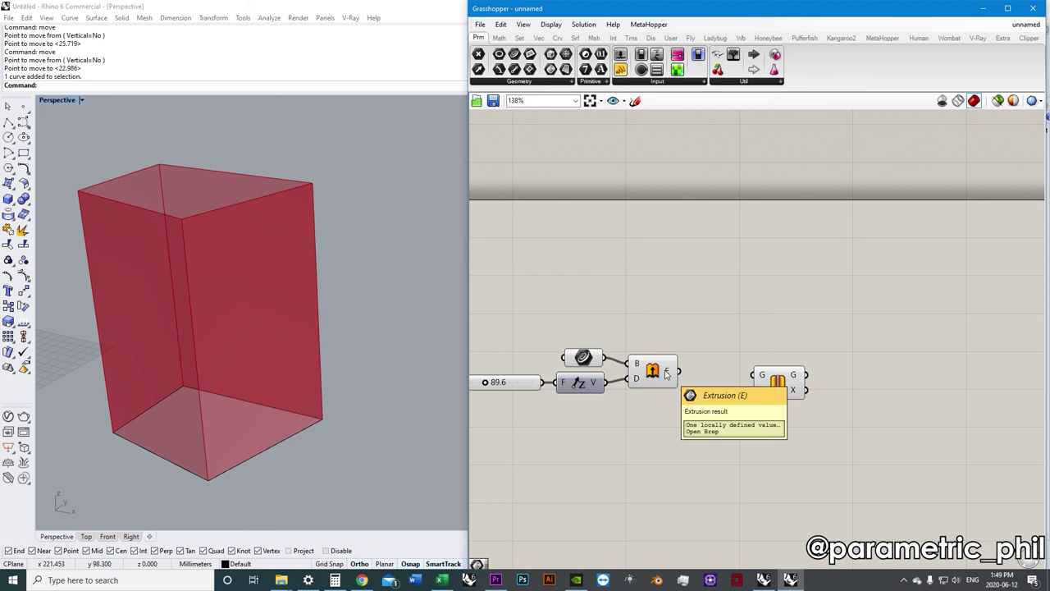
click(773, 382)
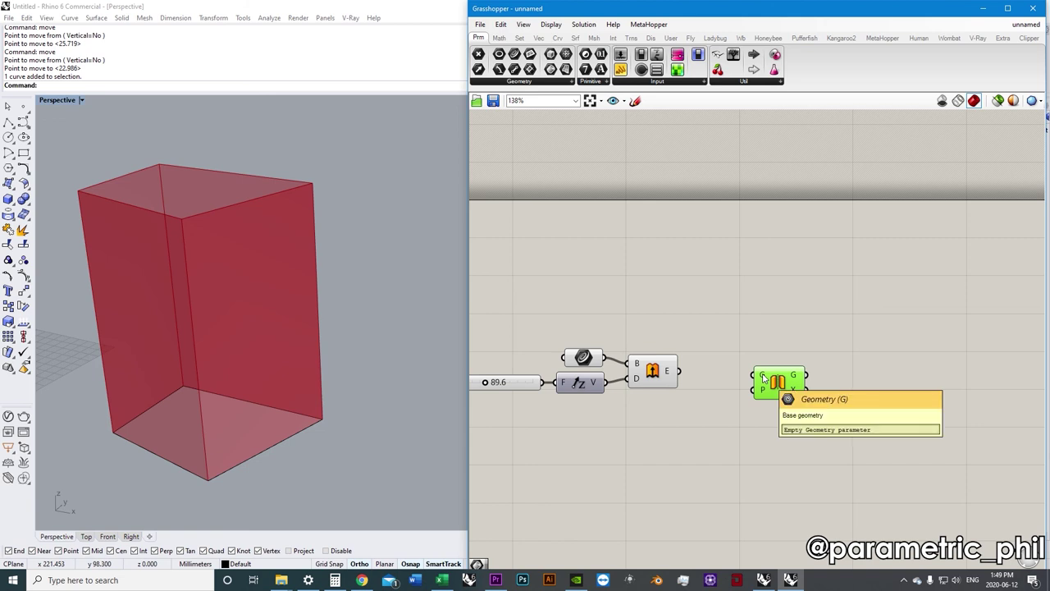
Wire Extrude's E output into Mirror's G input and zoom toward the mirrored copy.
drag(680, 371, 767, 379)
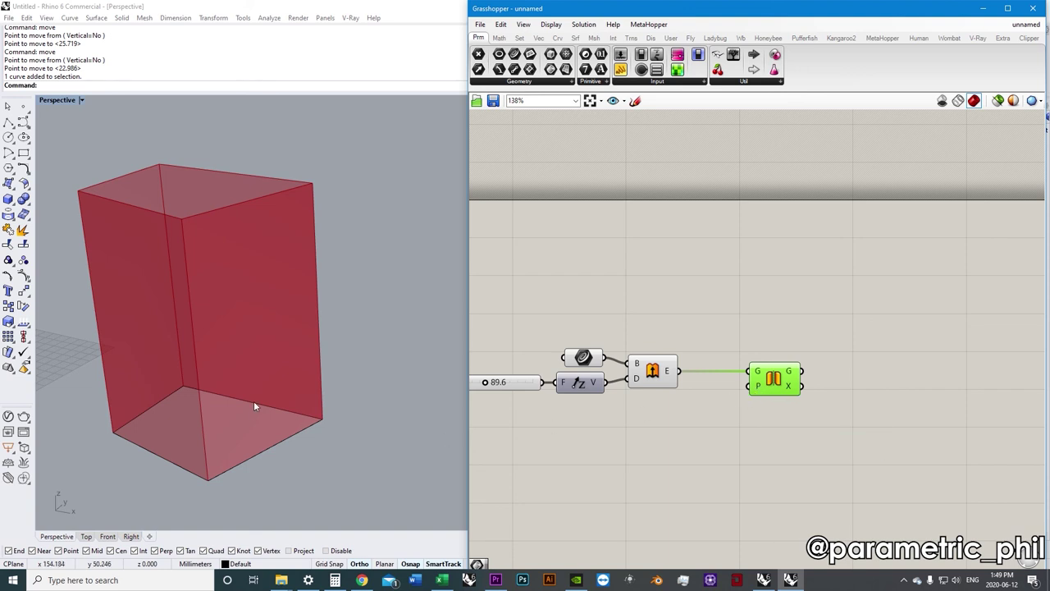
scroll(253, 401, down, 5)
scroll(302, 400, up, 1)
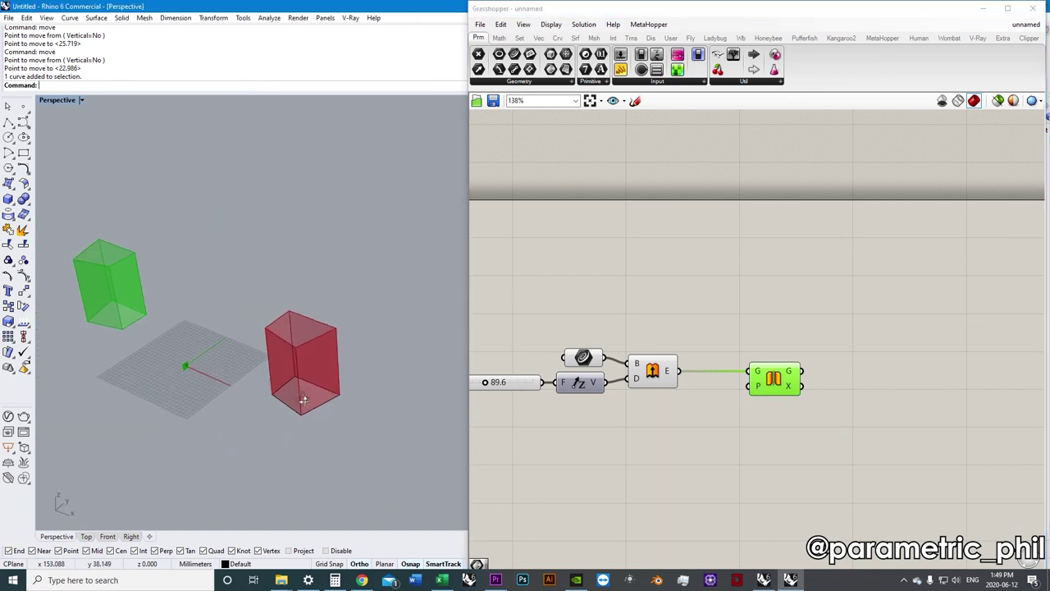
scroll(303, 400, down, 1)
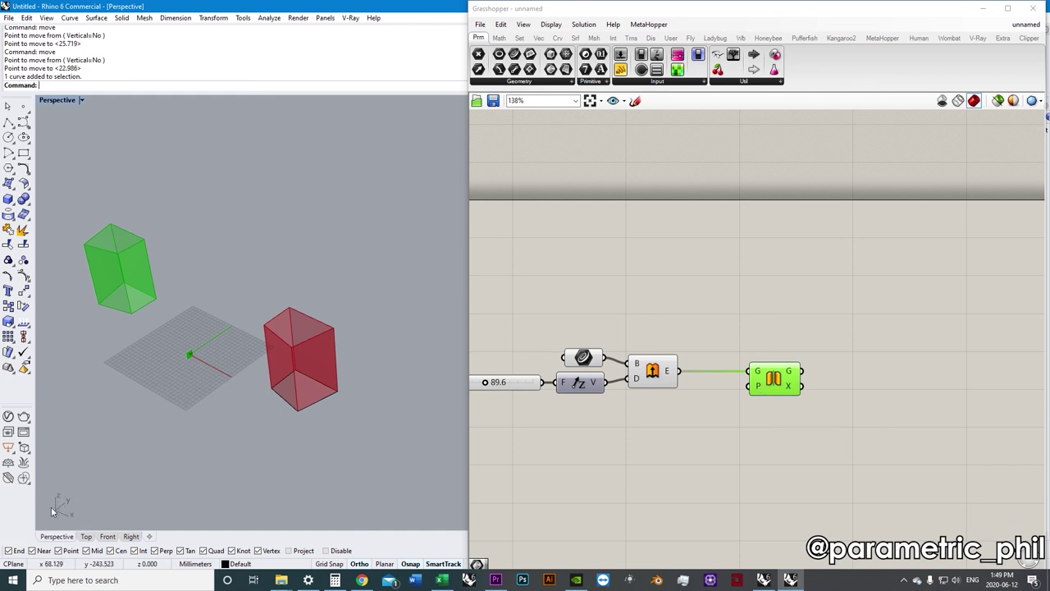
scroll(191, 354, up, 10)
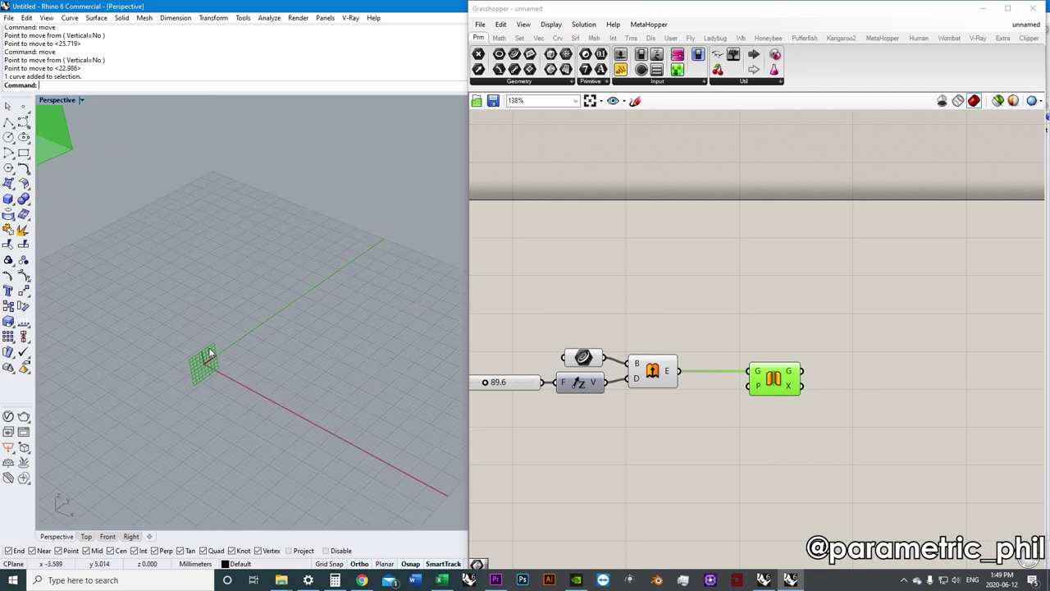
scroll(204, 370, up, 3)
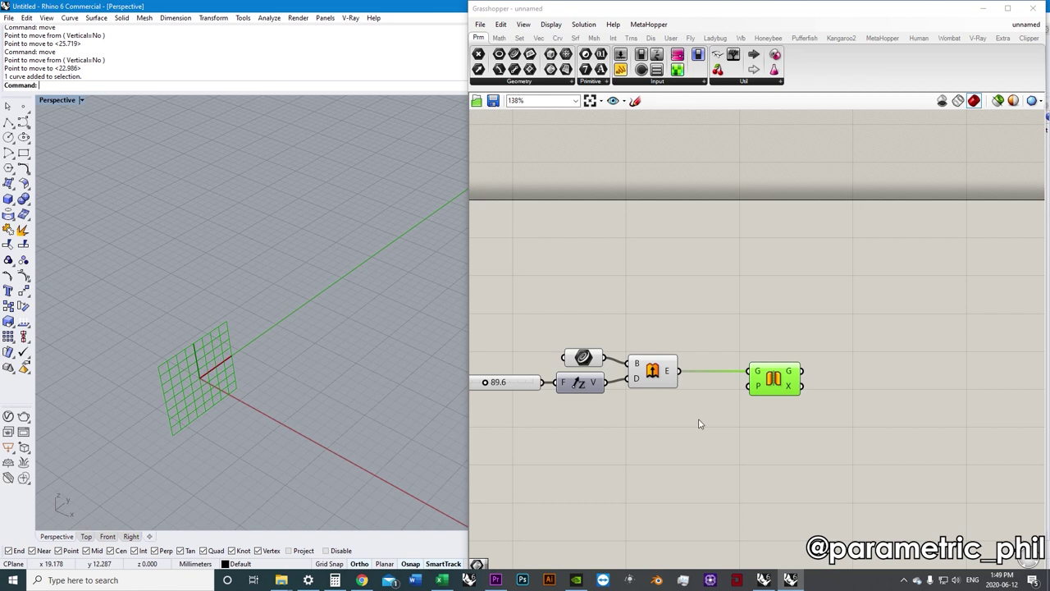
click(808, 370)
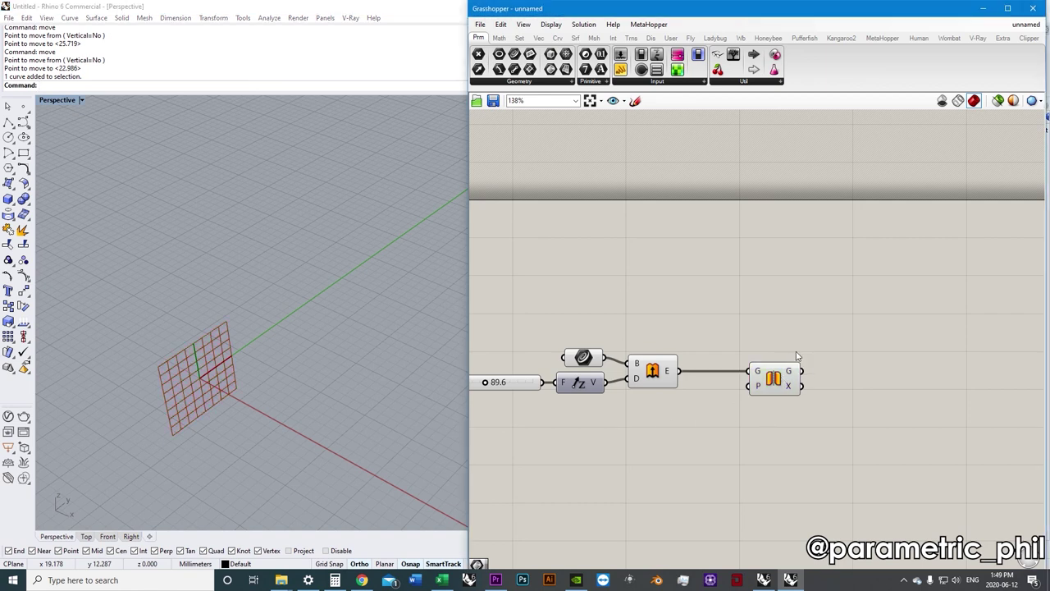
Add an XZ Plane component via an 'xz' search and wire it into Mirror's P input.
mouse_move(761, 391)
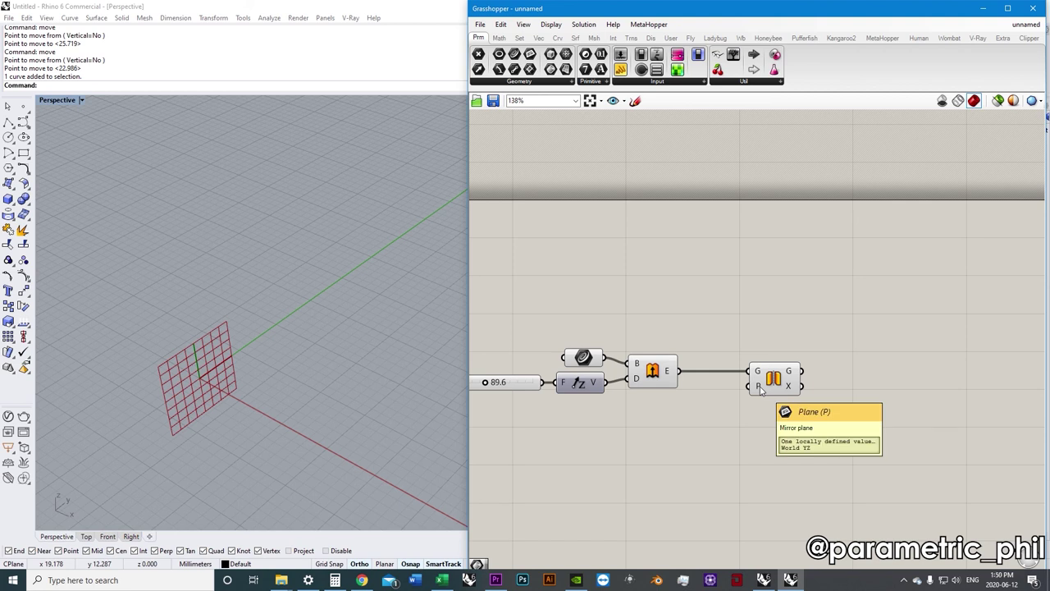
scroll(287, 423, down, 6)
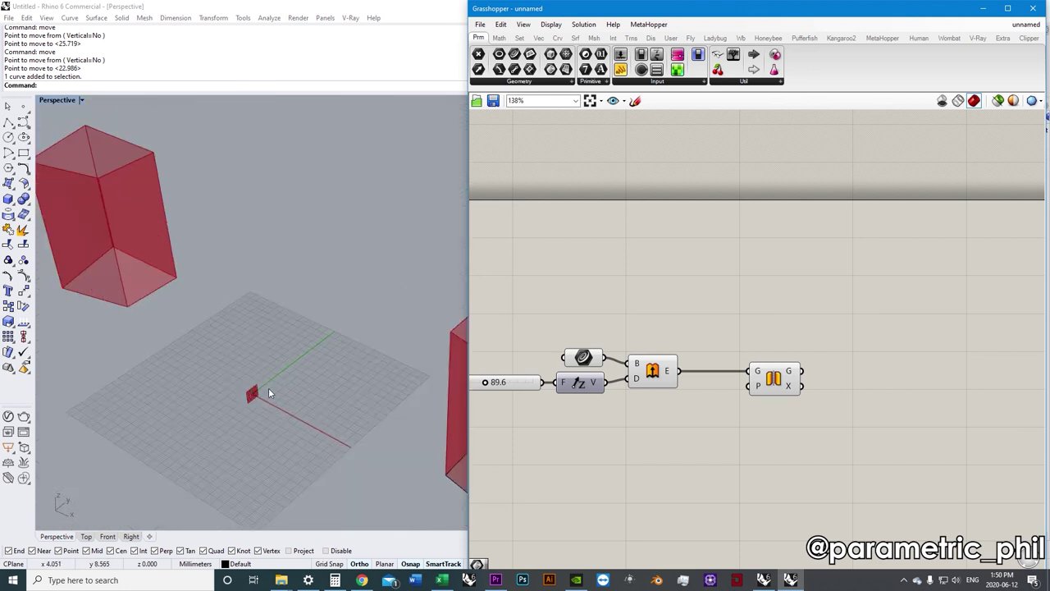
scroll(268, 388, down, 3)
mouse_move(269, 395)
right_down()
mouse_move(306, 409)
mouse_move(272, 401)
mouse_move(275, 384)
right_up()
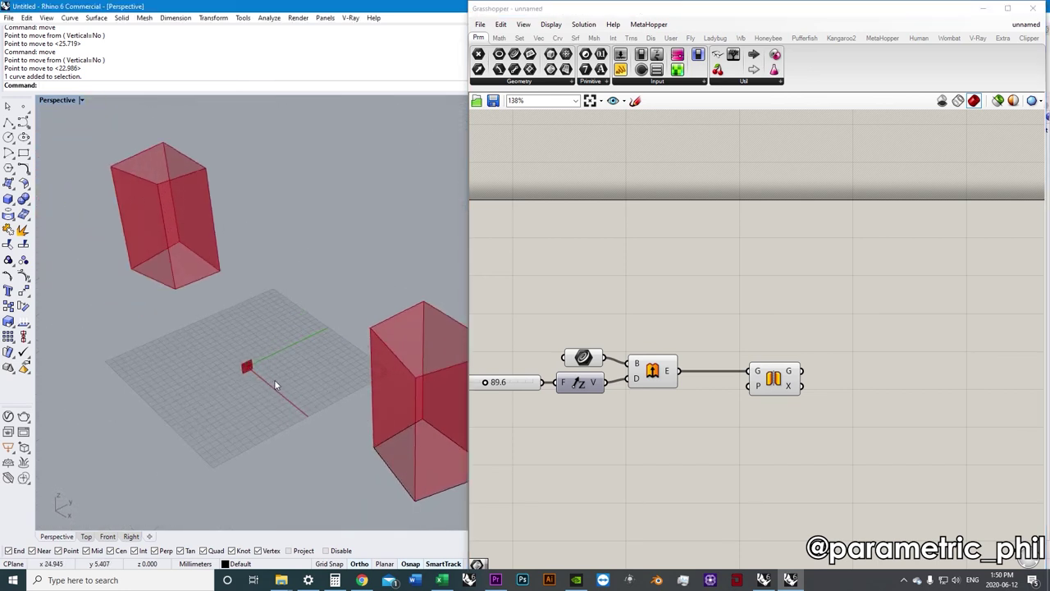
double_click(709, 423)
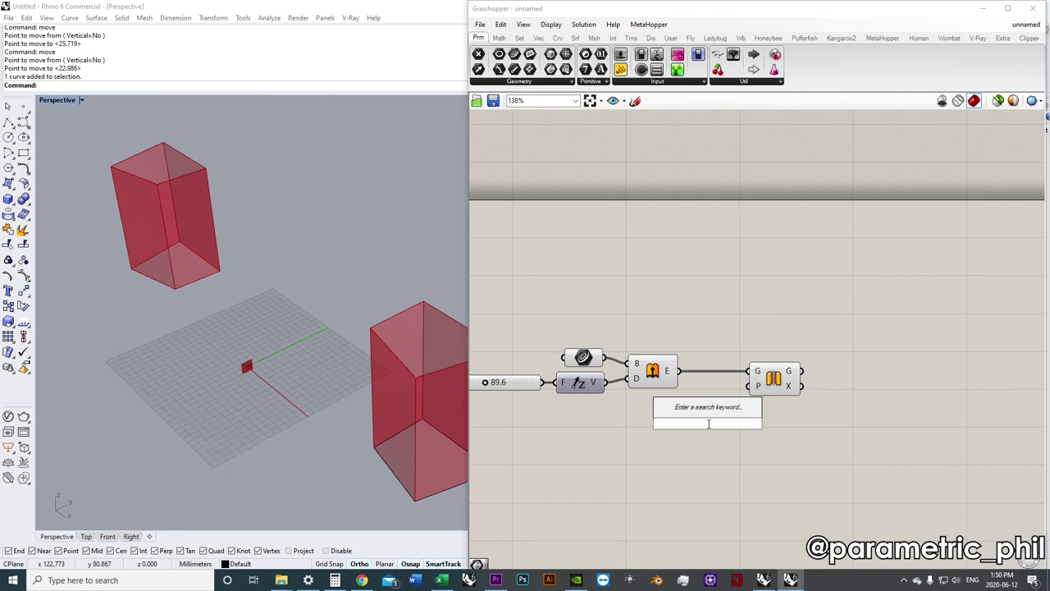
text(xz)
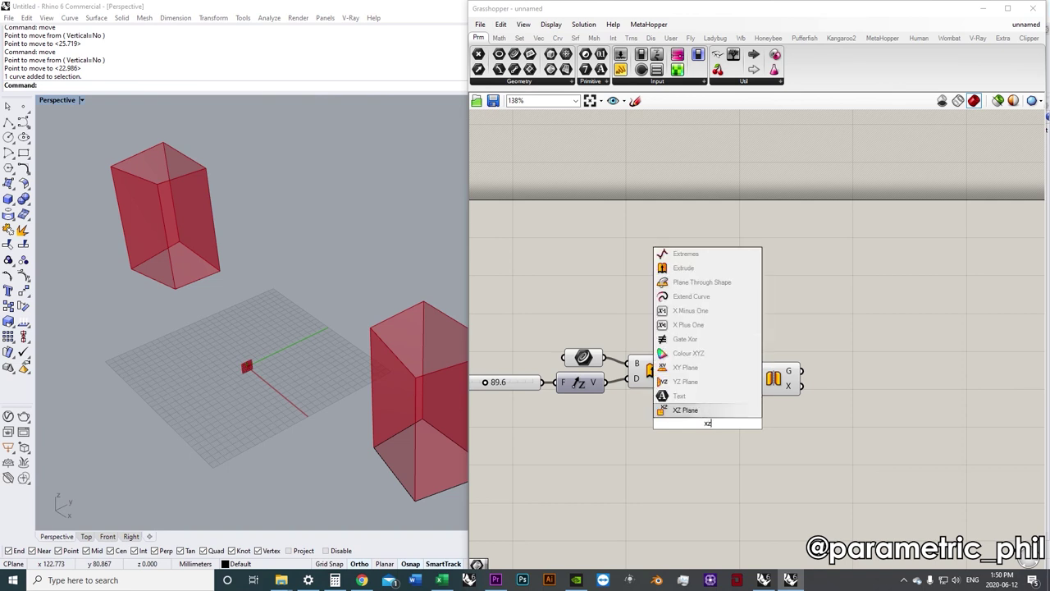
click(712, 414)
drag(711, 425, 751, 397)
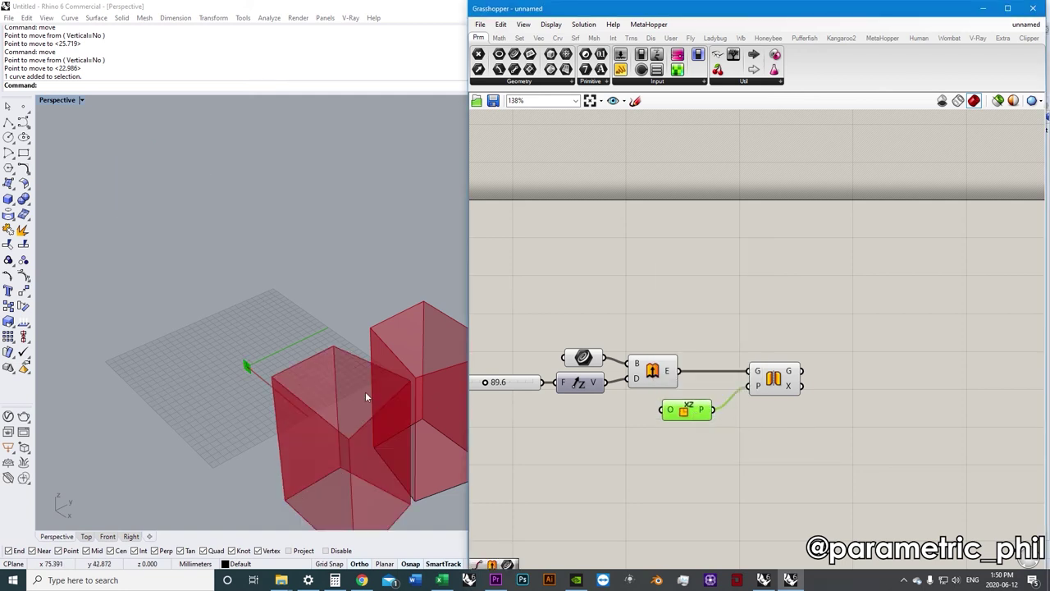
Orbit the Perspective view to inspect both boxes mirrored across the XZ plane.
scroll(295, 332, down, 2)
scroll(303, 345, up, 6)
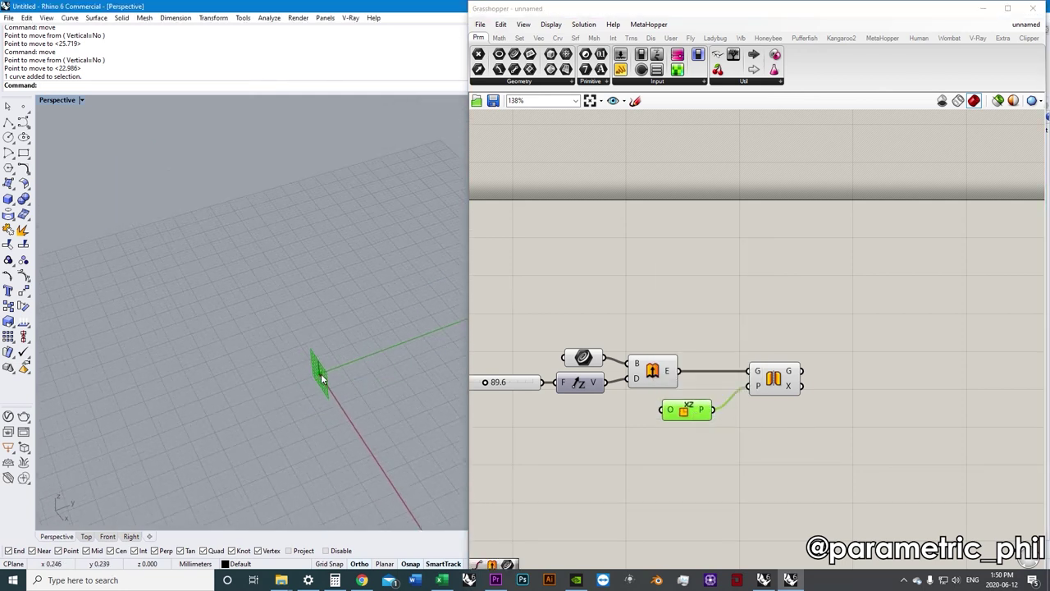
scroll(319, 377, down, 5)
right_drag(389, 444, 339, 416)
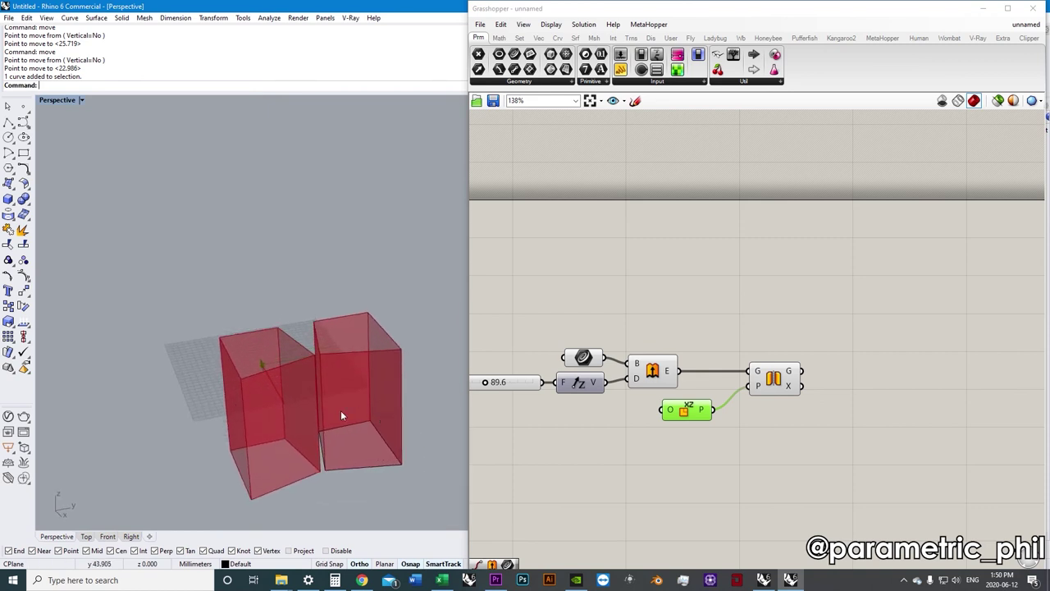
scroll(323, 399, up, 3)
scroll(278, 410, down, 2)
right_drag(265, 416, 344, 394)
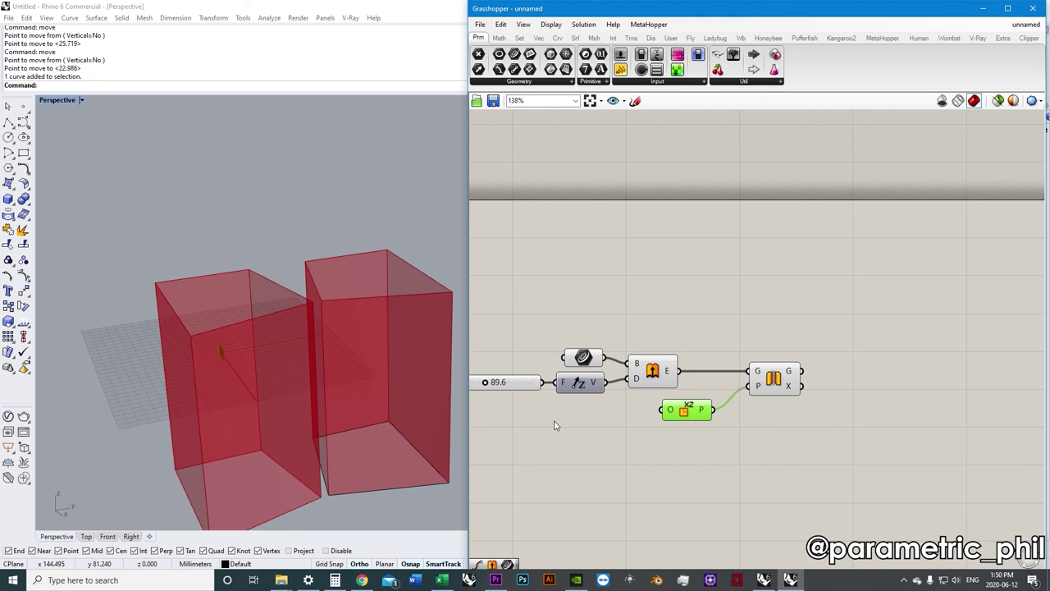
Delete the XZ Plane component and move Mirror closer to the extrusion.
mouse_move(761, 390)
key(Delete)
drag(775, 384, 740, 394)
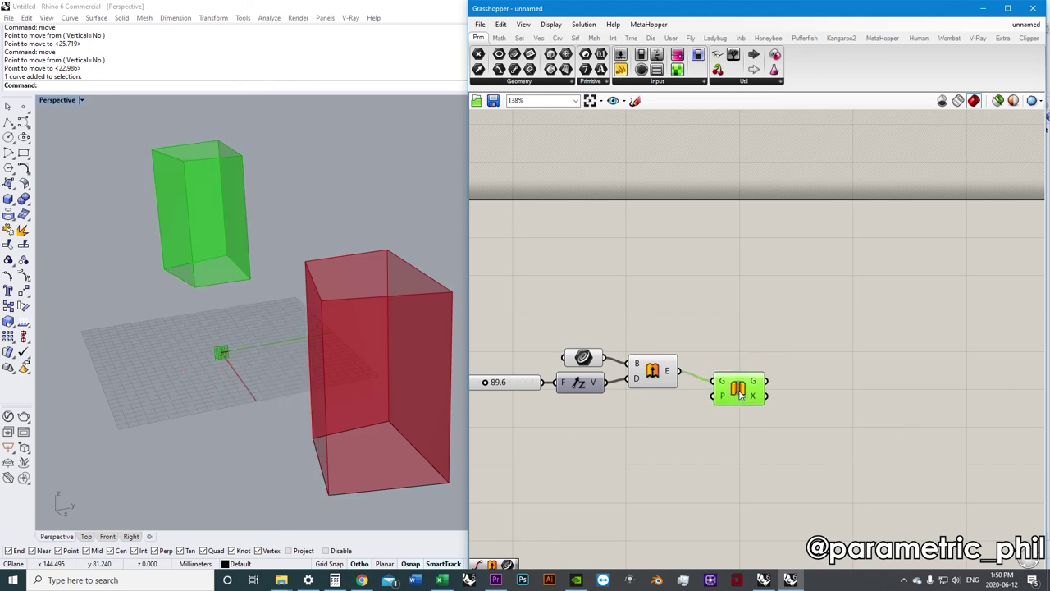
click(671, 421)
right_drag(213, 406, 231, 355)
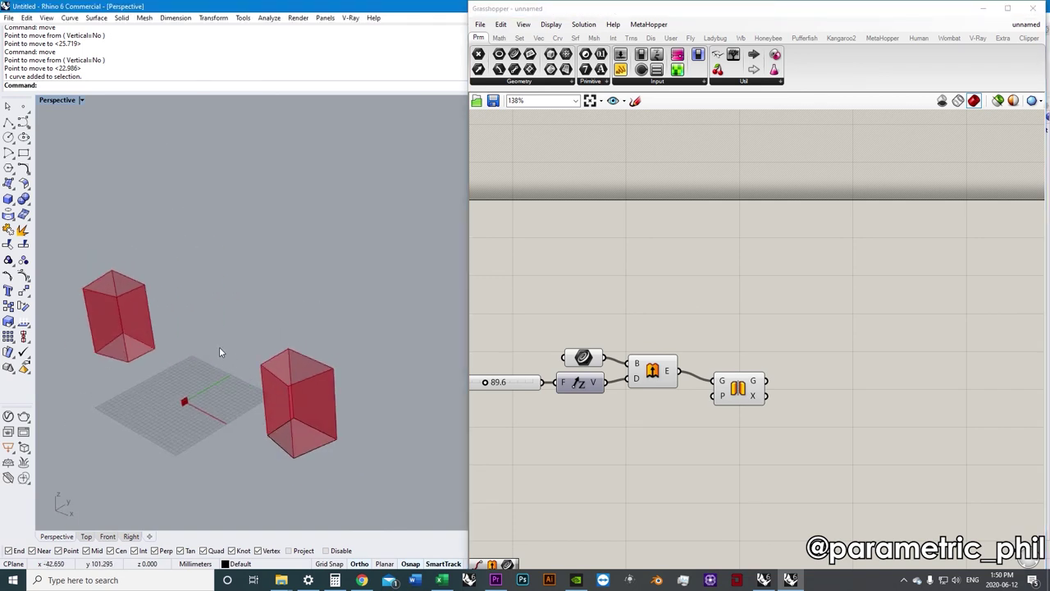
scroll(221, 370, down, 2)
scroll(262, 405, up, 5)
In Rhino, extrude the right box's bottom edge curve into a new box.
click(260, 404)
shift+right_drag(260, 404, 264, 375)
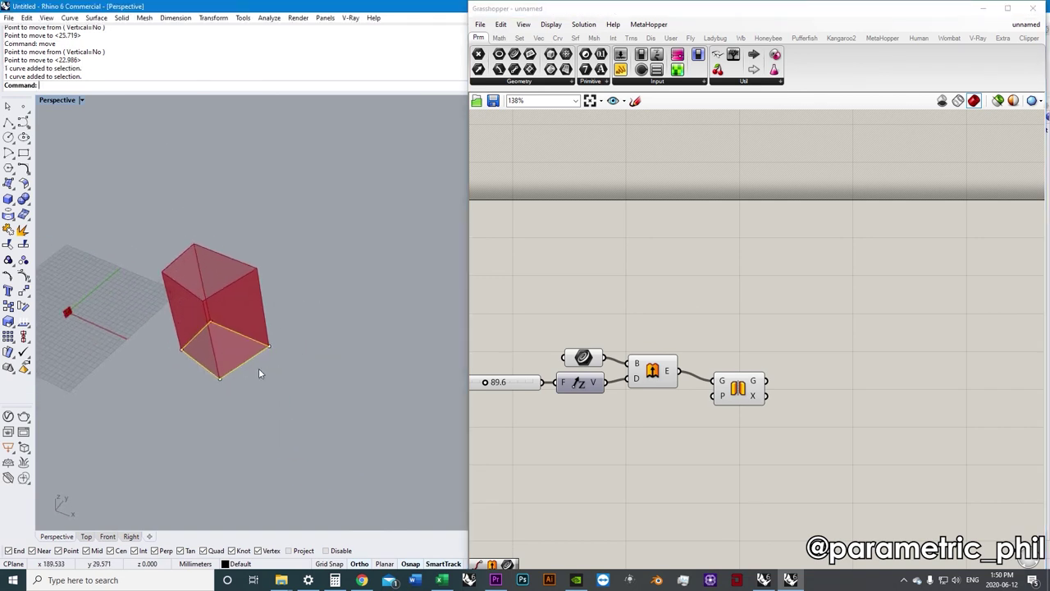
scroll(265, 375, up, 2)
text(extrude)
key(Return)
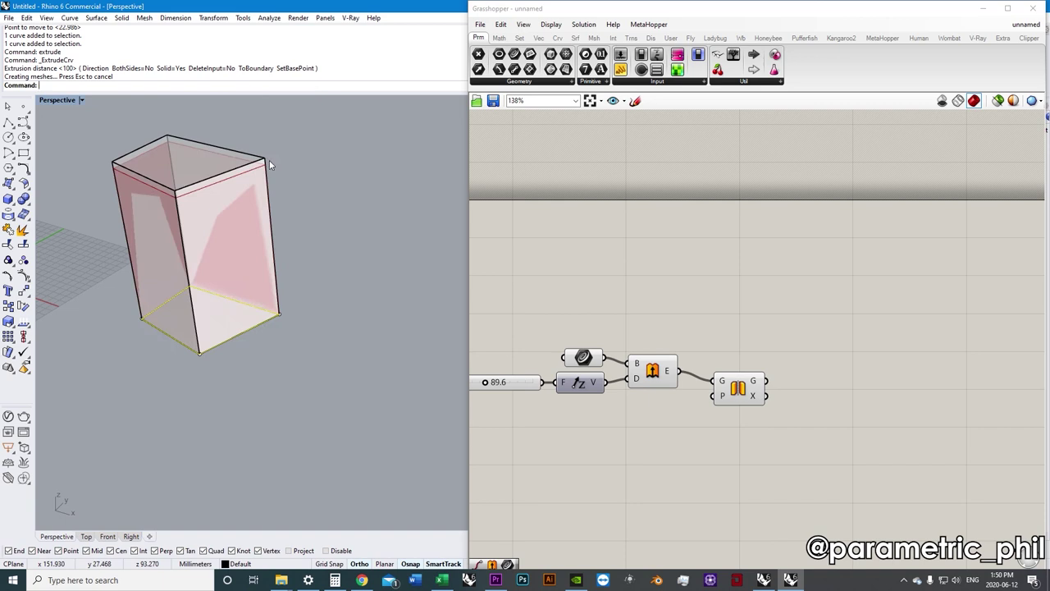
click(273, 227)
right_drag(328, 270, 281, 316)
Mirror the new box in Rhino to compare, then delete both manual boxes.
text(mirror)
key(Return)
scroll(265, 445, down, 3)
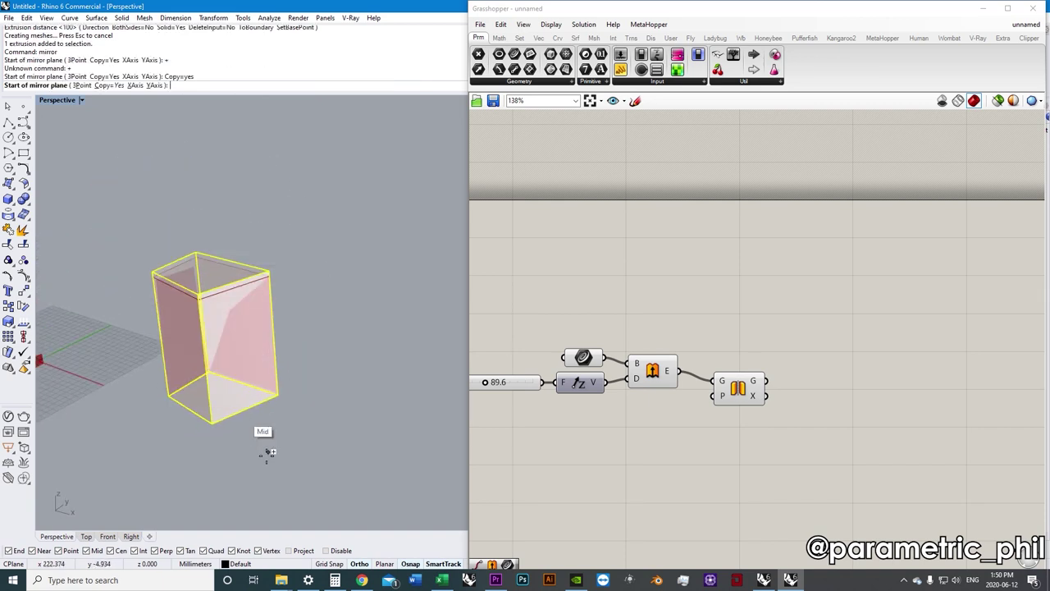
click(237, 460)
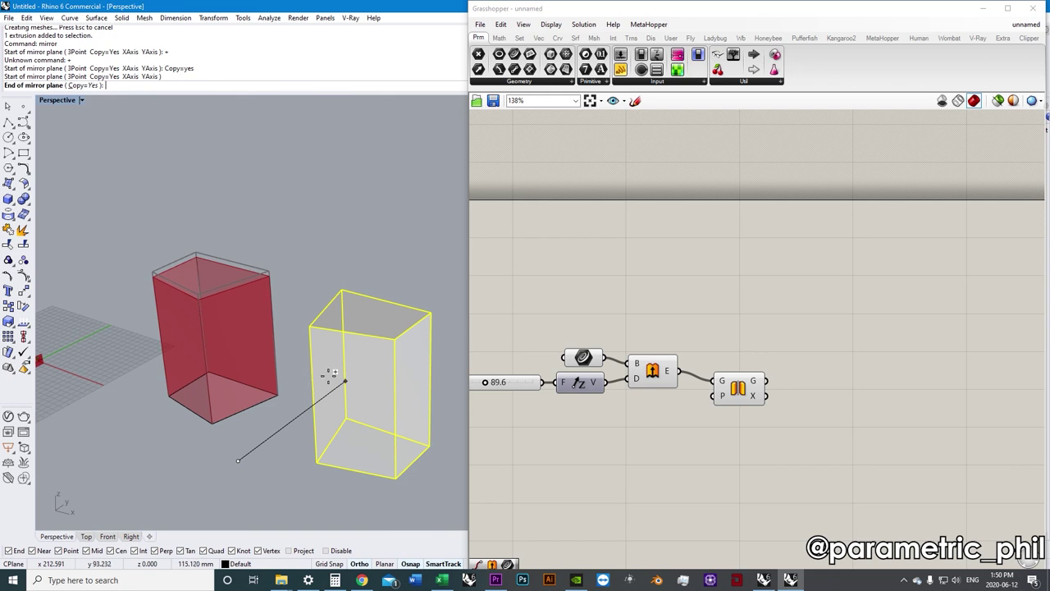
click(331, 374)
right_drag(331, 374, 332, 305)
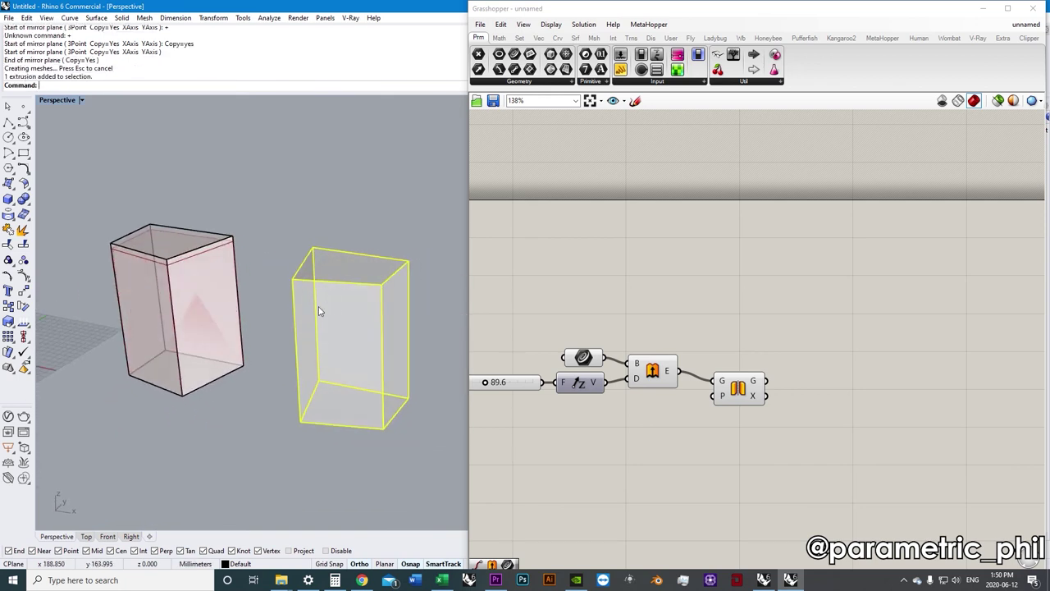
key(Delete)
click(208, 277)
key(Delete)
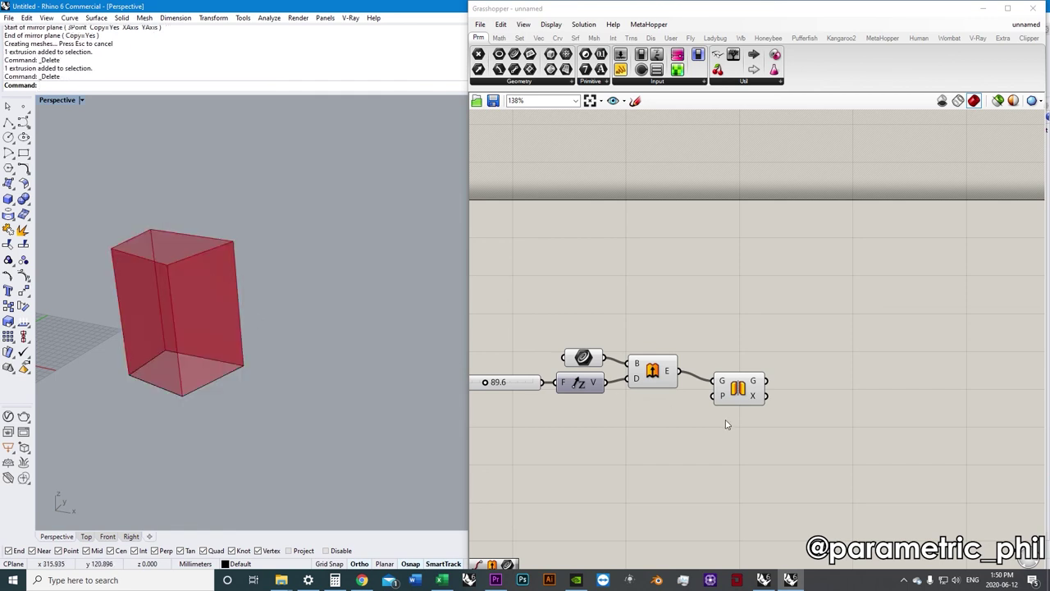
Select the Mirror and Extrude components to compare their box previews in Rhino.
click(742, 400)
click(655, 375)
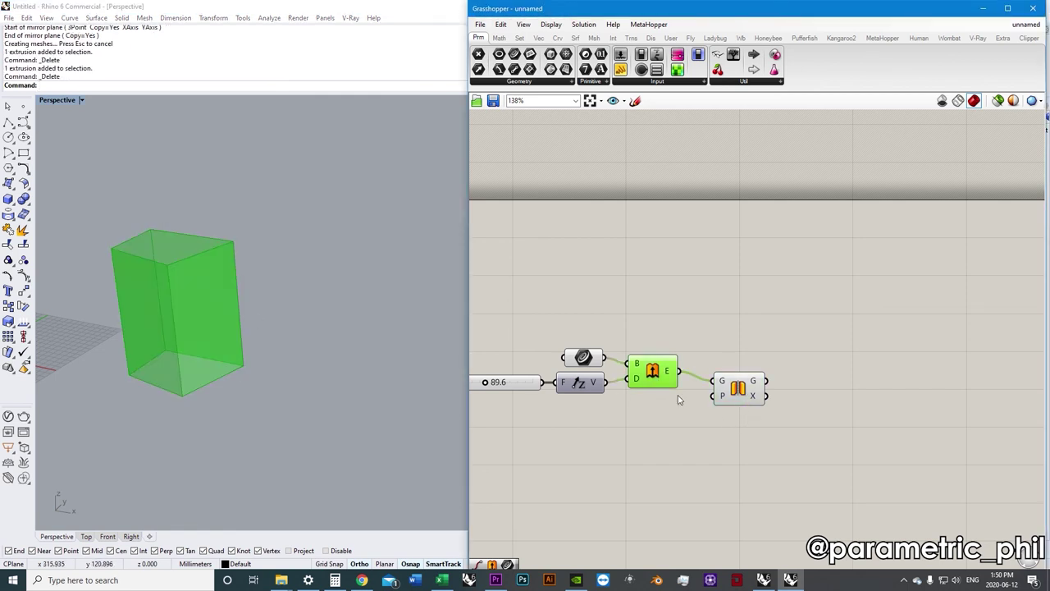
click(734, 402)
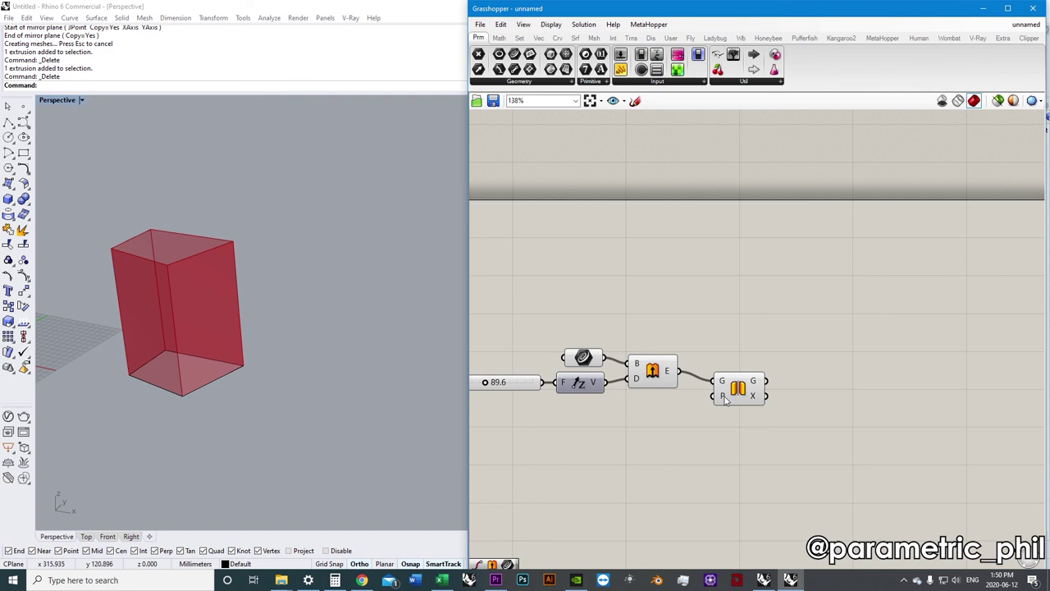
click(737, 396)
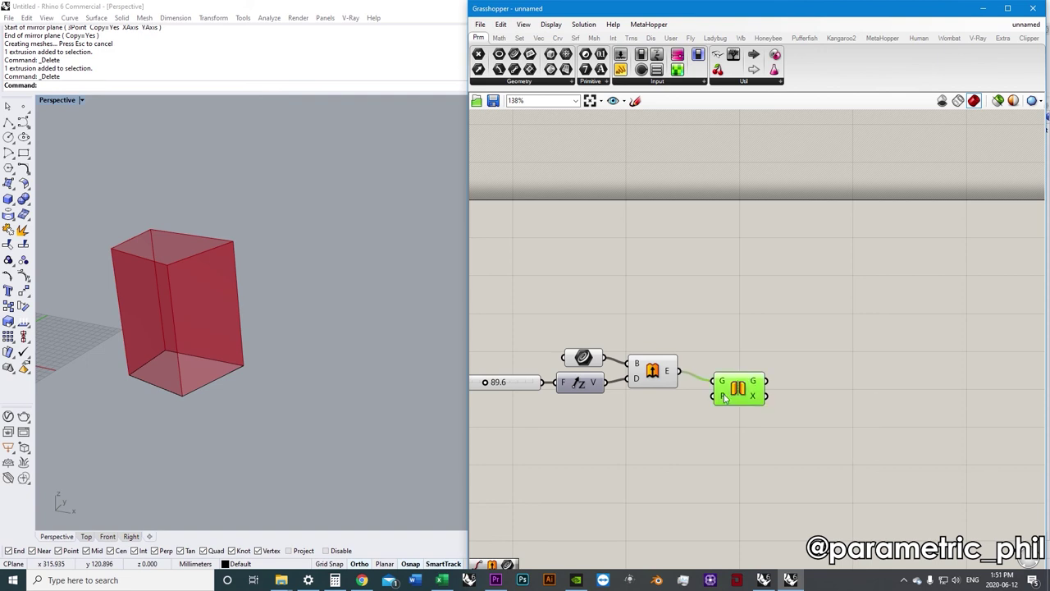
Set the Mirror plane to a horizontal plane by picking its origin, X and Y directions.
right_click(724, 398)
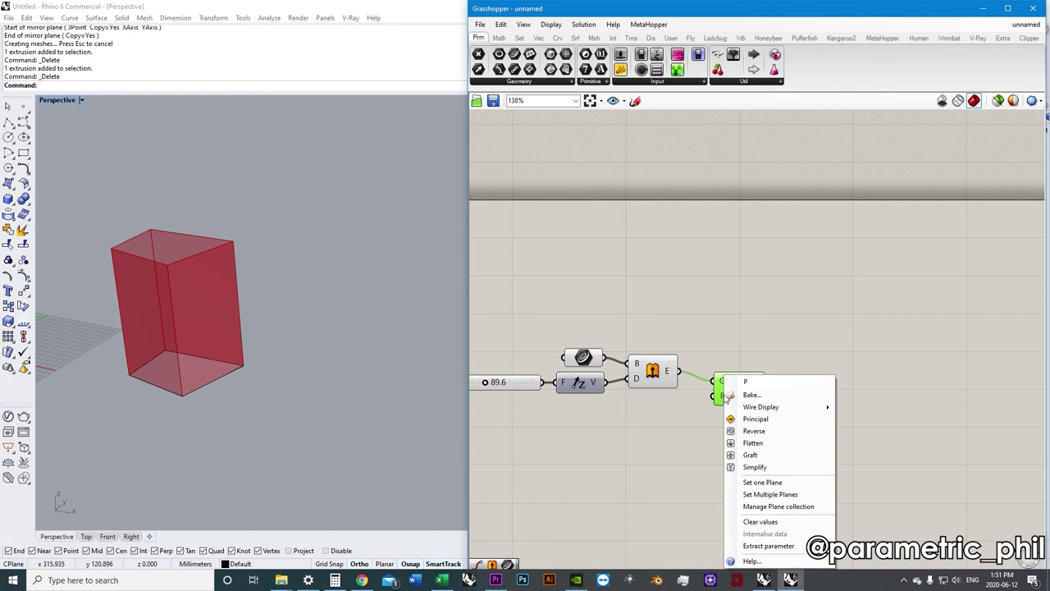
click(758, 482)
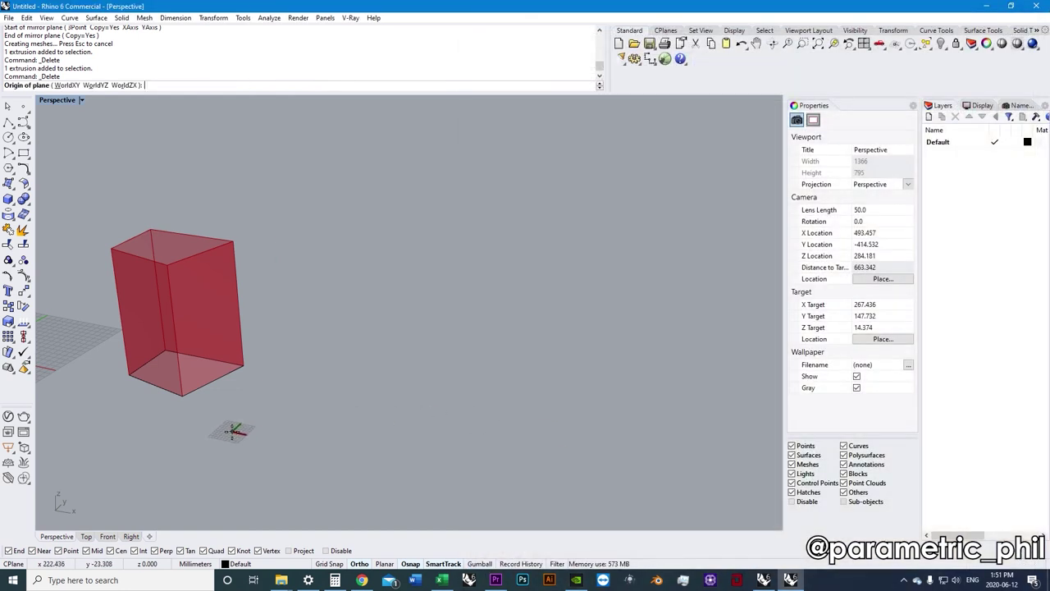
click(233, 430)
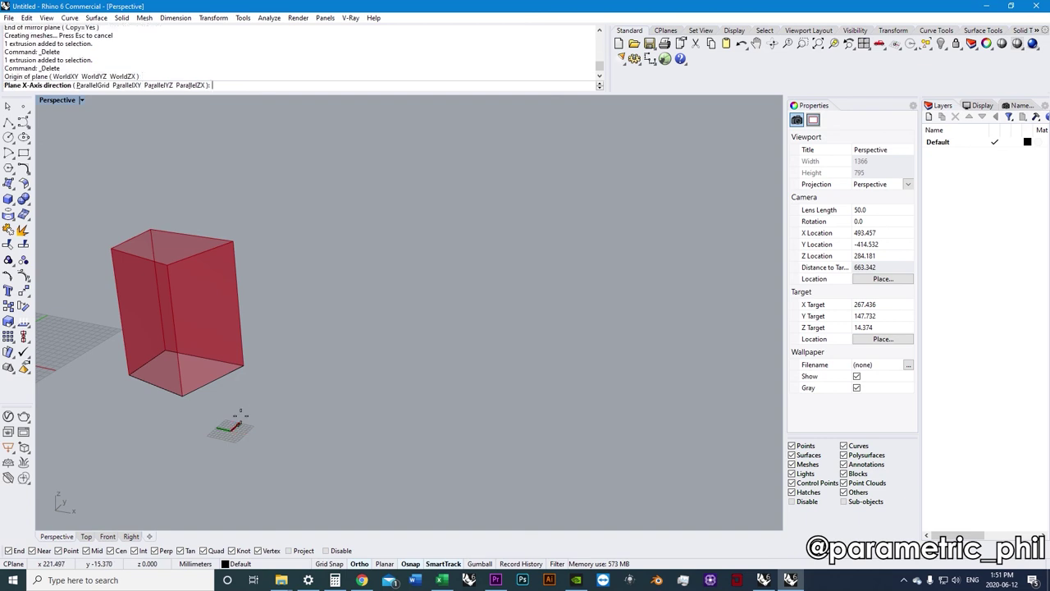
click(284, 435)
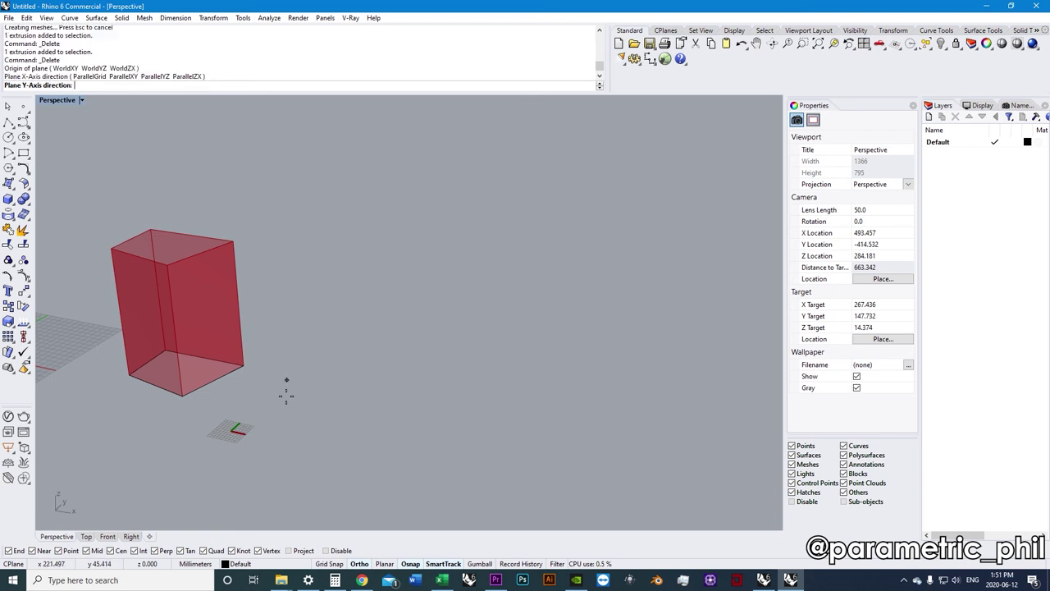
click(279, 350)
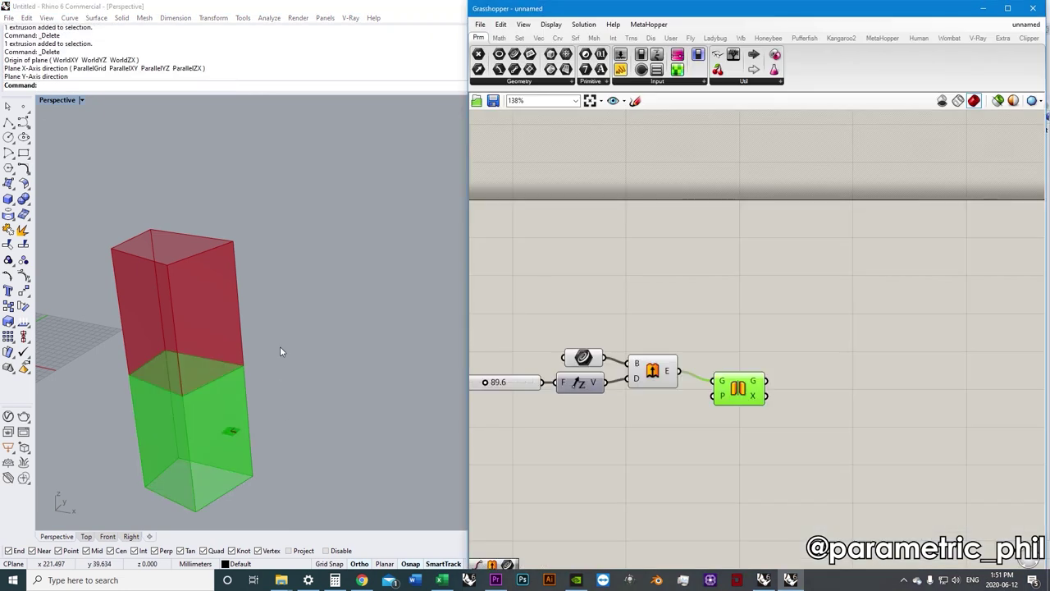
right_drag(279, 351, 244, 397)
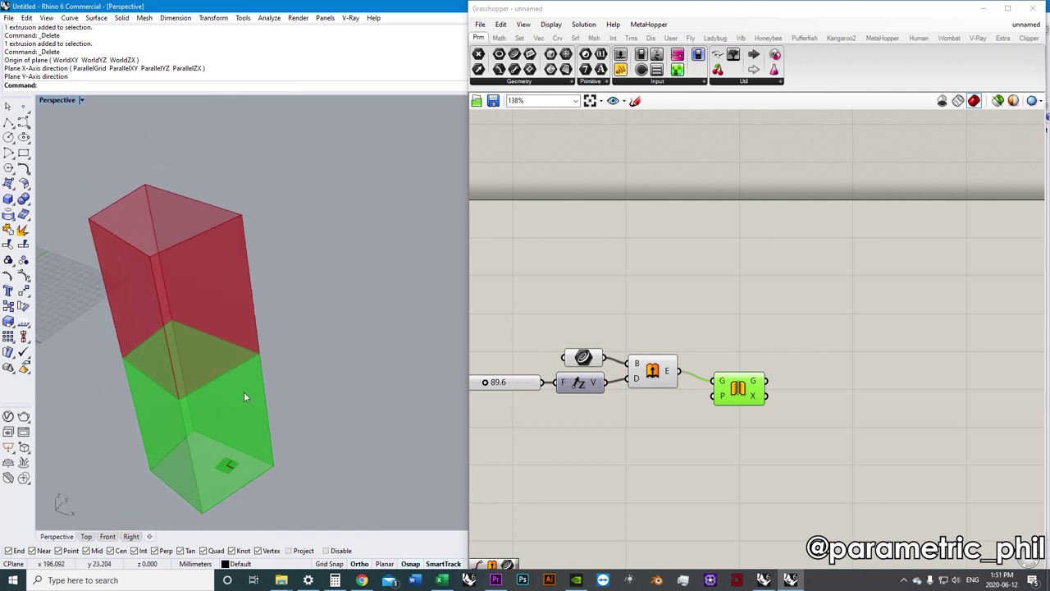
Redefine the mirror plane with a new origin, X and Y directions picked in Rhino.
right_click(725, 399)
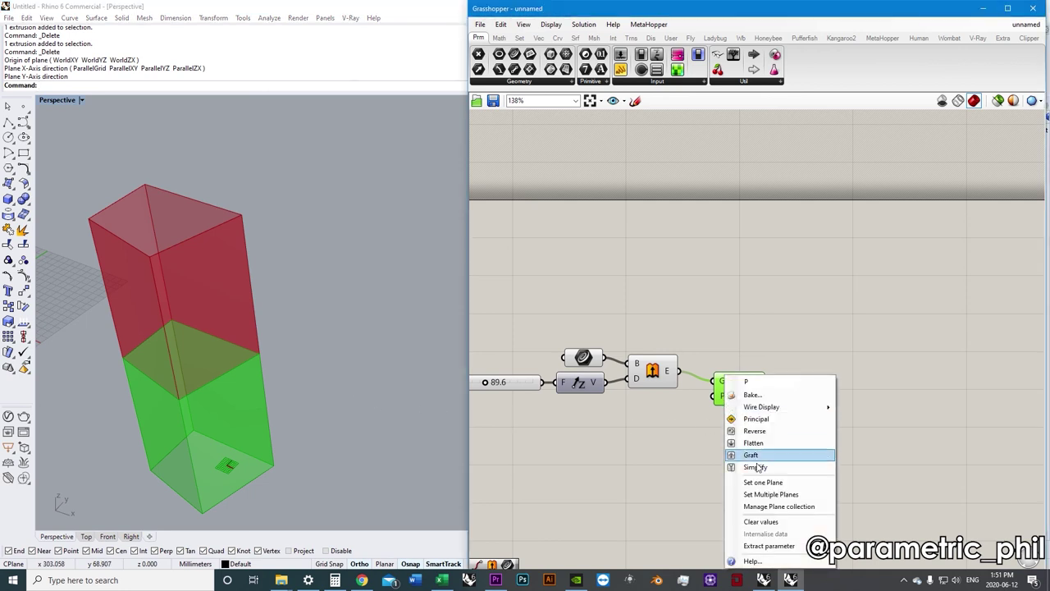
click(750, 481)
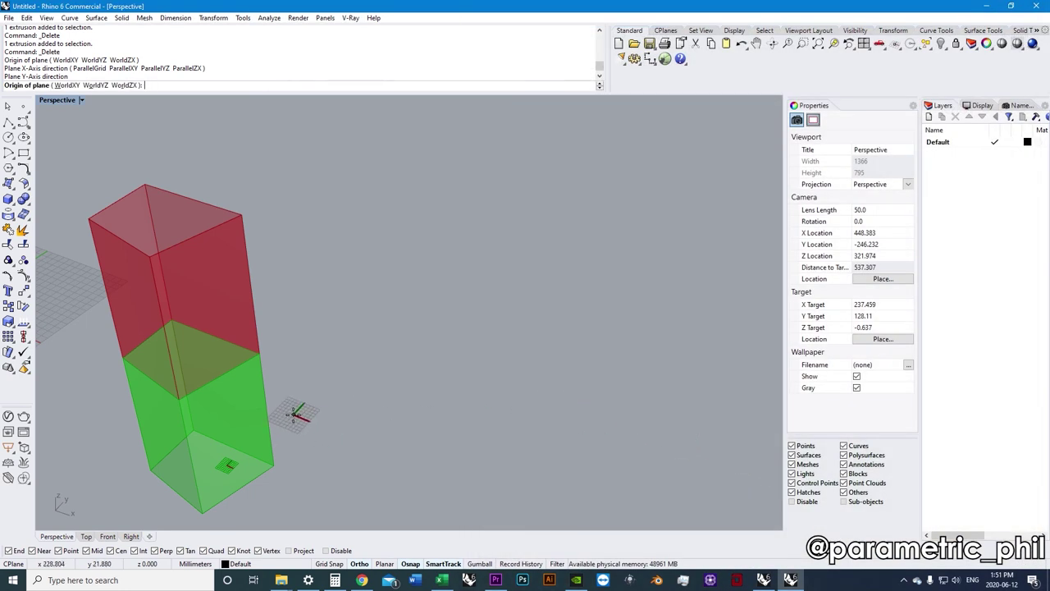
right_drag(298, 417, 311, 399)
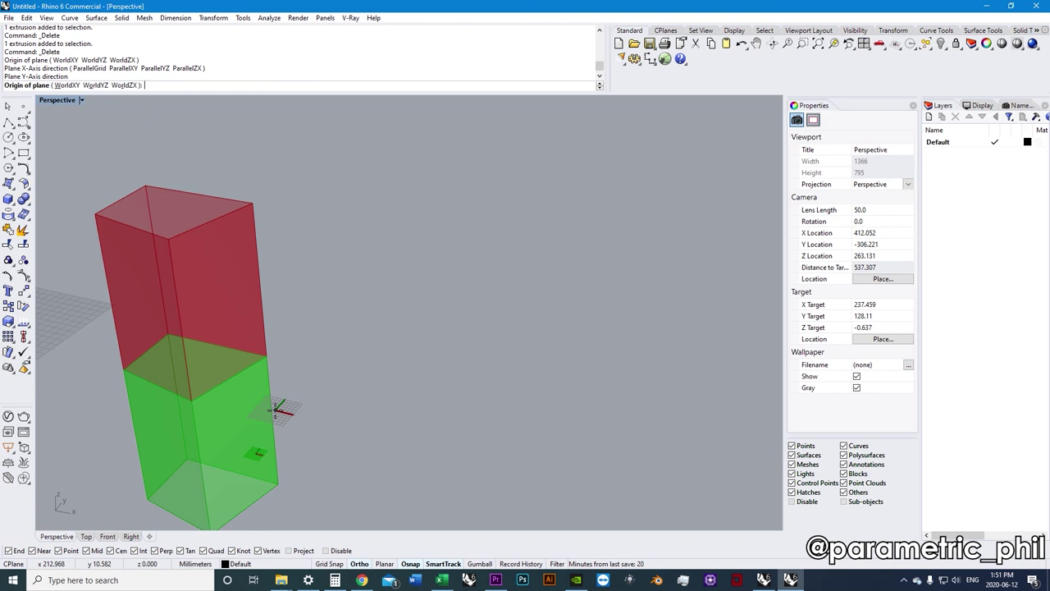
click(277, 407)
right_drag(312, 418, 316, 401)
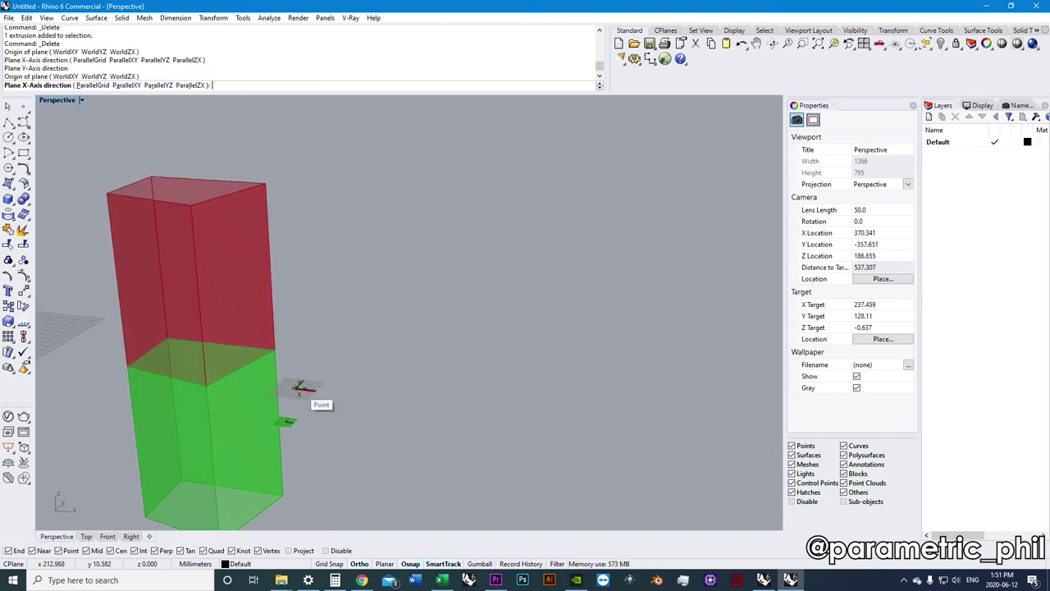
click(298, 306)
click(324, 297)
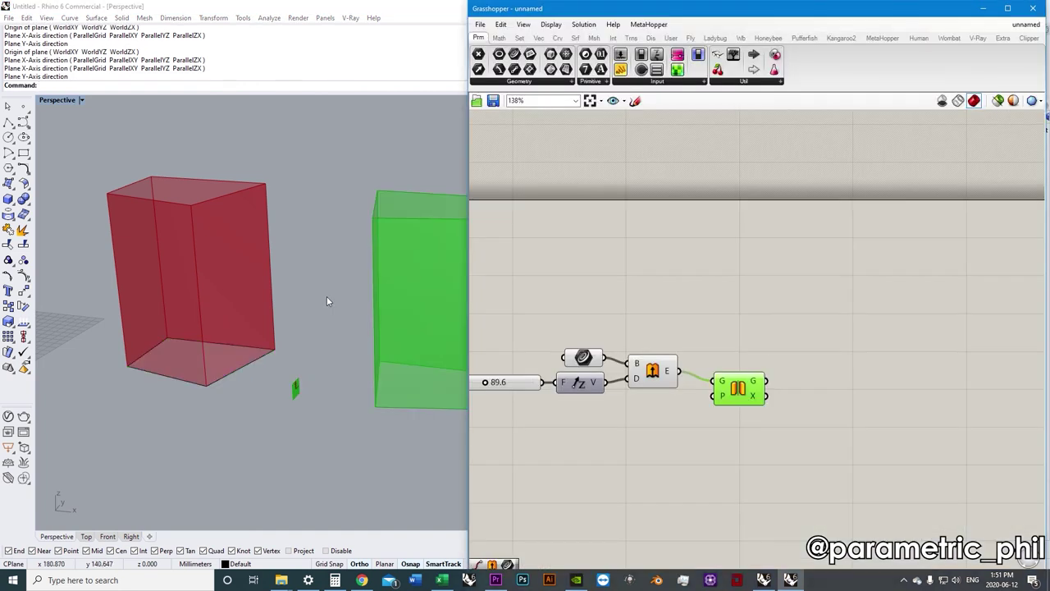
right_drag(319, 343, 303, 385)
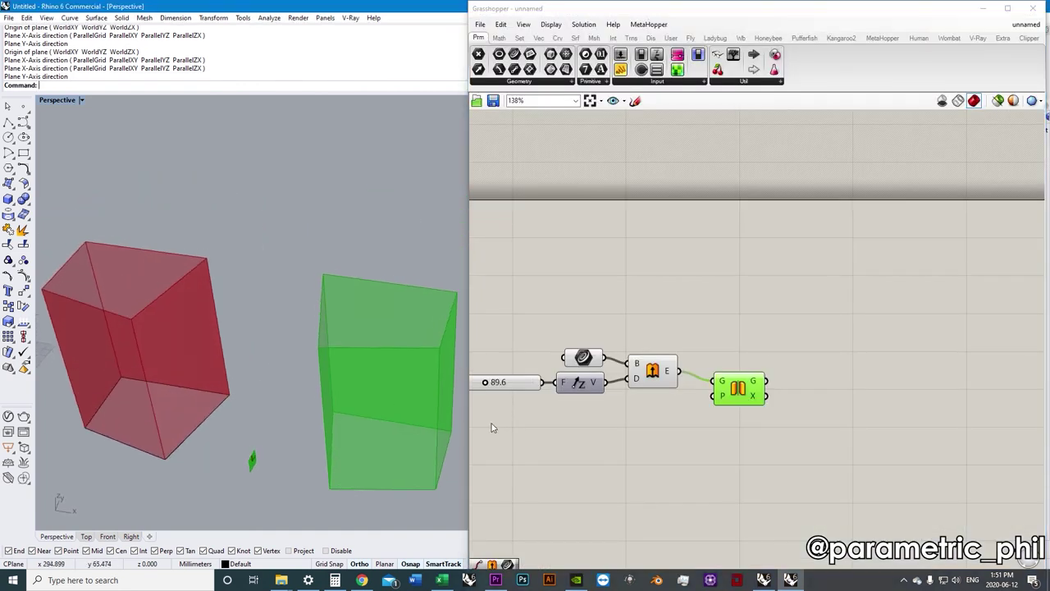
scroll(333, 389, down, 4)
scroll(326, 371, up, 5)
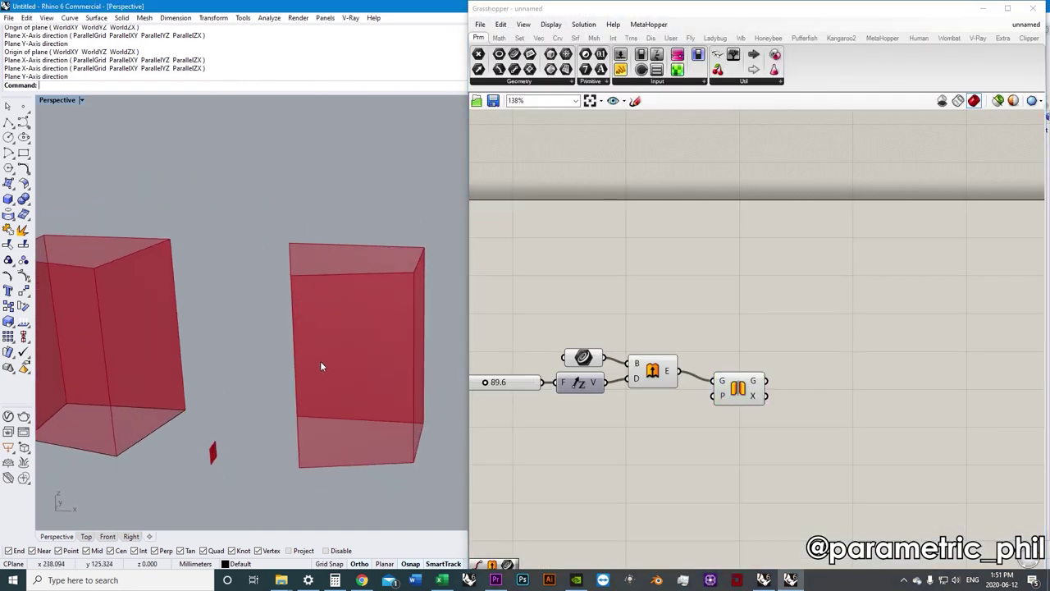
mouse_move(346, 366)
right_down()
mouse_move(340, 380)
mouse_move(344, 370)
right_up()
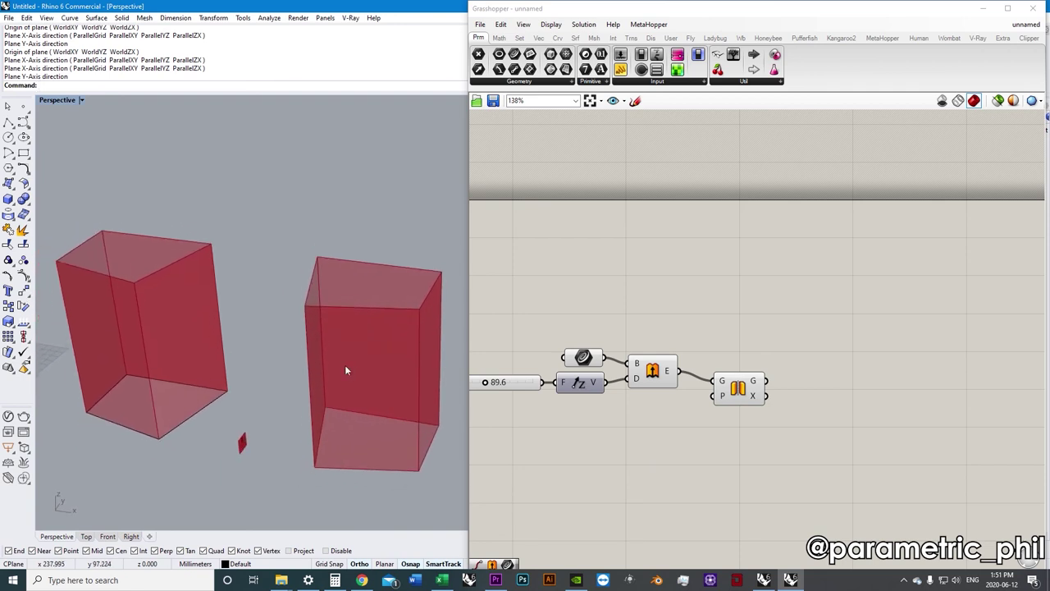
Pick the mirror plane once more from a lower frontal view so the copy stands beside the box.
right_click(724, 397)
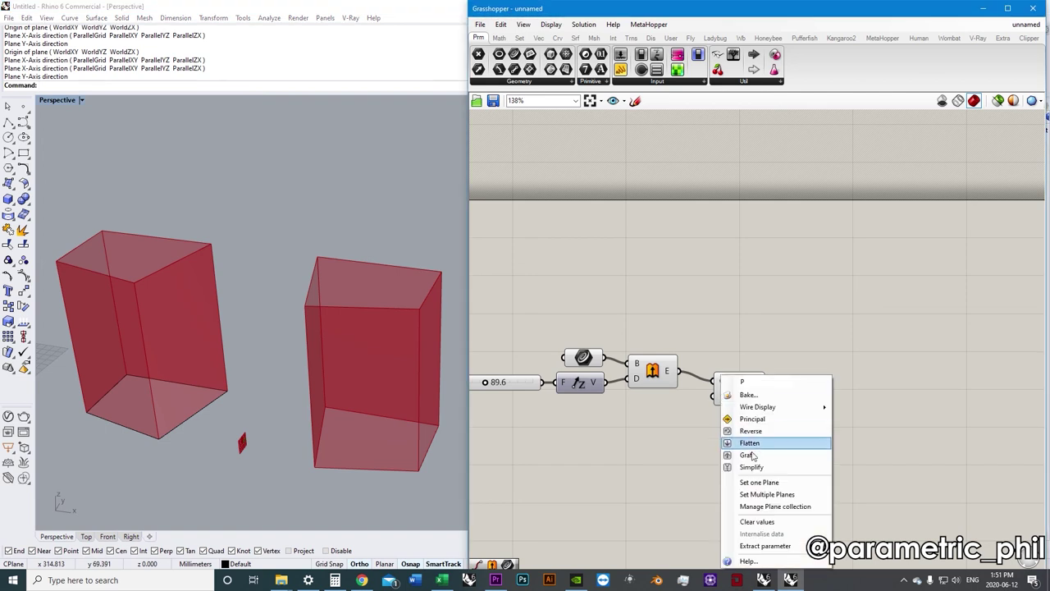
click(759, 482)
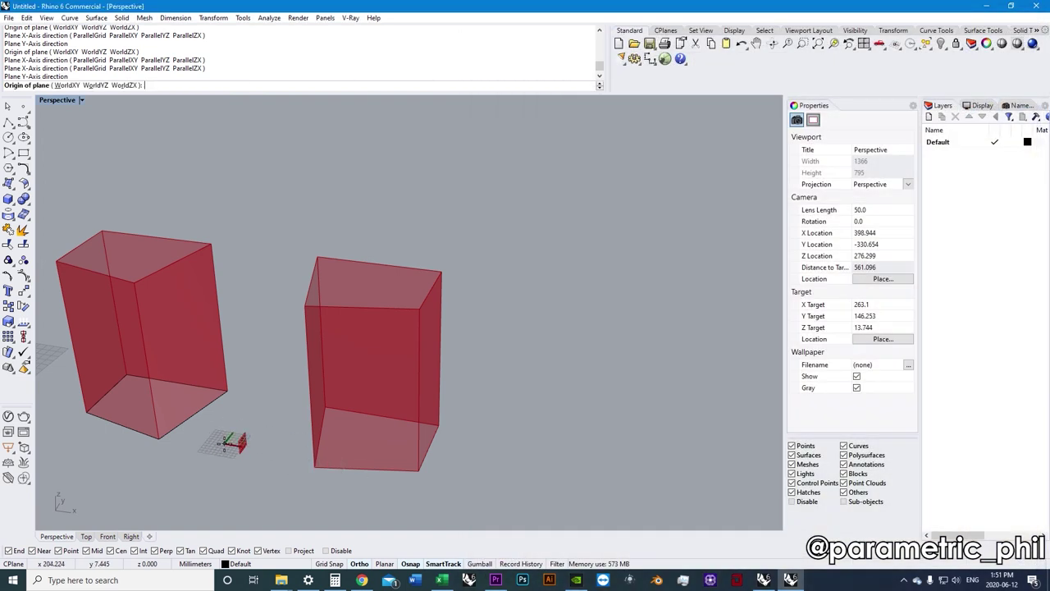
click(229, 445)
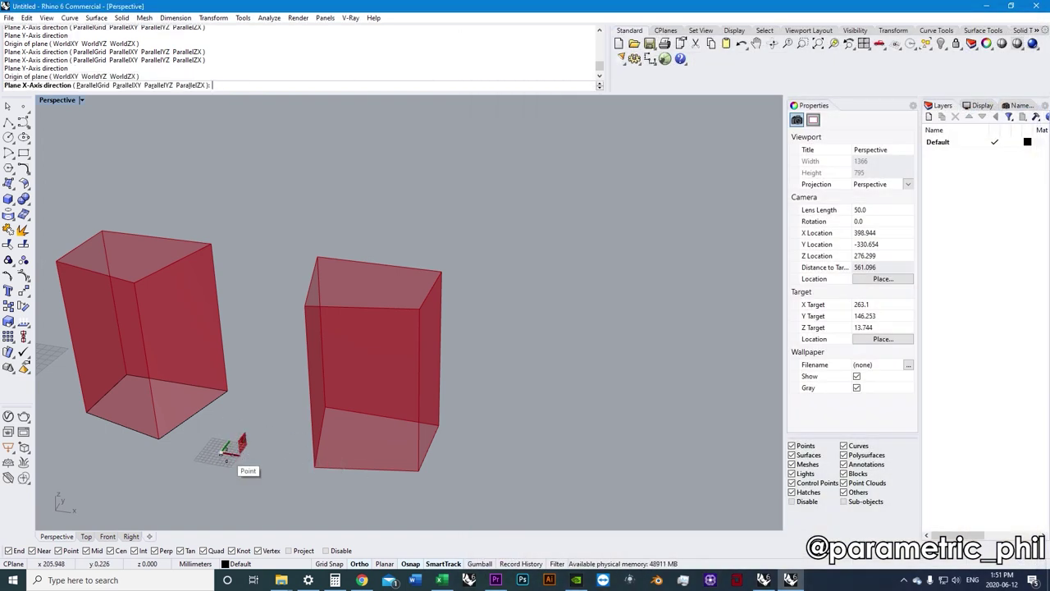
right_drag(228, 447, 271, 363)
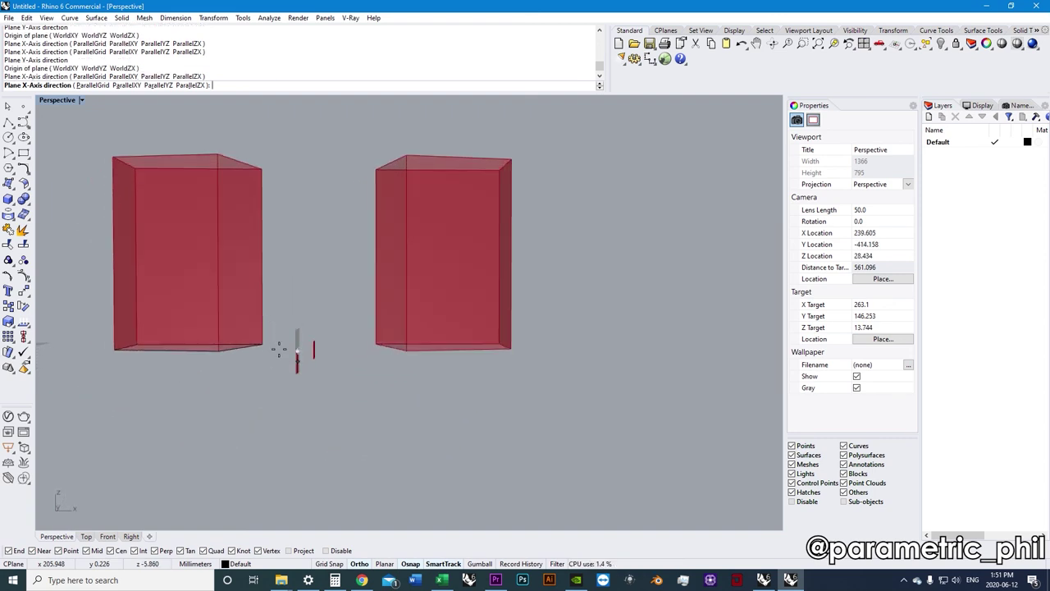
key(Home)
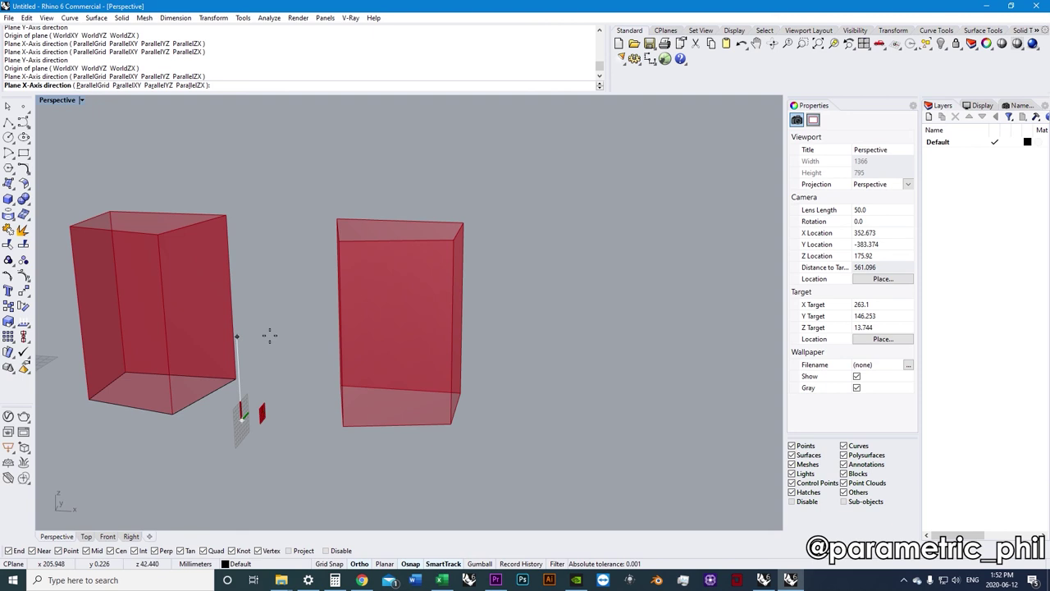
right_drag(263, 354, 282, 333)
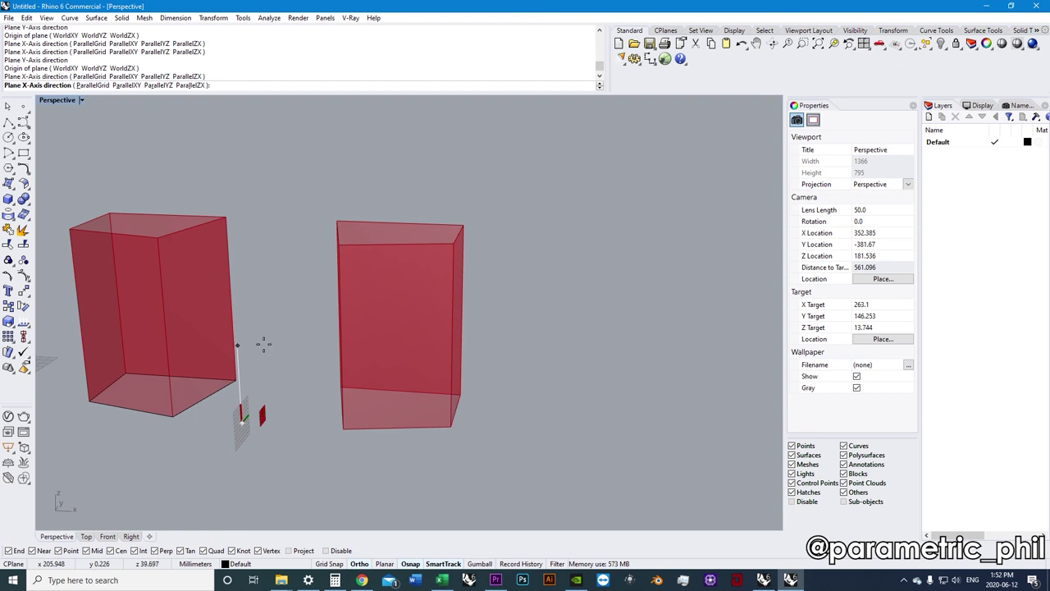
click(263, 344)
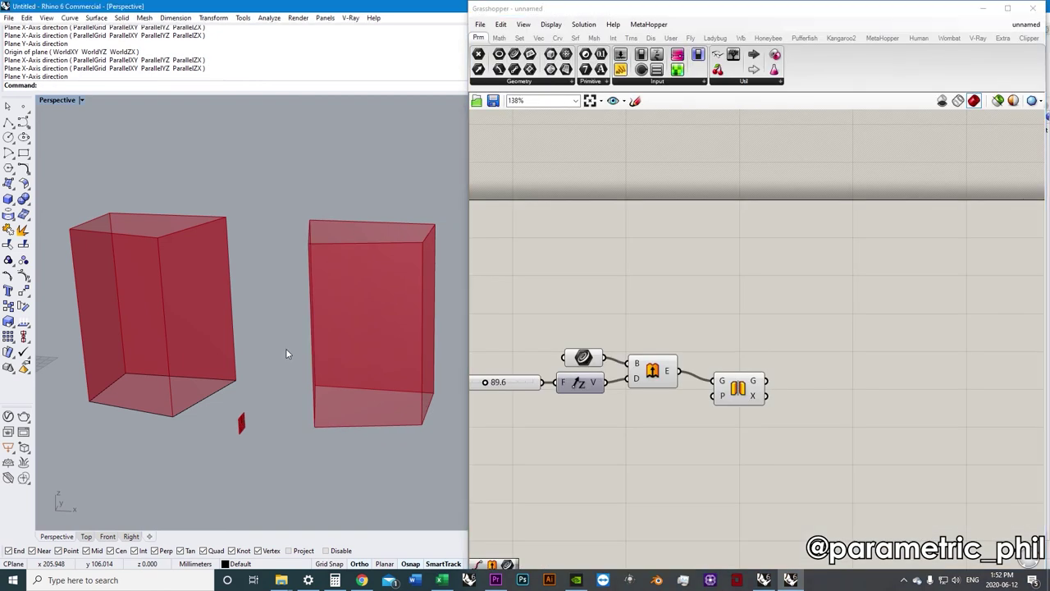
right_drag(285, 348, 257, 352)
Select the left box's base outline curve and recentre the Grasshopper canvas.
click(222, 392)
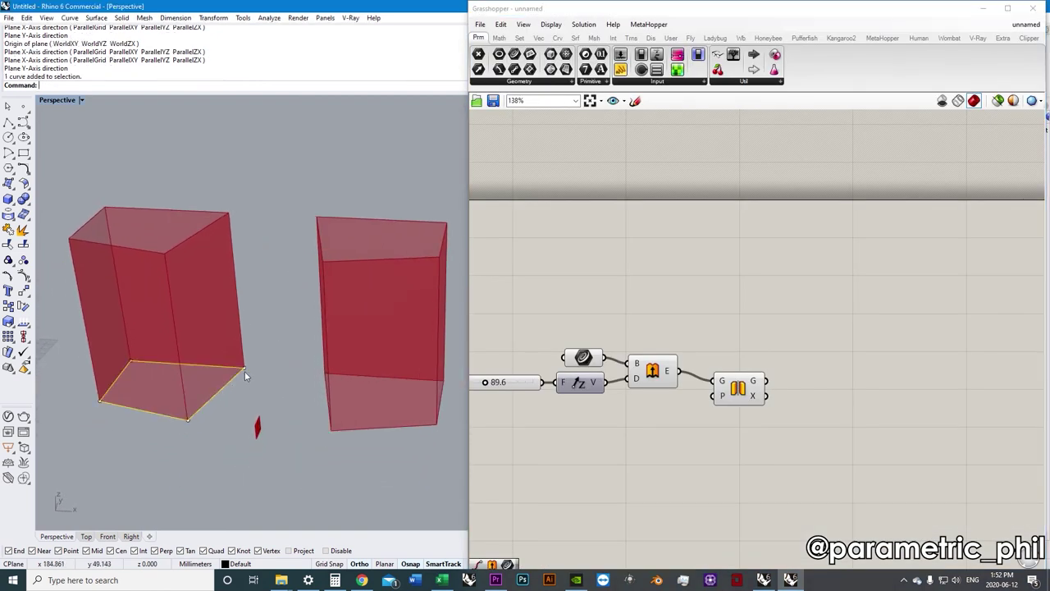
right_drag(278, 401, 289, 403)
scroll(602, 391, up, 2)
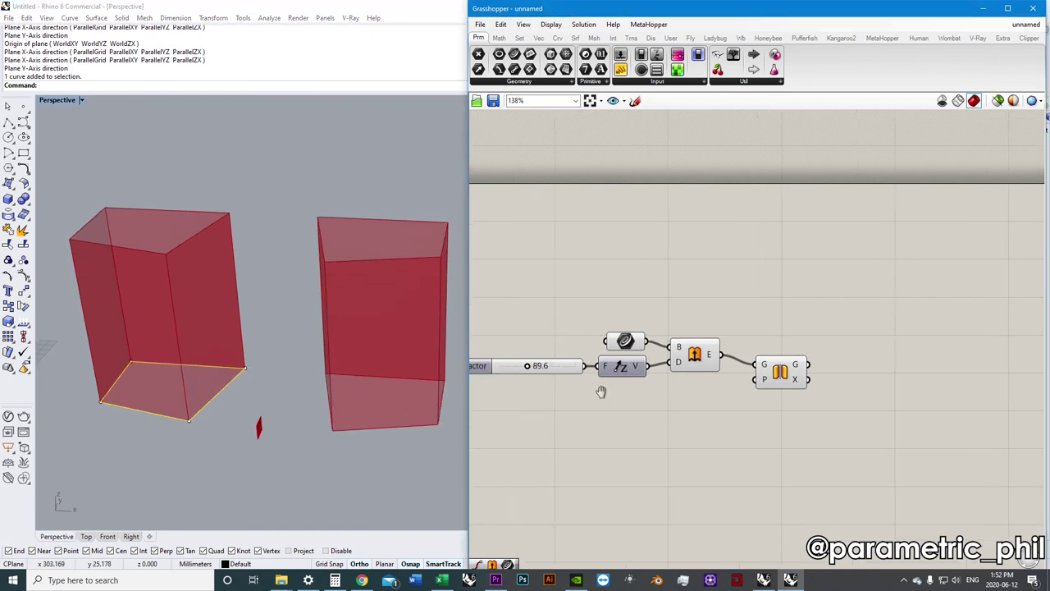
click(759, 370)
right_drag(736, 383, 762, 388)
click(782, 382)
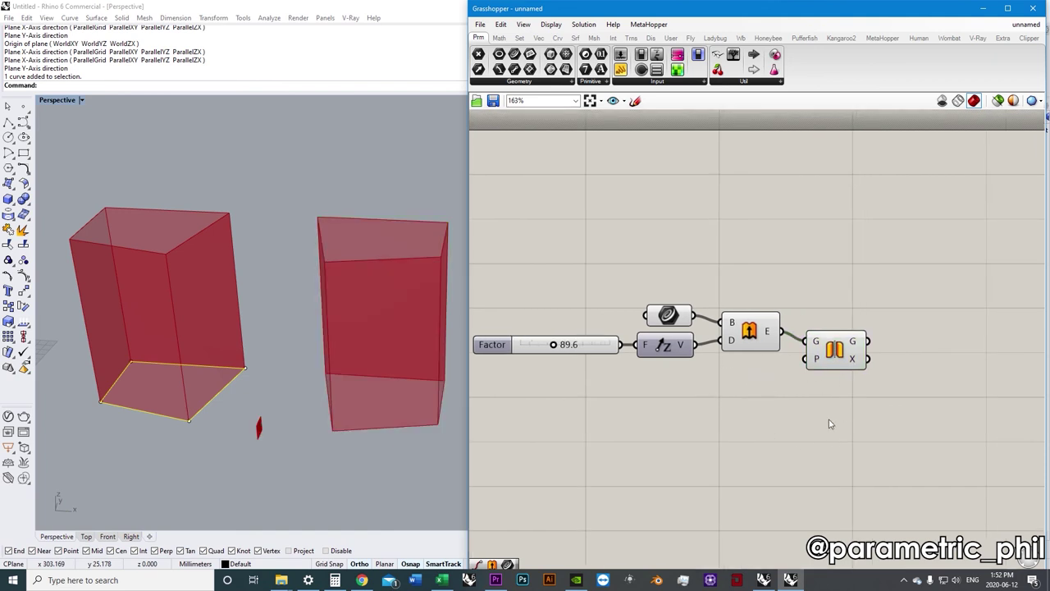
right_drag(687, 403, 708, 391)
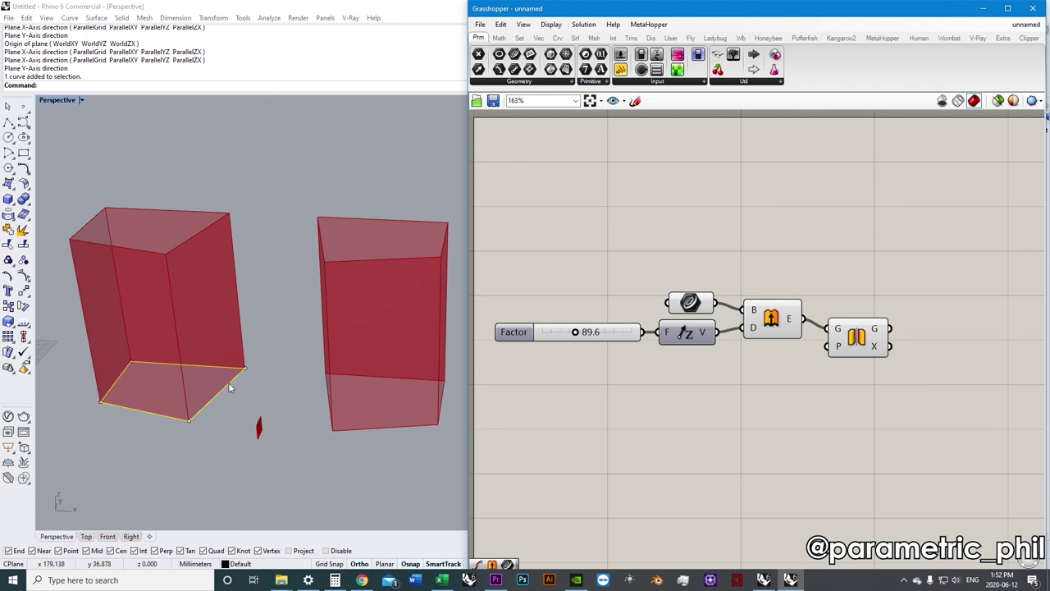
Reshape the base outline by moving its points with the Move command three times.
click(189, 420)
text(move)
key(Return)
click(214, 452)
click(222, 422)
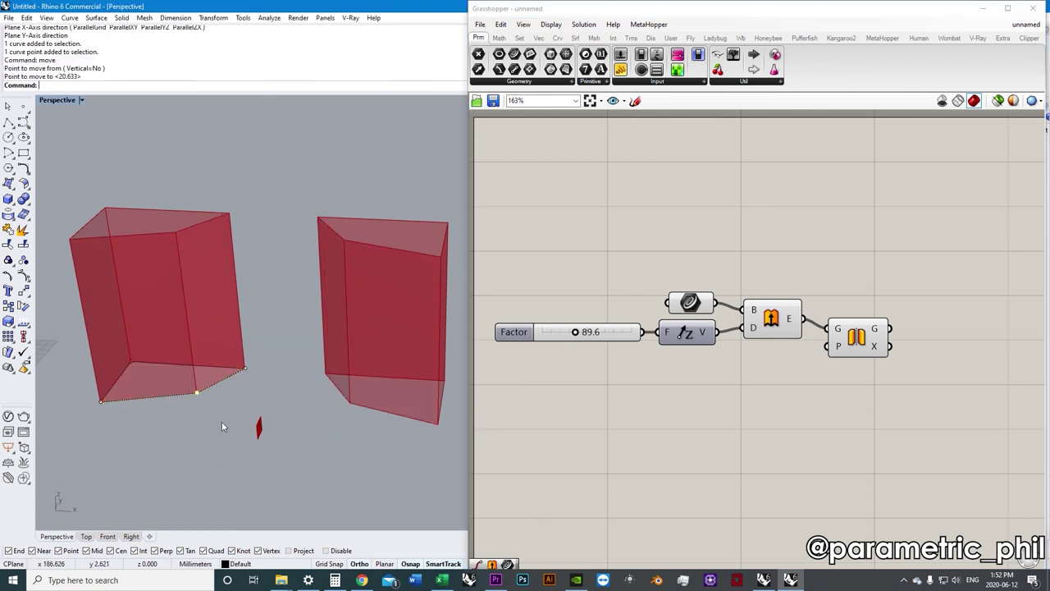
key(Return)
click(175, 418)
click(130, 457)
key(Return)
click(161, 465)
click(232, 441)
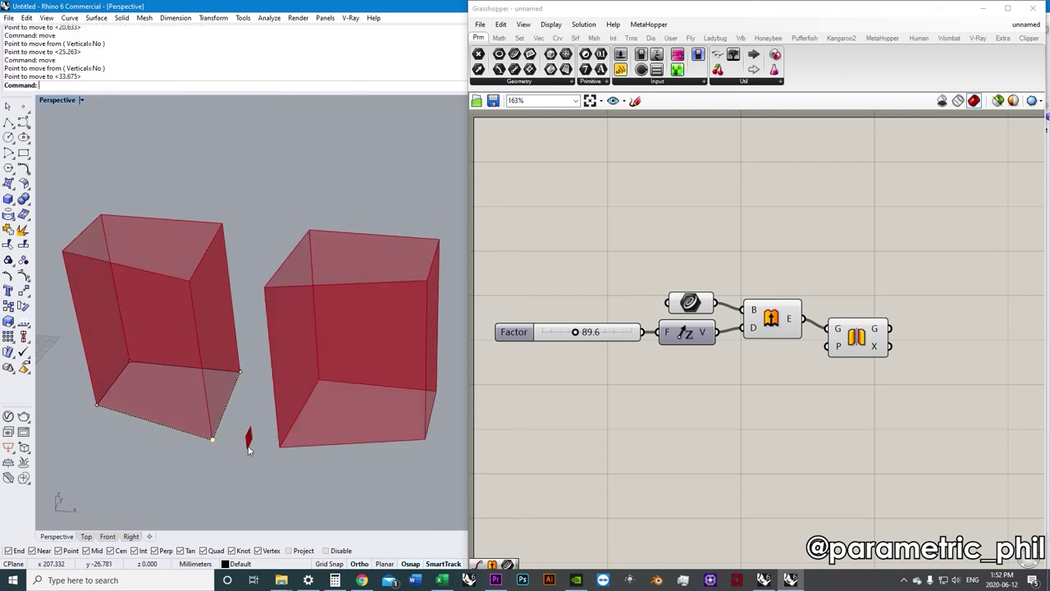
Highlight the curve, extrusion and mirror components to preview each result separately.
click(693, 302)
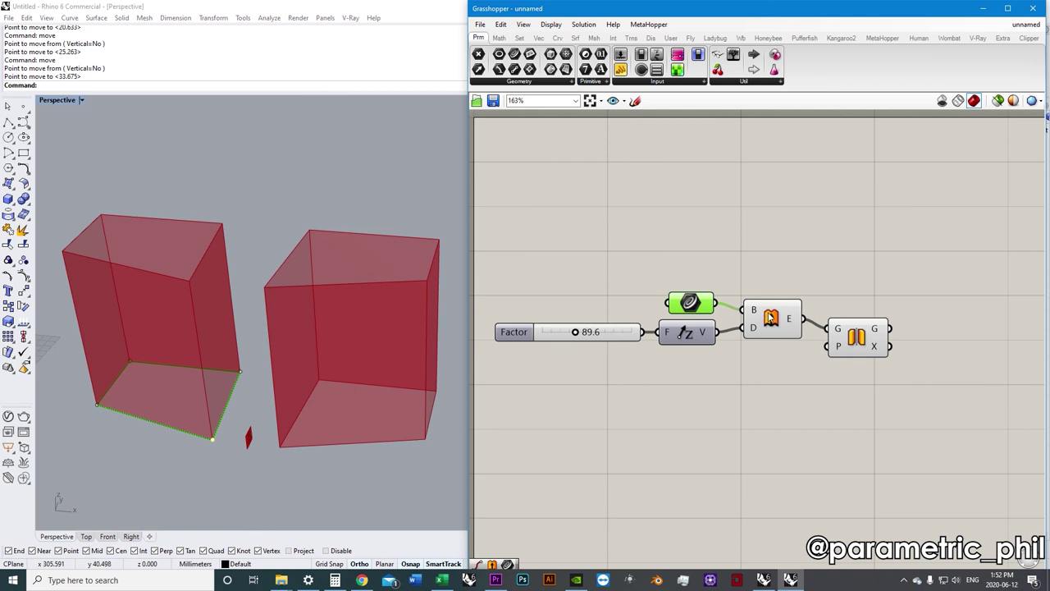
click(769, 319)
click(856, 337)
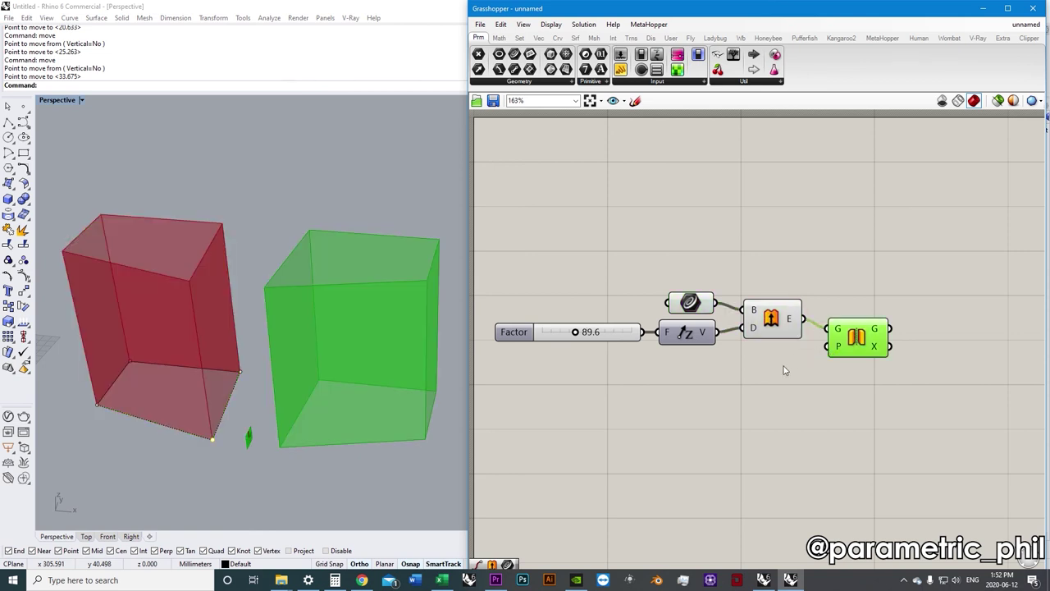
click(795, 359)
Drag the Factor slider to 95.0, making both boxes taller.
mouse_move(575, 332)
mouse_down()
mouse_move(595, 343)
mouse_move(586, 336)
mouse_move(585, 354)
mouse_move(597, 351)
mouse_move(566, 351)
mouse_move(576, 351)
mouse_up()
right_drag(409, 373, 272, 395)
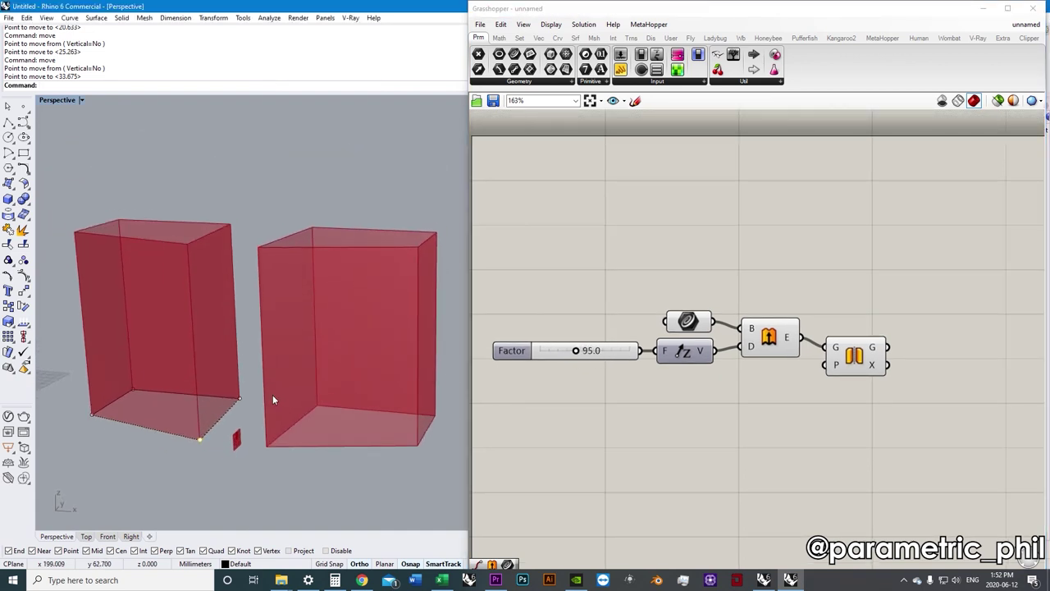
right_drag(272, 394, 241, 468)
right_drag(653, 445, 759, 392)
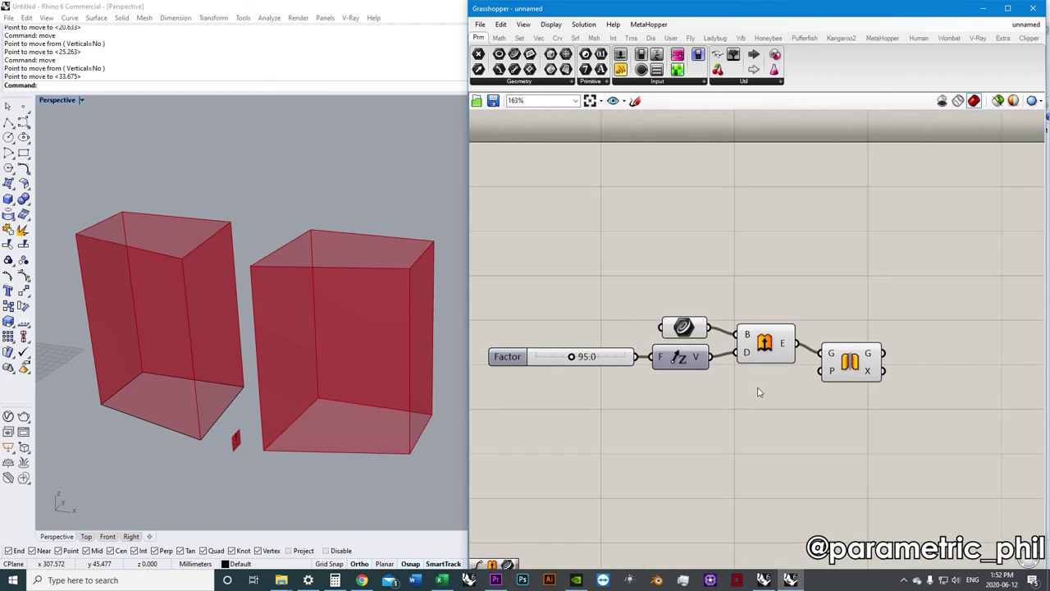
mouse_move(748, 337)
right_drag(736, 309, 764, 278)
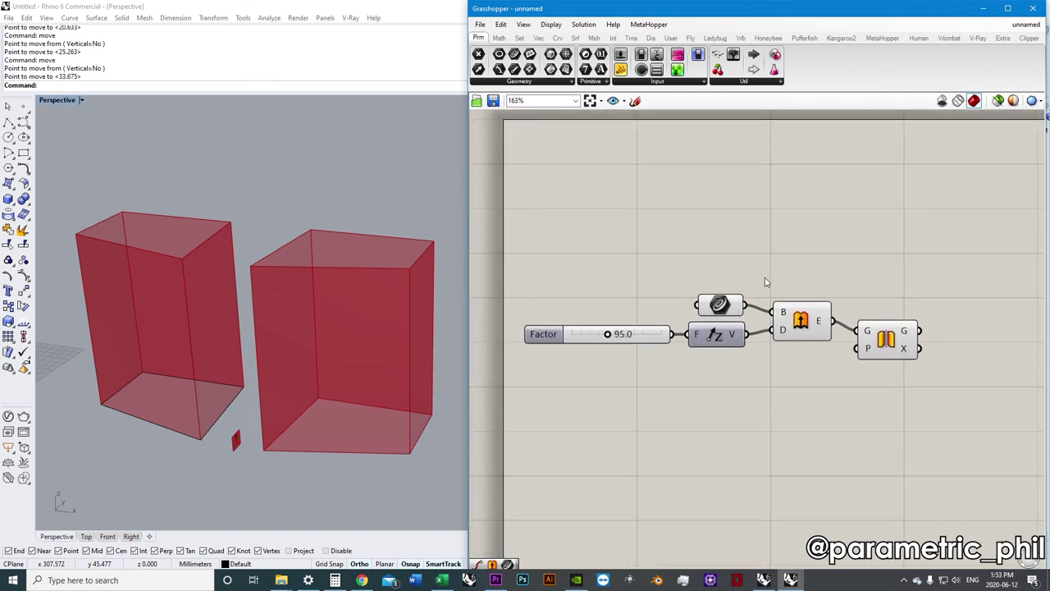
Add a Panel holding 95 and wire it into Unit Z's F input.
double_click(601, 382)
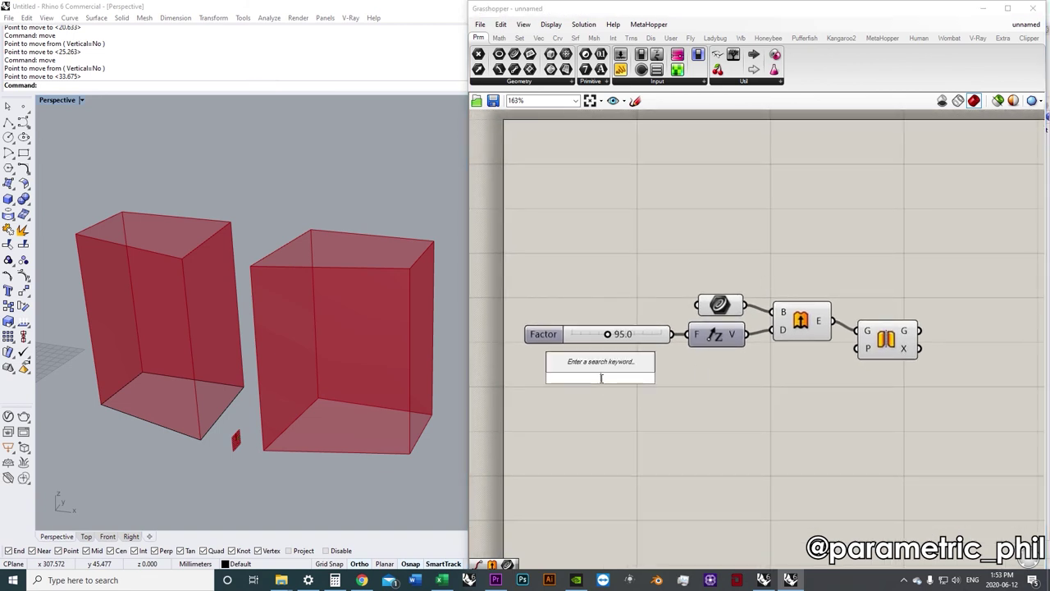
text(panel)
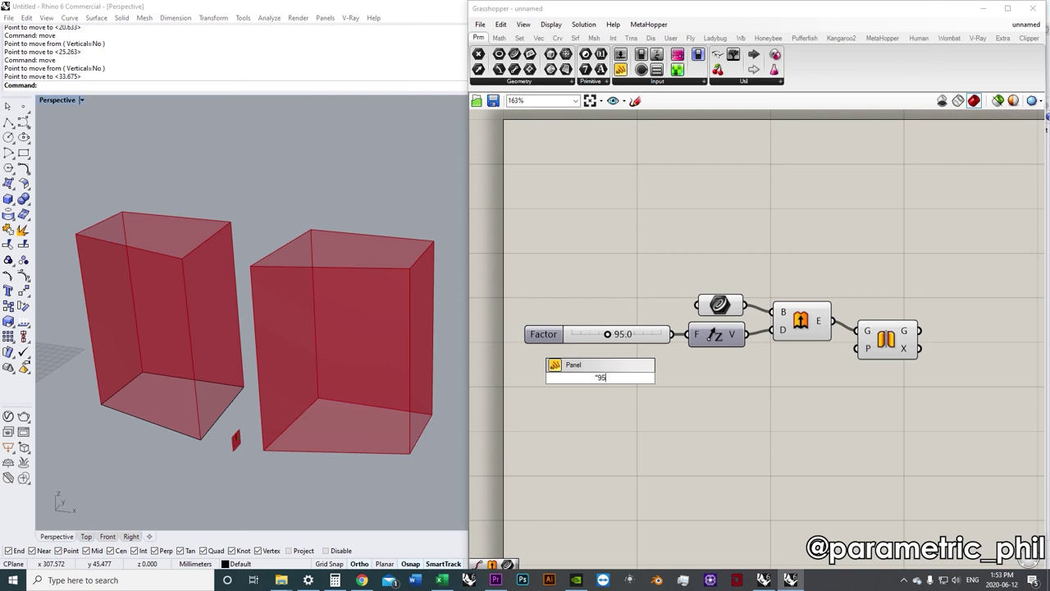
key(Return)
drag(620, 377, 690, 335)
drag(543, 334, 543, 301)
click(624, 404)
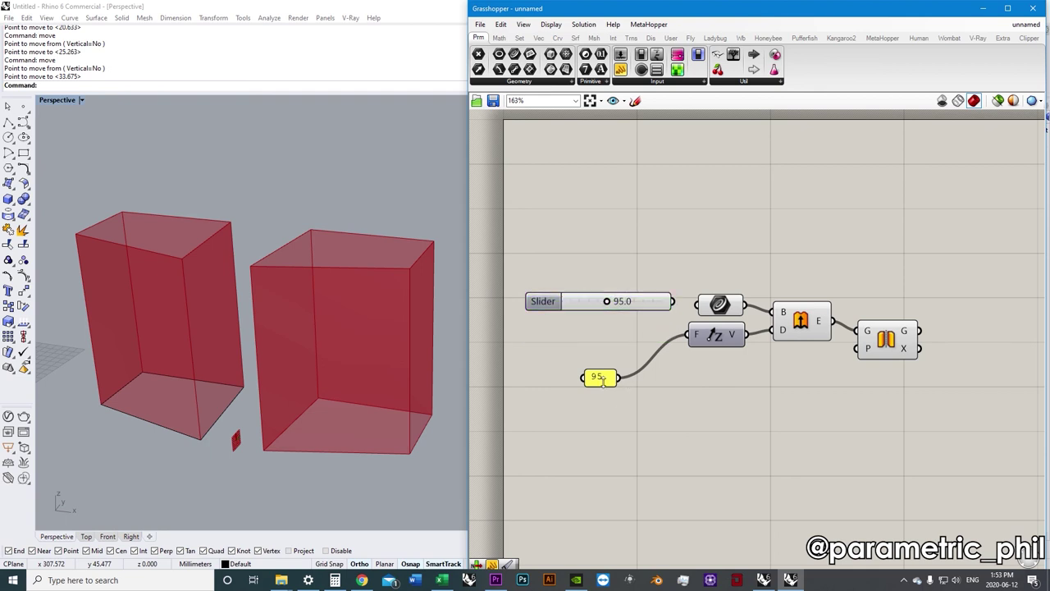
drag(599, 380, 603, 352)
right_drag(598, 382, 614, 367)
Add a Number parameter set to 95 and connect it to the F input.
double_click(615, 376)
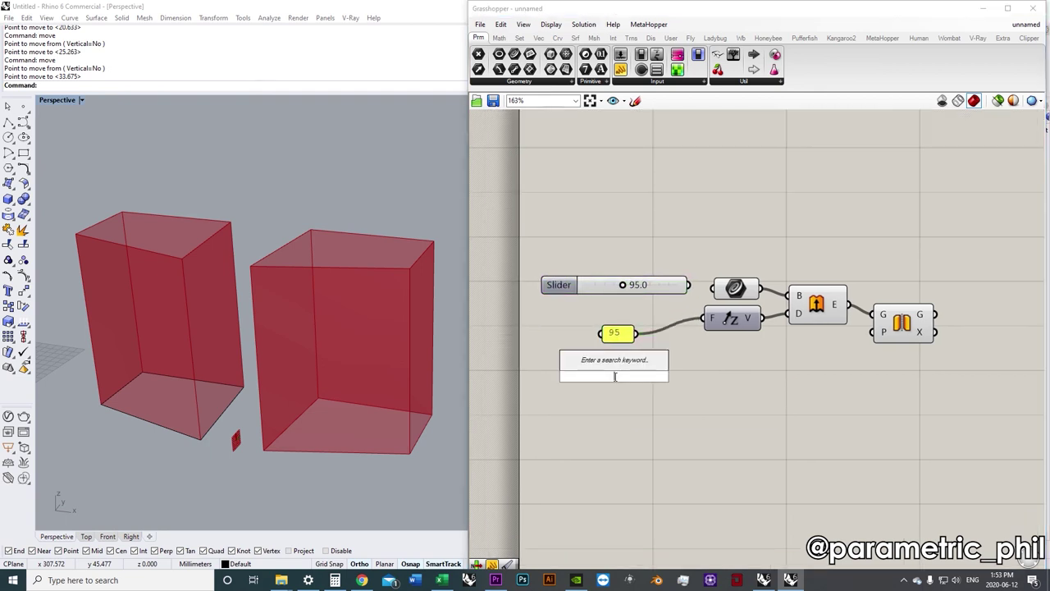
text(num)
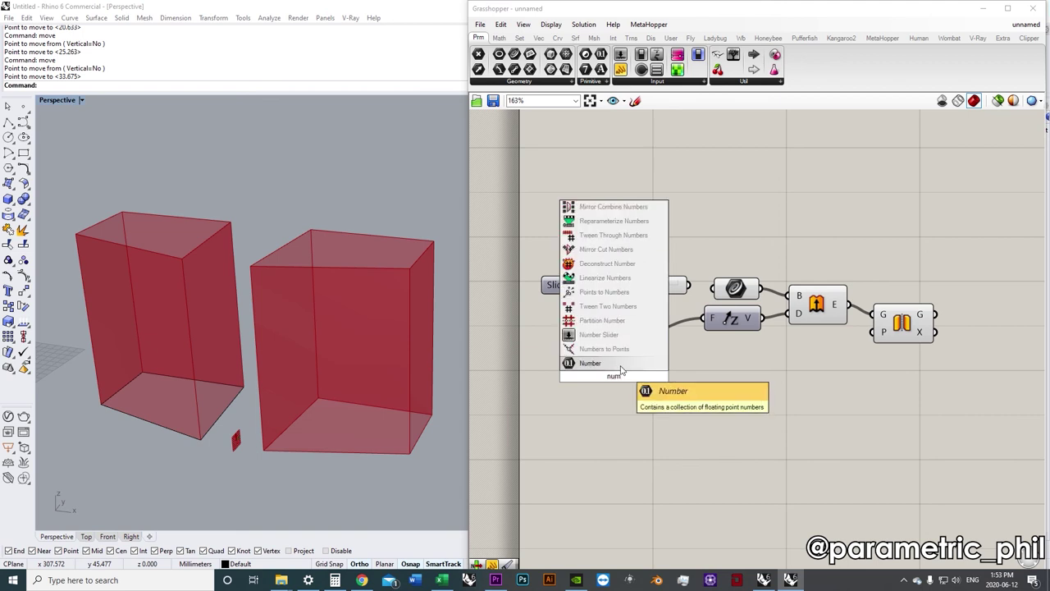
click(591, 363)
scroll(607, 377, up, 1)
right_click(616, 381)
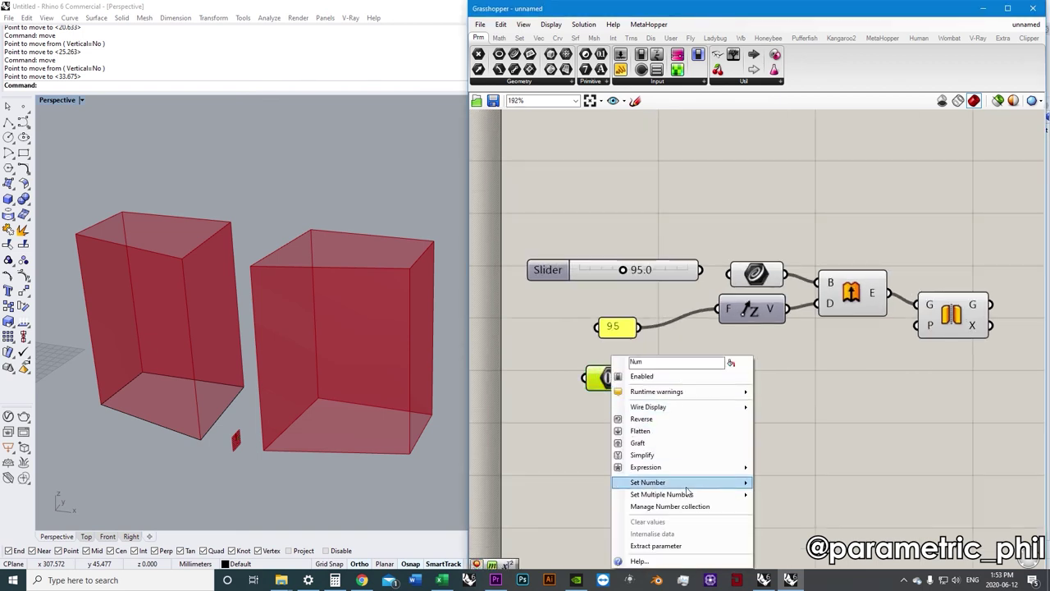
mouse_move(687, 484)
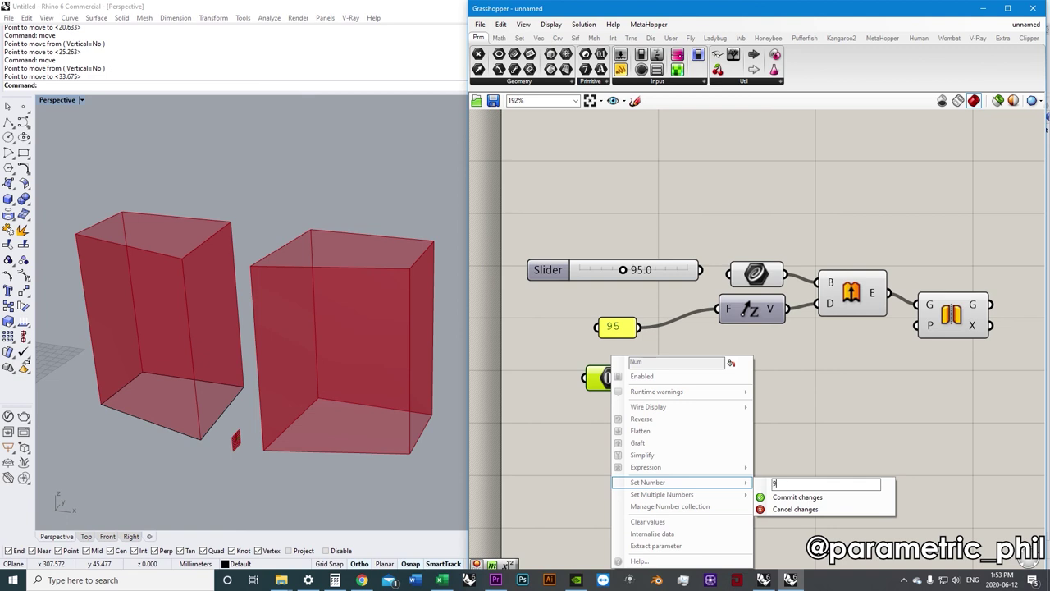
text(95)
click(792, 496)
right_drag(655, 385, 639, 401)
drag(626, 395, 703, 325)
Select the 95 panel and the Number parameter together and delete them.
mouse_move(598, 345)
mouse_down()
mouse_move(594, 331)
mouse_move(593, 349)
mouse_up()
drag(657, 466, 578, 345)
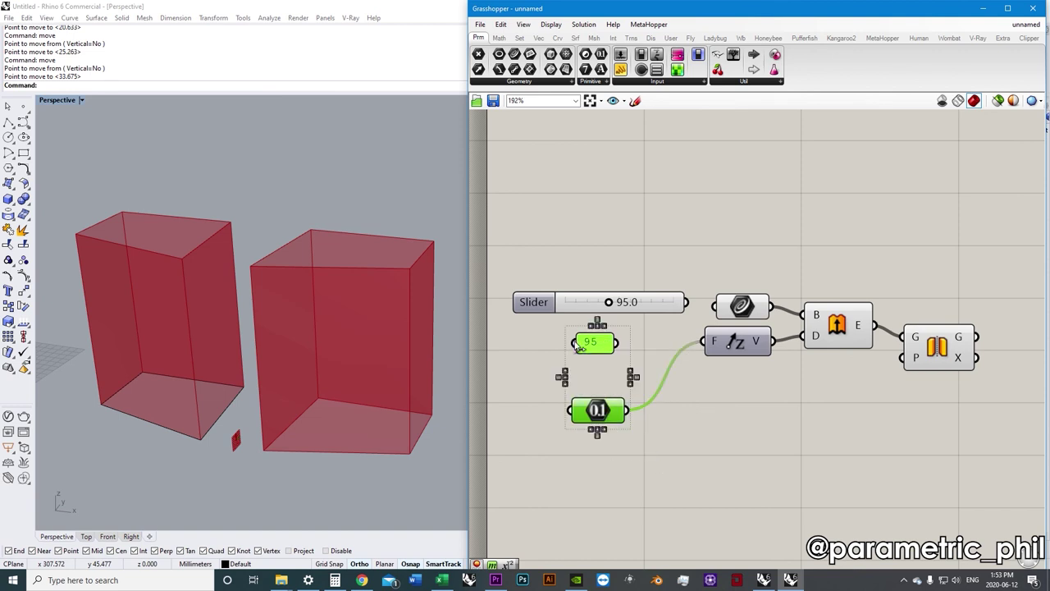
right_drag(606, 368, 588, 402)
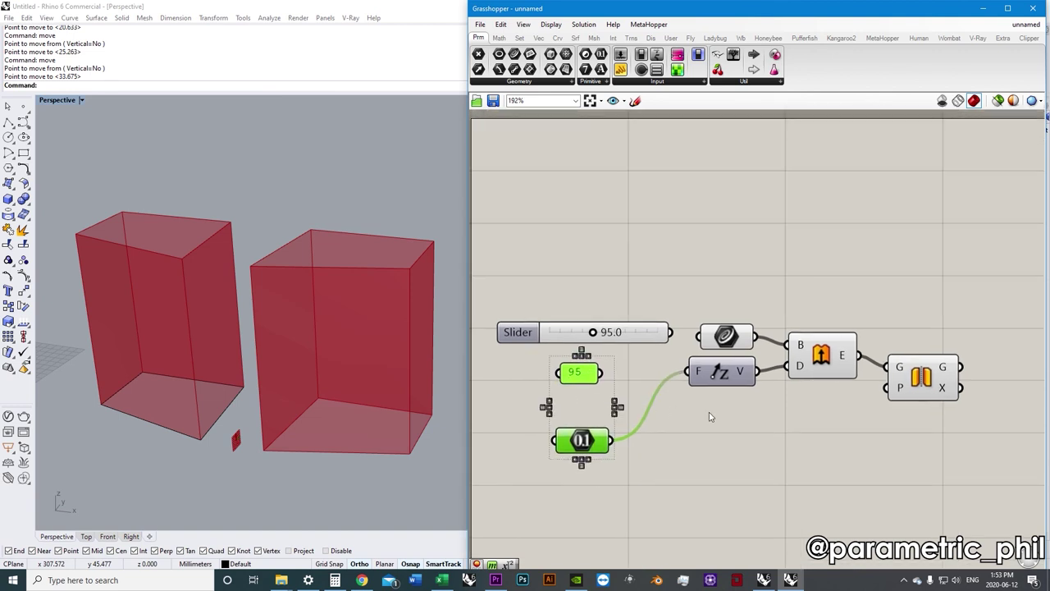
key(Delete)
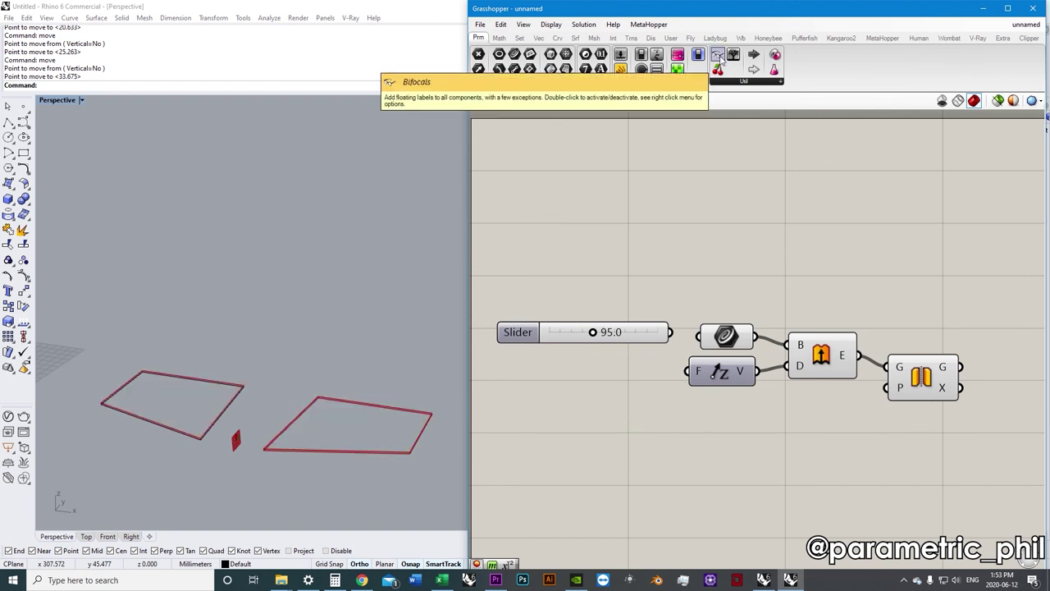
Place a Bifocals labelling component and nudge Unit Z, Mirror and Extrude into new positions.
drag(718, 56, 594, 178)
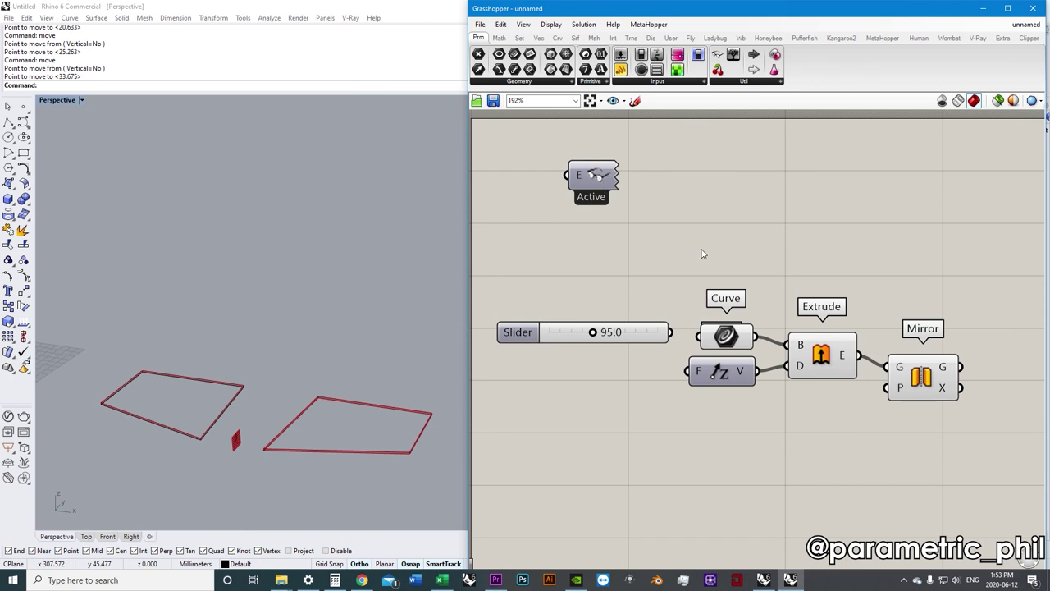
drag(727, 367, 728, 413)
drag(911, 386, 917, 383)
drag(821, 358, 825, 366)
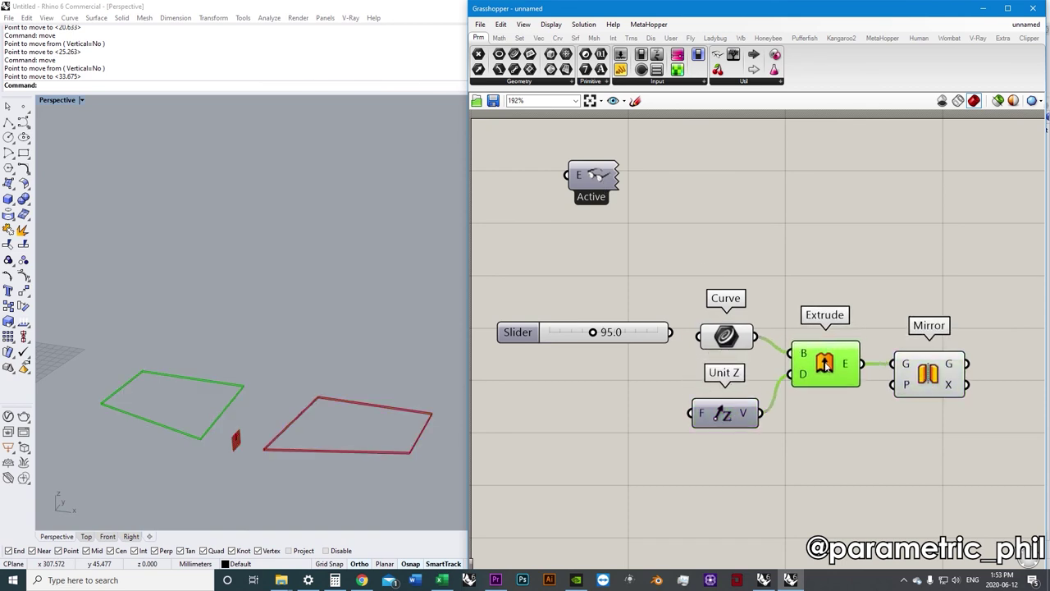
mouse_move(825, 367)
right_down()
mouse_move(789, 356)
mouse_move(853, 340)
mouse_move(830, 365)
right_up()
click(720, 265)
right_drag(720, 265, 729, 279)
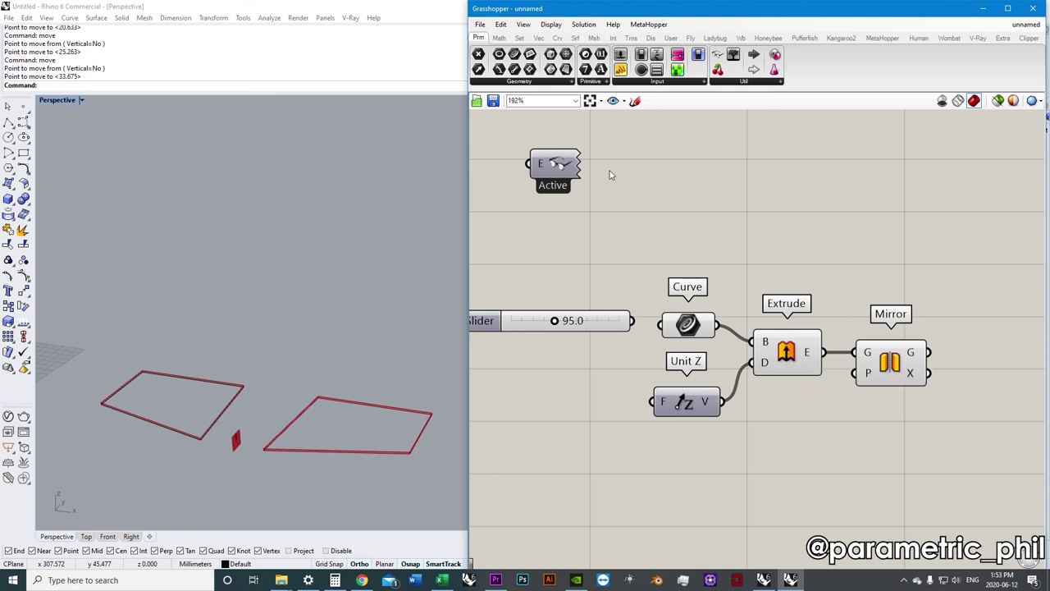
Delete the Bifocals labelling component from the canvas.
click(548, 164)
right_click(544, 164)
mouse_move(603, 259)
click(671, 227)
key(Delete)
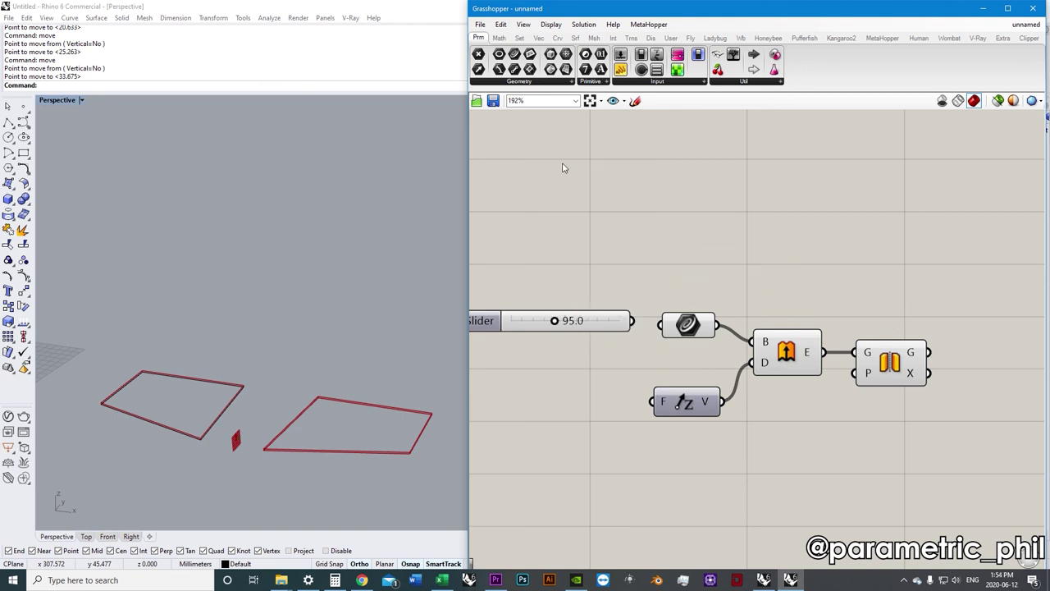
Toggle Draw Full Names on and off, enable Draw Fancy Wires, and show names instead of icons.
click(550, 25)
click(582, 65)
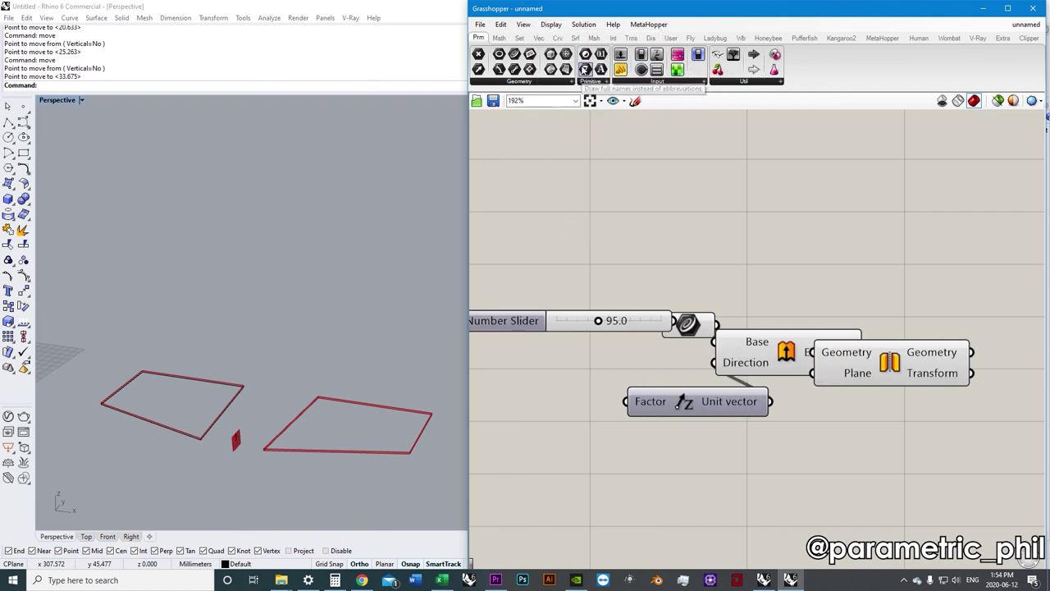
mouse_move(875, 362)
right_down()
mouse_move(805, 342)
mouse_move(885, 350)
right_up()
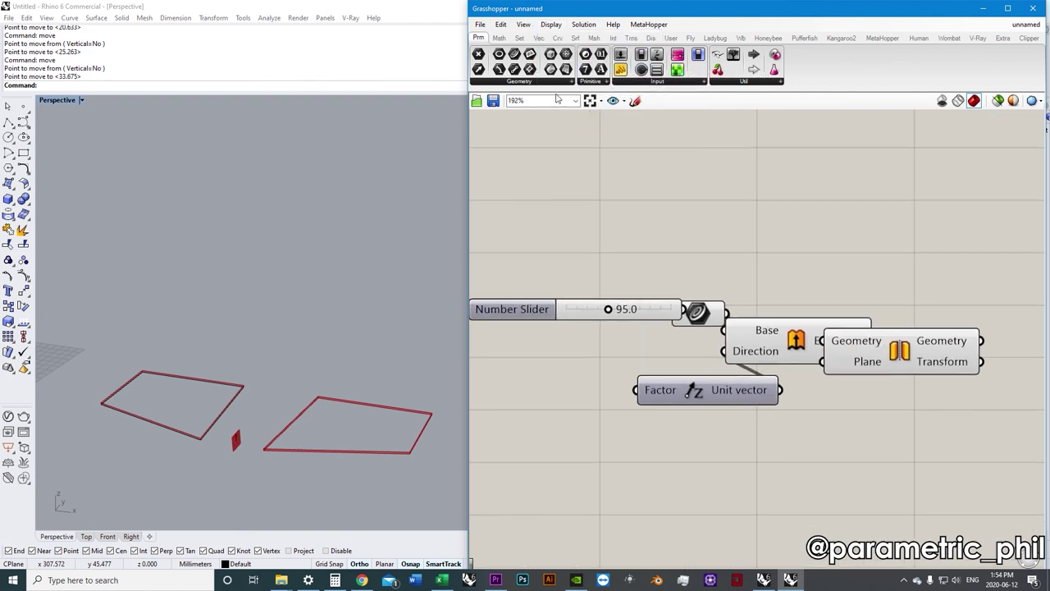
click(550, 25)
click(574, 65)
click(550, 25)
click(582, 51)
click(551, 25)
click(550, 25)
click(550, 25)
click(566, 37)
Move the 95.0 slider beside Unit Z and wire it into its factor input.
right_drag(803, 211, 720, 192)
click(713, 327)
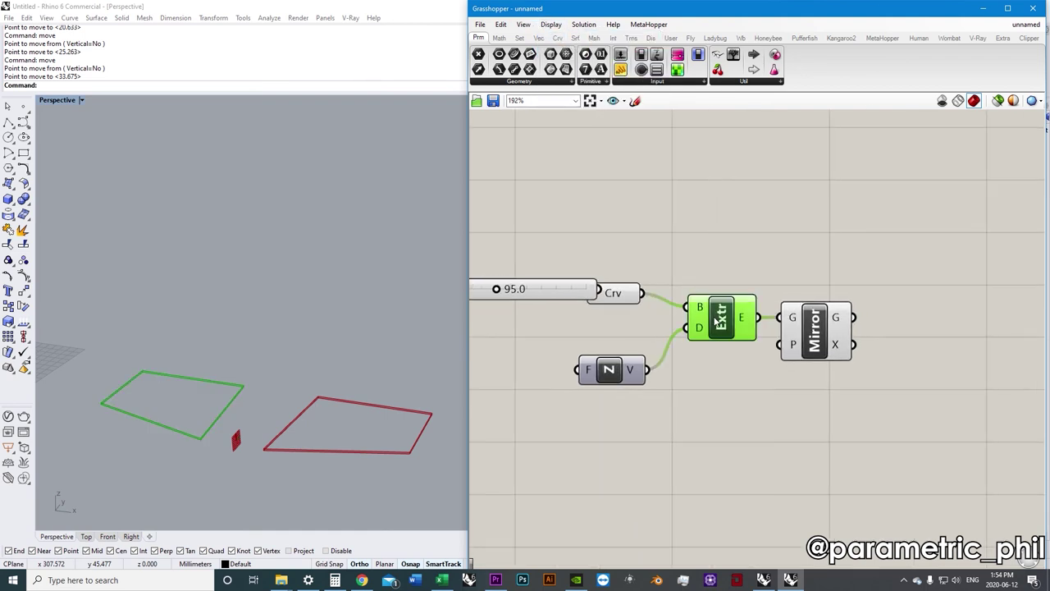
drag(715, 328, 717, 338)
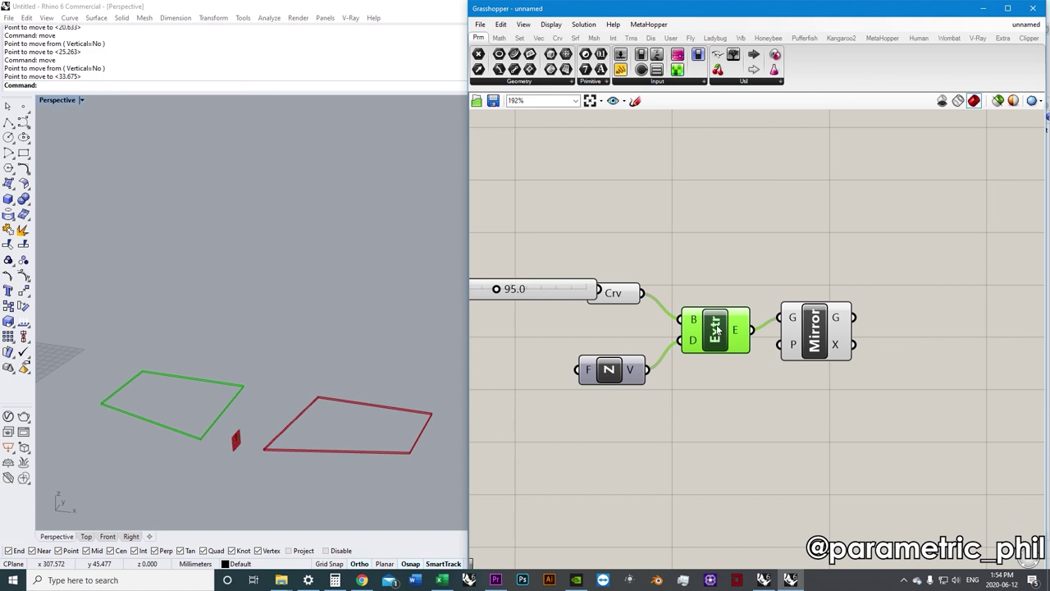
click(815, 351)
right_drag(814, 351, 861, 356)
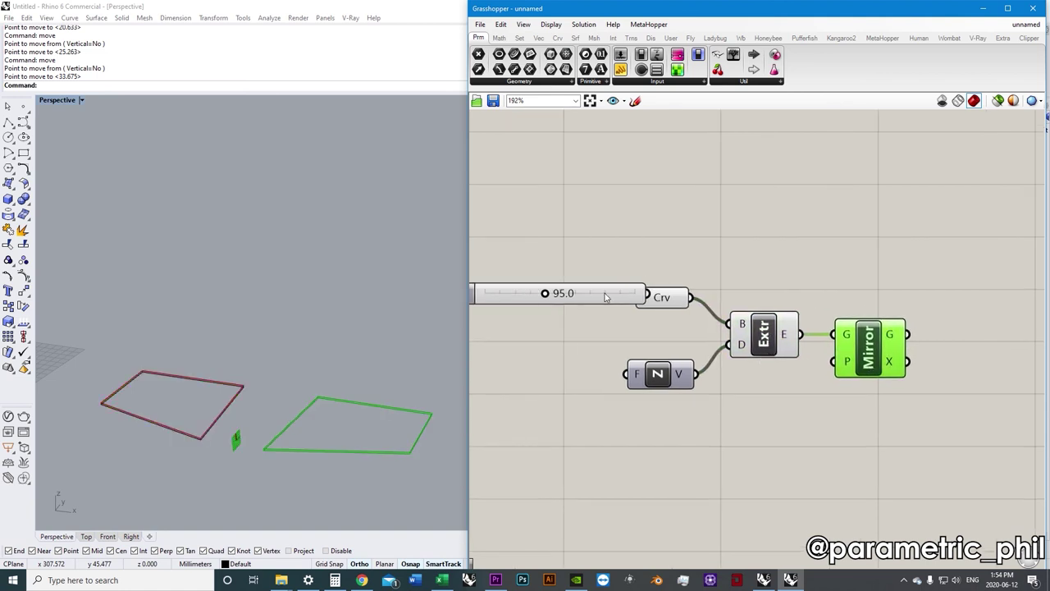
click(573, 305)
drag(573, 306, 628, 374)
click(686, 429)
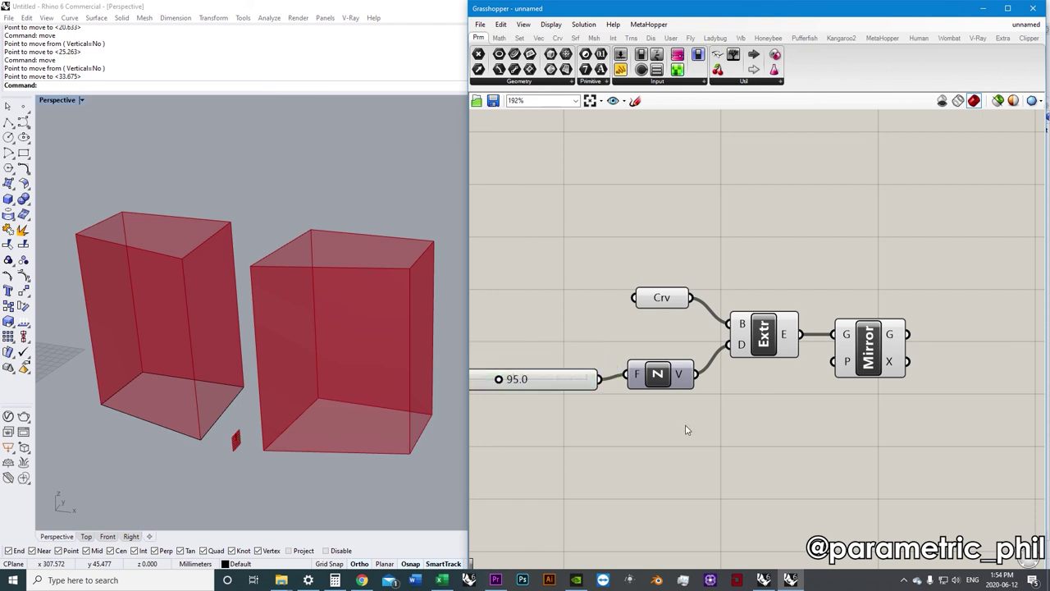
right_drag(687, 429, 695, 387)
right_drag(709, 347, 726, 365)
scroll(872, 330, down, 1)
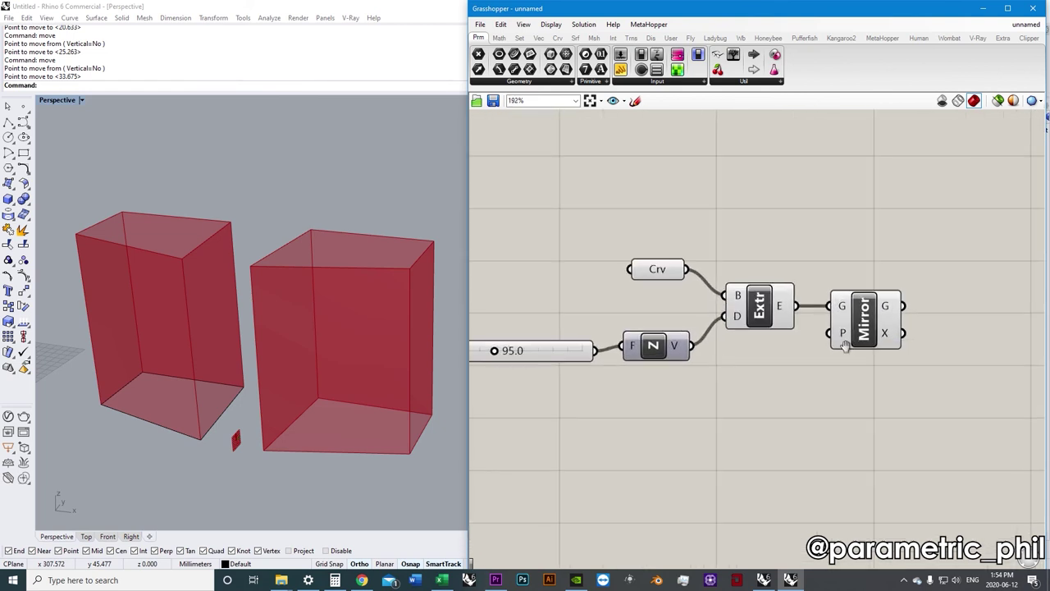
scroll(820, 336, down, 2)
scroll(748, 326, up, 2)
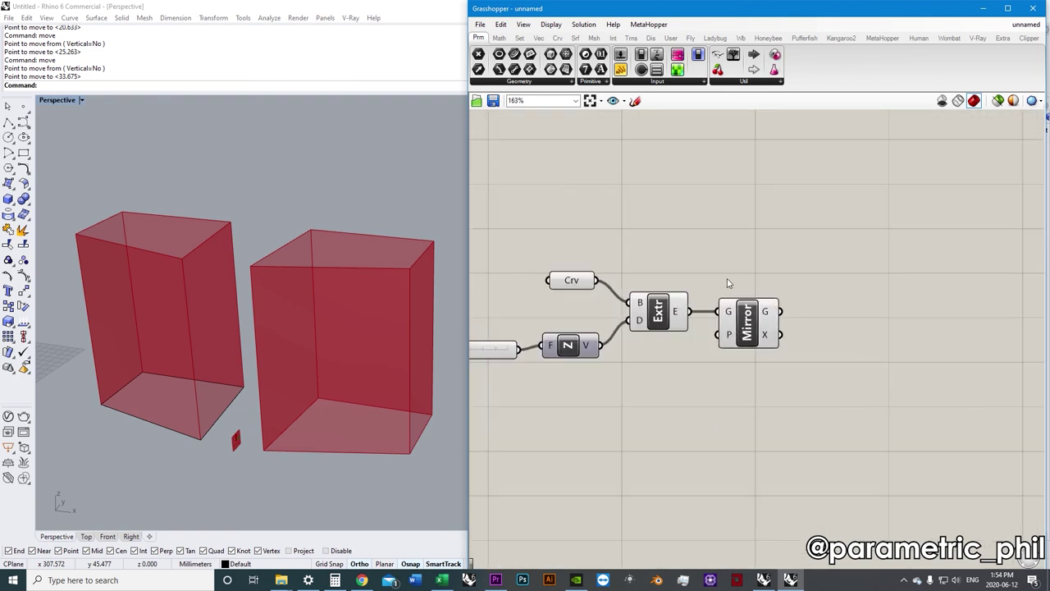
Turn component icons back on and tidy the Mirror and curve components' positions.
click(550, 24)
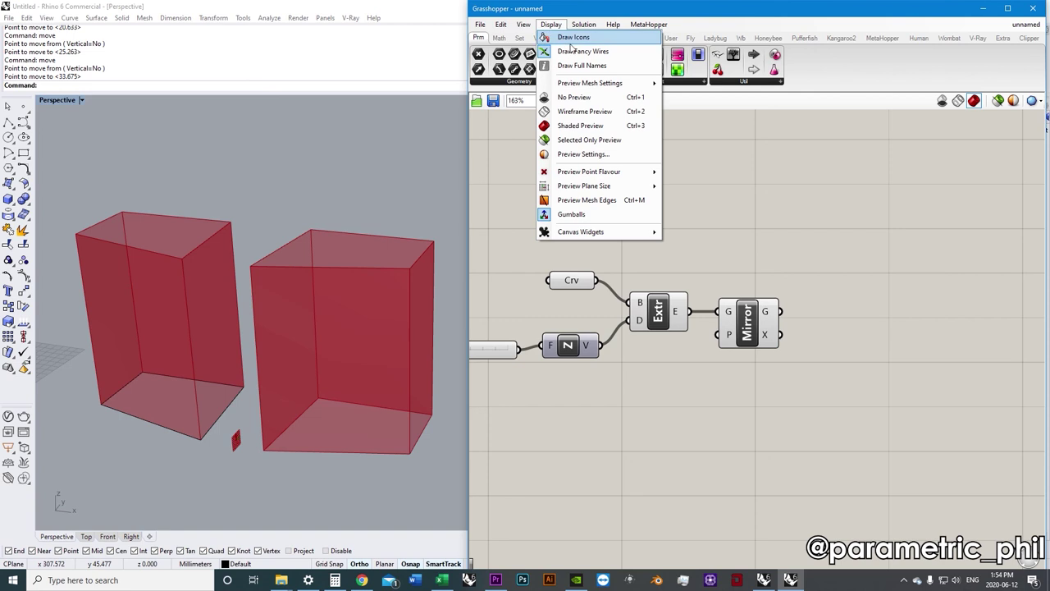
click(574, 36)
right_drag(752, 303, 800, 282)
drag(705, 291, 706, 302)
drag(629, 275, 629, 280)
drag(789, 308, 809, 310)
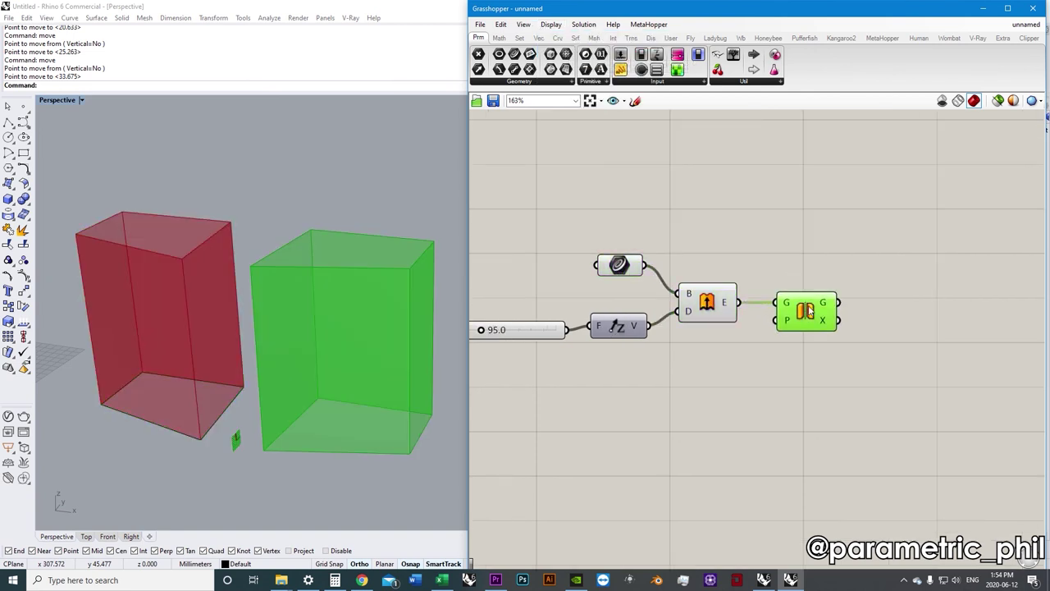
right_drag(793, 365, 824, 351)
click(825, 351)
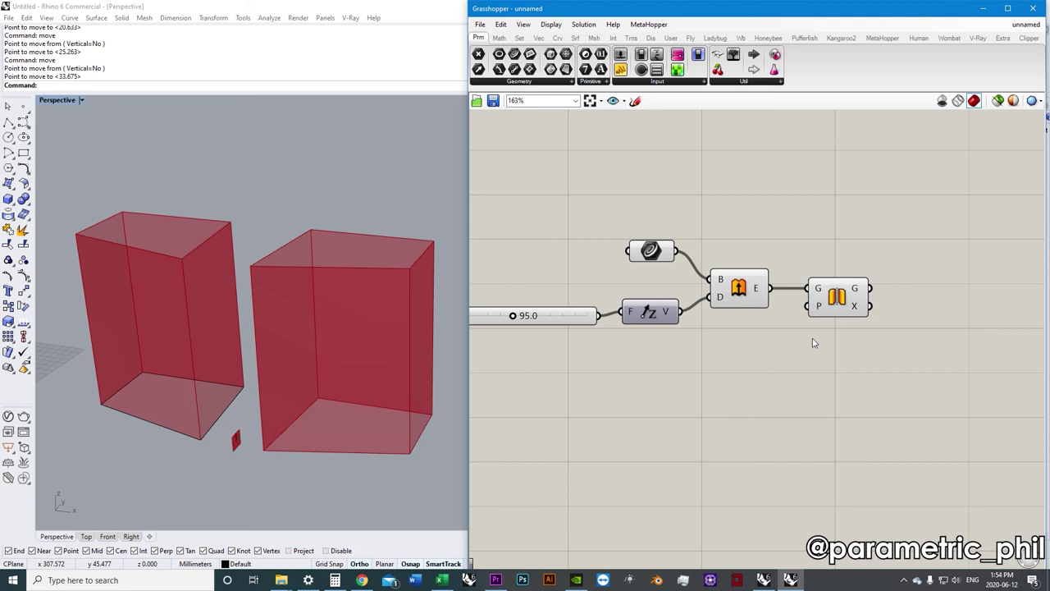
right_drag(812, 343, 801, 338)
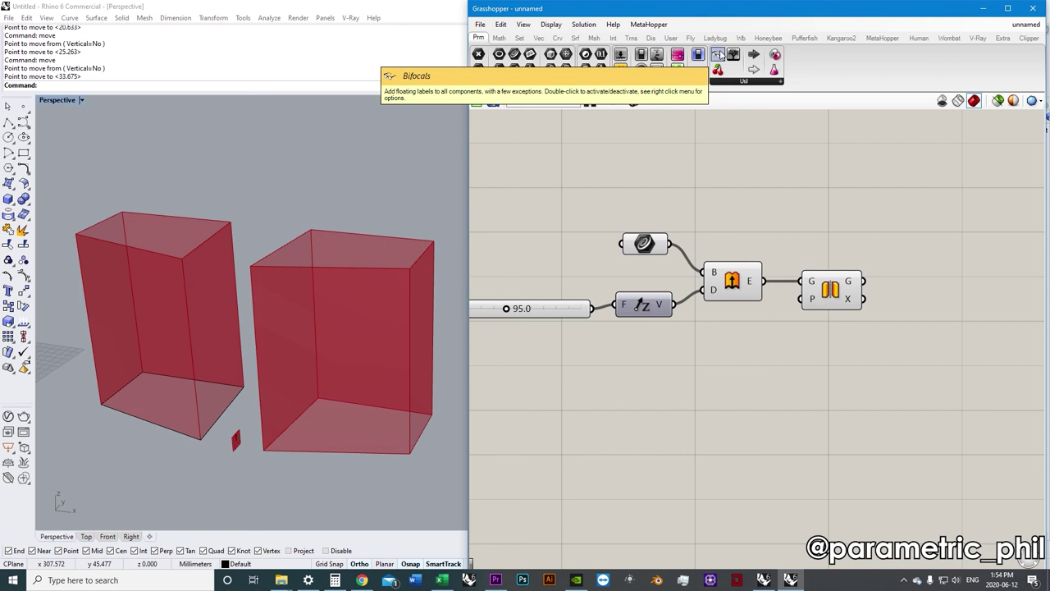
drag(720, 54, 617, 127)
scroll(623, 185, down, 3)
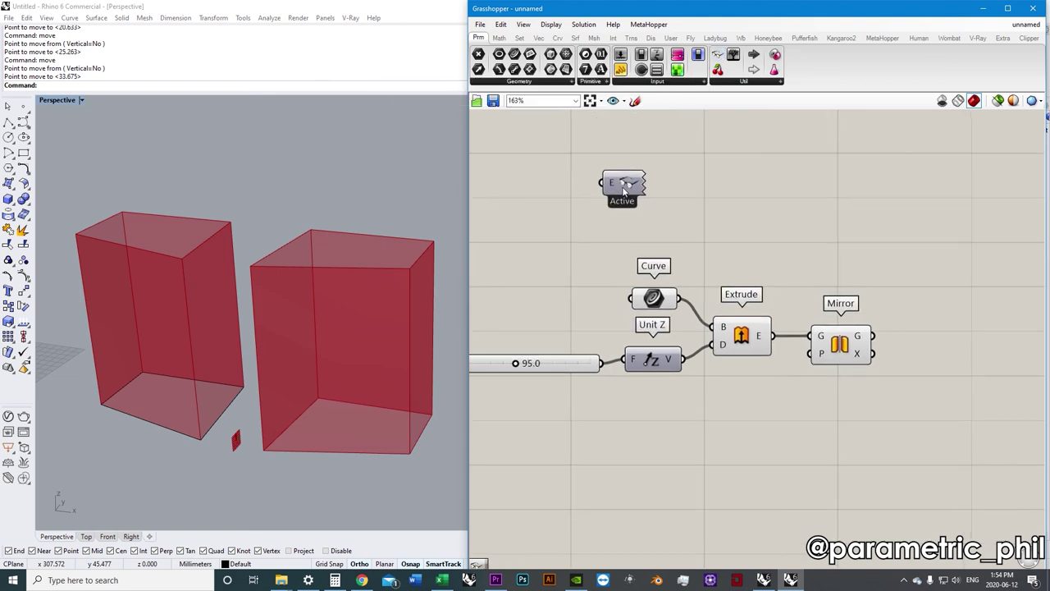
scroll(632, 231, up, 2)
scroll(617, 239, down, 2)
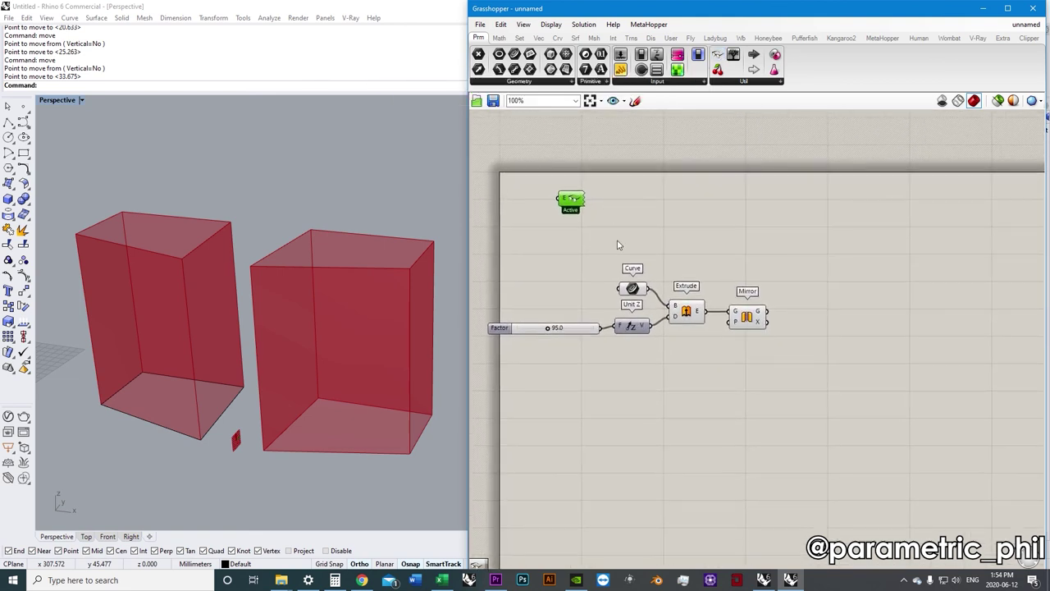
scroll(624, 247, up, 3)
scroll(657, 279, up, 2)
click(625, 350)
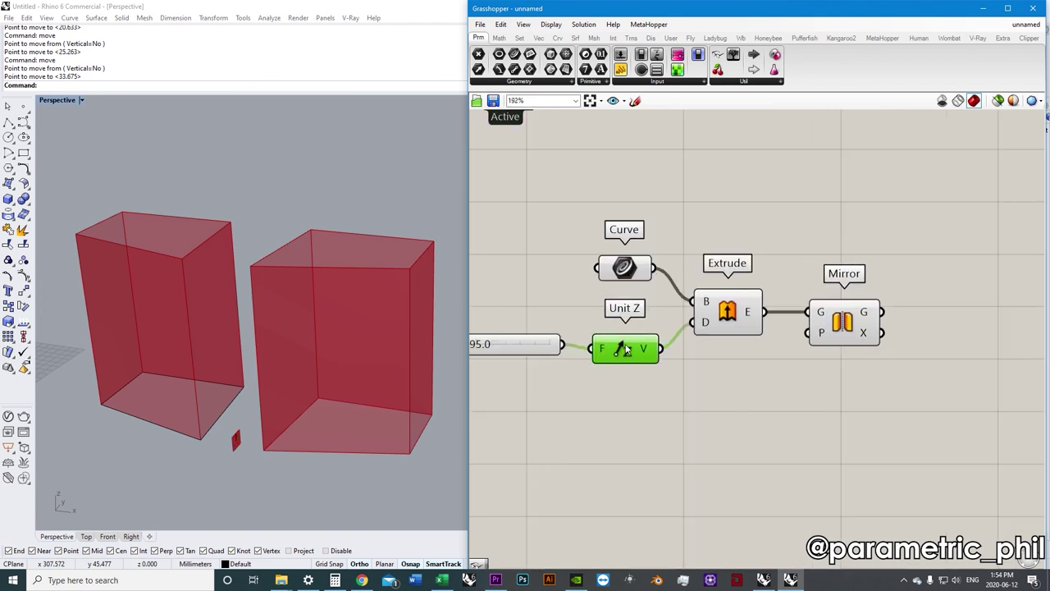
drag(625, 350, 627, 345)
drag(645, 267, 645, 264)
click(730, 275)
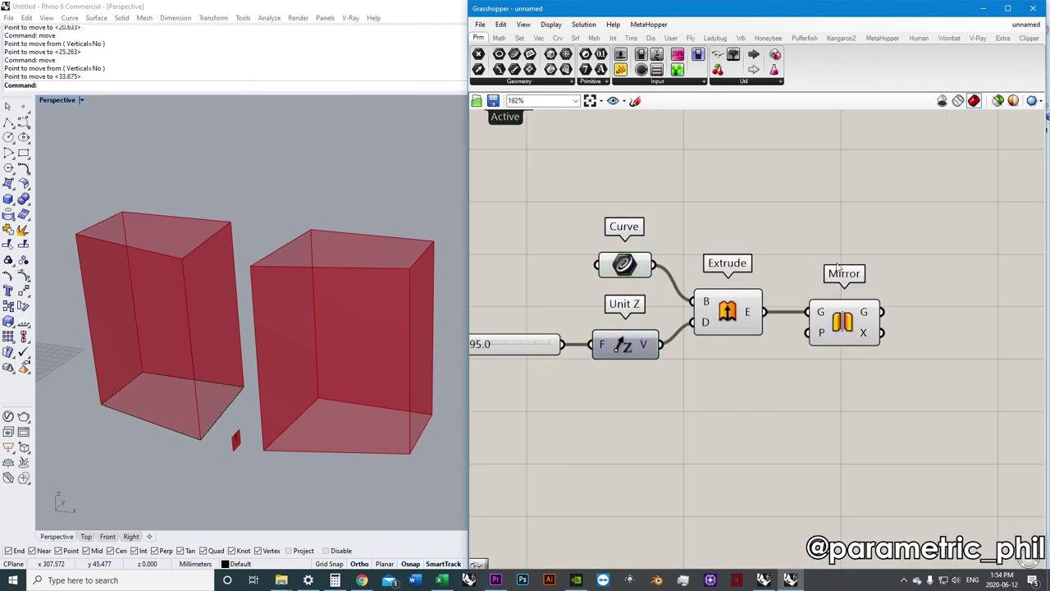
click(853, 323)
click(847, 270)
click(743, 314)
click(732, 238)
scroll(657, 261, down, 4)
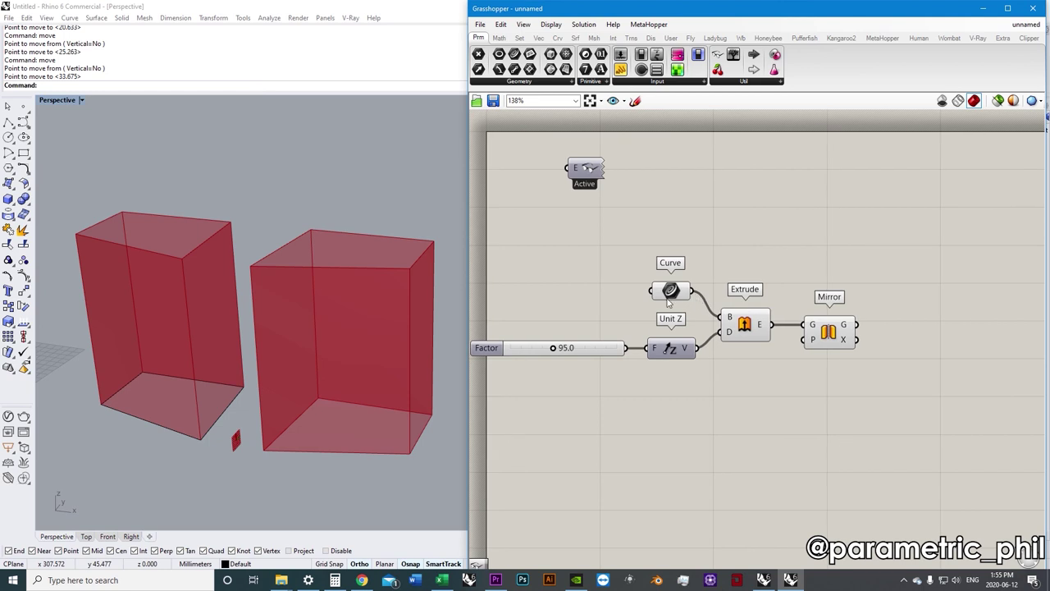
scroll(664, 293, up, 4)
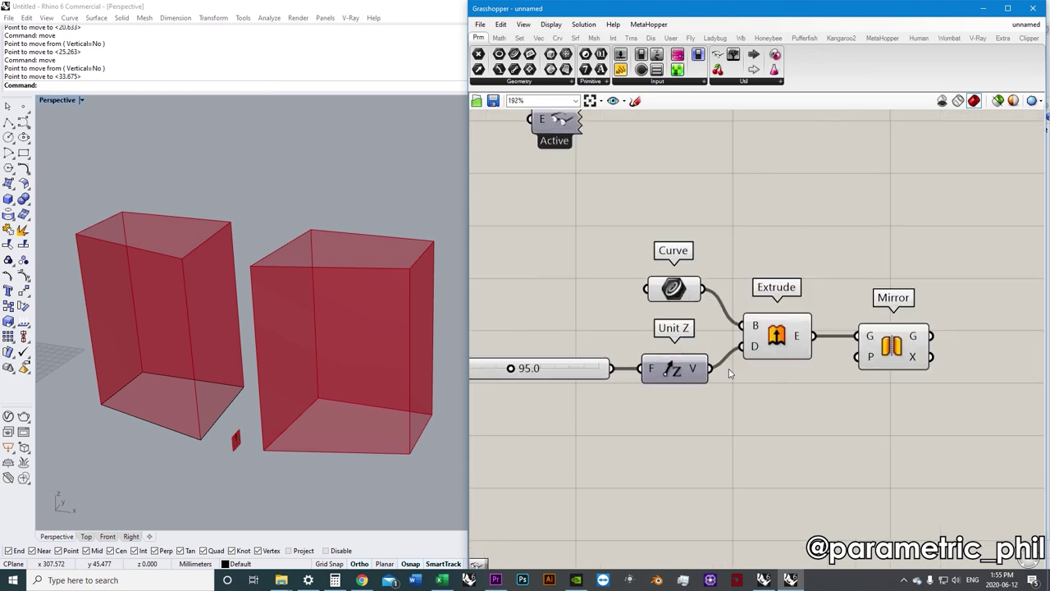
scroll(722, 308, down, 4)
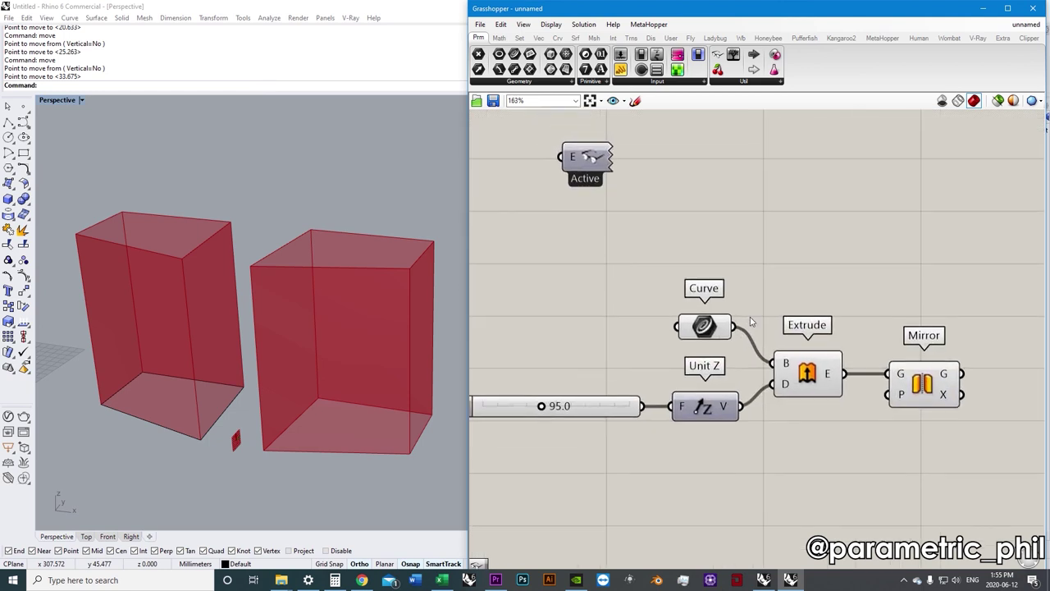
drag(873, 432, 535, 280)
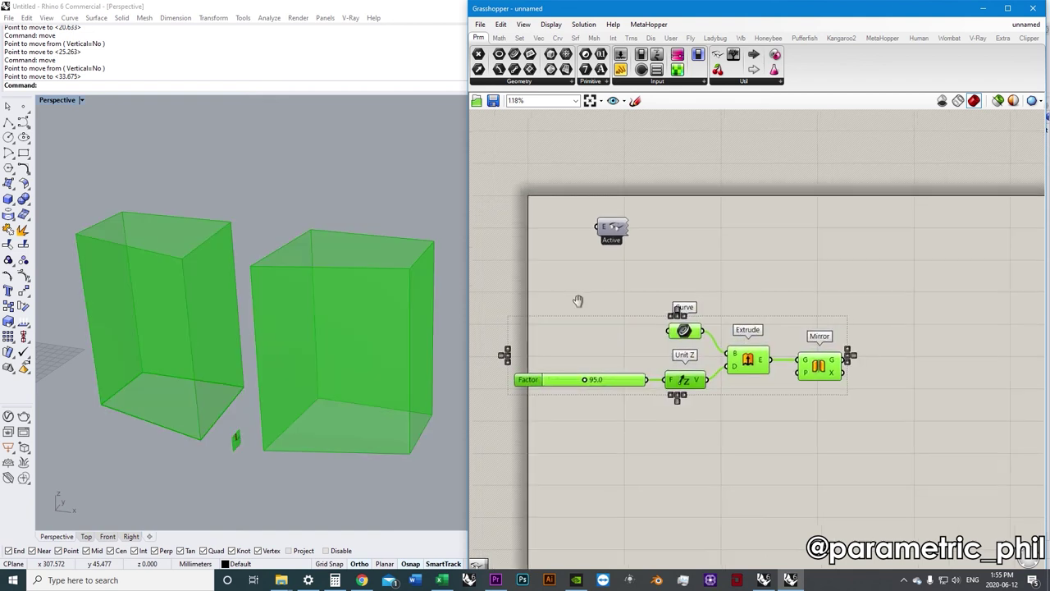
scroll(591, 297, down, 2)
click(741, 421)
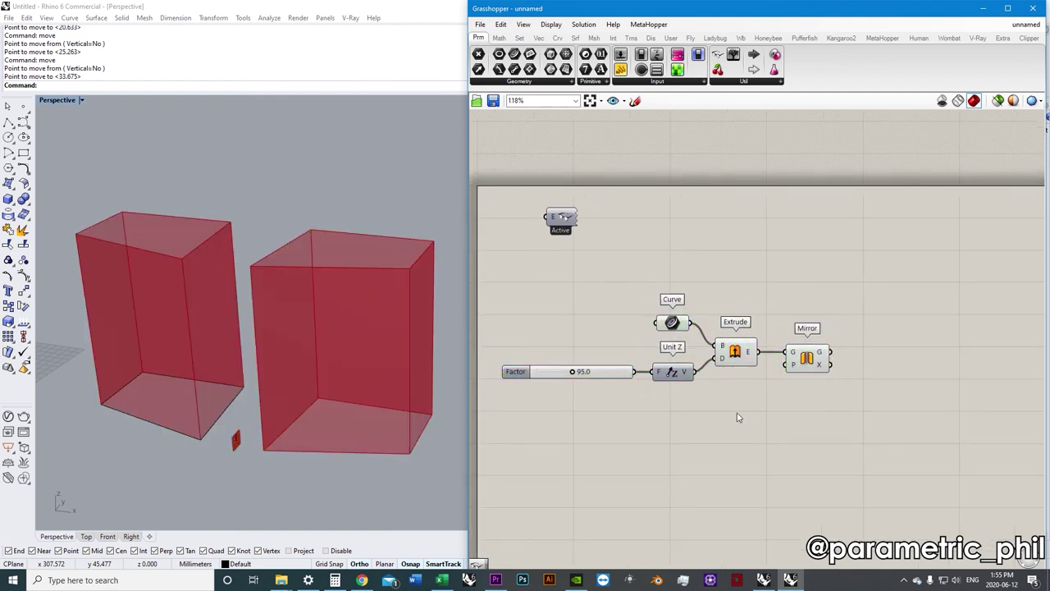
right_drag(740, 422, 714, 410)
scroll(771, 361, up, 4)
click(780, 369)
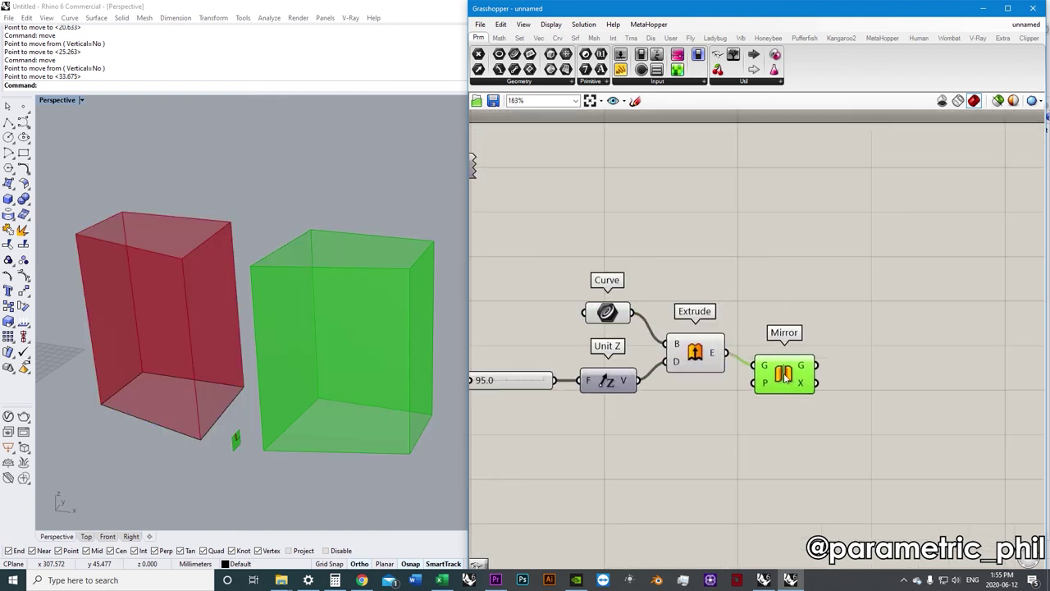
click(749, 293)
right_drag(750, 293, 815, 309)
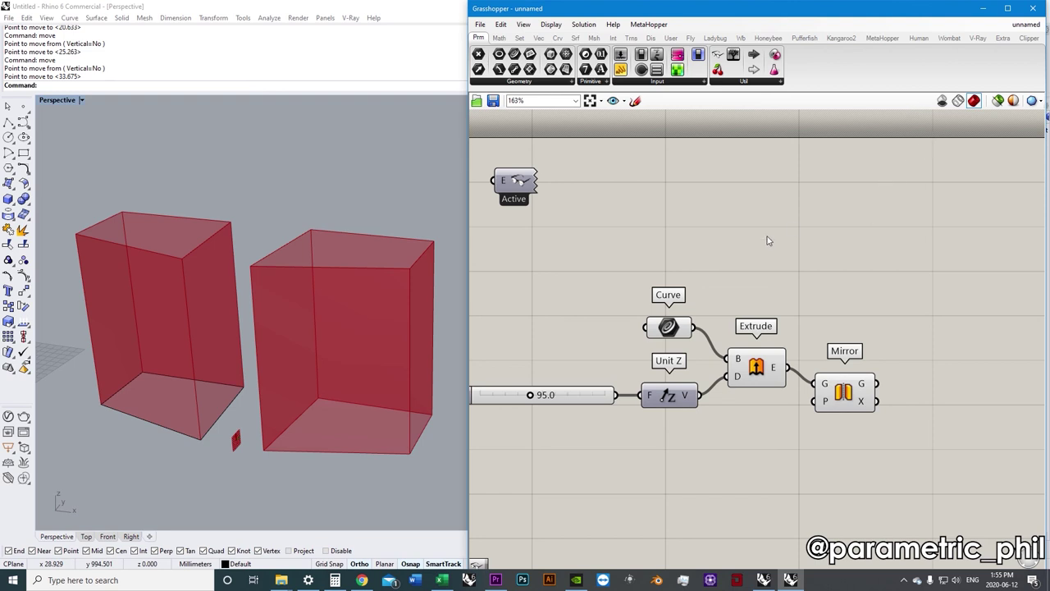
Select Mirror, Curve and Extrude in turn to highlight each component's geometry.
click(844, 387)
click(732, 302)
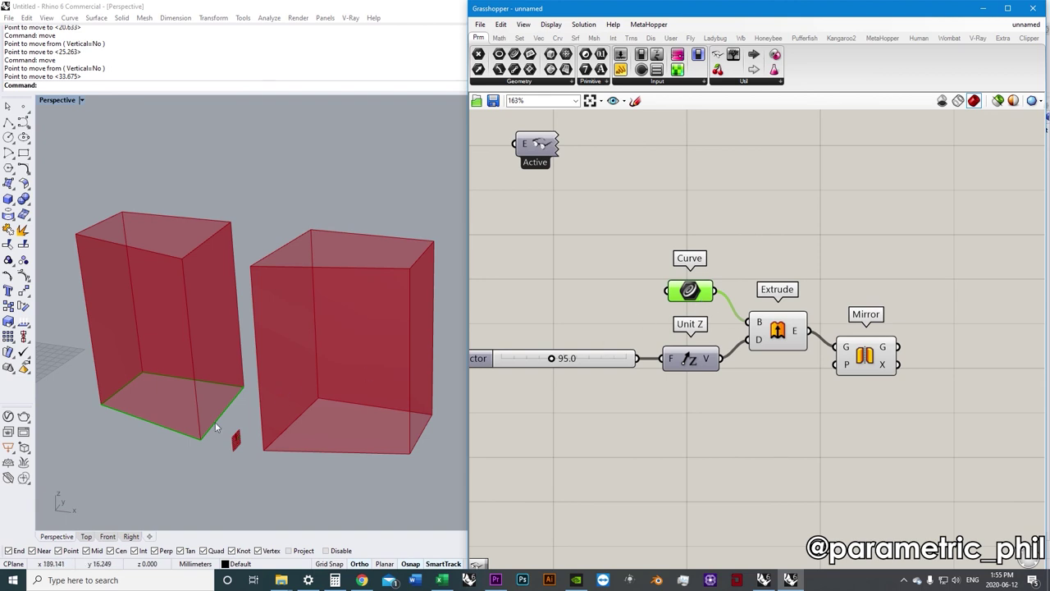
click(778, 335)
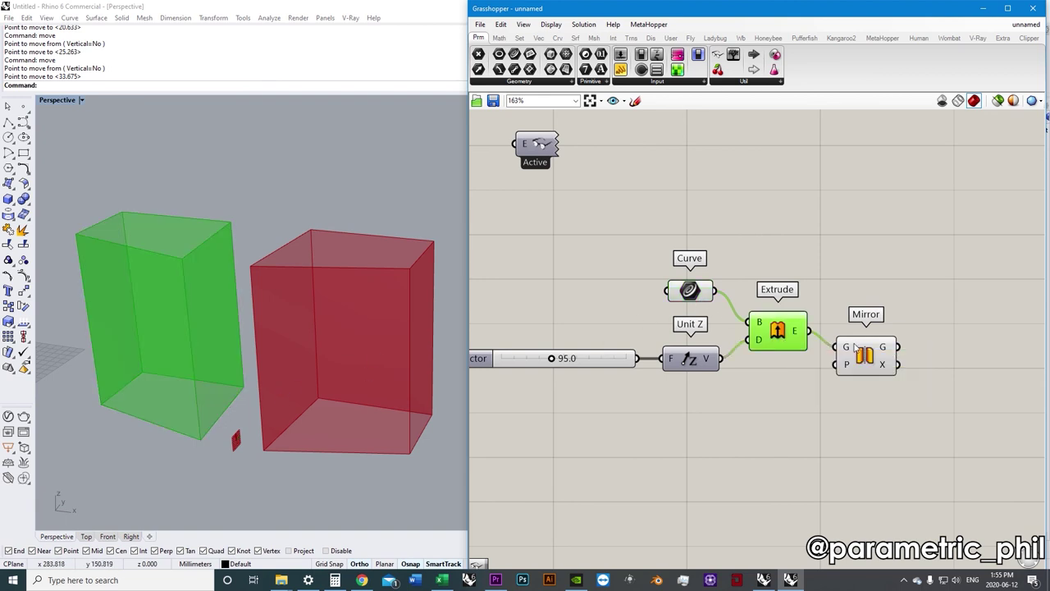
click(861, 353)
click(777, 331)
Turn the Extrude component's preview off and then back on.
right_click(777, 329)
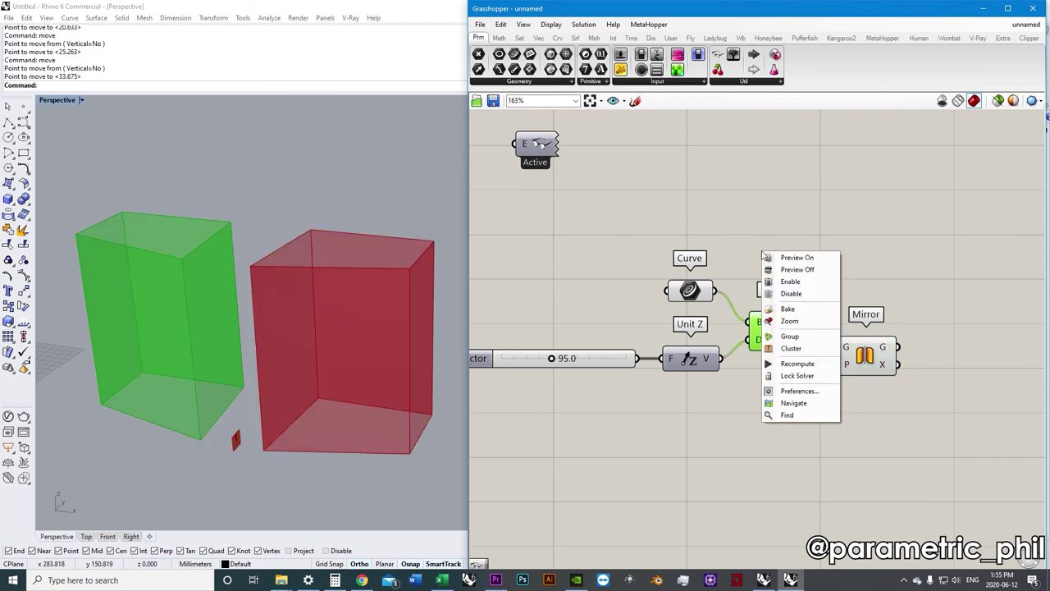
click(812, 270)
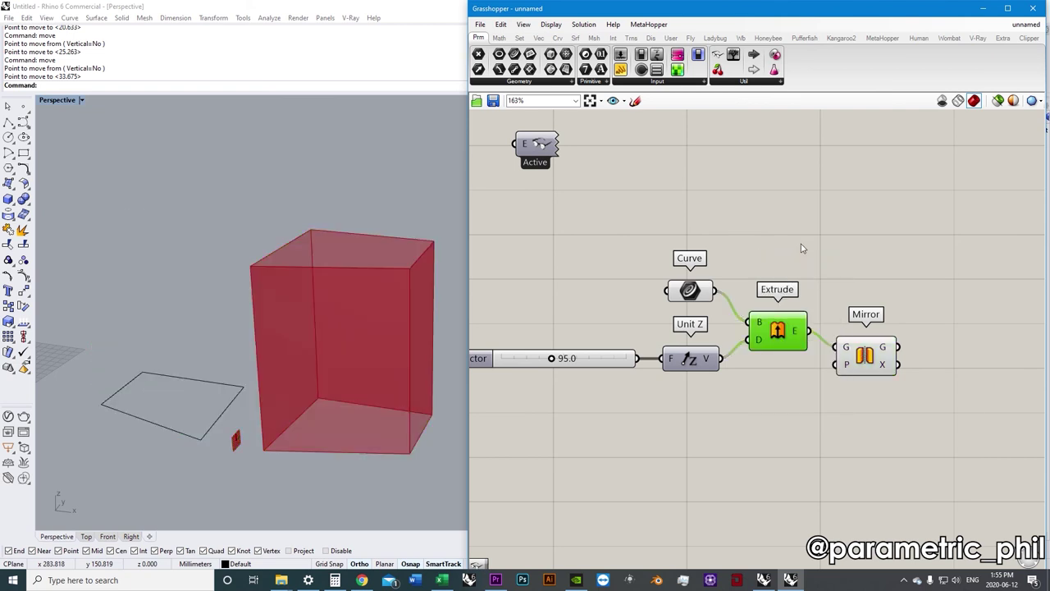
right_click(767, 238)
click(791, 244)
right_drag(776, 237, 796, 276)
click(780, 244)
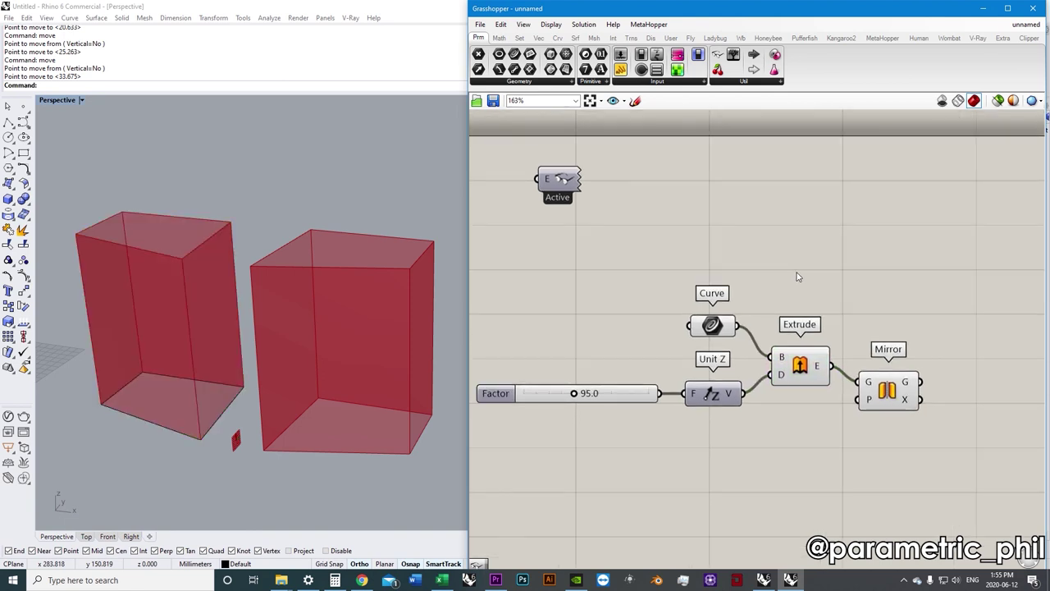
right_drag(837, 228, 825, 235)
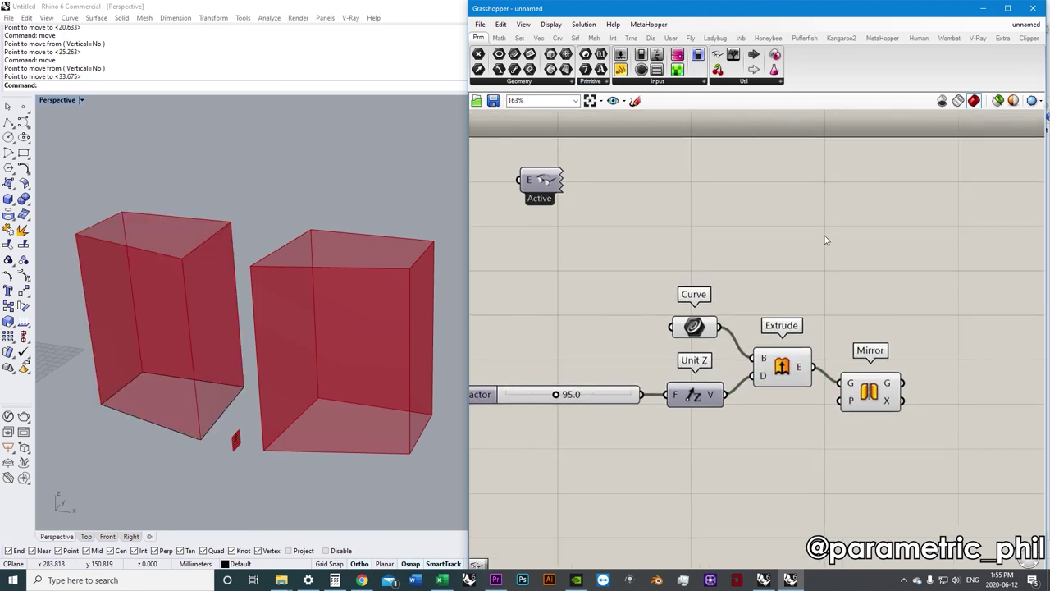
Cycle the preview through No Preview, Shaded and Wireframe, ending on Shaded.
click(942, 100)
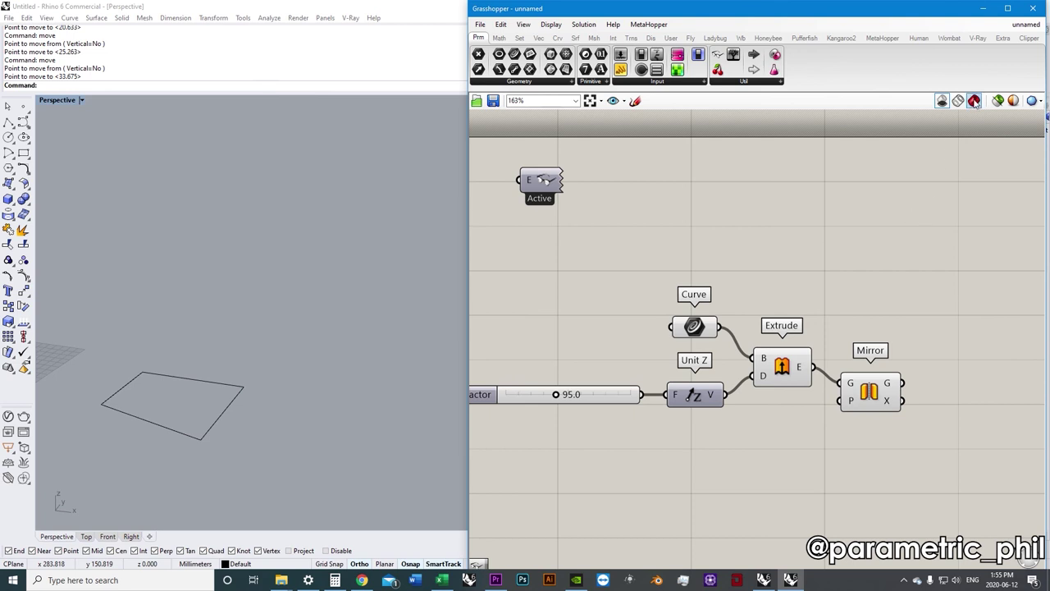
click(974, 100)
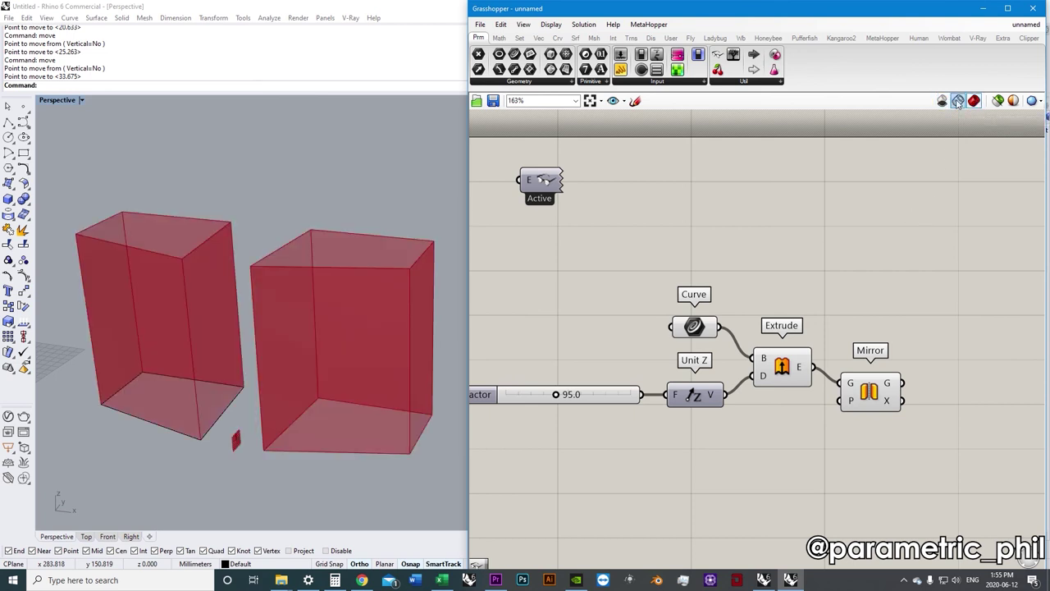
click(958, 100)
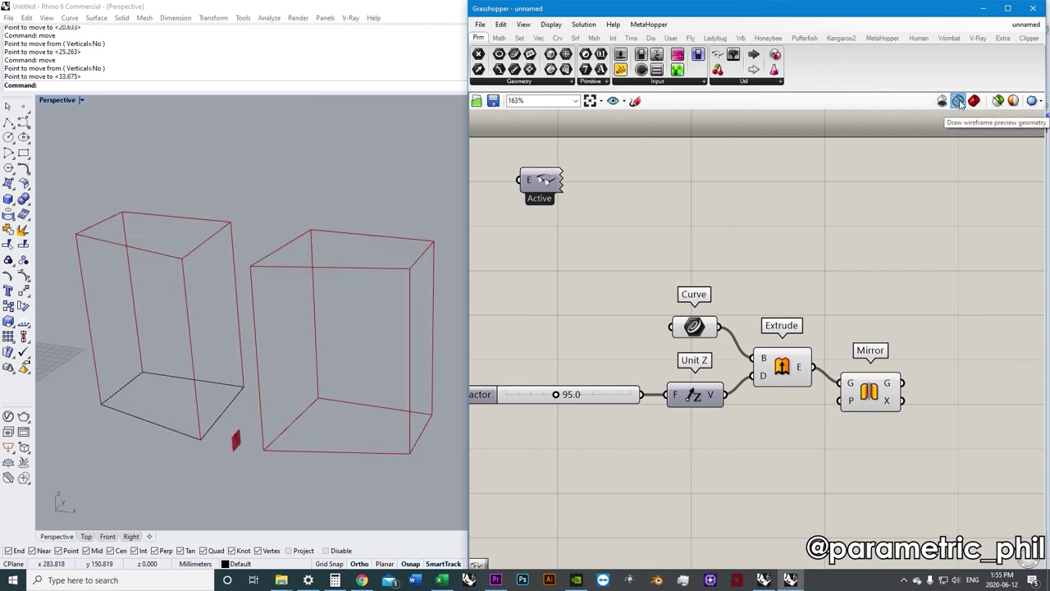
click(973, 100)
right_drag(986, 144, 957, 165)
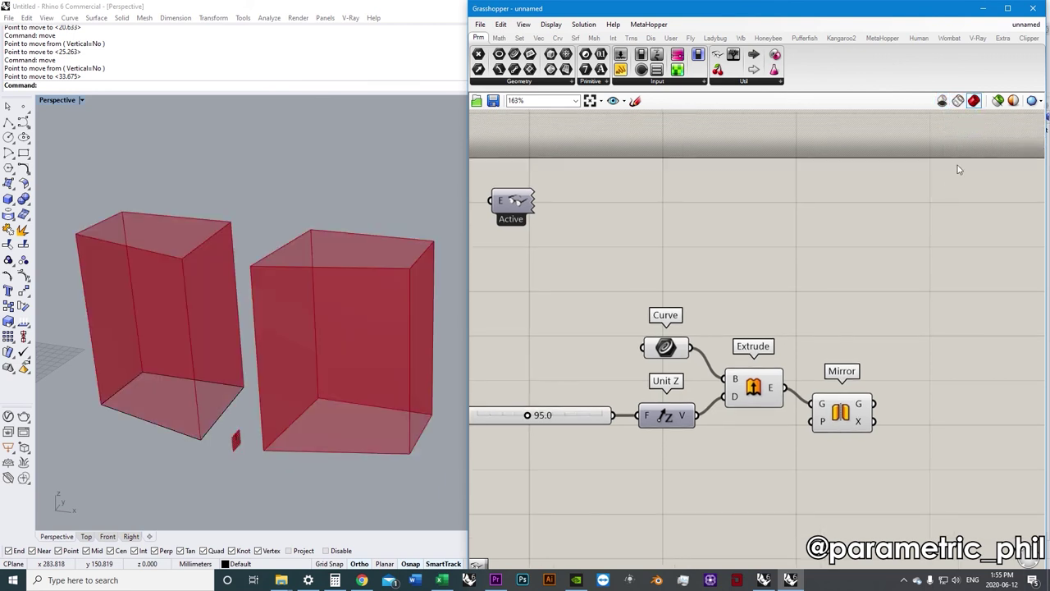
Try selected-only preview on Mirror, Extrude and Curve, restore full preview, and open Document Preview Settings.
click(997, 100)
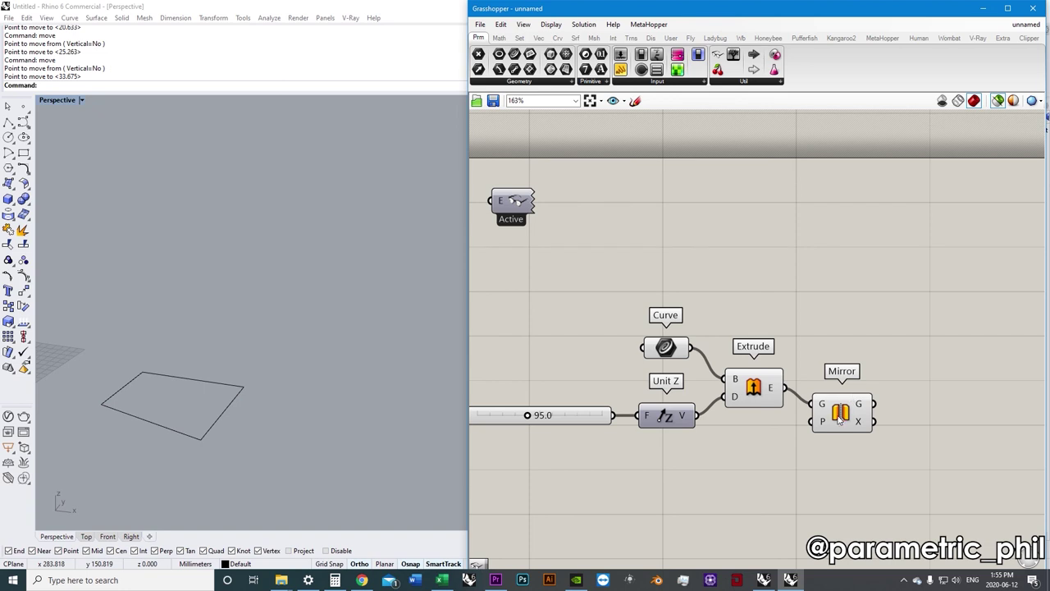
click(838, 419)
click(763, 392)
click(672, 354)
click(761, 291)
click(997, 100)
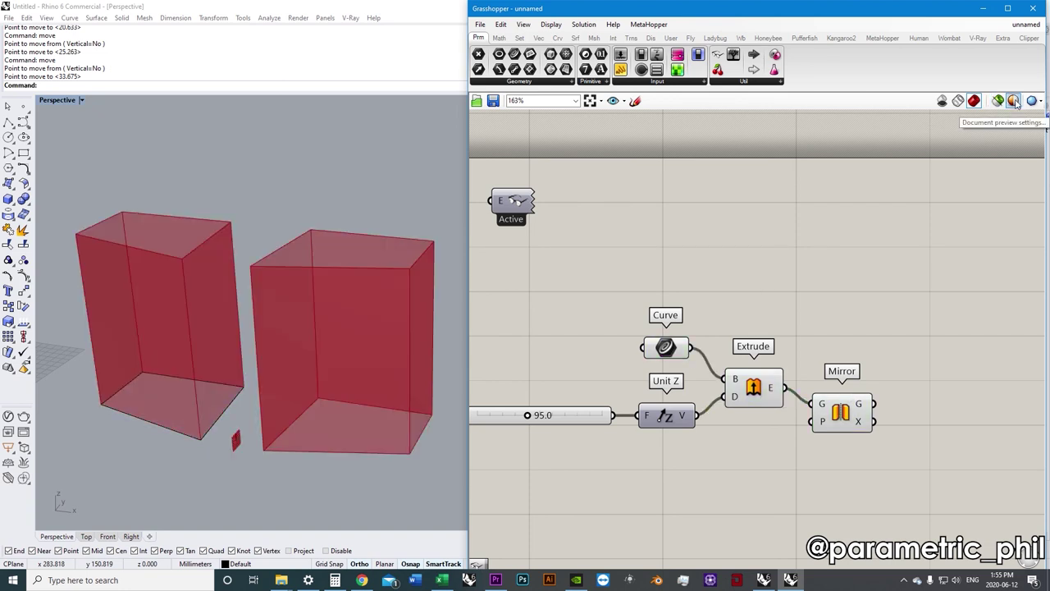
click(1013, 100)
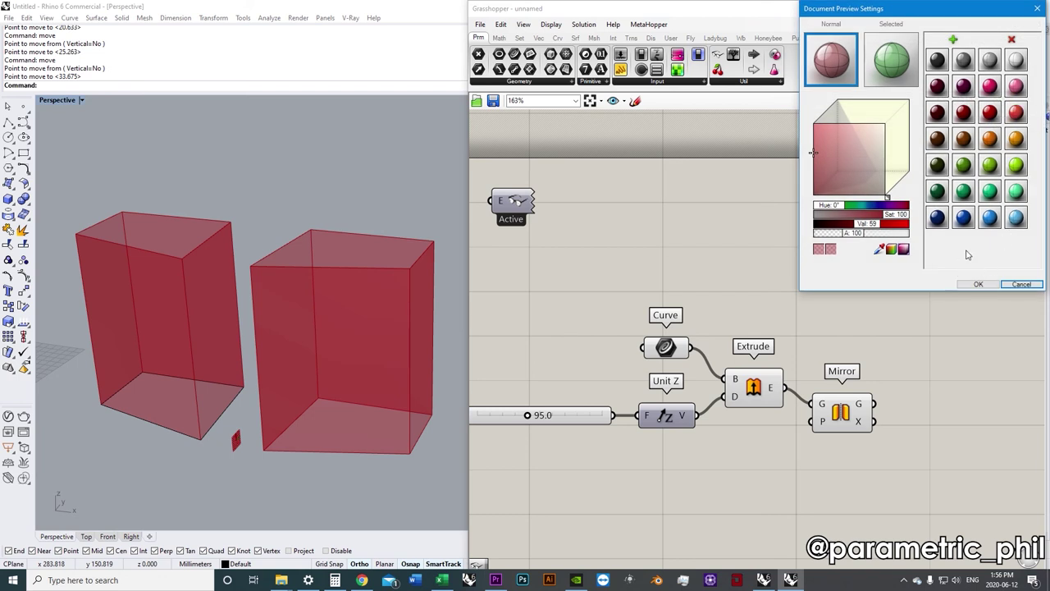
Cancel the preview settings dialog and inspect the Preview Mesh Quality choices without changing them.
click(1021, 284)
click(1035, 101)
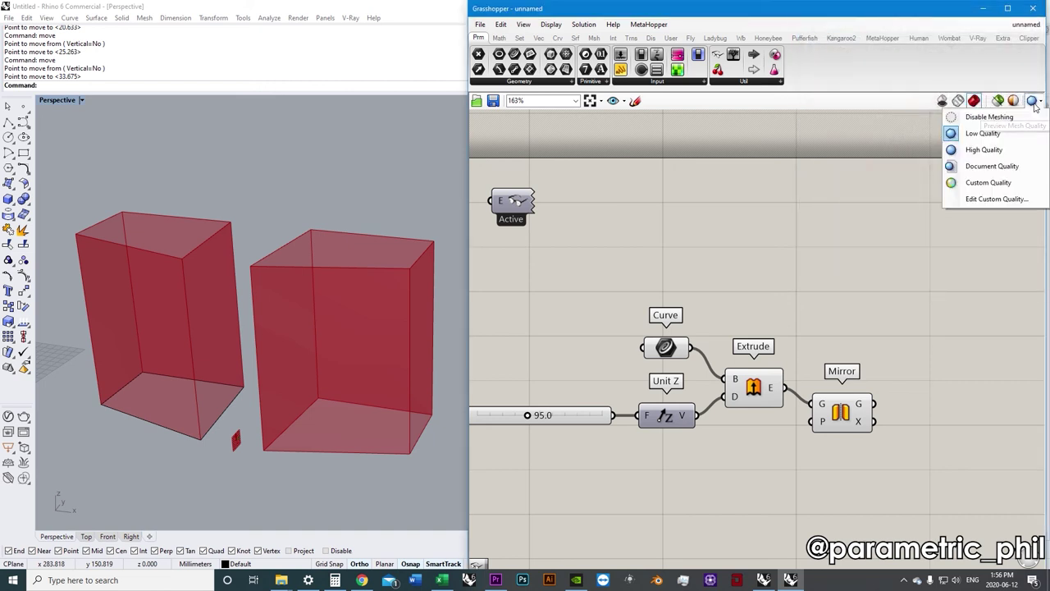
click(897, 184)
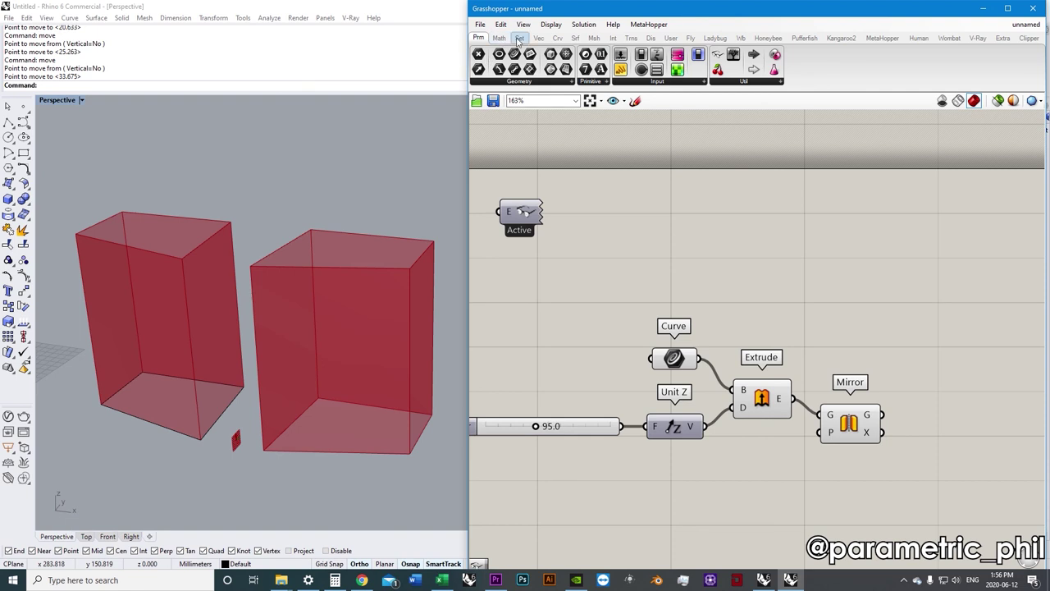
Browse the Params Geometry and Input lists, then place a Button and delete it.
mouse_move(503, 41)
click(521, 83)
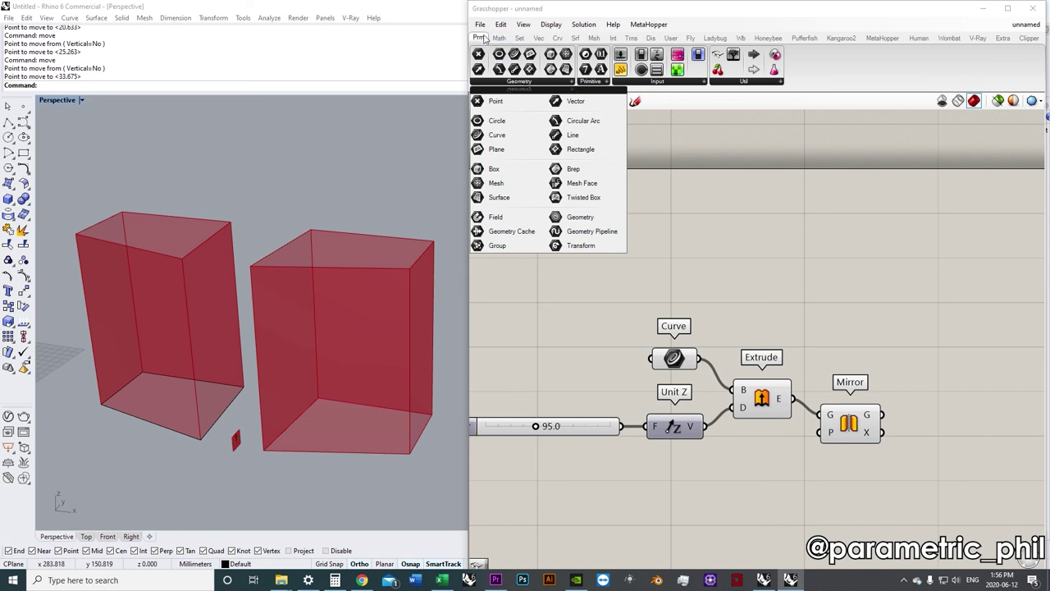
click(645, 83)
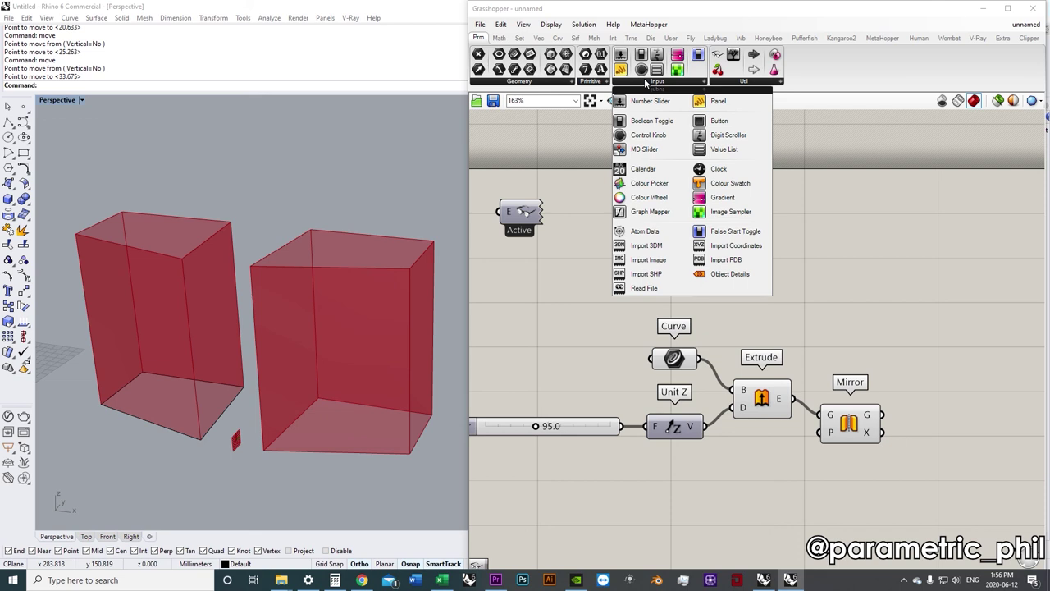
click(713, 120)
click(680, 234)
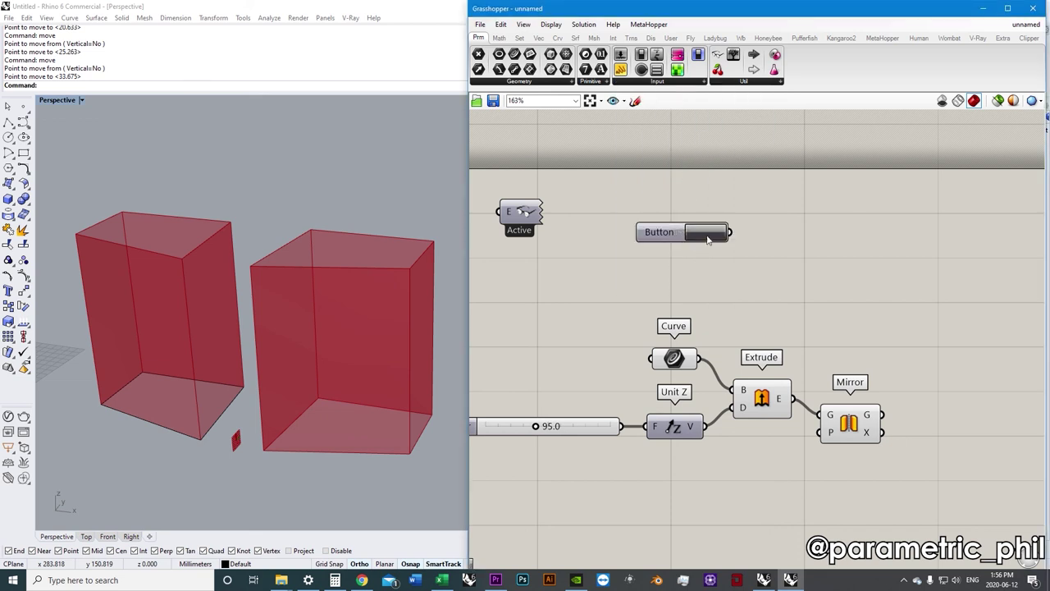
click(667, 234)
key(Delete)
Place a Control Knob and turn it from 0.25 to 0.57, then browse the Input and Util lists.
click(656, 81)
click(660, 138)
click(709, 237)
drag(709, 237, 693, 266)
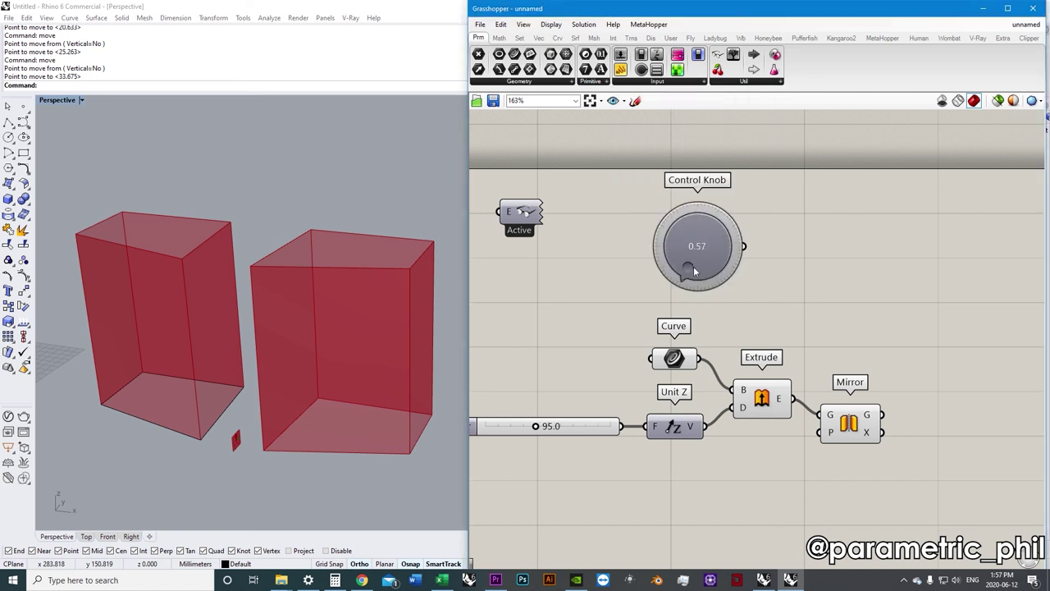
click(693, 85)
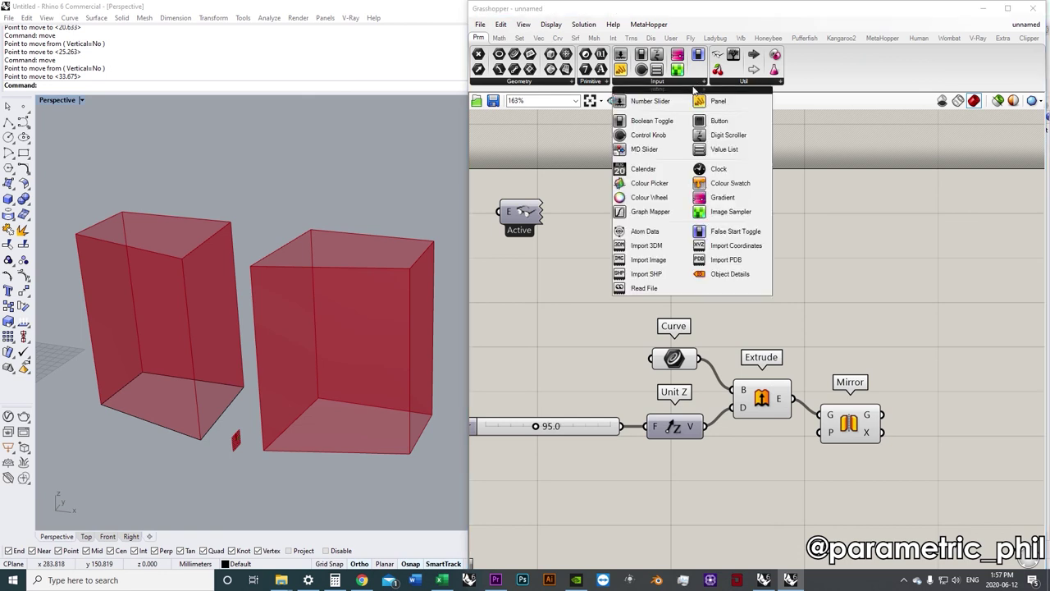
click(746, 83)
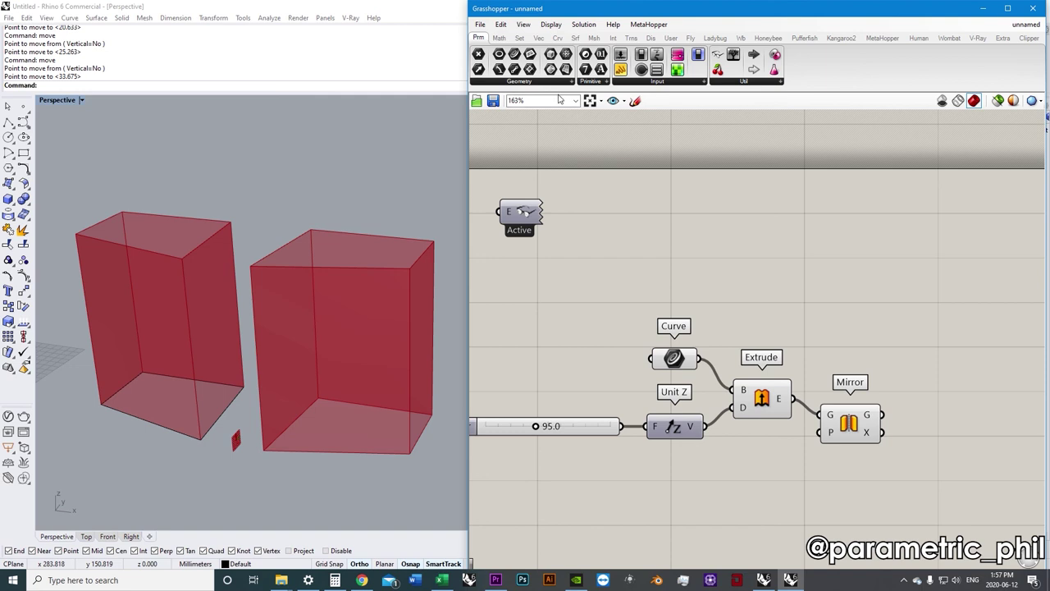
click(499, 38)
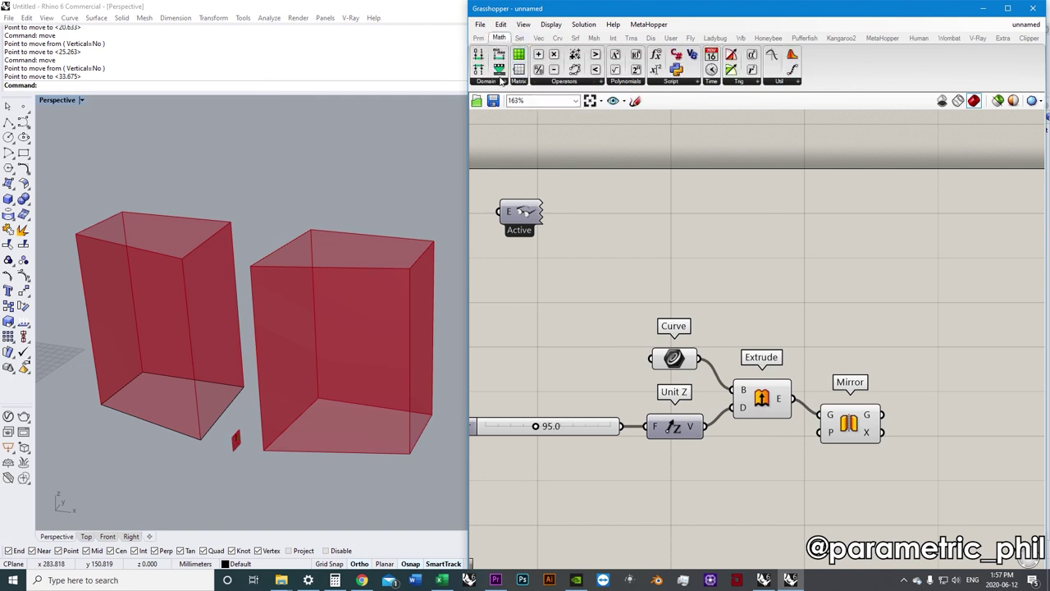
Browse the Math Domain, Operators, Polynomials and Script lists, then switch to the Set tab.
click(501, 83)
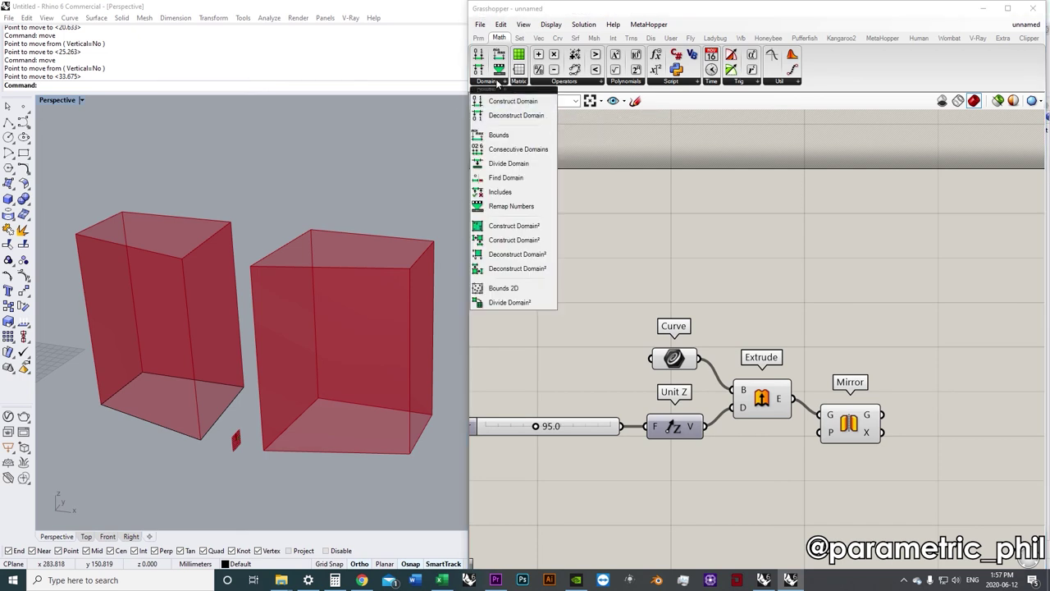
click(545, 82)
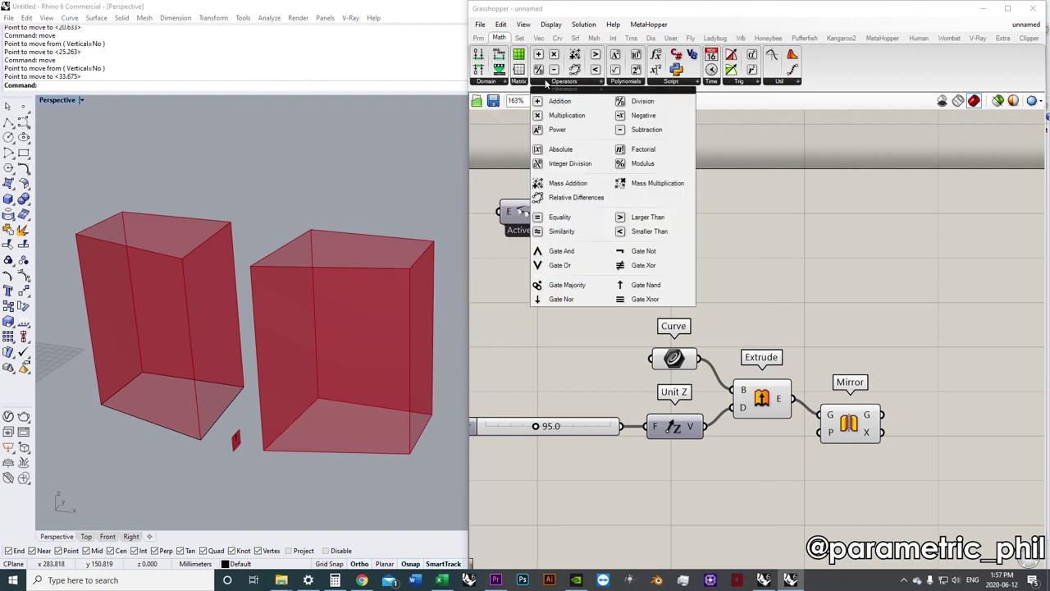
click(637, 83)
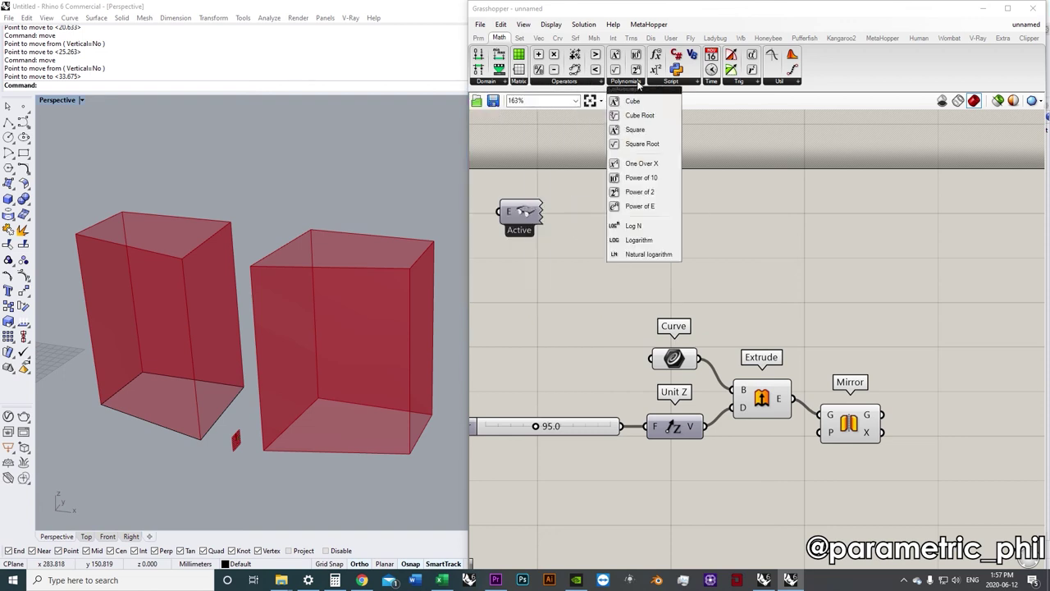
click(671, 83)
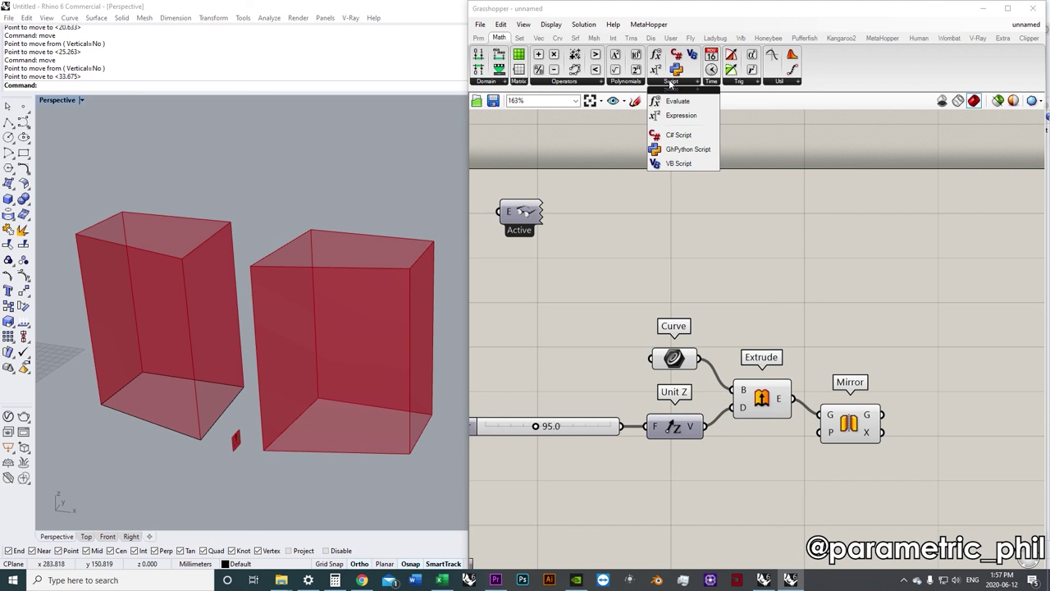
click(520, 40)
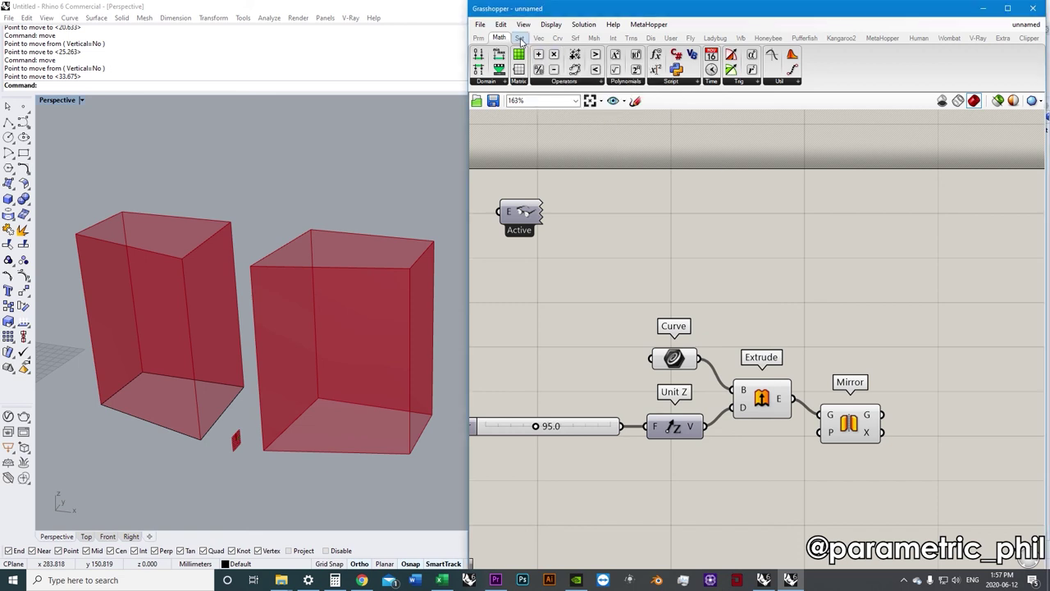
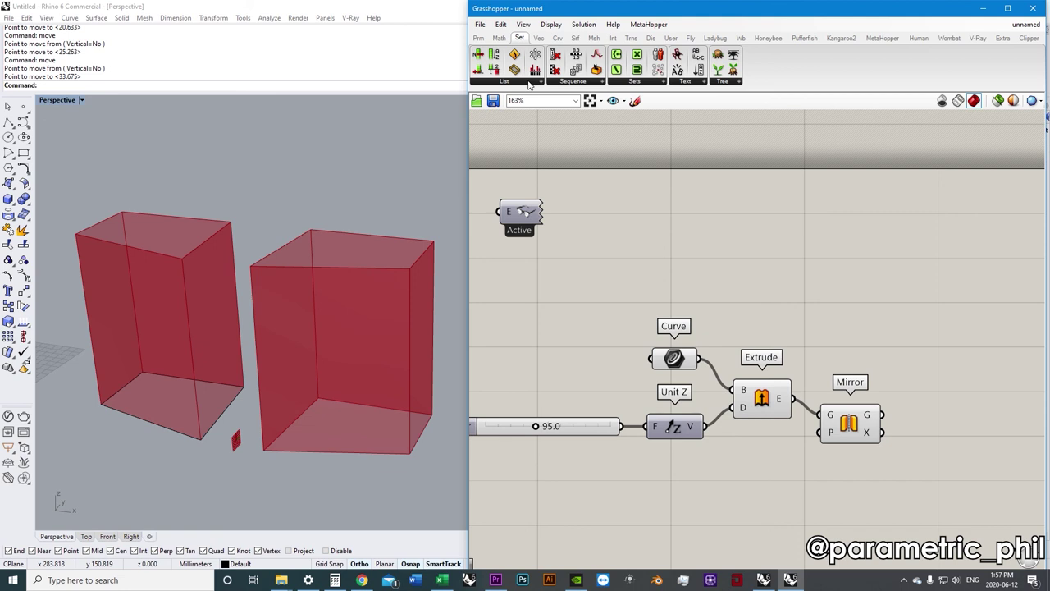
Expand the Tree component list and search the canvas for 'extrude'.
click(714, 83)
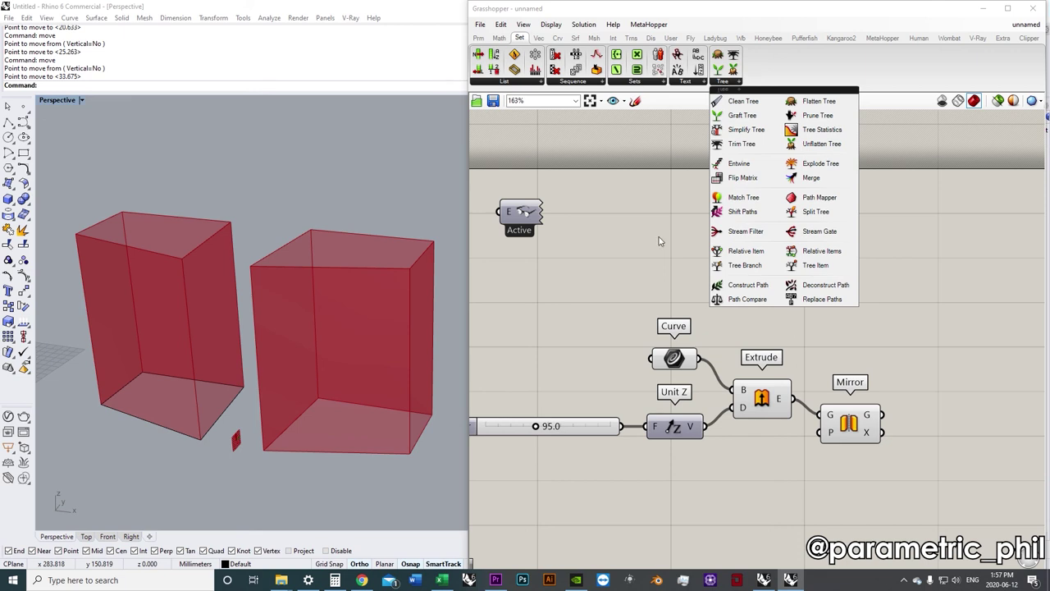
scroll(680, 225, down, 4)
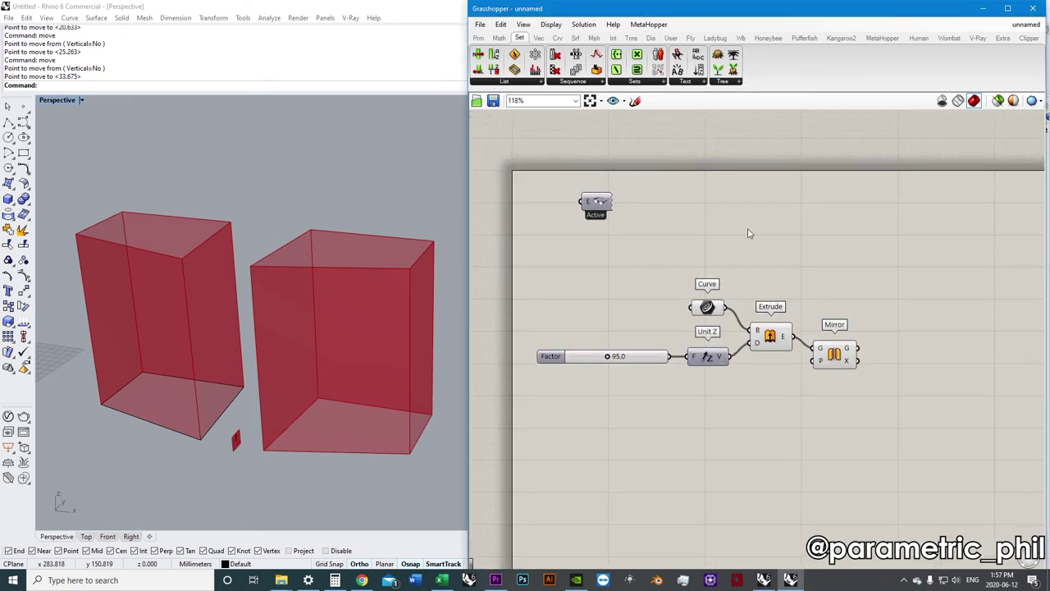
double_click(748, 229)
text(extrude)
Browse the Vector, Curve and Surface tabs and expand the freeform surface components.
click(545, 41)
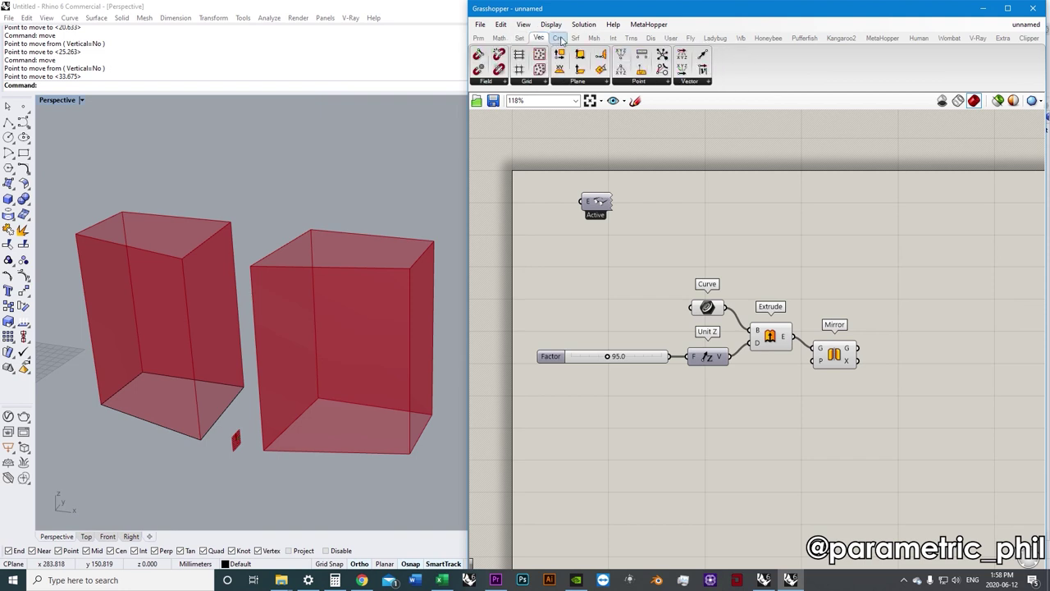
click(558, 38)
click(576, 39)
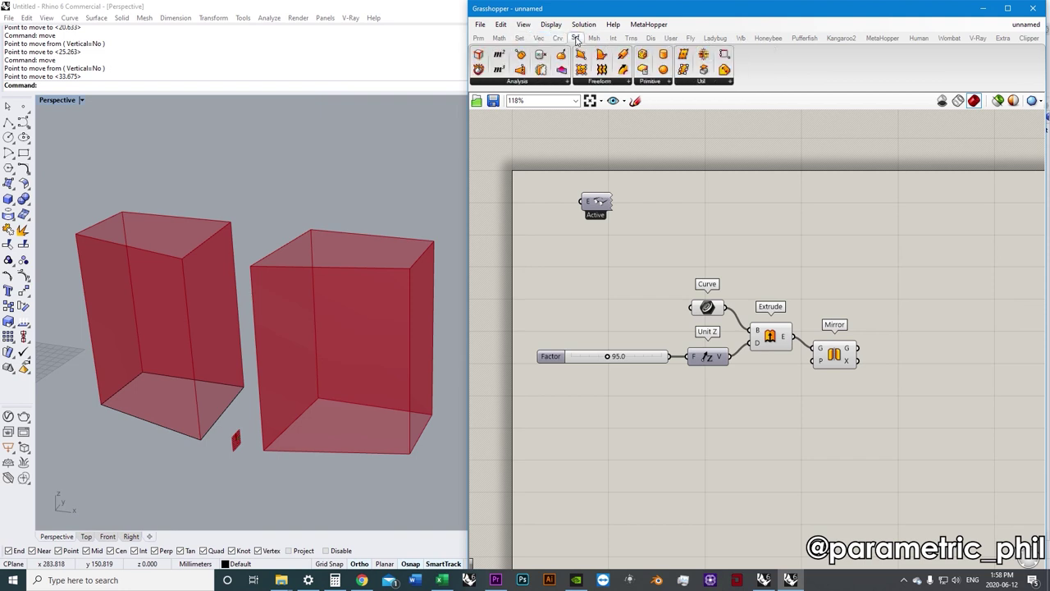
click(627, 84)
Step through the Curve, Surface, Mesh, Intersect, Transform, Display and User tabs.
click(557, 39)
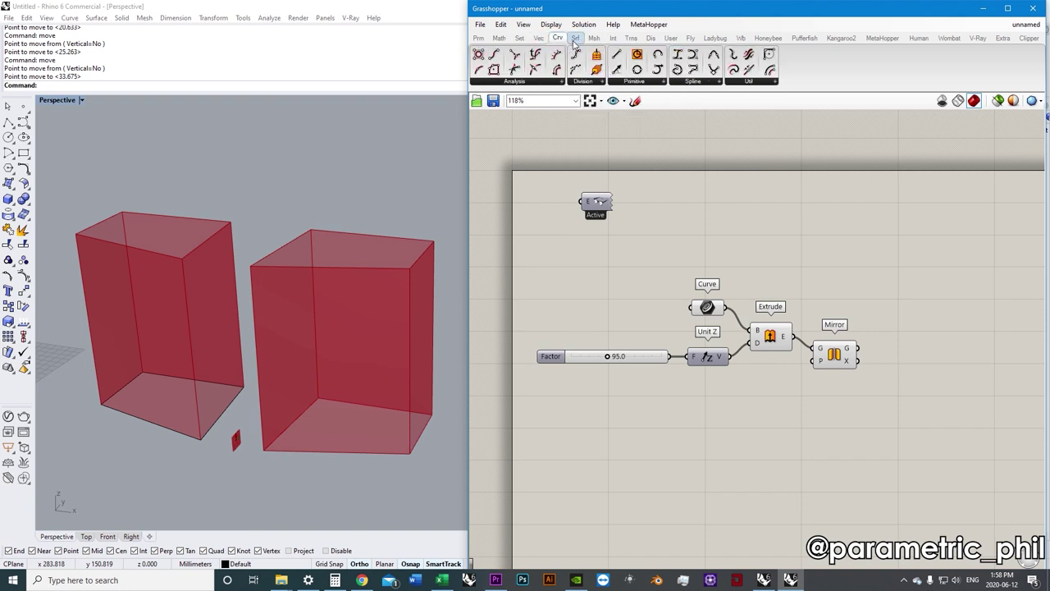
click(575, 38)
click(593, 38)
click(612, 39)
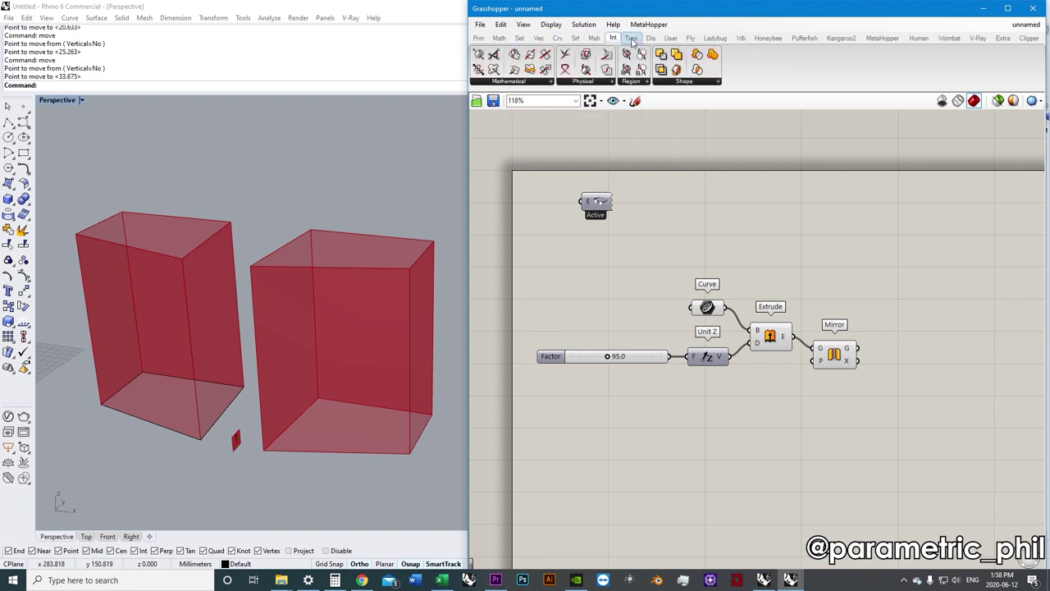
click(631, 38)
click(650, 39)
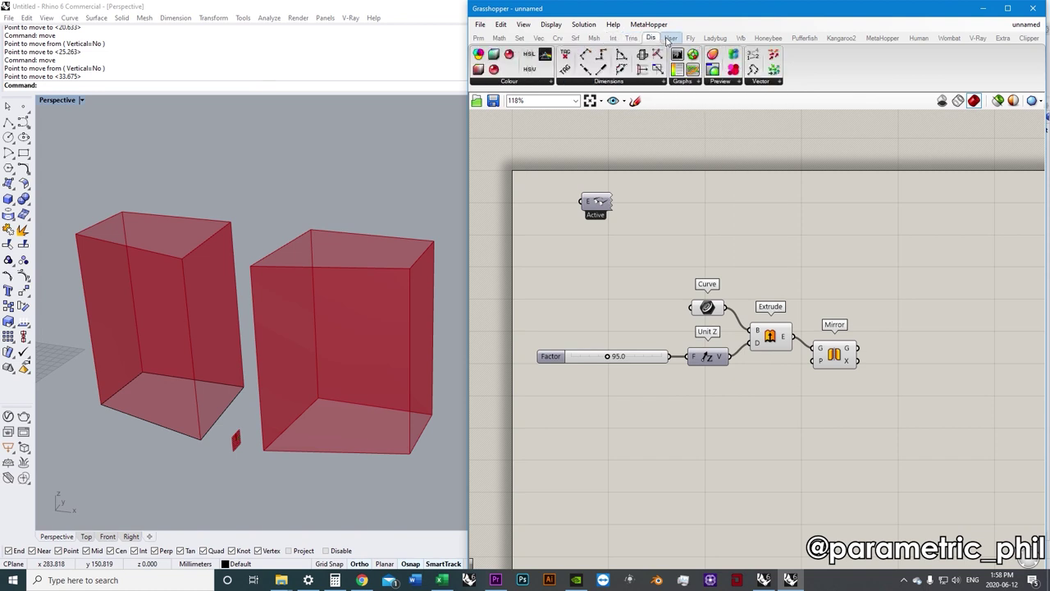
click(670, 39)
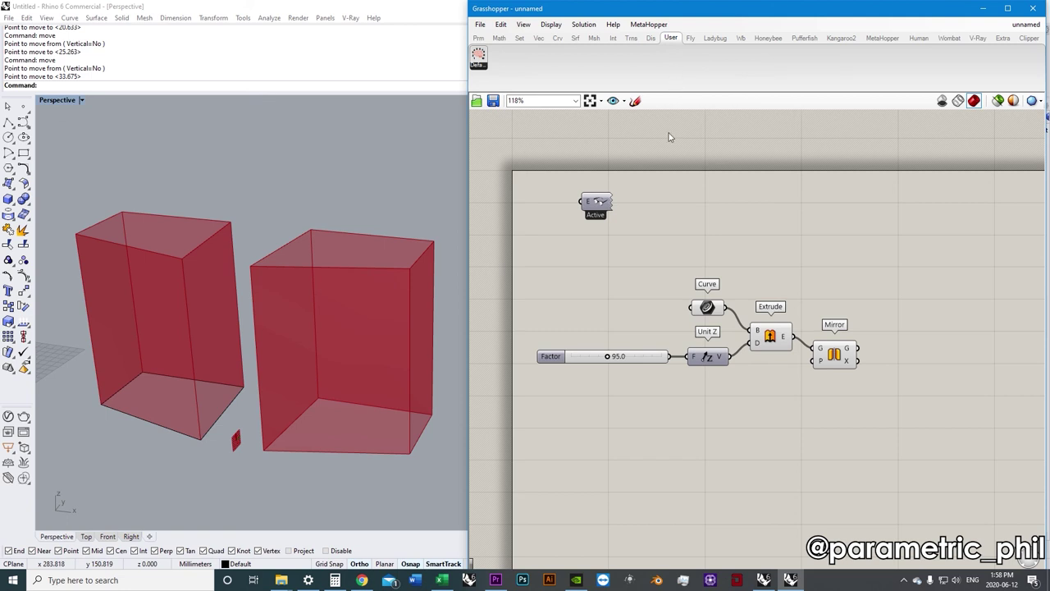
Browse the Fly, Ladybug, Weaverbird and Honeybee plugin tabs, finishing on Fly.
click(690, 39)
click(715, 39)
click(741, 38)
click(763, 38)
click(691, 38)
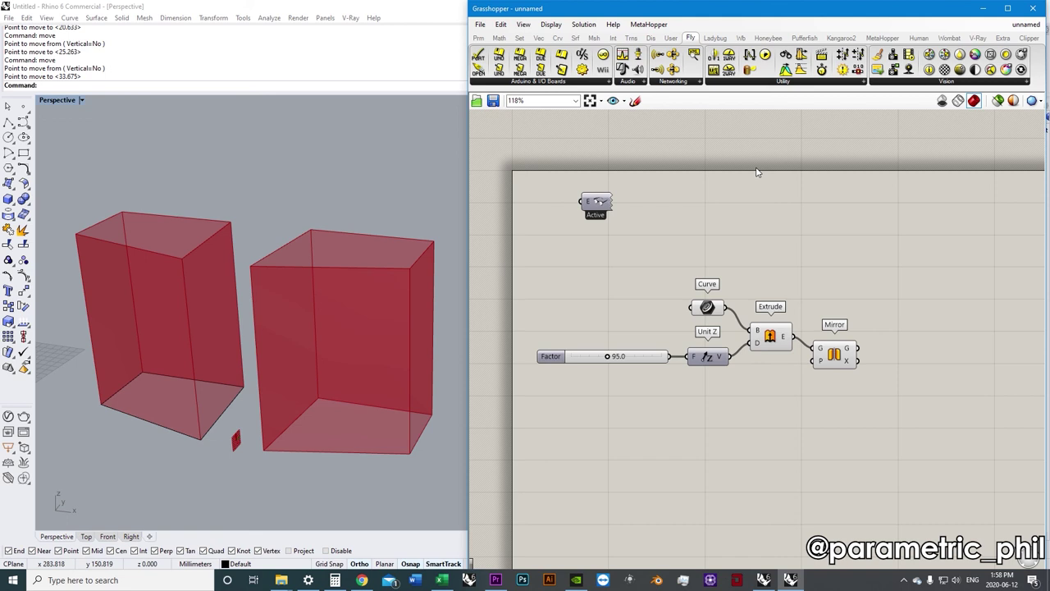
Switch the ribbon from Ladybug to the Pufferfish plugin components.
click(716, 38)
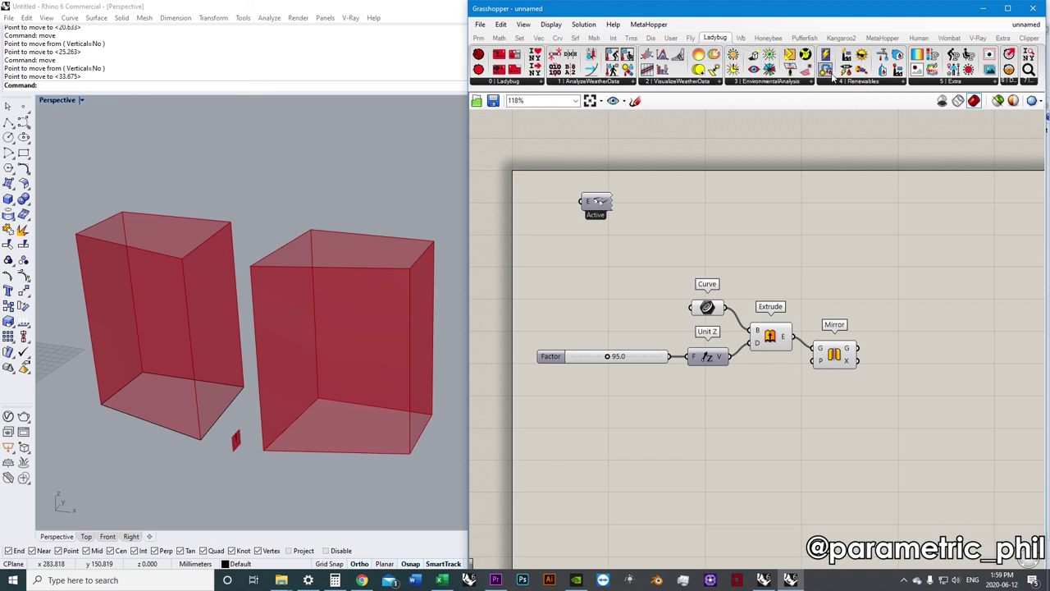
click(803, 39)
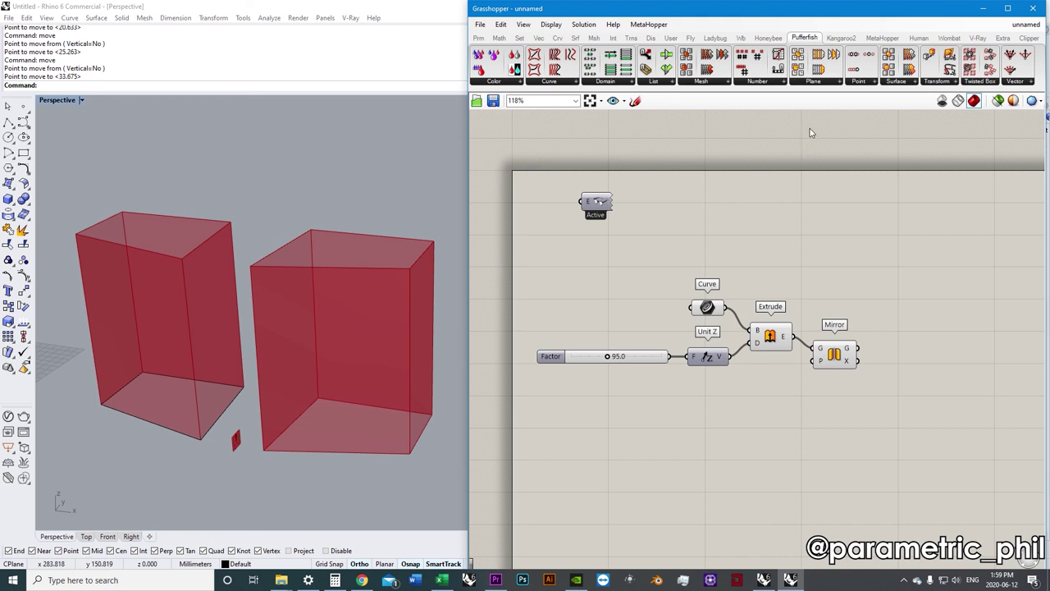
Browse Pufferfish surfaces, Kangaroo2 and MetaHopper, then return to the Params tab.
click(891, 82)
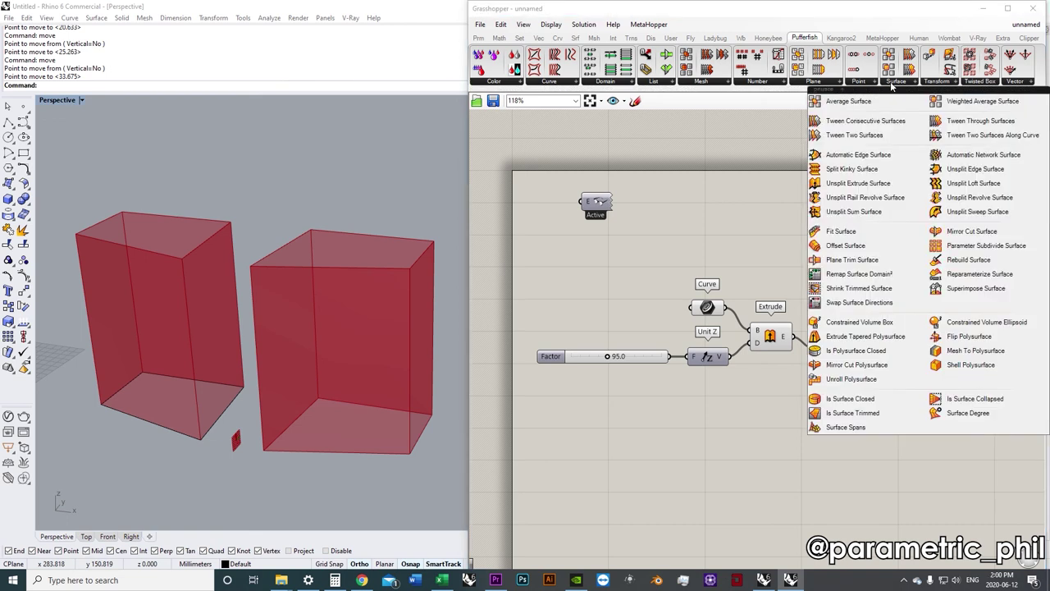
click(841, 38)
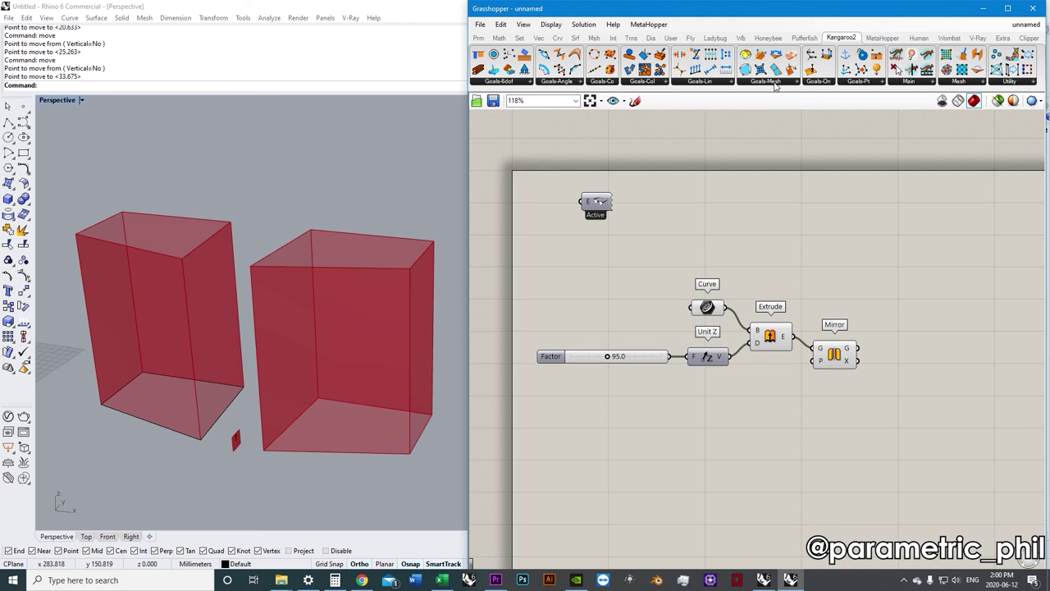
click(883, 37)
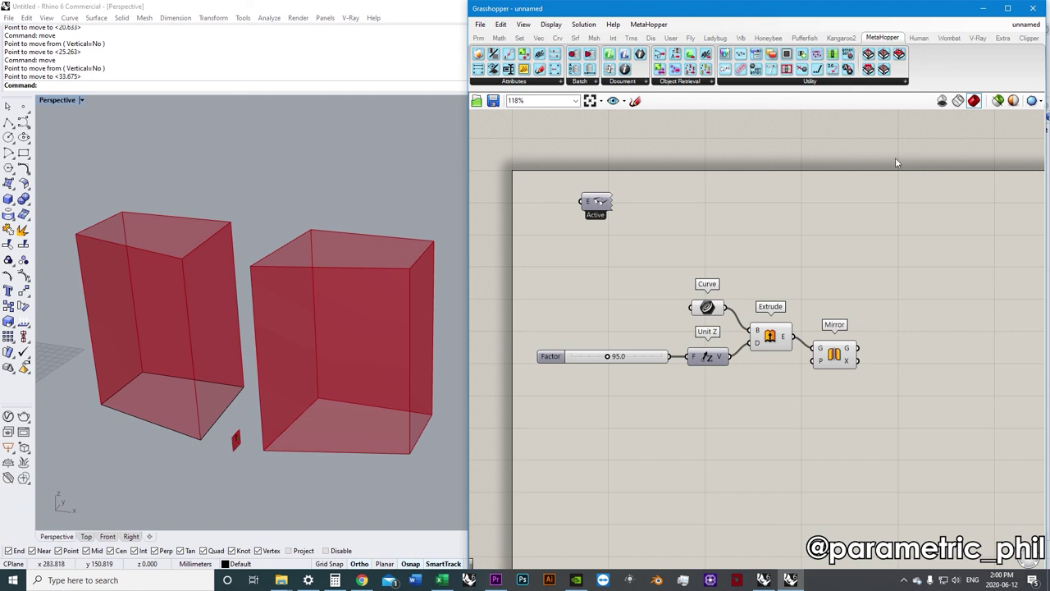
click(518, 38)
click(479, 38)
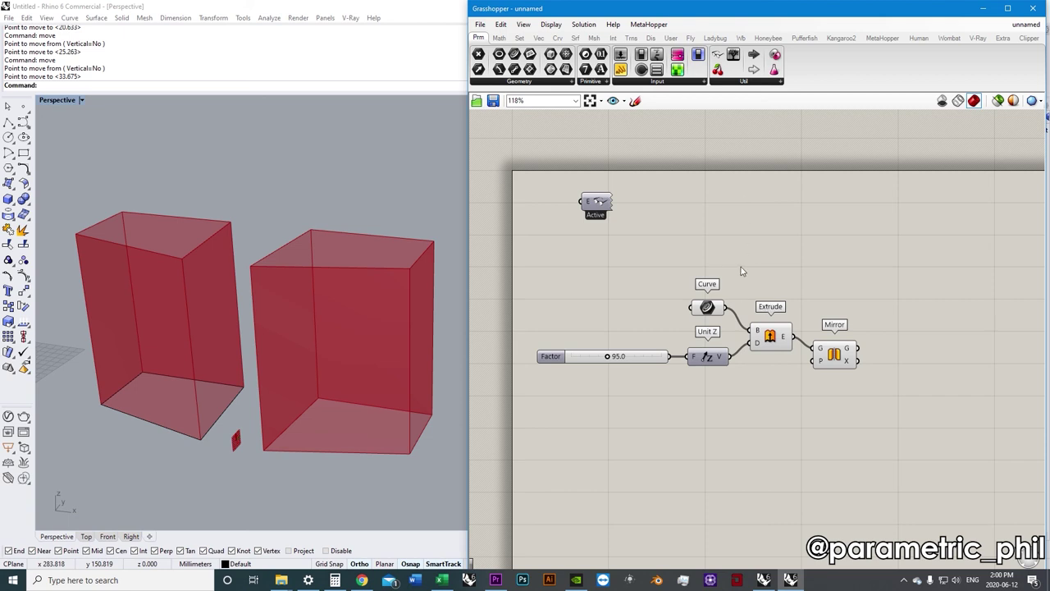
scroll(753, 264, down, 1)
right_drag(748, 254, 702, 218)
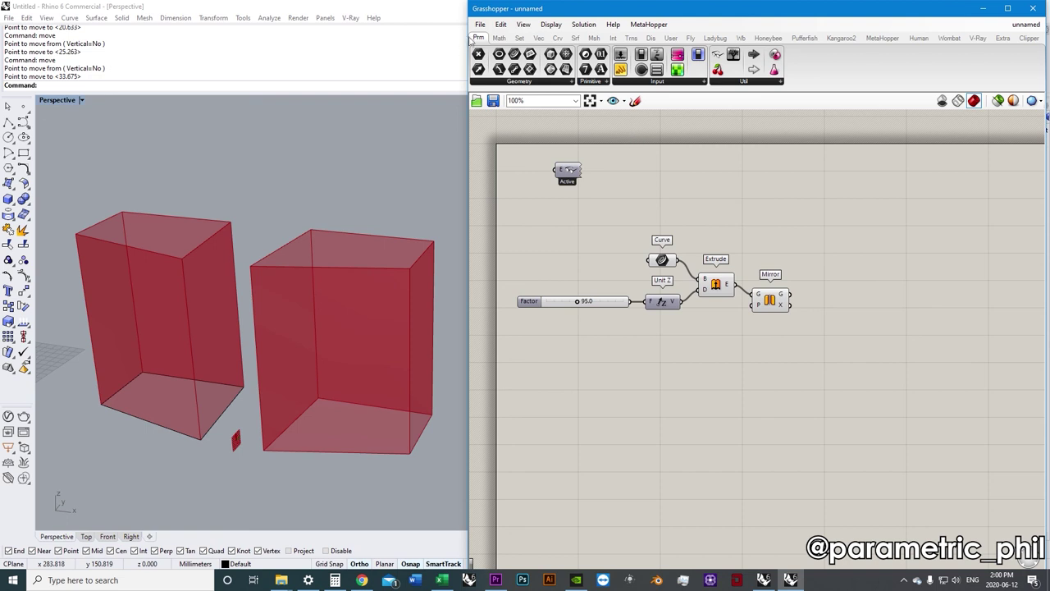
click(500, 24)
click(500, 24)
click(517, 24)
mouse_move(548, 30)
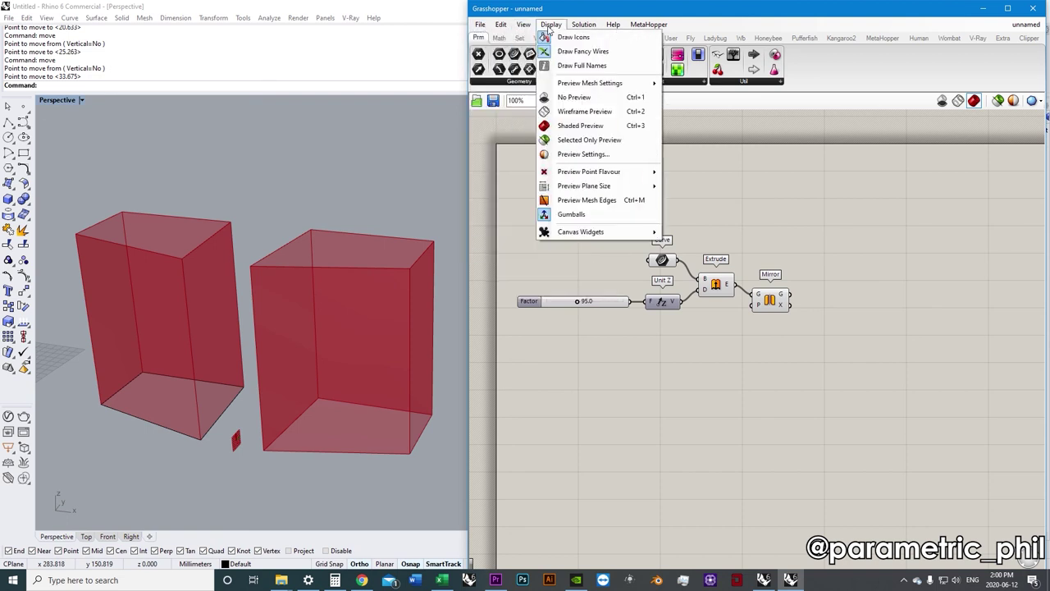
click(548, 28)
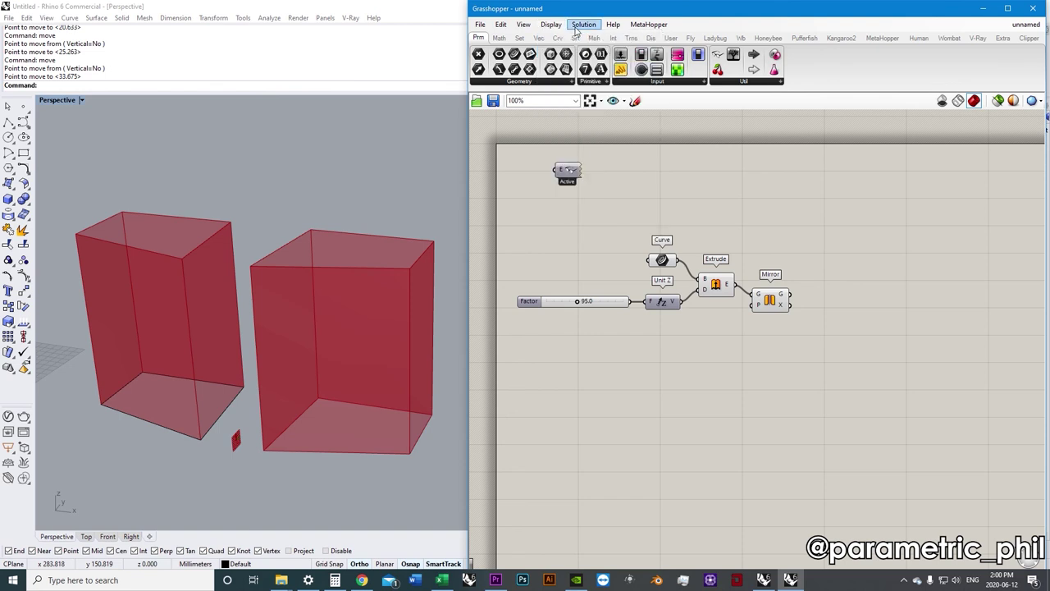
click(612, 24)
click(783, 191)
Rearrange the definition on the canvas, moving Mirror up, and select Extrude.
scroll(635, 316, down, 2)
scroll(634, 316, up, 2)
right_drag(608, 316, 614, 302)
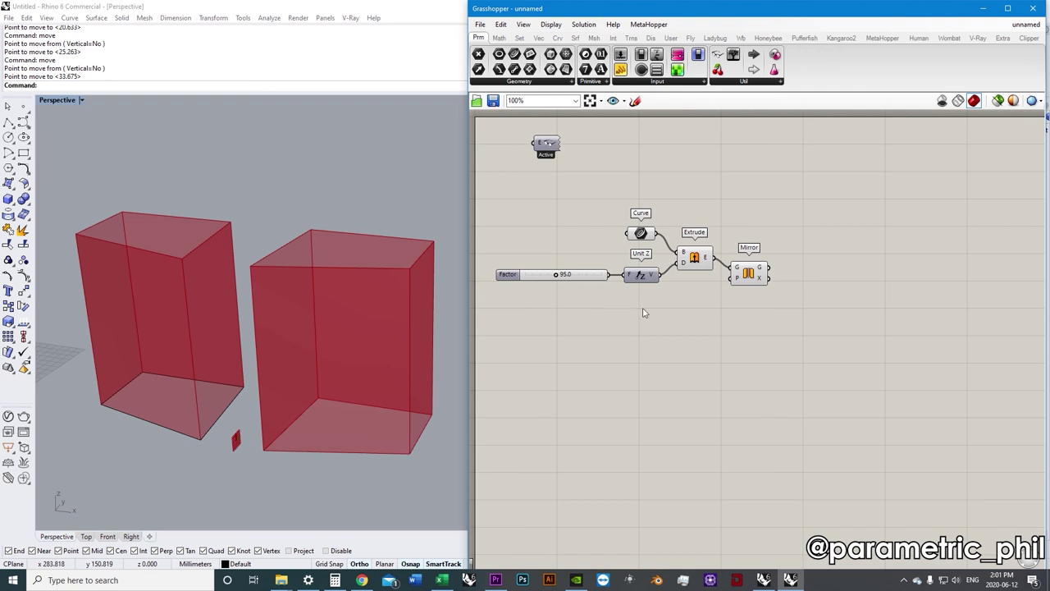
right_drag(689, 320, 674, 334)
scroll(725, 359, up, 3)
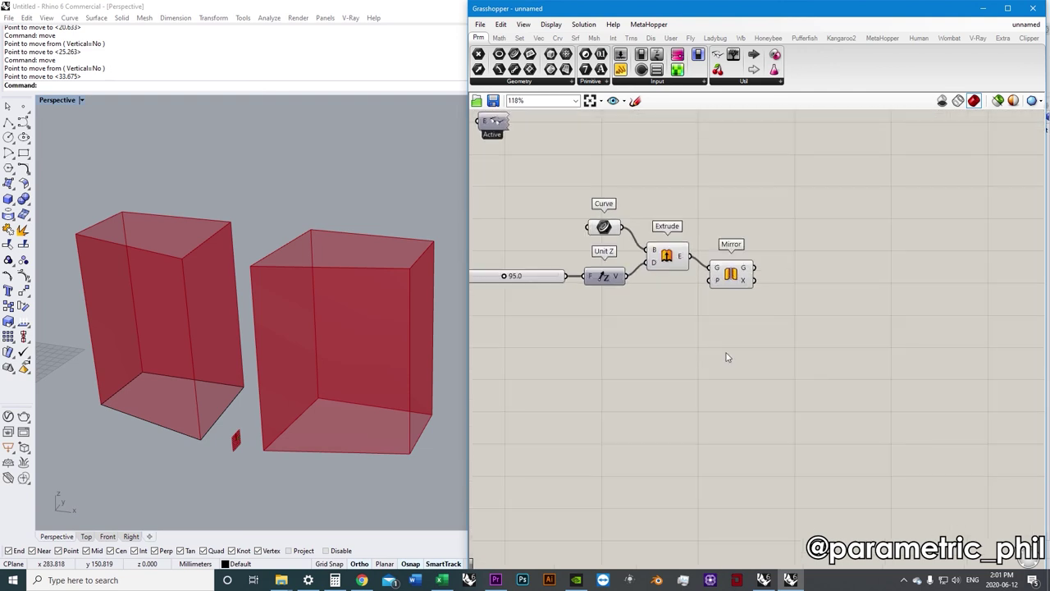
scroll(726, 359, down, 1)
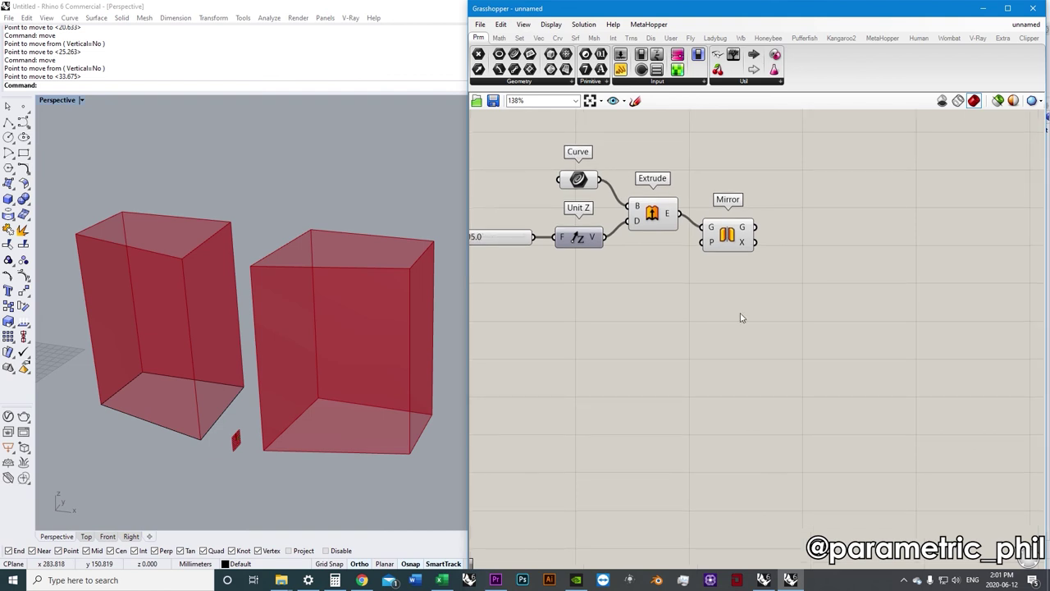
drag(723, 239, 730, 228)
click(674, 227)
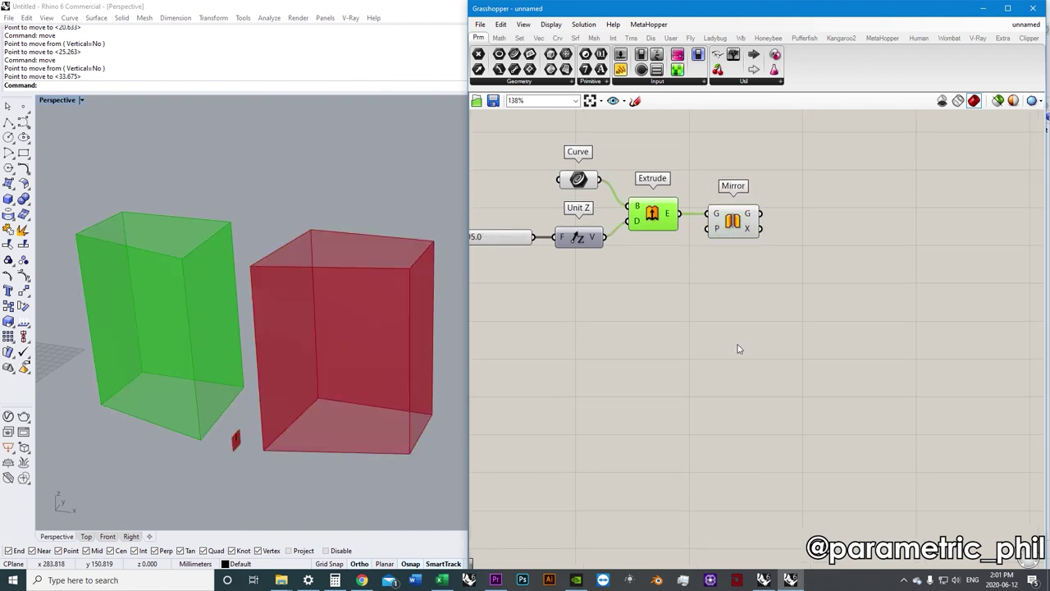
Place a new Panel below Mirror using the canvas search with a quote mark.
double_click(748, 344)
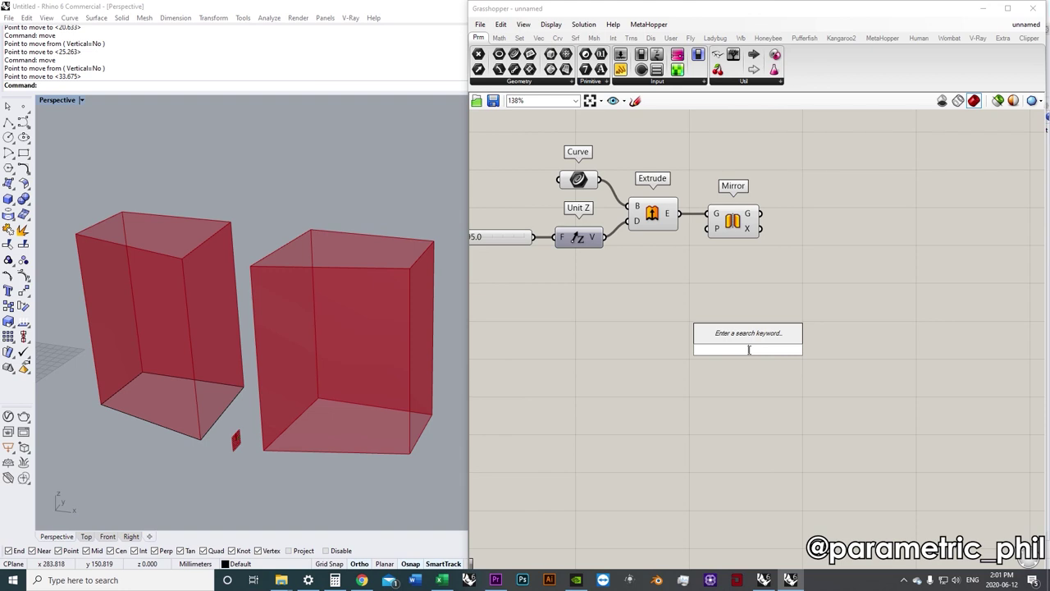
text(panel)
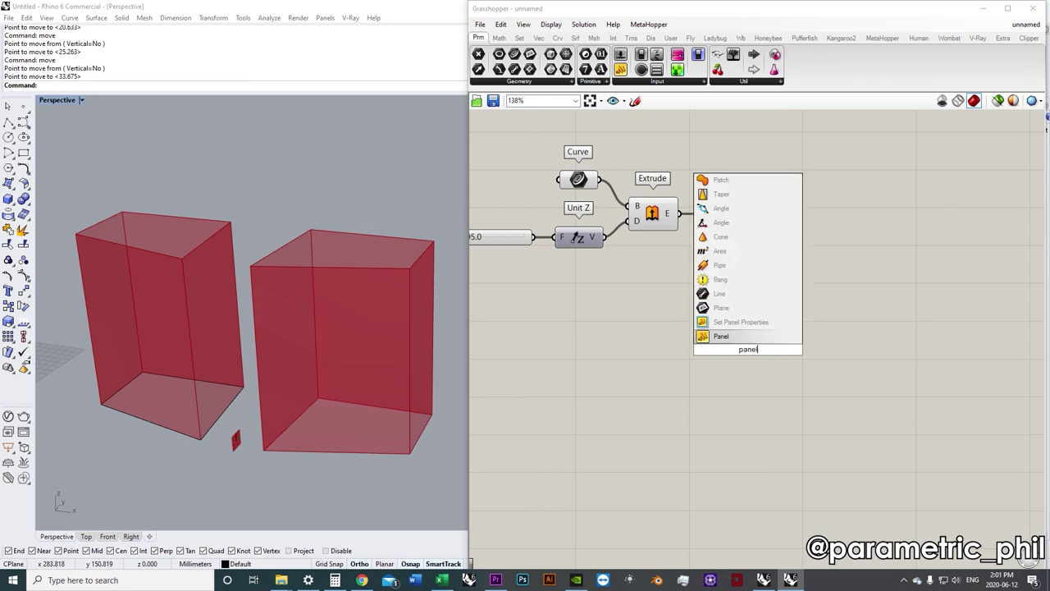
key(BackSpace)
key(BackSpace)
key(BackSpace)
key(BackSpace)
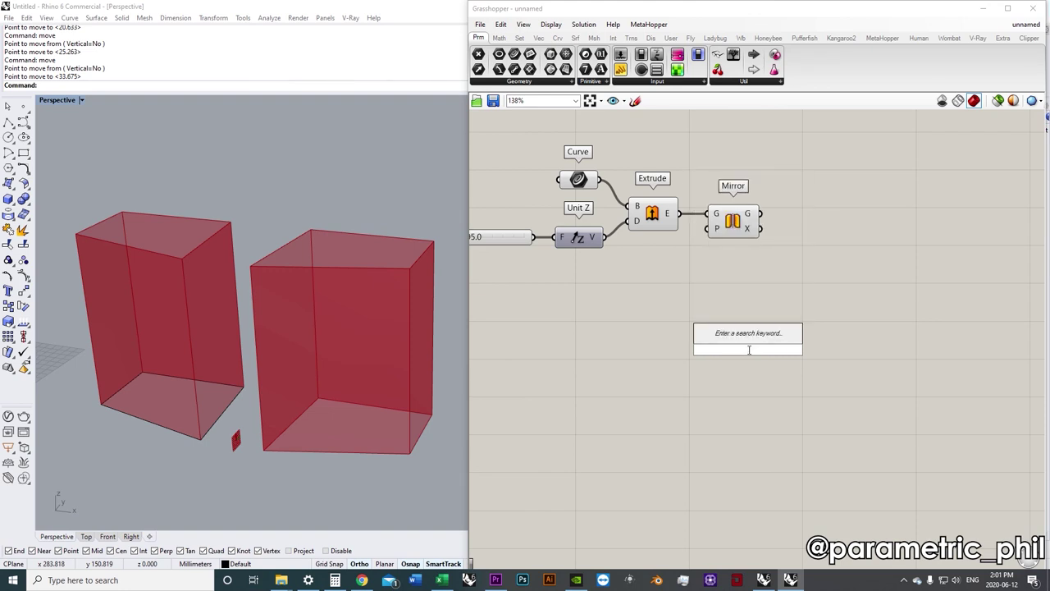
text(")
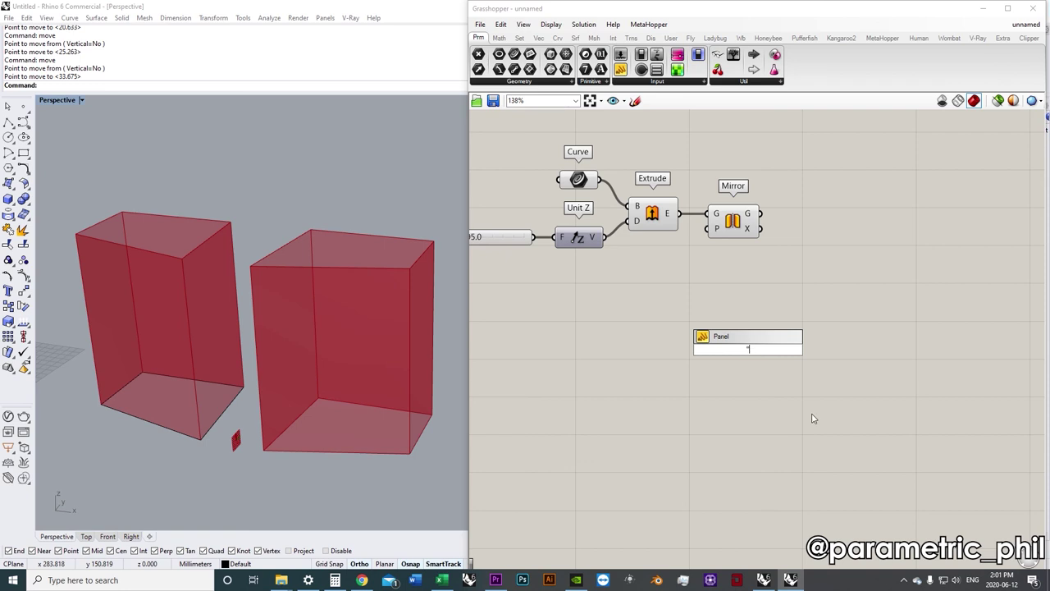
key(Return)
Wire Extrude's output into the new Panel, then enlarge and reposition the Panel.
drag(754, 340, 793, 314)
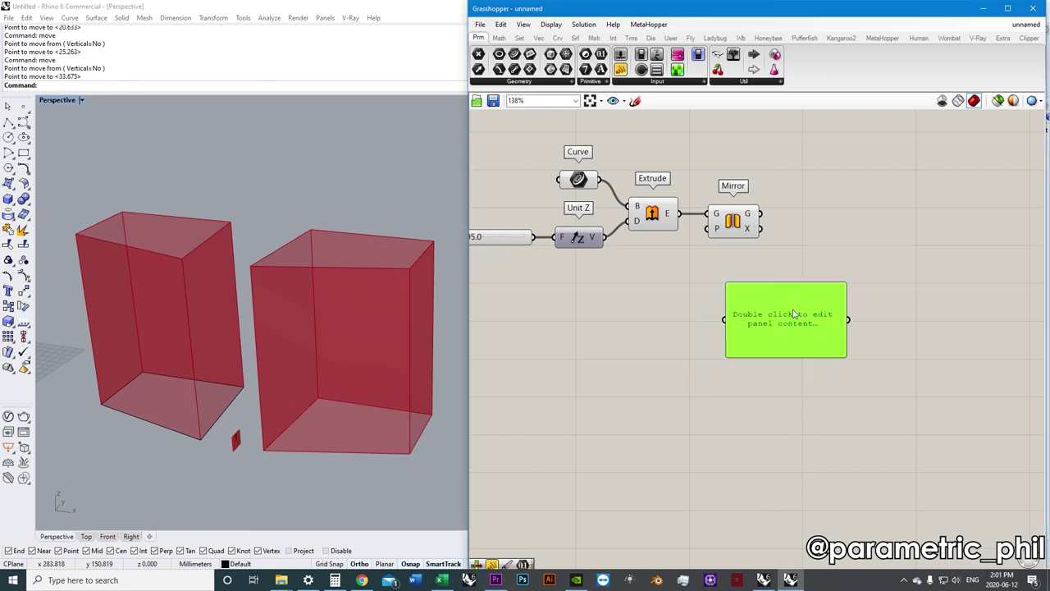
click(776, 400)
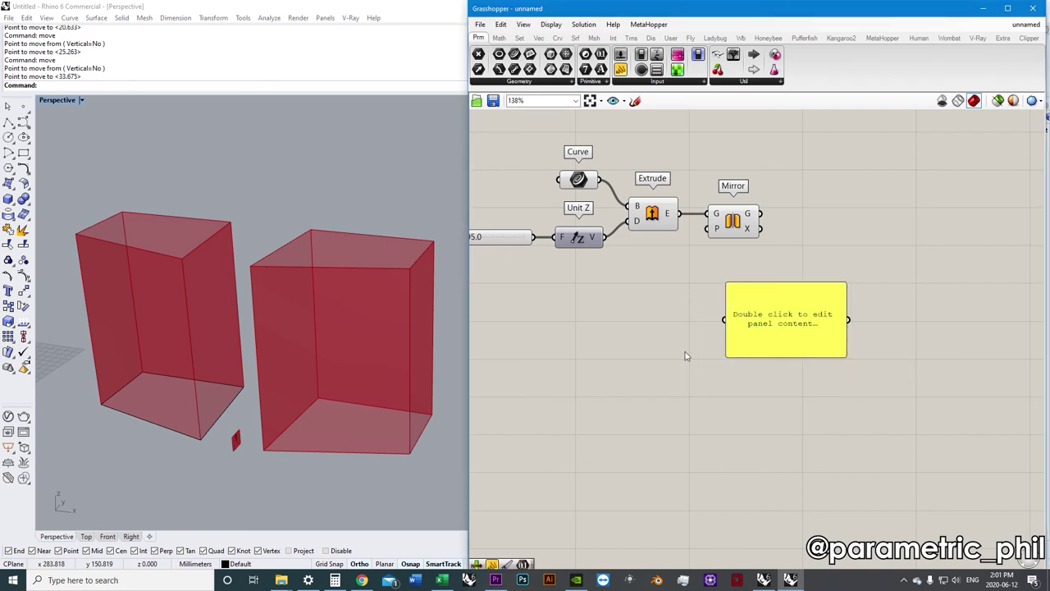
drag(679, 213, 724, 319)
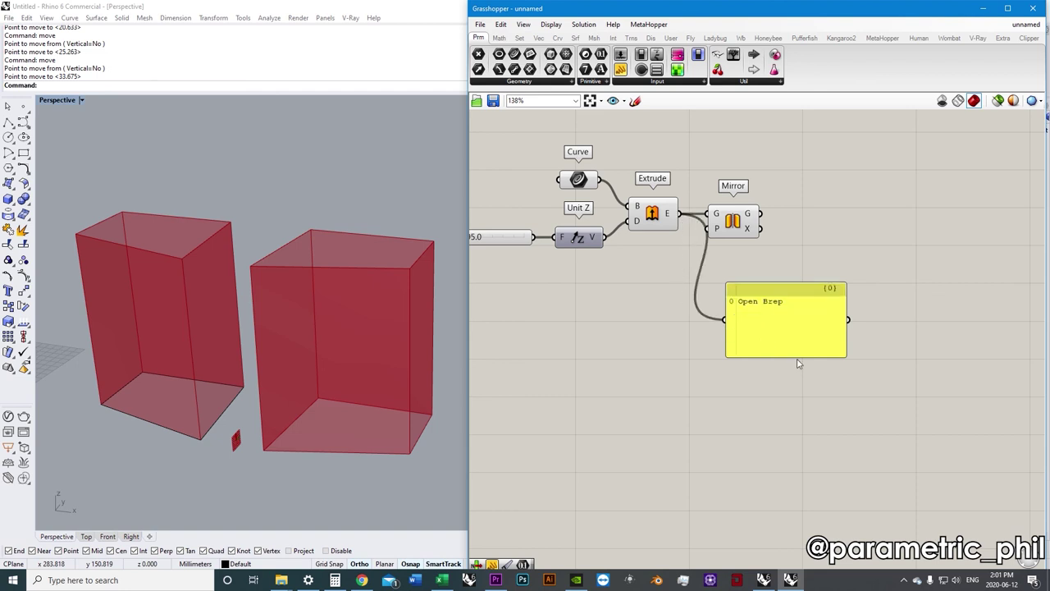
mouse_move(800, 355)
mouse_down()
mouse_move(799, 400)
mouse_move(821, 353)
mouse_up()
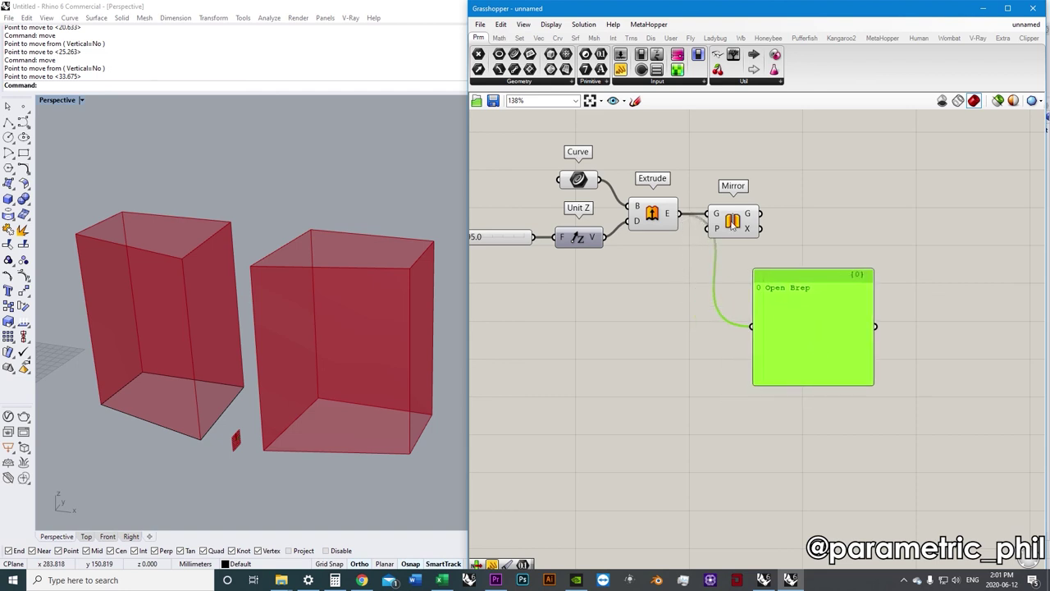
drag(733, 221, 774, 220)
drag(746, 281, 714, 253)
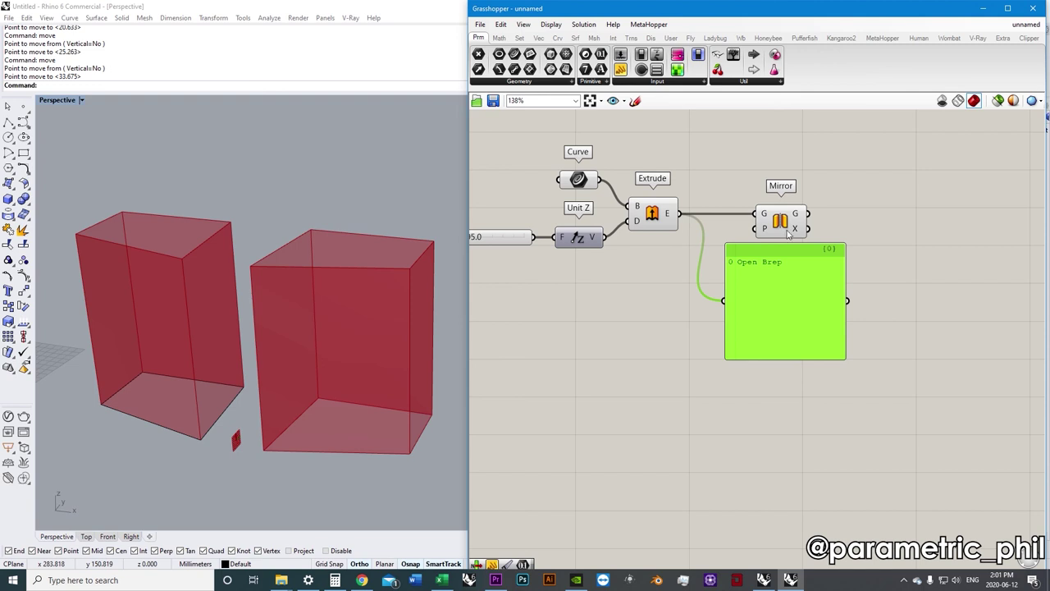
Reposition Mirror and the Panel, then feed Unit Z's vector into the Panel, reading {0,0,95}.
drag(777, 220, 770, 187)
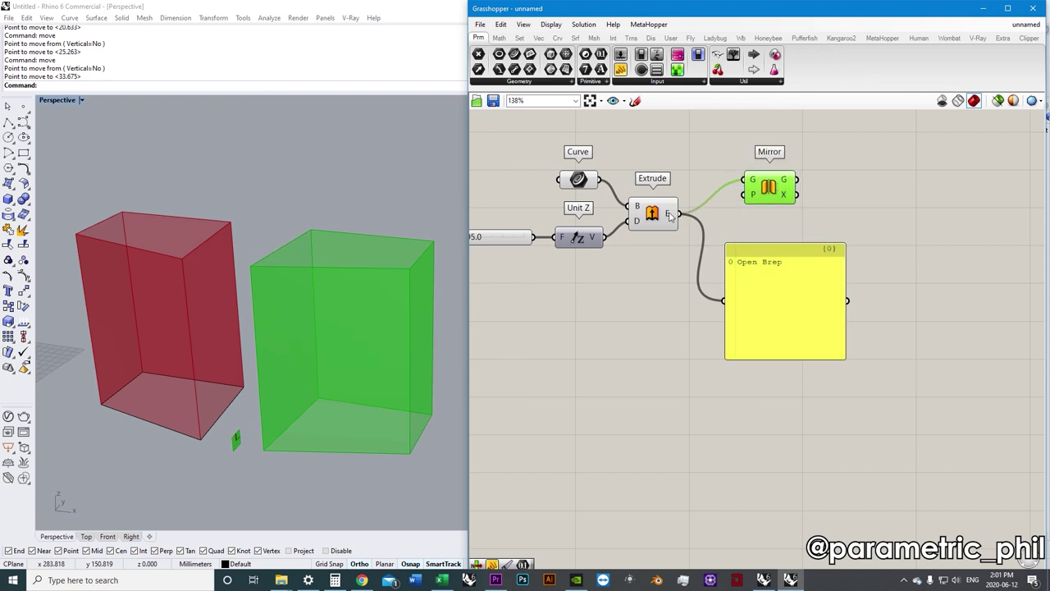
drag(771, 204, 736, 220)
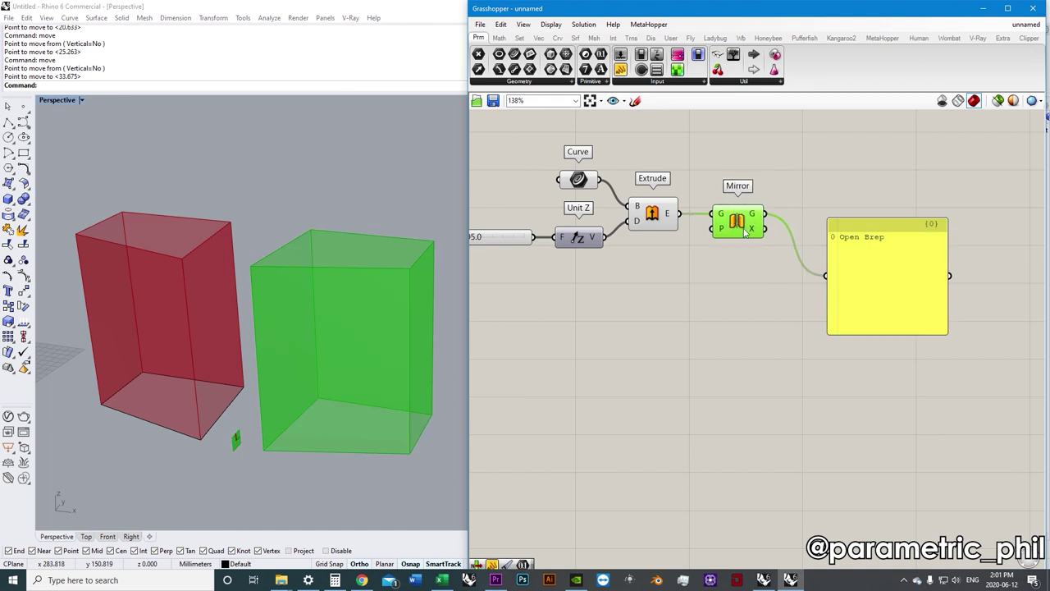
right_drag(736, 220, 781, 194)
drag(886, 238, 797, 289)
drag(649, 212, 782, 305)
drag(819, 323, 722, 288)
Connect the Factor slider to the Panel to display its value of 95.
scroll(738, 250, up, 2)
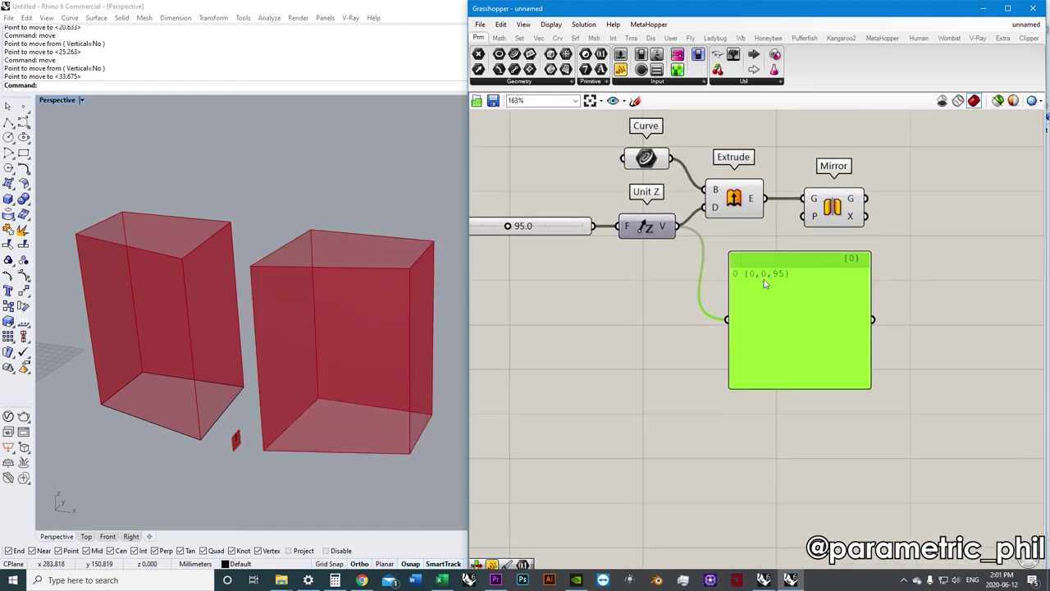
scroll(763, 277, up, 2)
scroll(785, 283, down, 3)
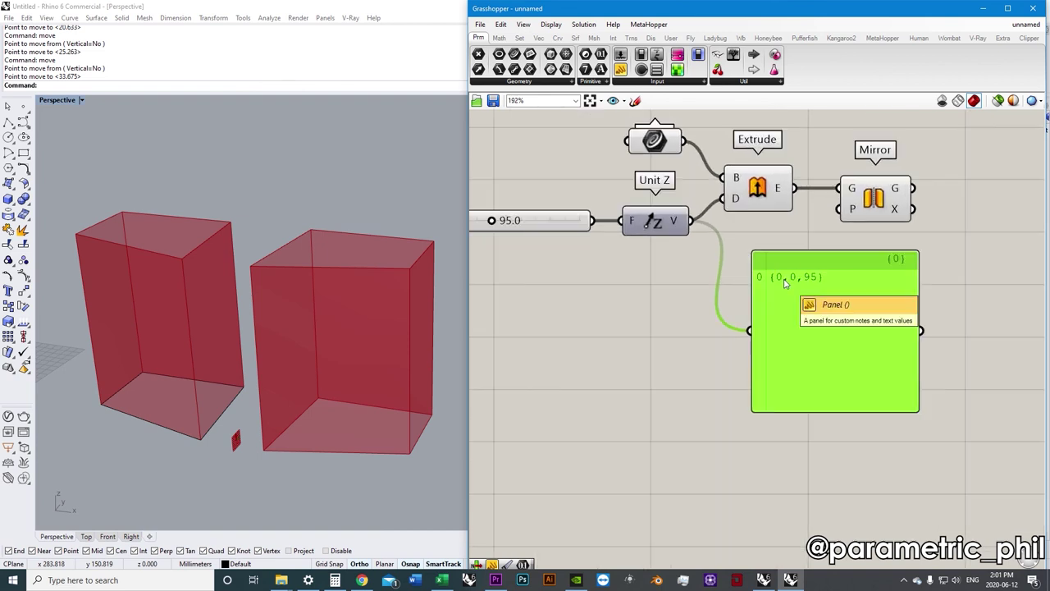
drag(673, 230, 761, 319)
mouse_move(601, 230)
mouse_down()
mouse_move(588, 230)
mouse_move(602, 230)
mouse_up()
Feed Curve's output into the Panel and widen the Panel so its text fits.
drag(740, 173, 738, 320)
right_drag(931, 345, 827, 356)
drag(817, 355, 876, 354)
right_drag(795, 356, 776, 390)
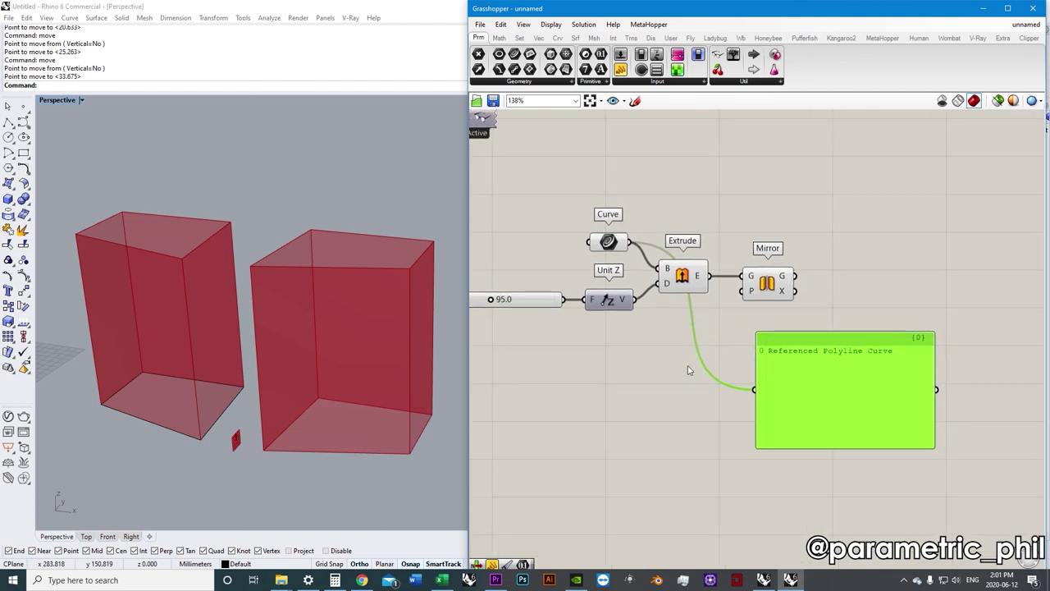
right_drag(642, 320, 679, 334)
scroll(680, 341, up, 2)
scroll(726, 334, down, 2)
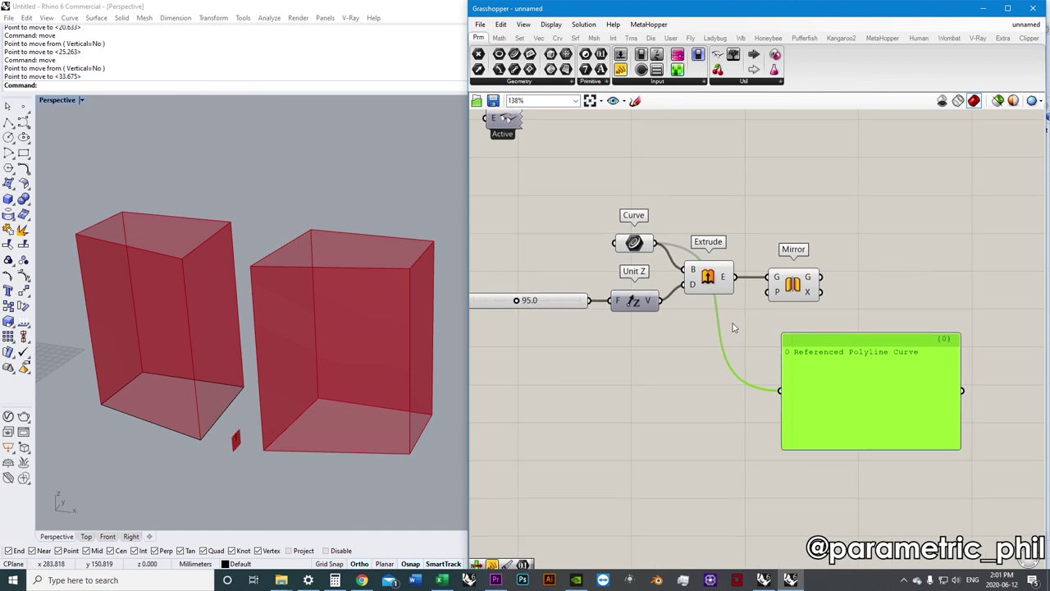
right_drag(700, 331, 670, 325)
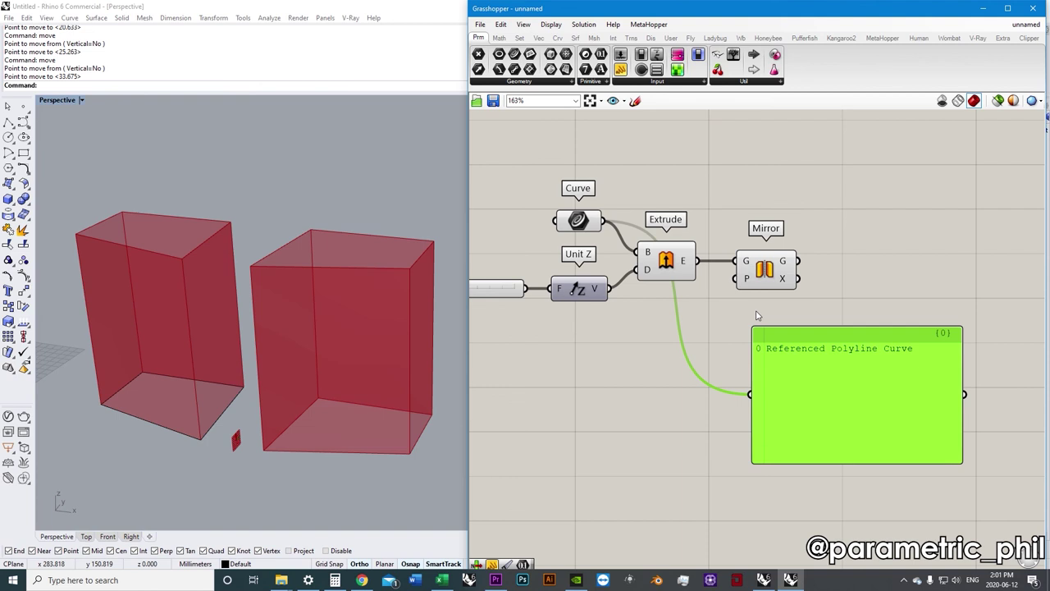
scroll(759, 316, up, 2)
Show Extrude's output in the Panel and preview Mirror's boxes.
drag(666, 261, 785, 383)
right_drag(669, 310, 701, 292)
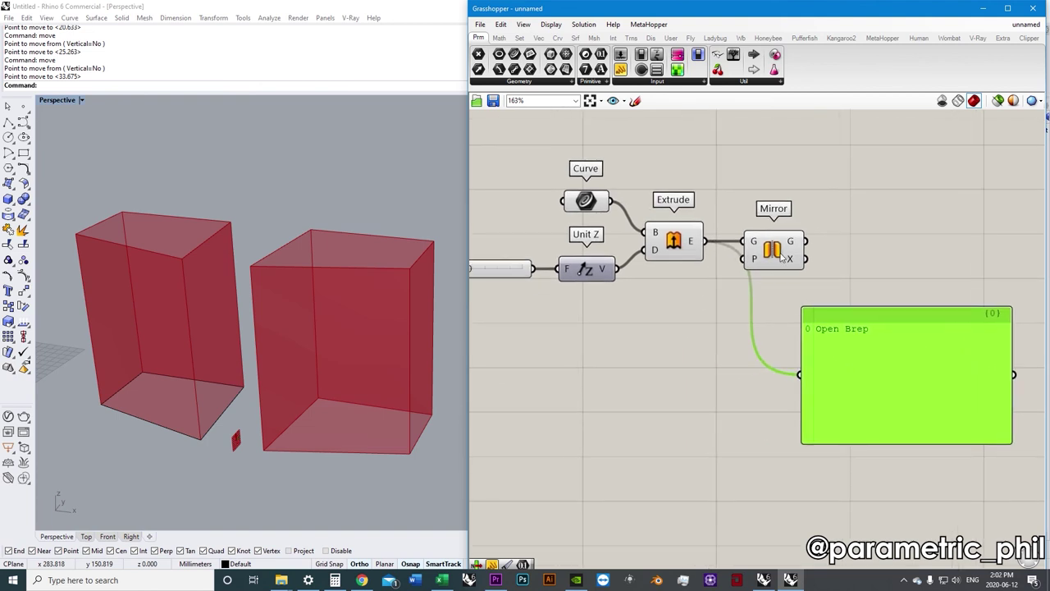
click(789, 254)
click(738, 282)
right_drag(778, 251, 668, 244)
Connect Mirror's G output to the Panel so it lists one Open Brep.
drag(702, 236, 687, 366)
drag(727, 357, 790, 343)
drag(664, 243, 644, 245)
right_drag(656, 272, 646, 290)
click(646, 290)
drag(672, 246, 737, 365)
right_drag(669, 325, 708, 320)
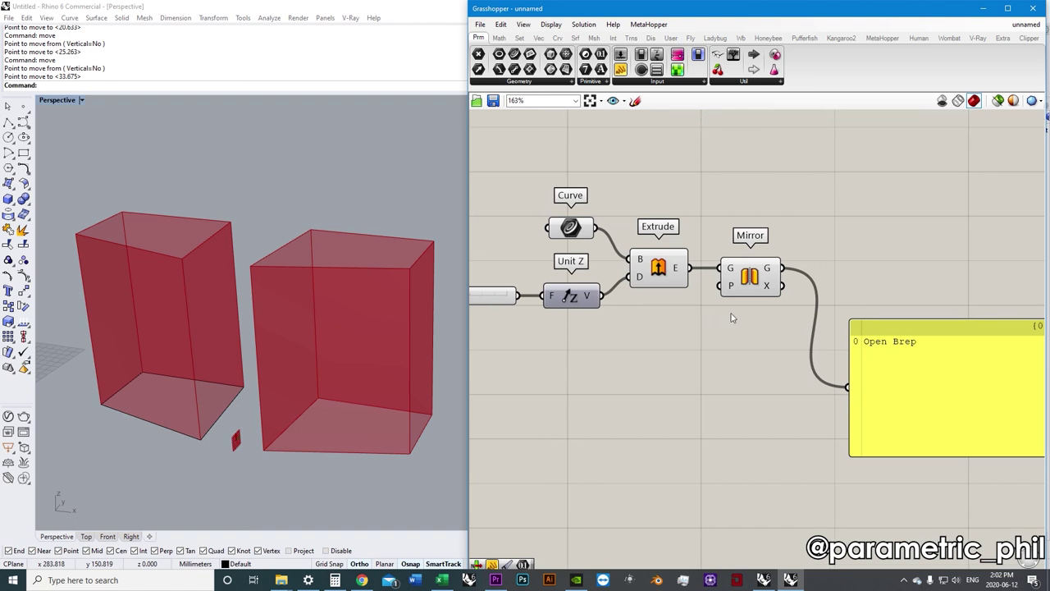
right_drag(732, 318, 734, 285)
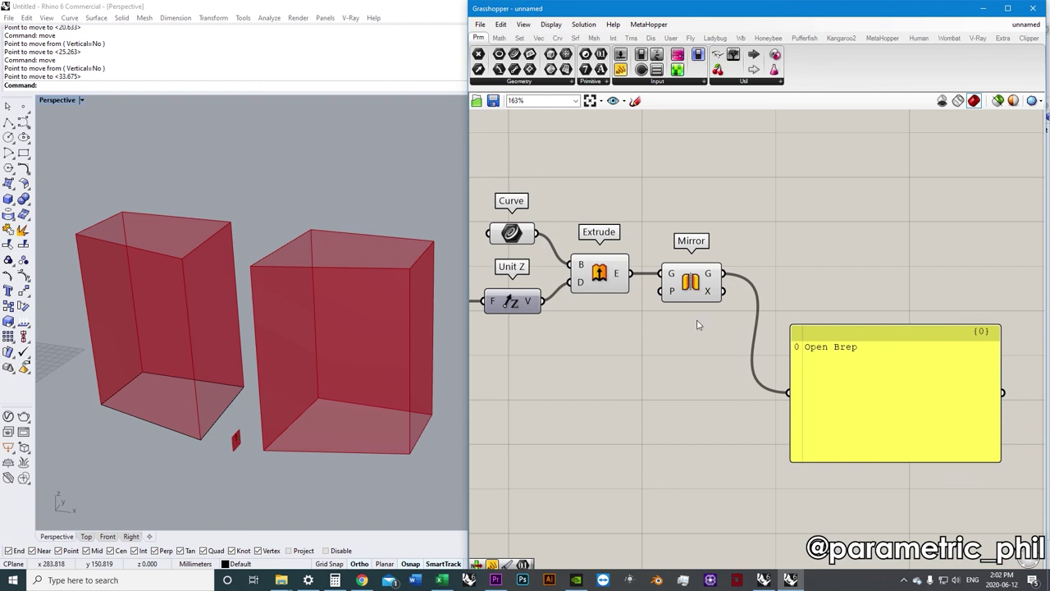
scroll(722, 315, down, 3)
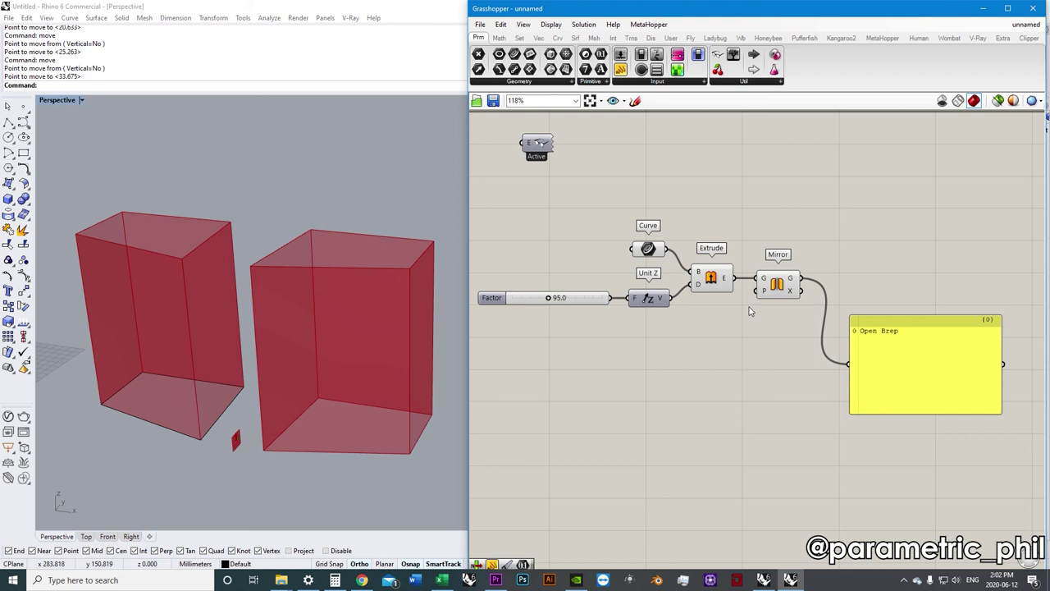
right_drag(749, 311, 791, 324)
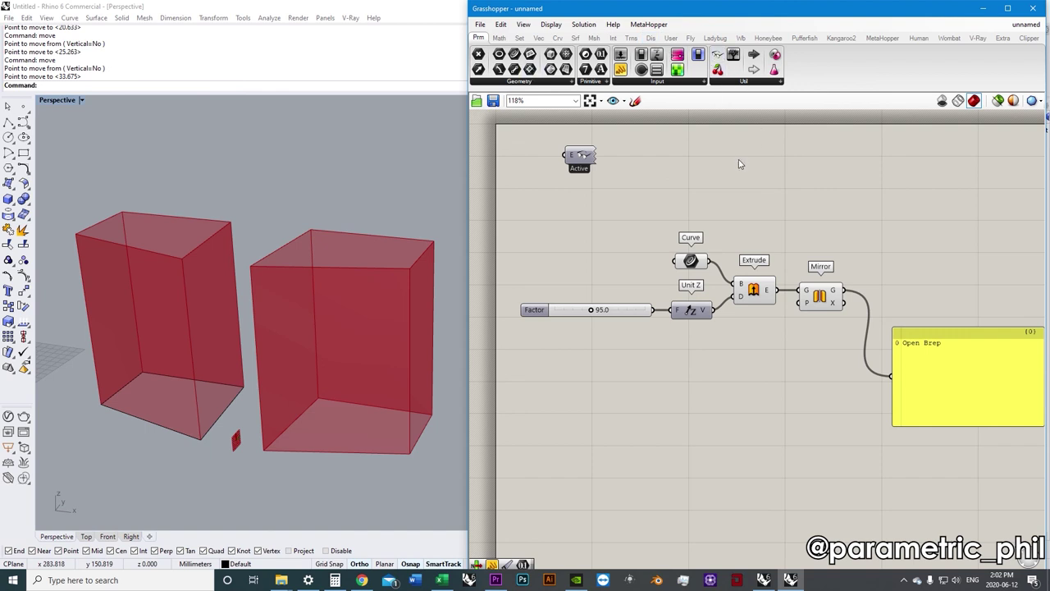
click(499, 39)
click(519, 39)
click(538, 38)
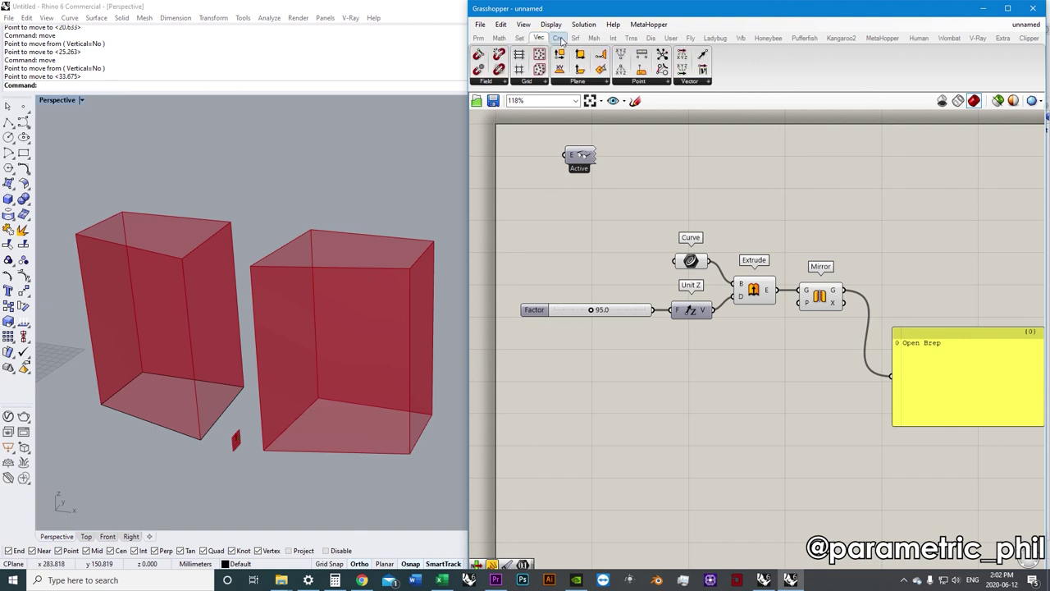
click(559, 39)
click(574, 39)
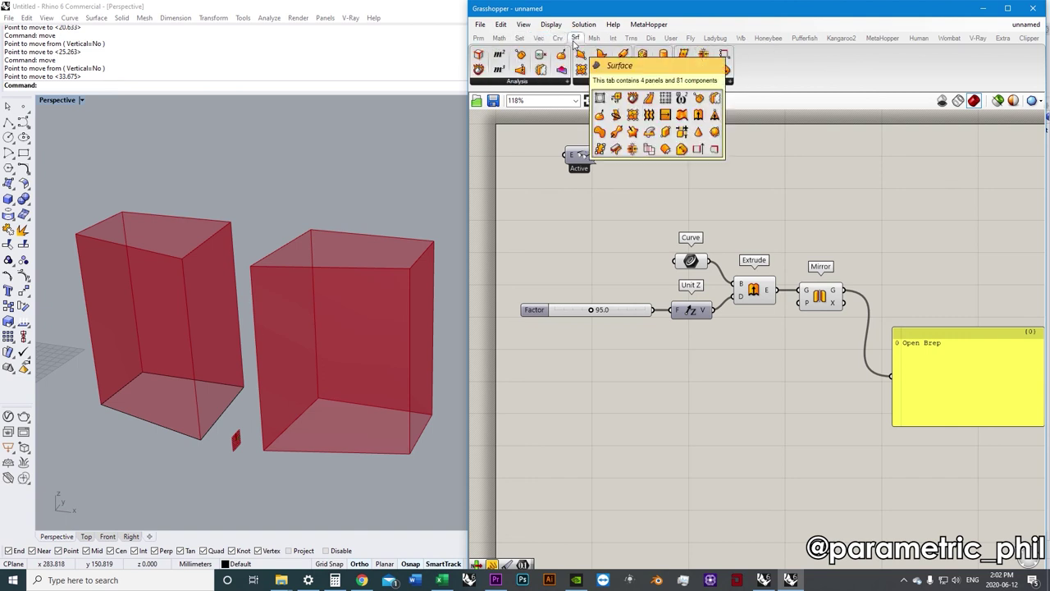
click(480, 38)
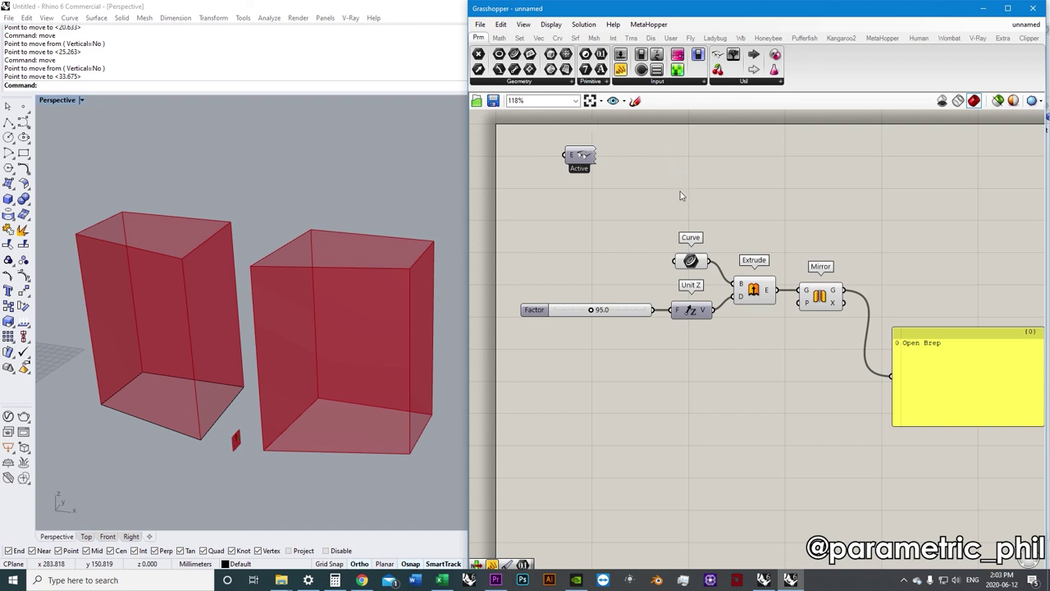
right_drag(689, 262, 647, 229)
click(647, 229)
right_click(647, 229)
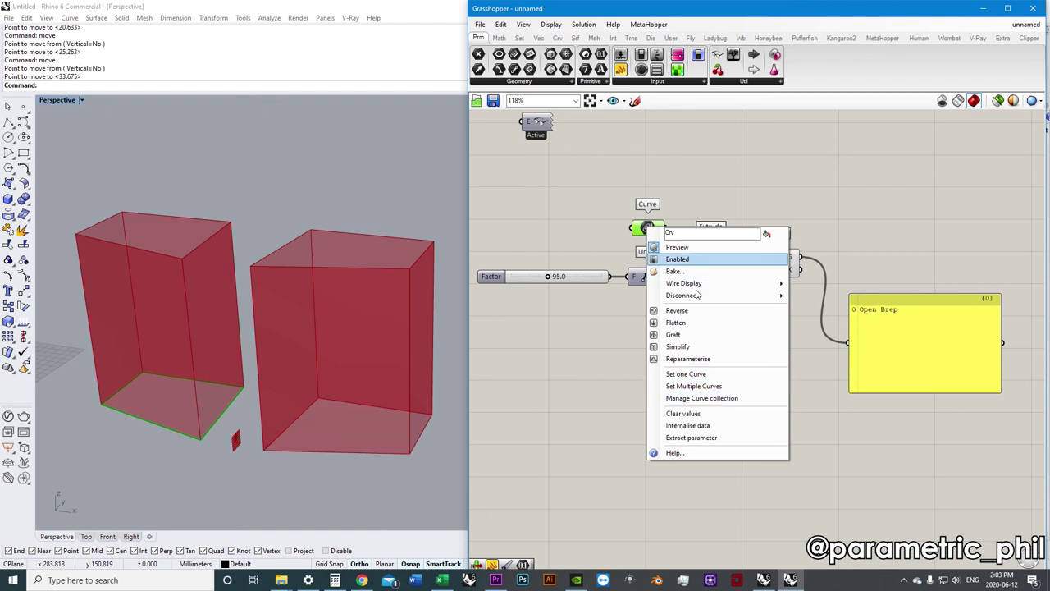
click(600, 208)
right_drag(599, 206, 606, 199)
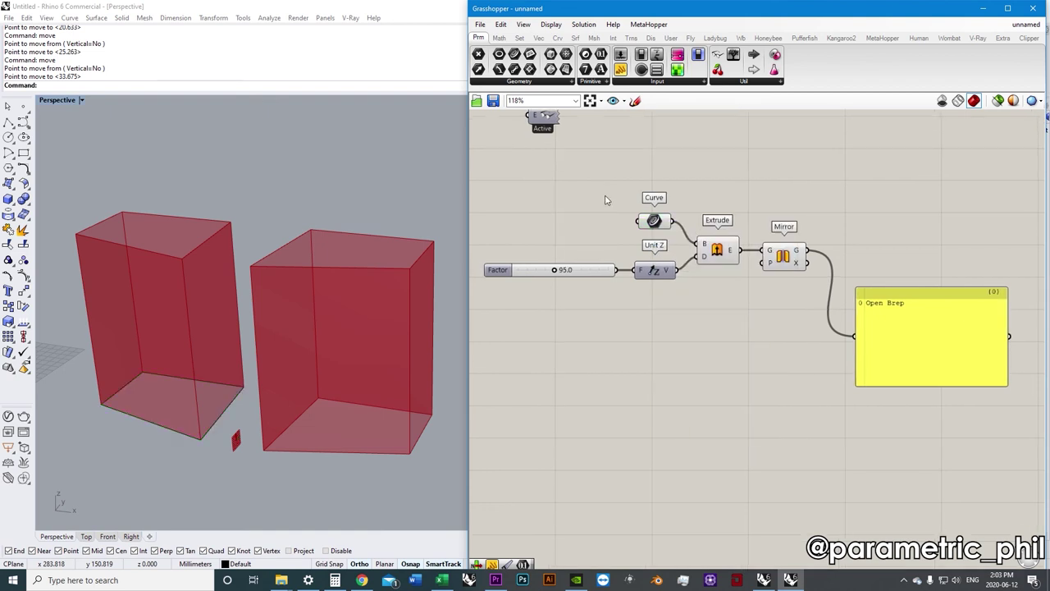